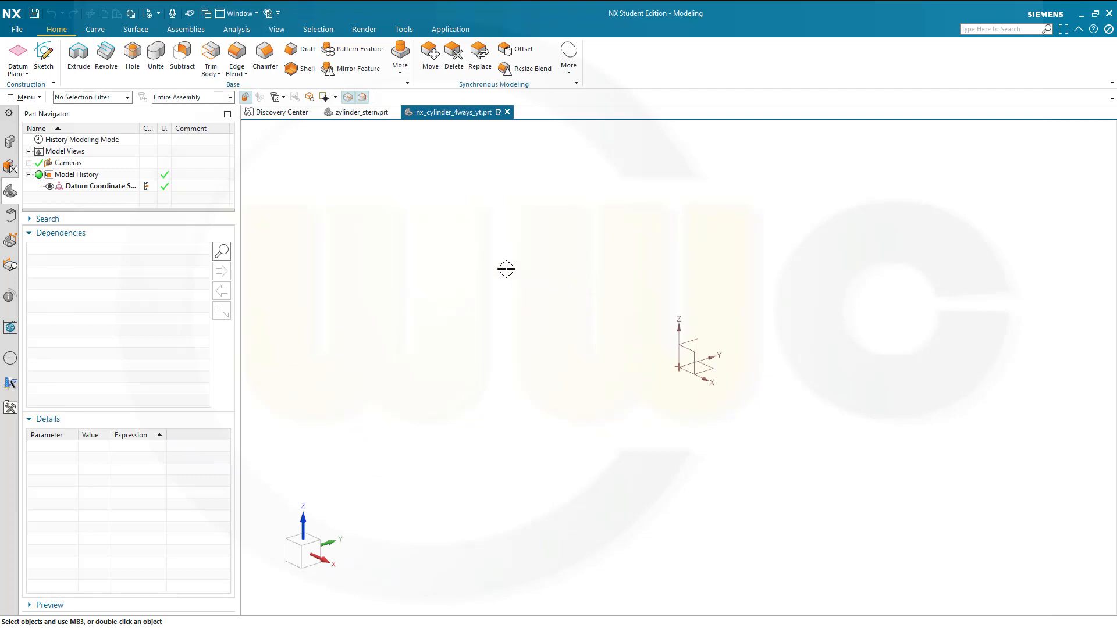
Step: Start a sketch on the Top plane and draw a circle about 385 mm in diameter centred on the origin
left_click(47, 58)
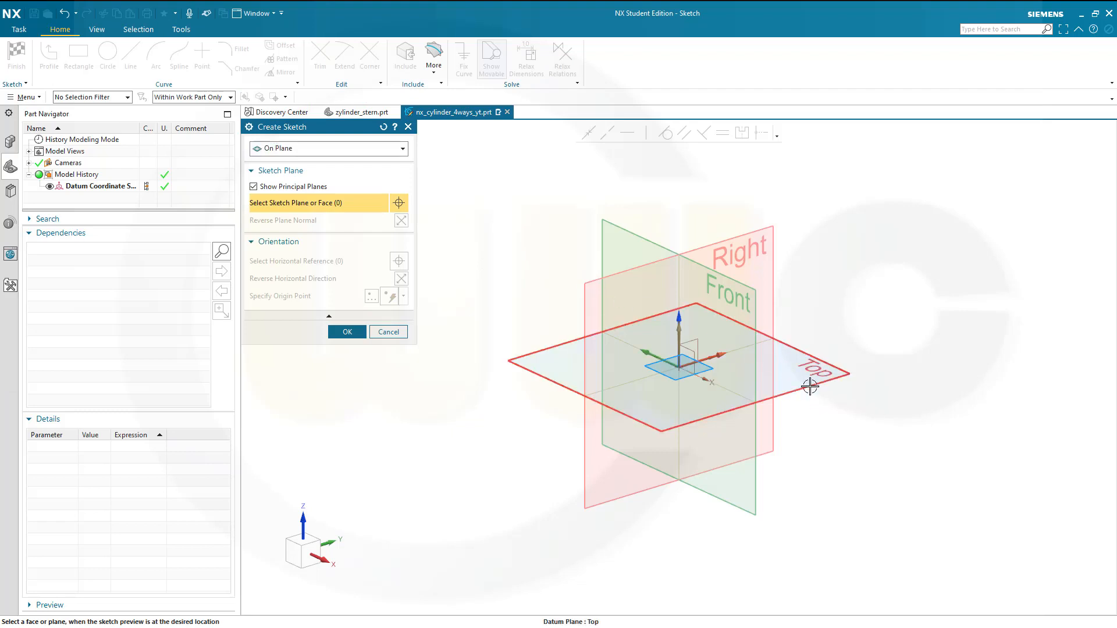
left_click(809, 386)
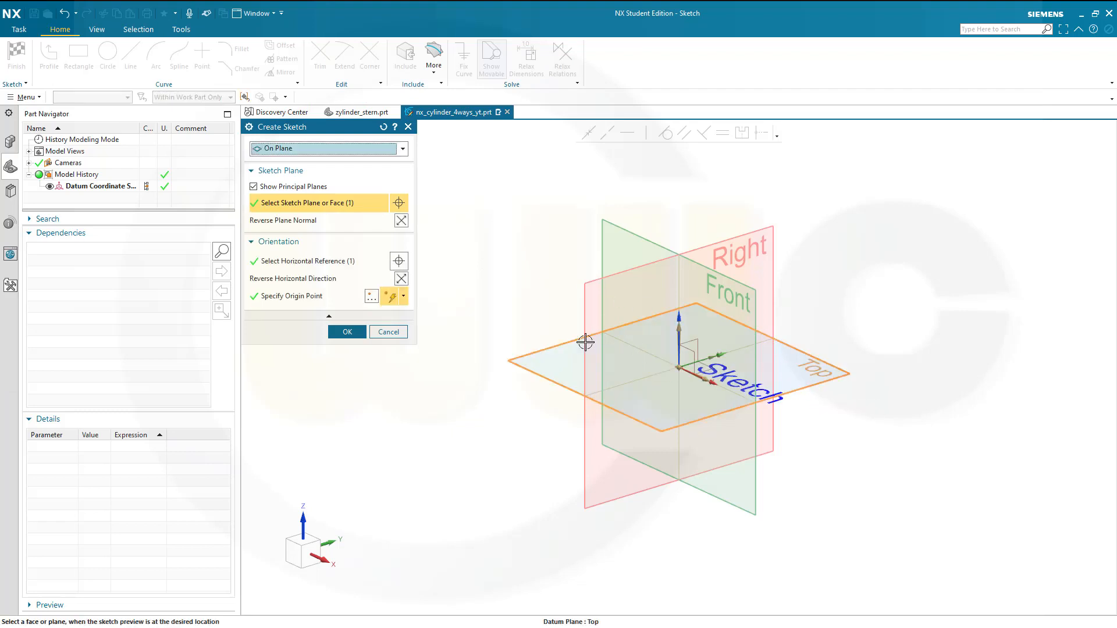
left_click(348, 333)
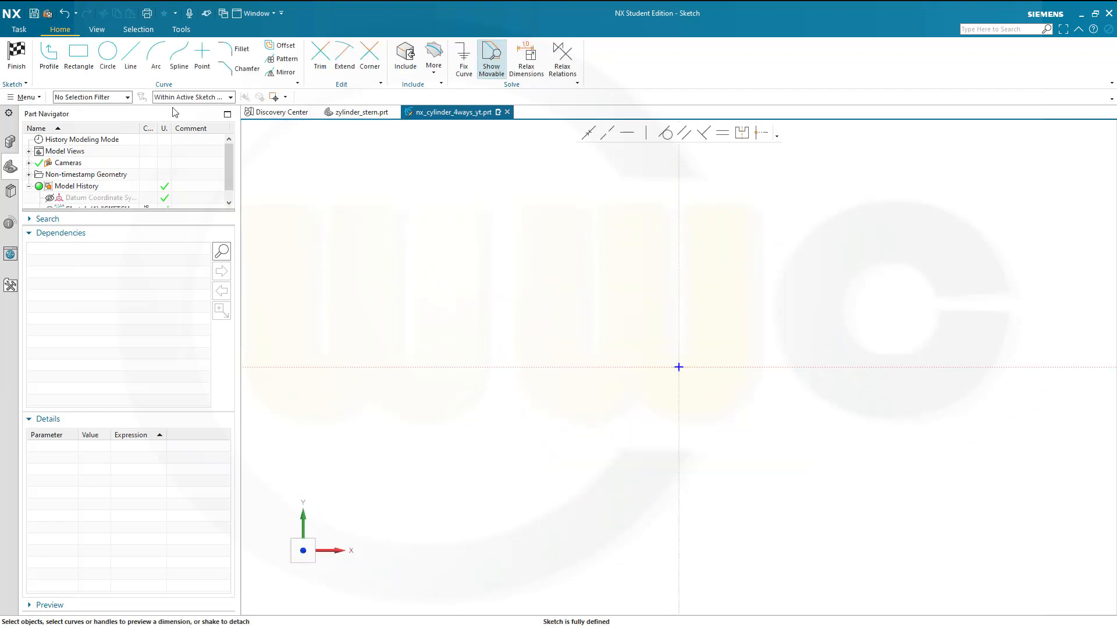
left_click(108, 54)
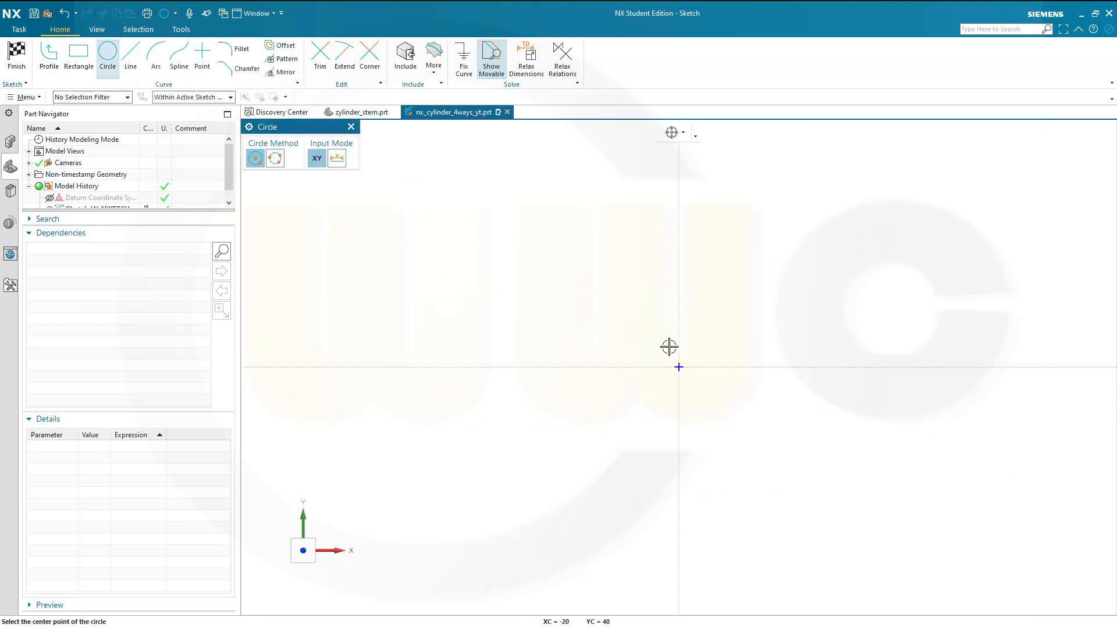
left_click(678, 367)
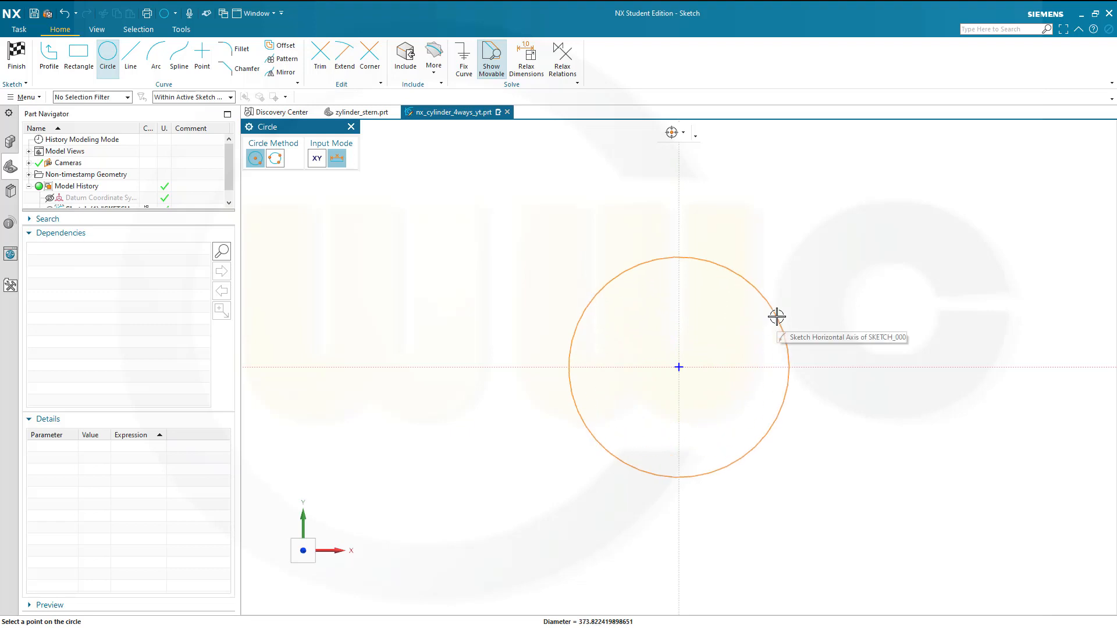
left_click(779, 313)
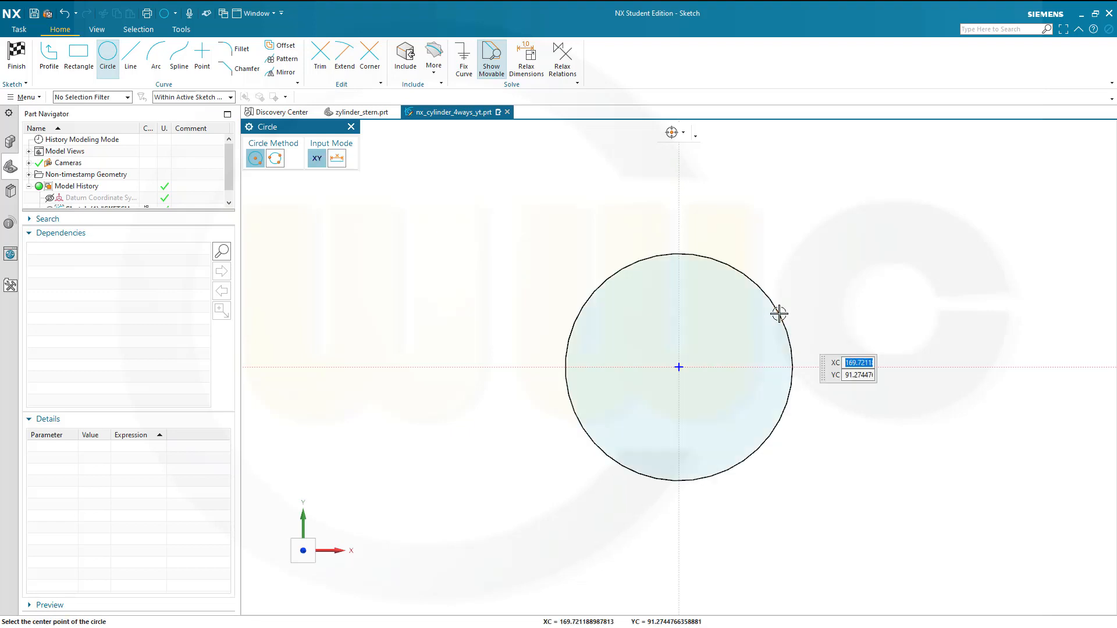
key("Escape")
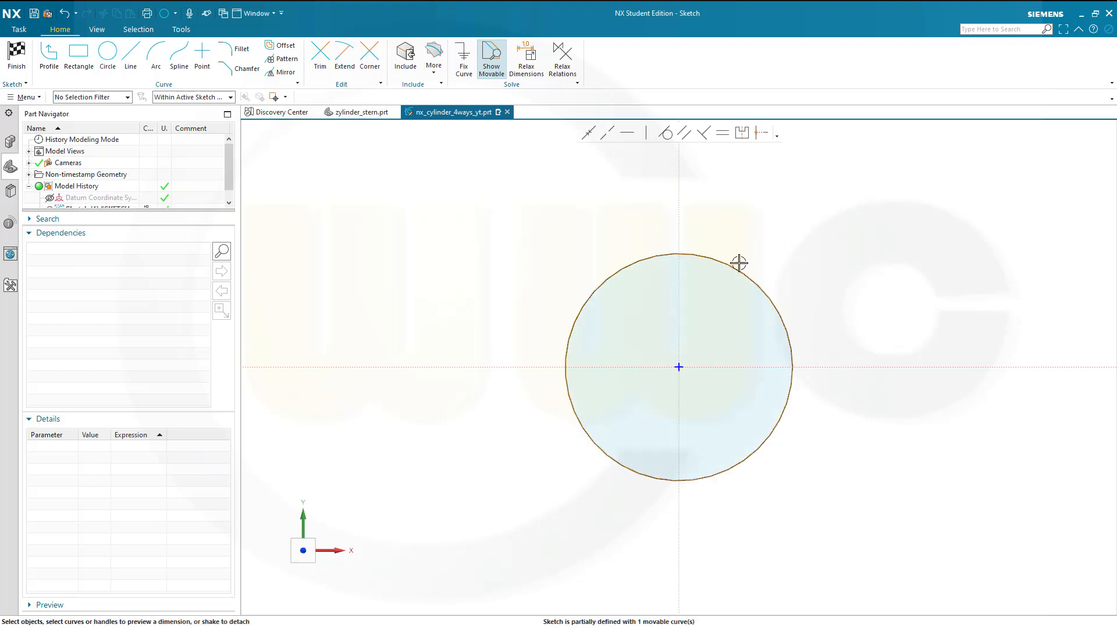
Step: Set the circle's diameter to 136 mm, scaling the entire sketch, and finish the sketch
left_click(736, 276)
left_click(738, 274)
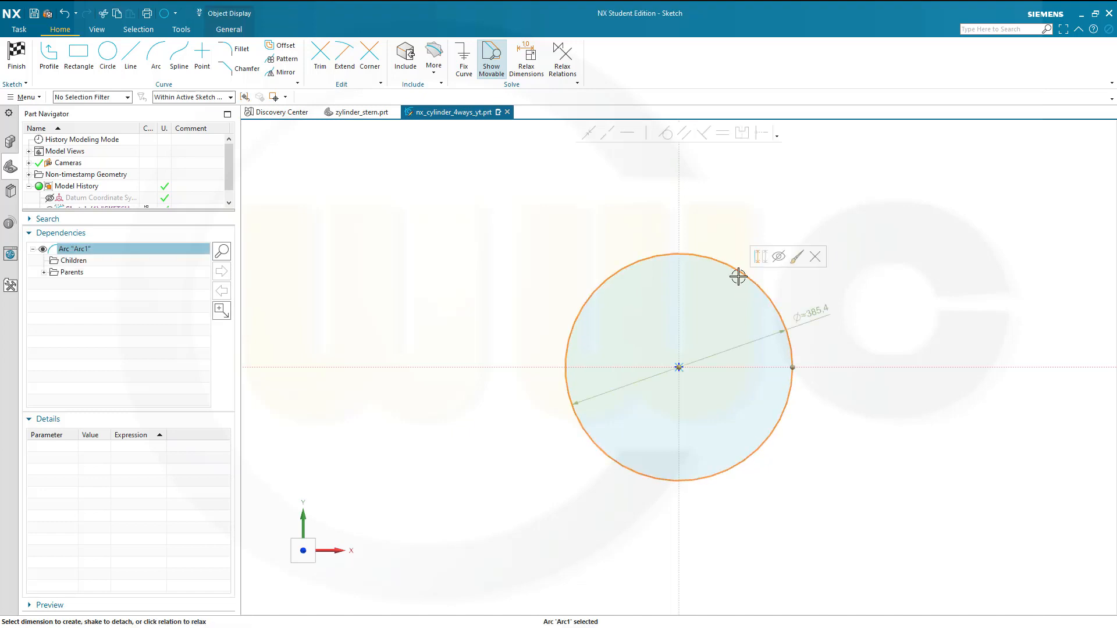
left_click(811, 312)
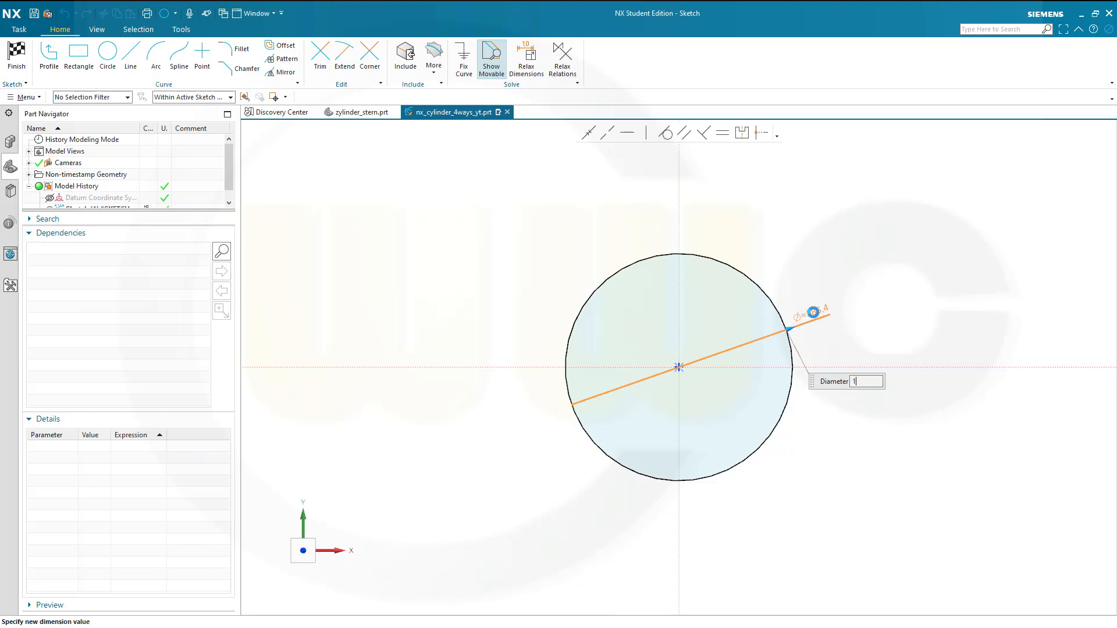
key("Return")
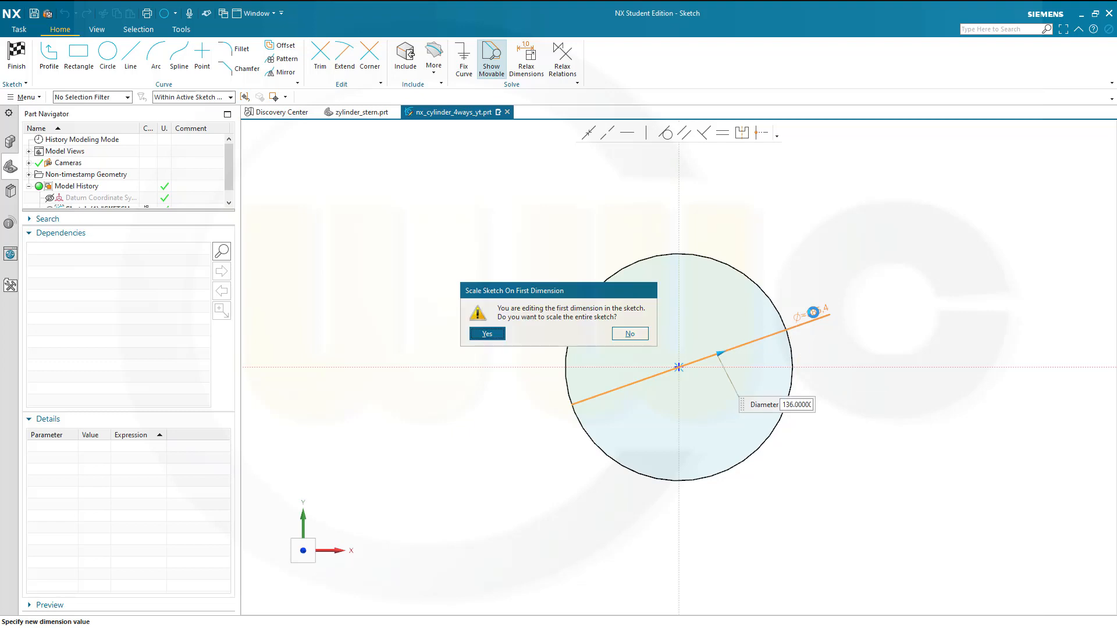
left_click(488, 335)
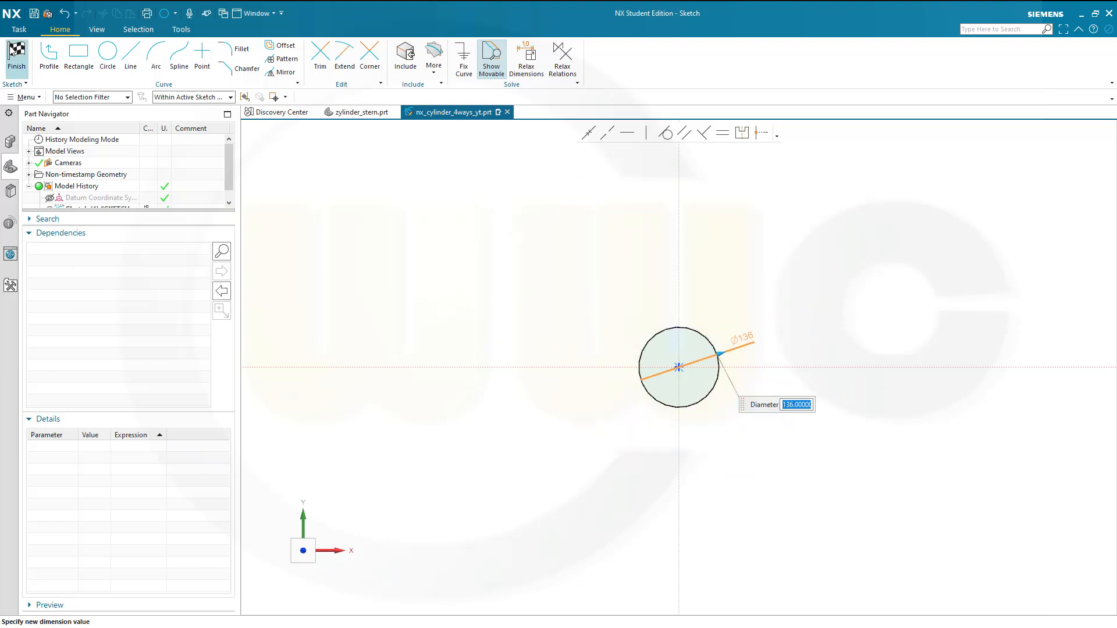
left_click(16, 55)
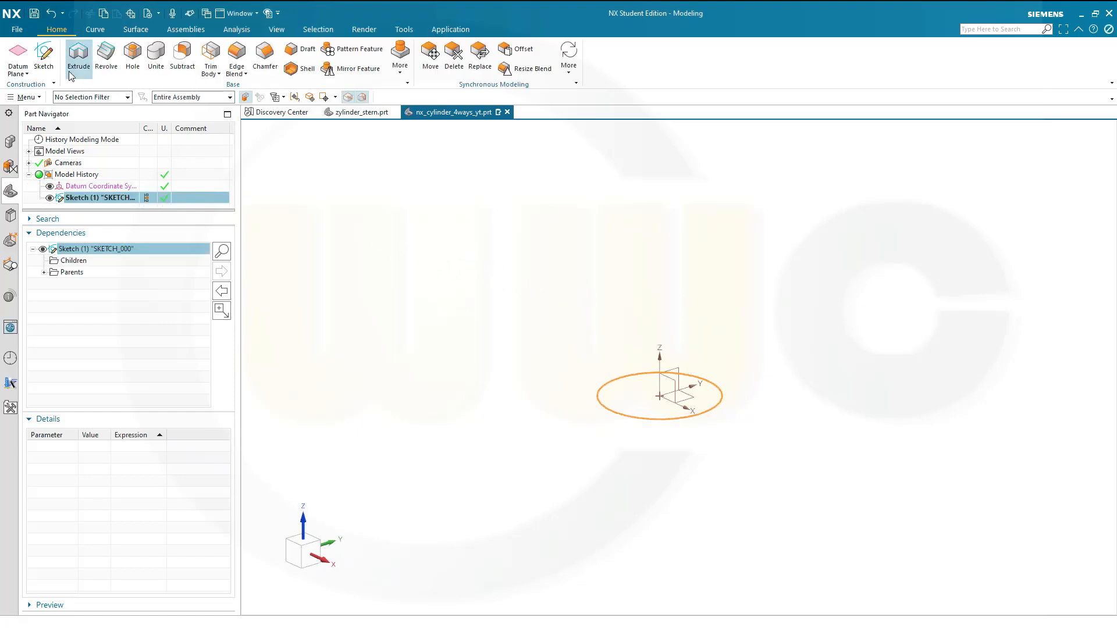
Step: Start a second sketch on the Top plane and draw a circle about 48 mm in diameter on the horizontal axis, outside the existing circle
left_click(43, 55)
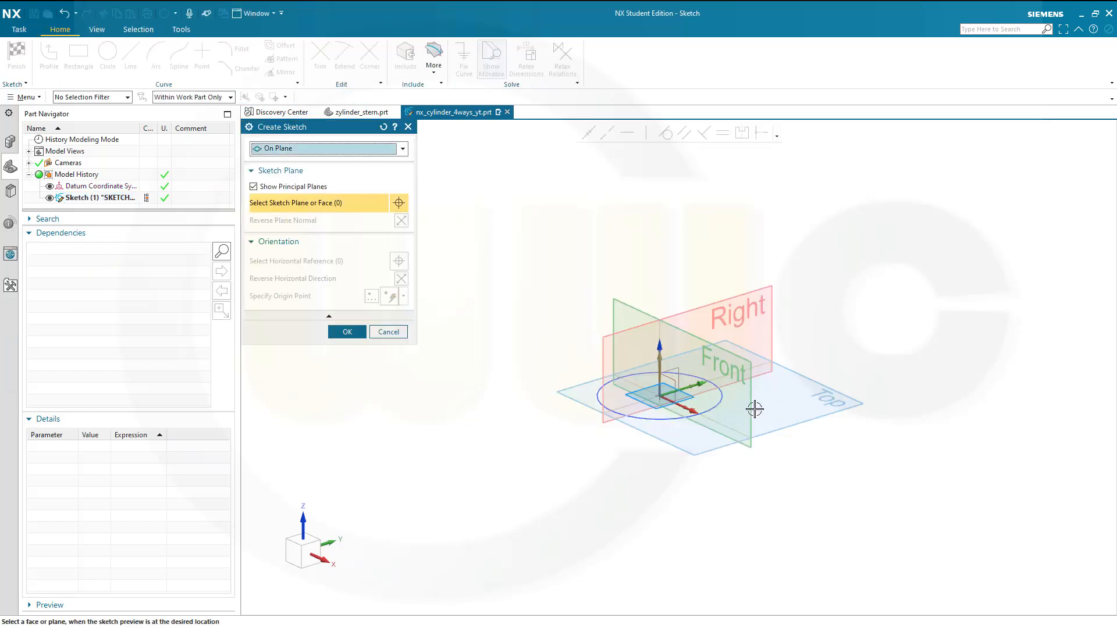
left_click(801, 418)
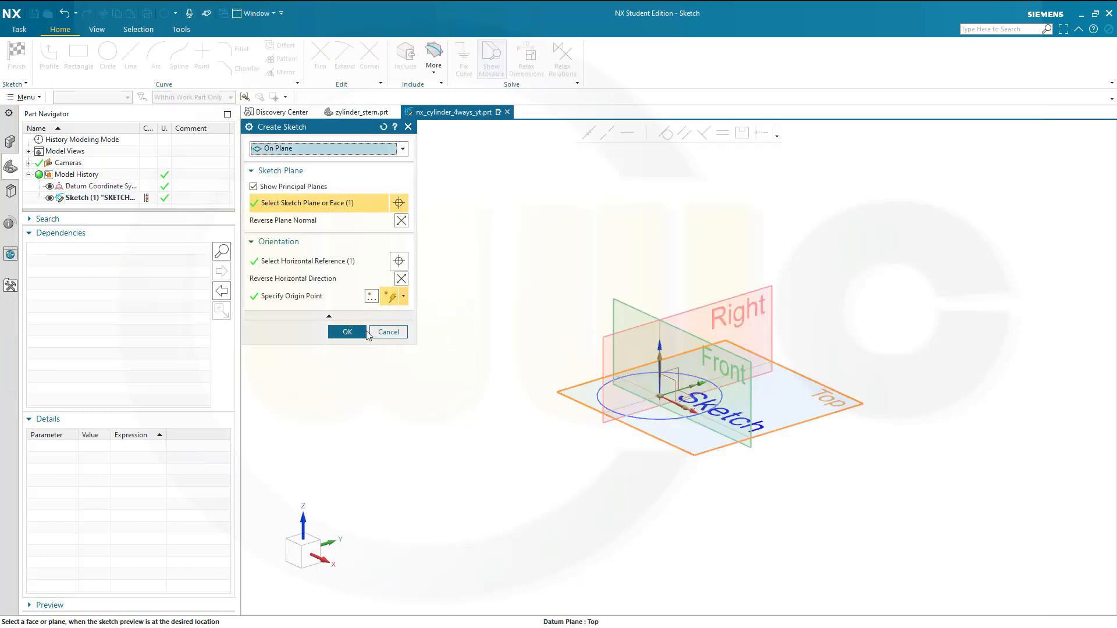
left_click(365, 332)
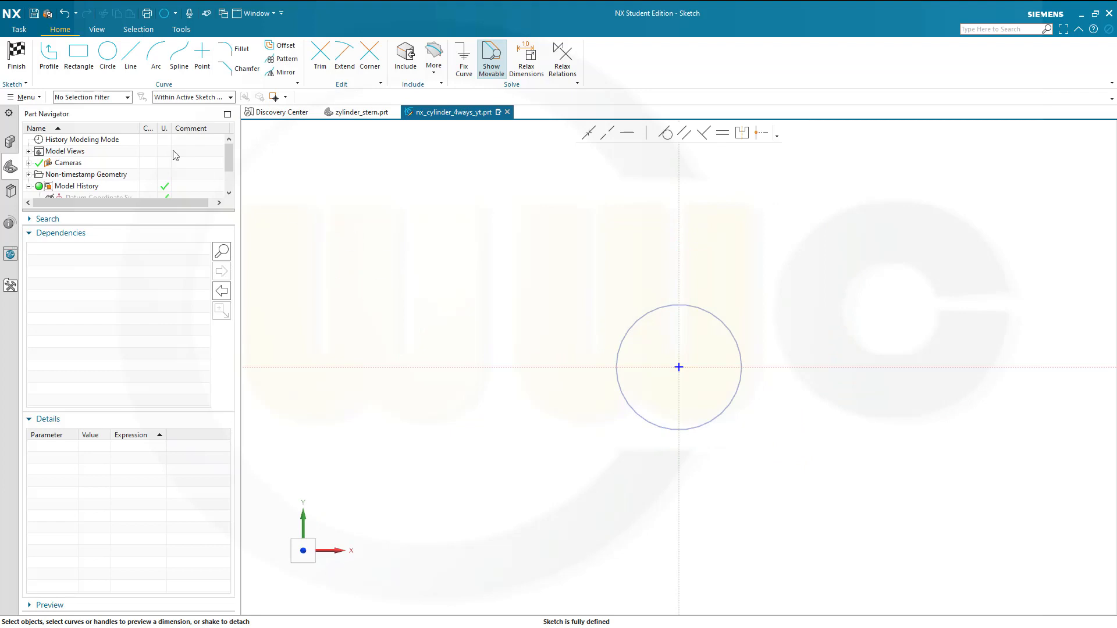
left_click(107, 53)
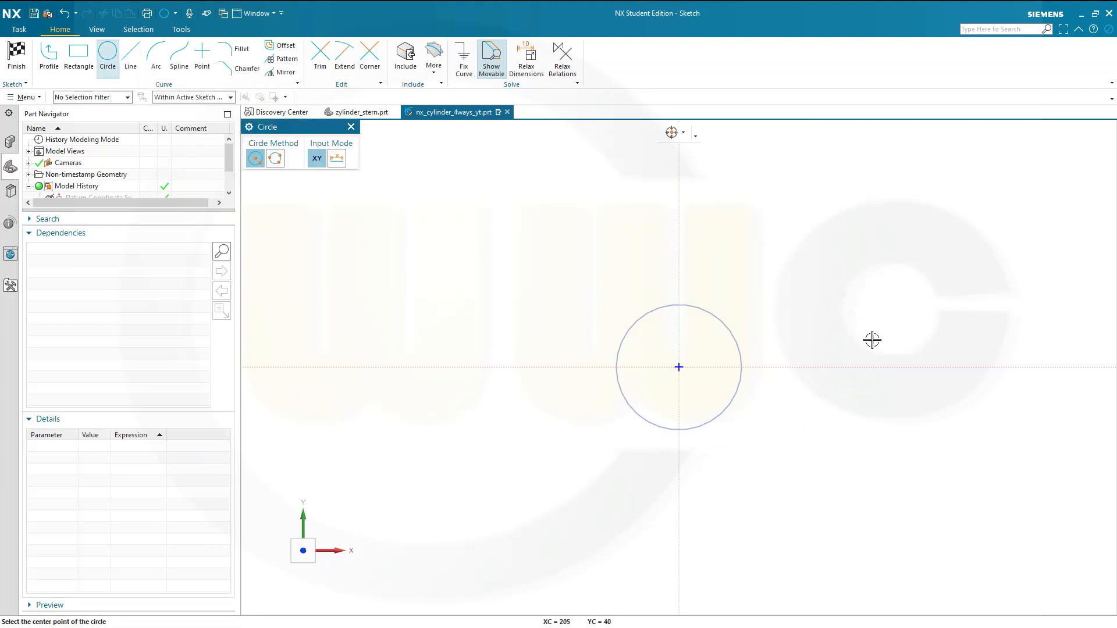
left_click(826, 367)
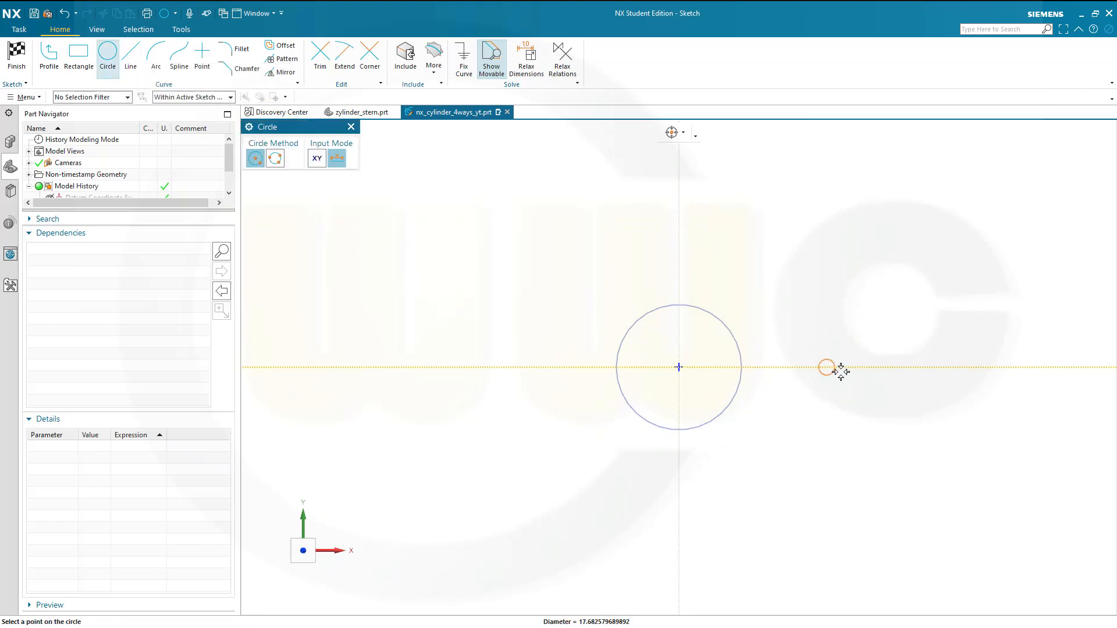
left_click(848, 371)
key("Escape")
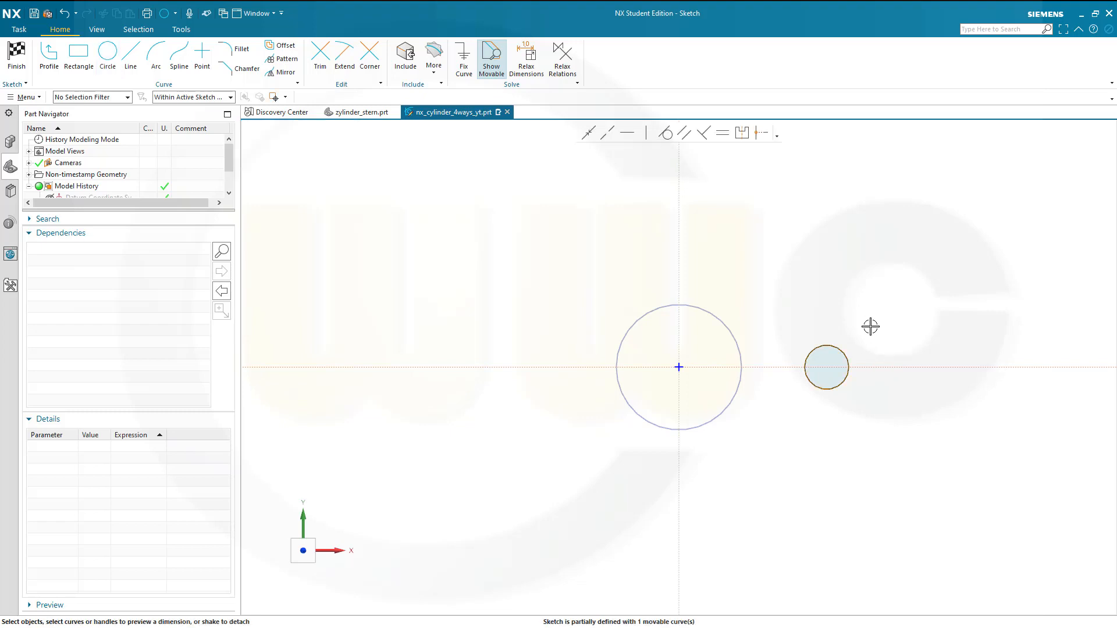
Step: Set the small circle's diameter to 14 mm, scaling the entire sketch
left_click(842, 356)
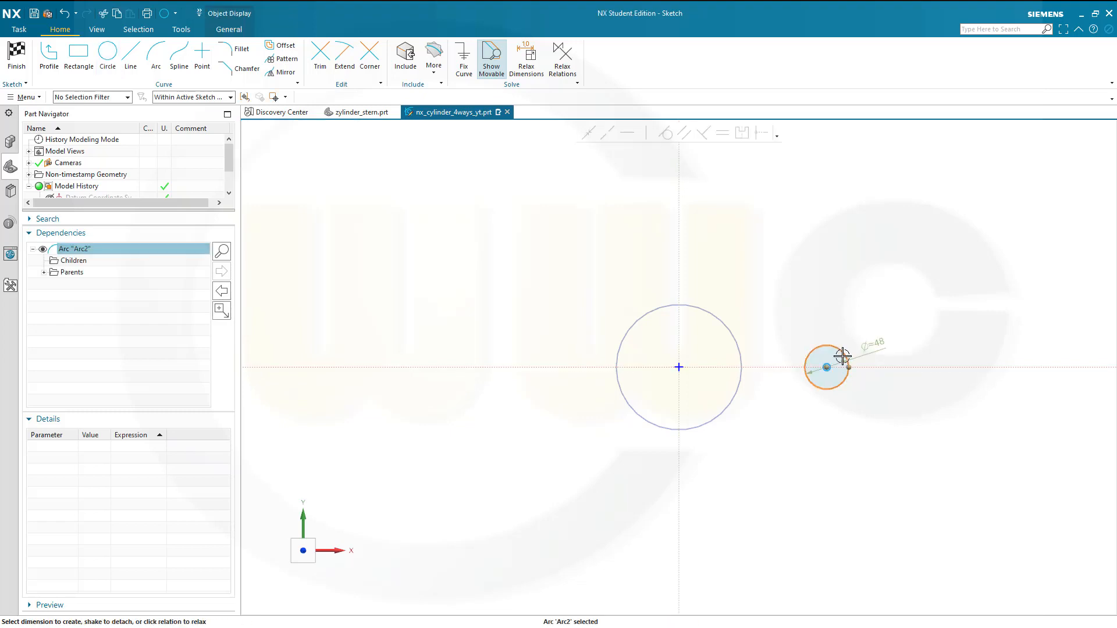
double_click(876, 343)
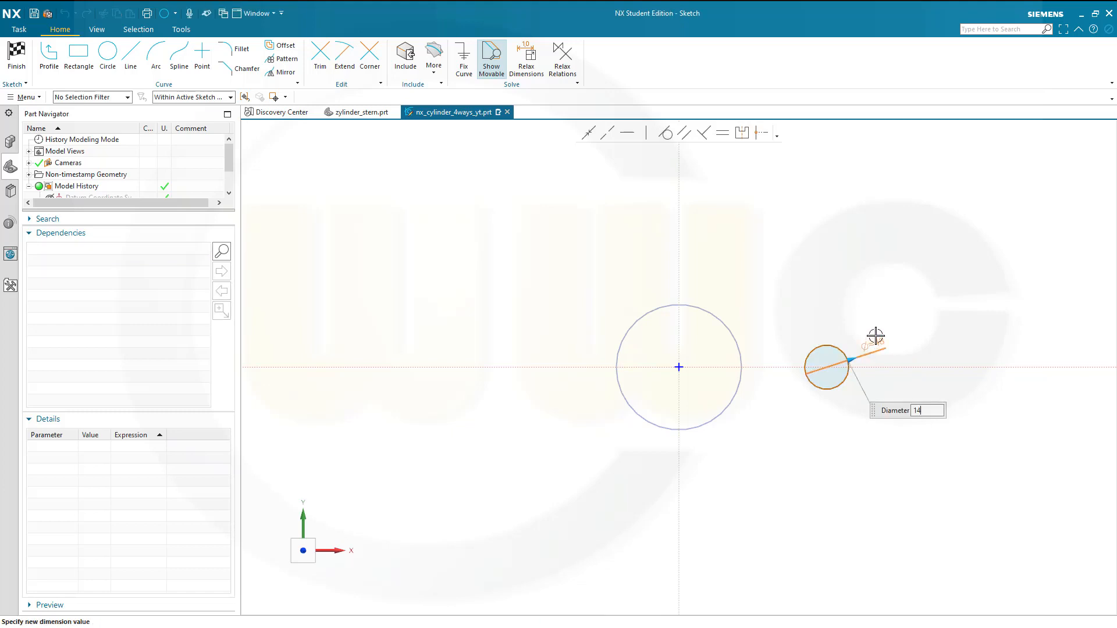
key("Return")
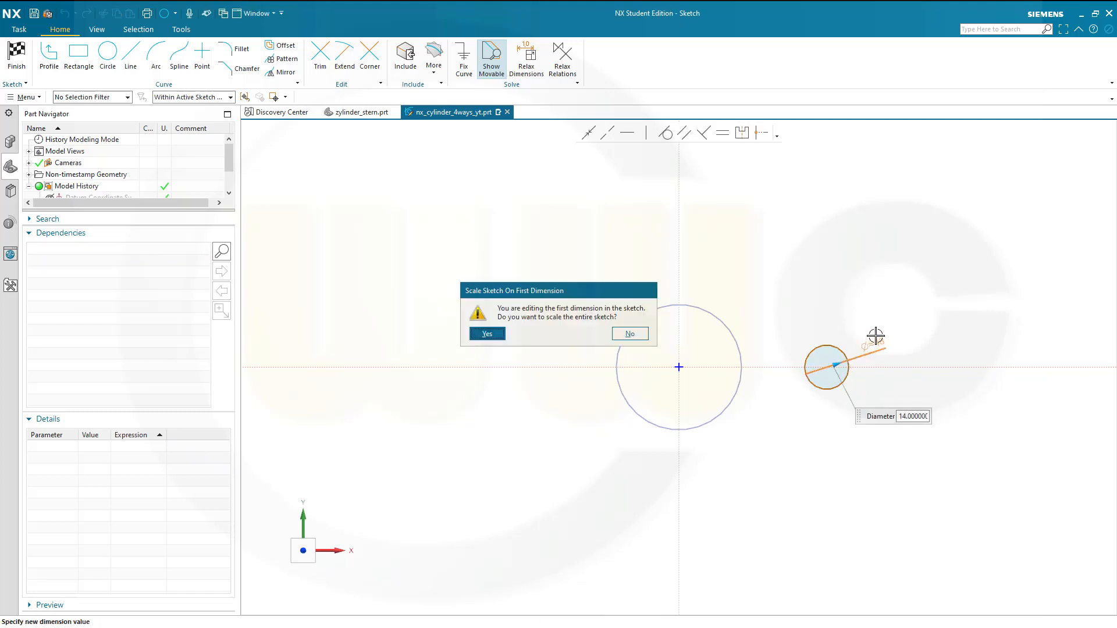
left_click(486, 334)
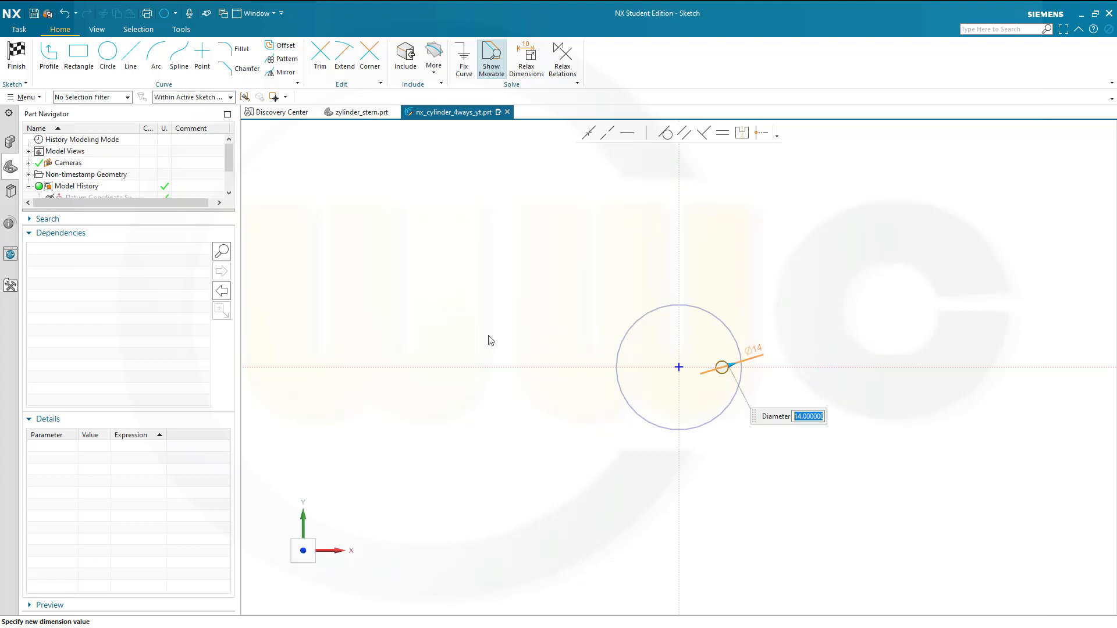
middle_click(565, 388)
Step: Set the distance from the sketch origin to the small circle's centre to 75 mm and finish the sketch
scroll(644, 406, "up", 4)
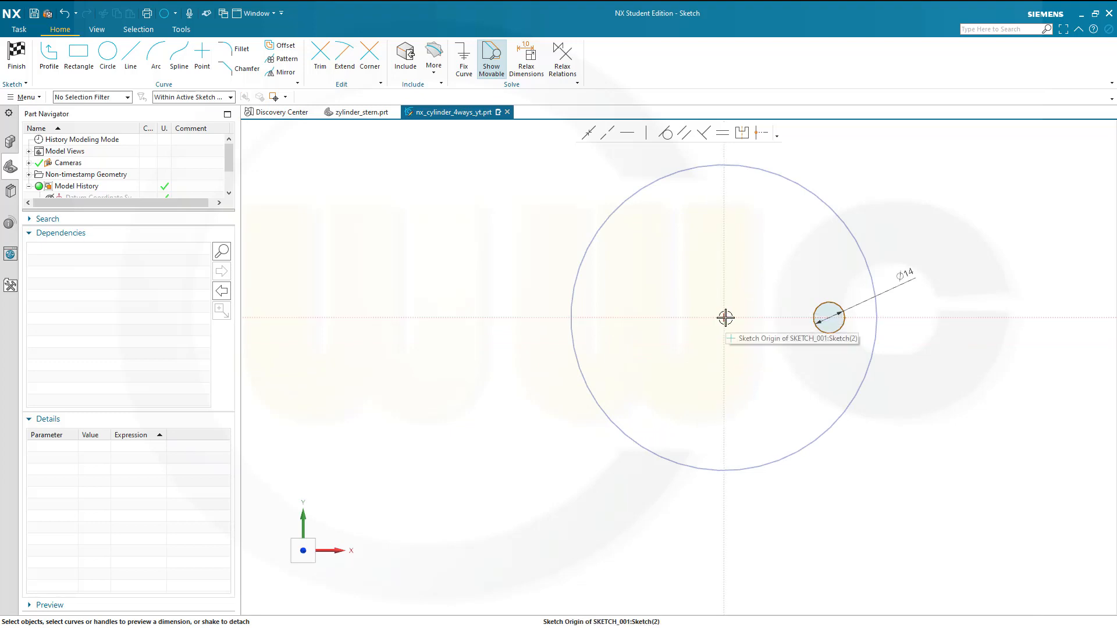
left_click(725, 317)
scroll(826, 314, "up", 4)
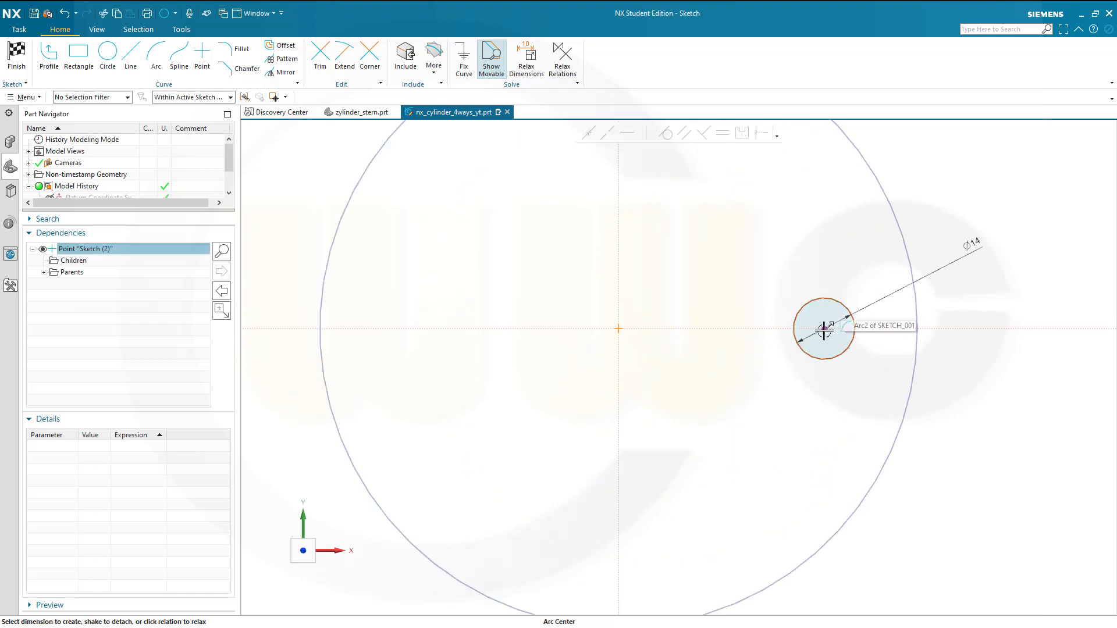
left_click(822, 329)
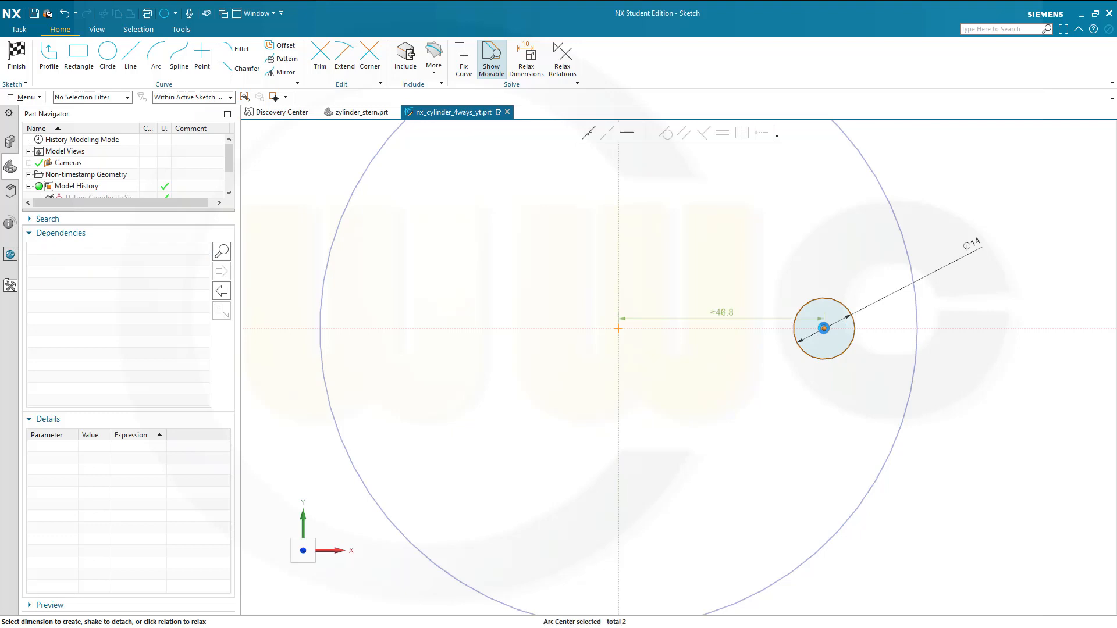
left_click(723, 313)
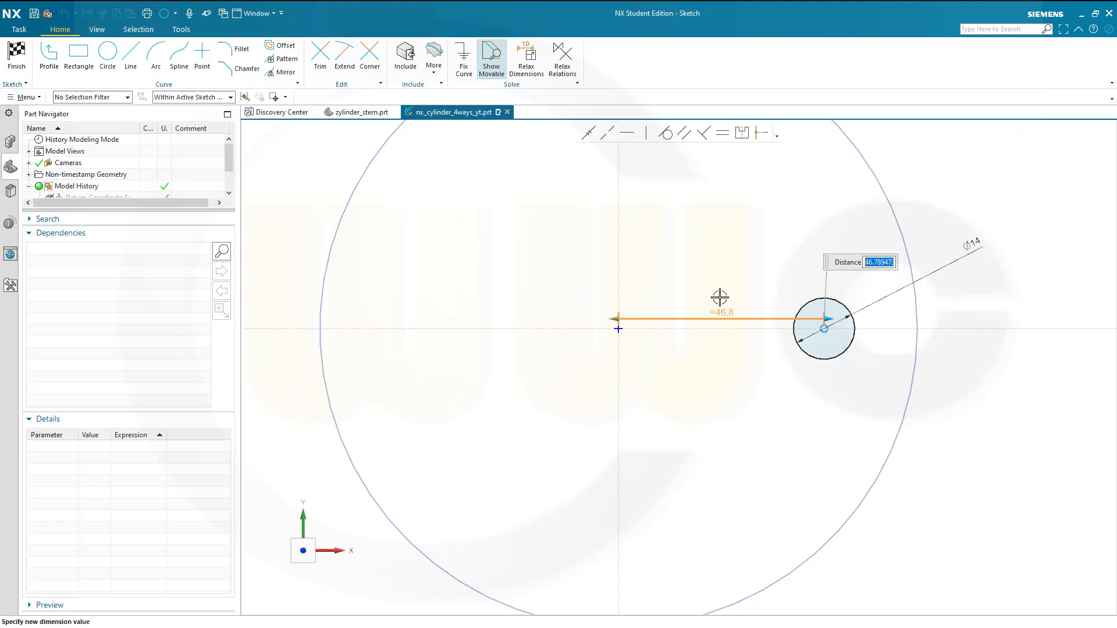
key("Return")
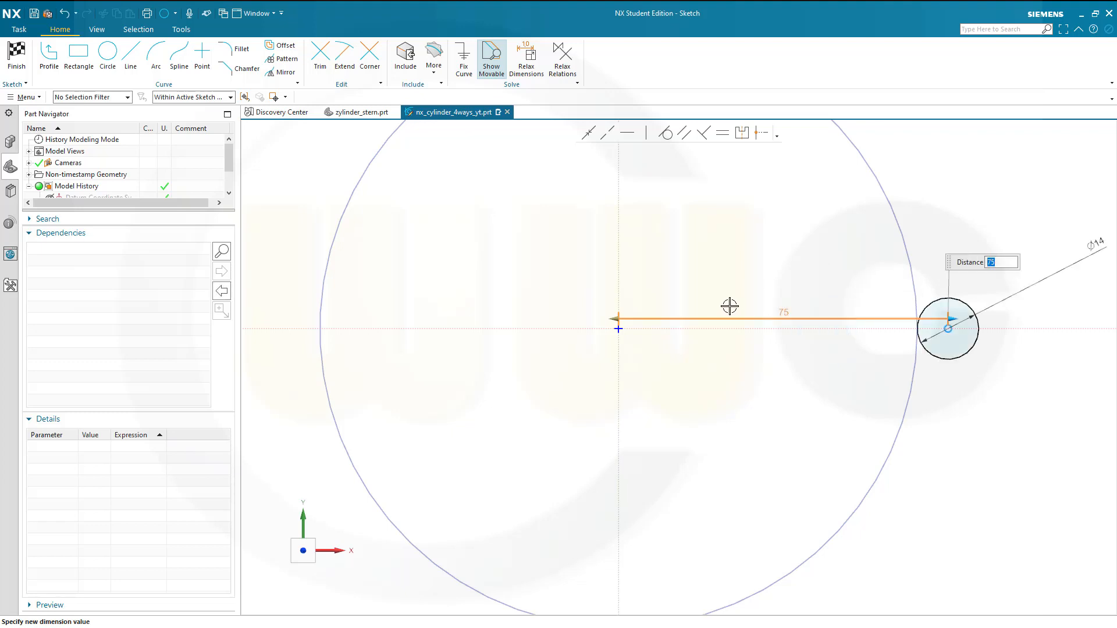
left_click(759, 296)
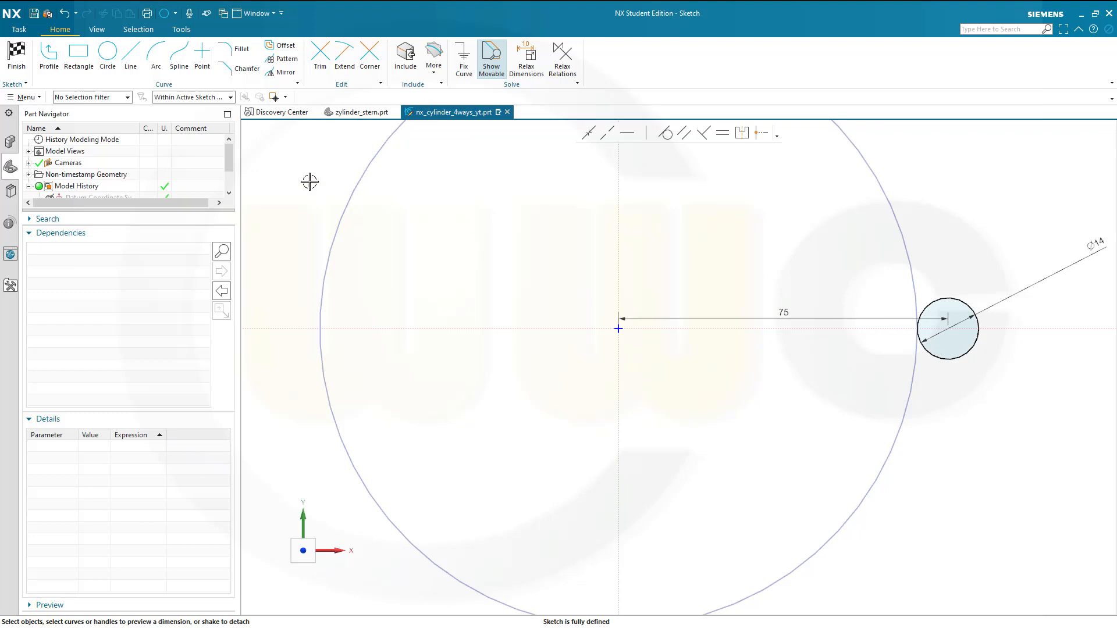
left_click(17, 57)
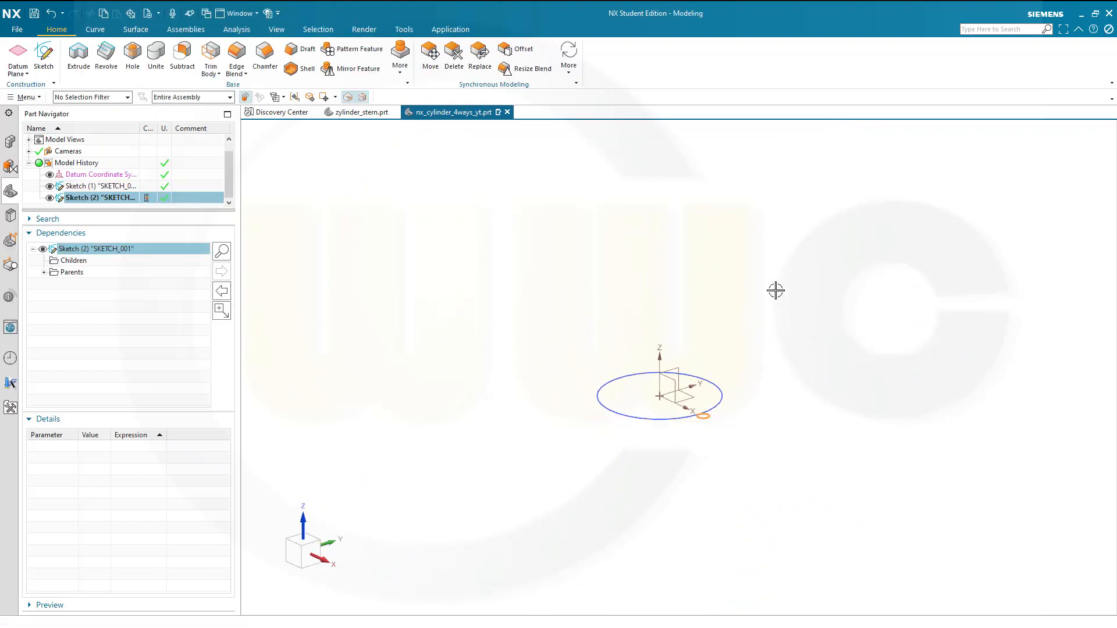
key("Escape")
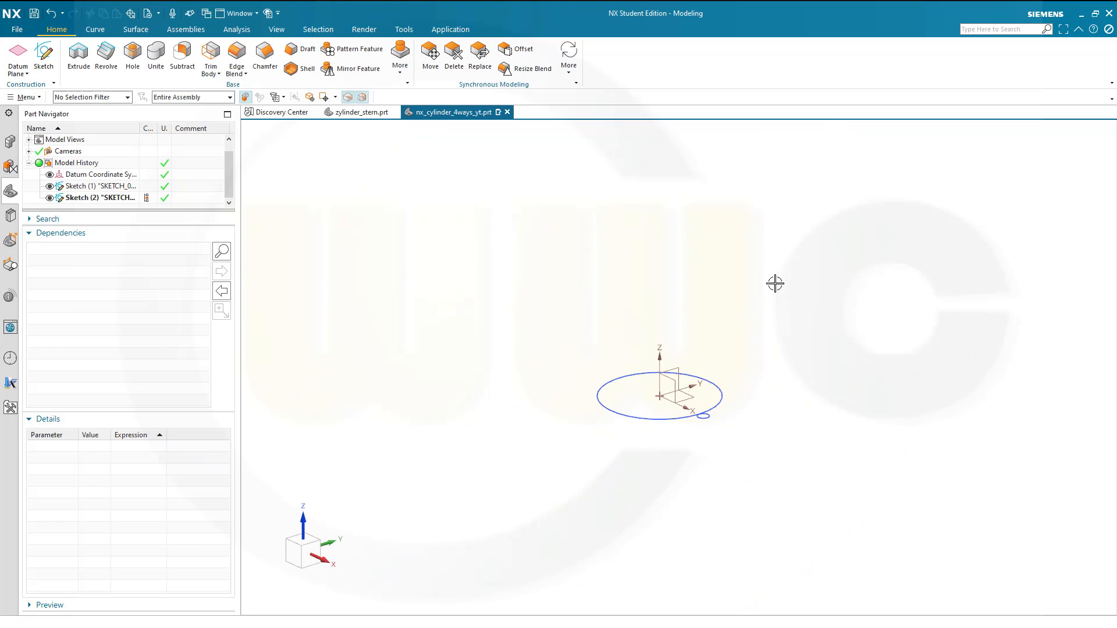
left_click(22, 66)
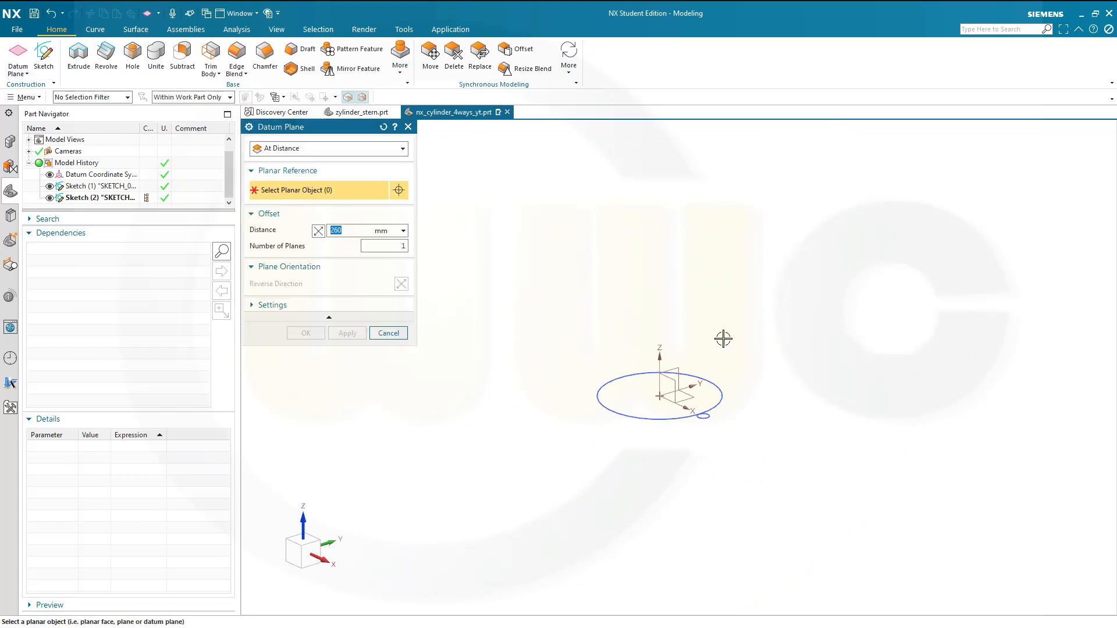
left_click(673, 369)
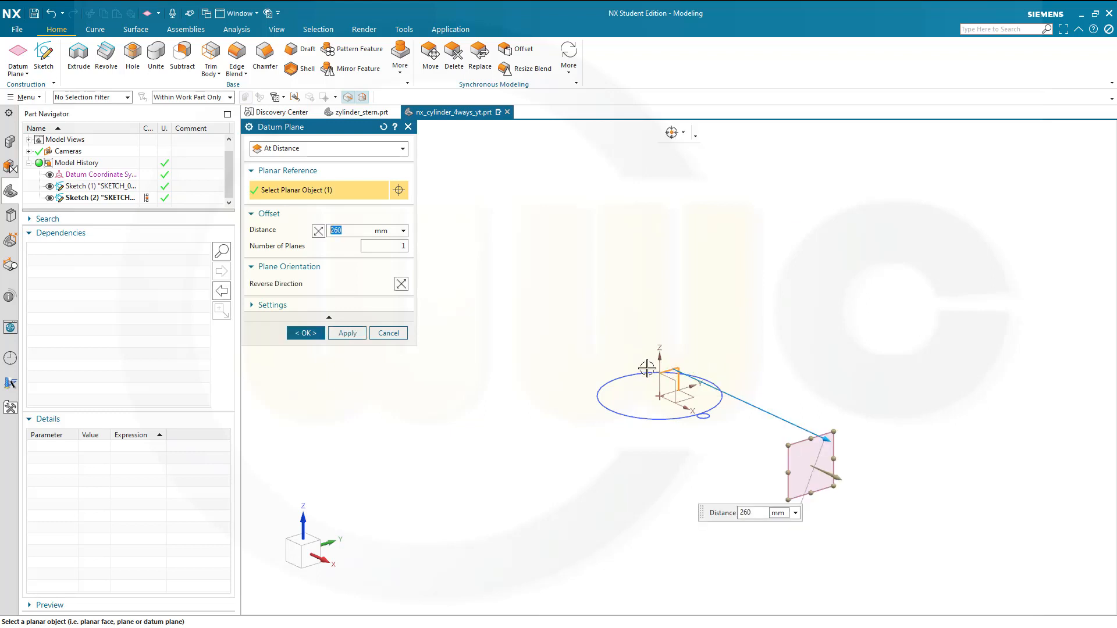
left_click(389, 334)
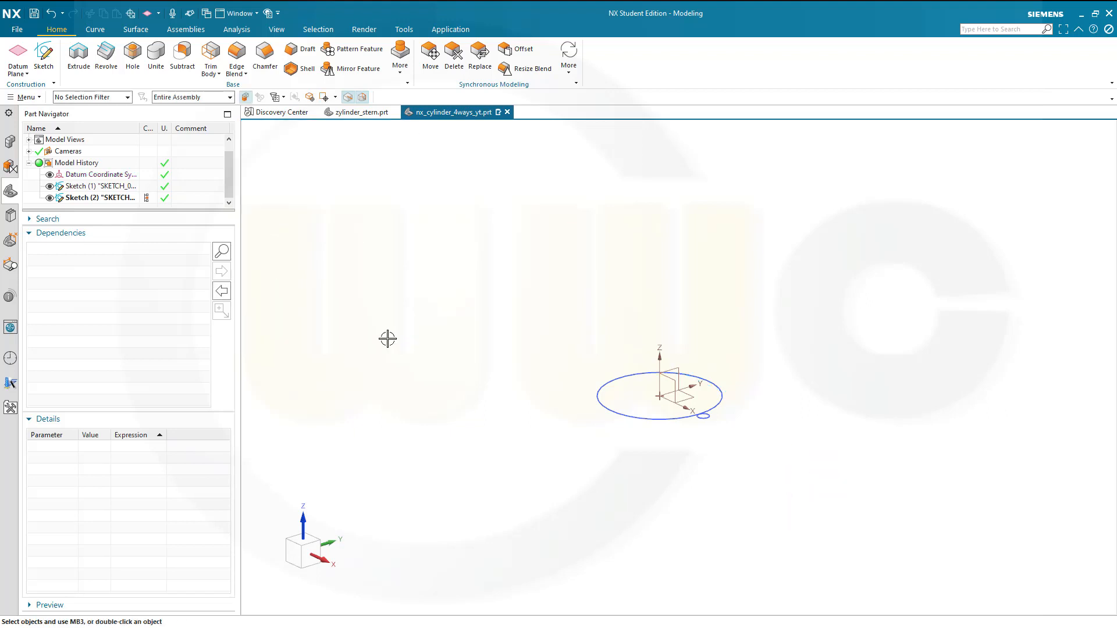
Step: Start a third sketch on the Right plane and draw a circle about 204 mm in diameter centred on the origin
left_click(43, 55)
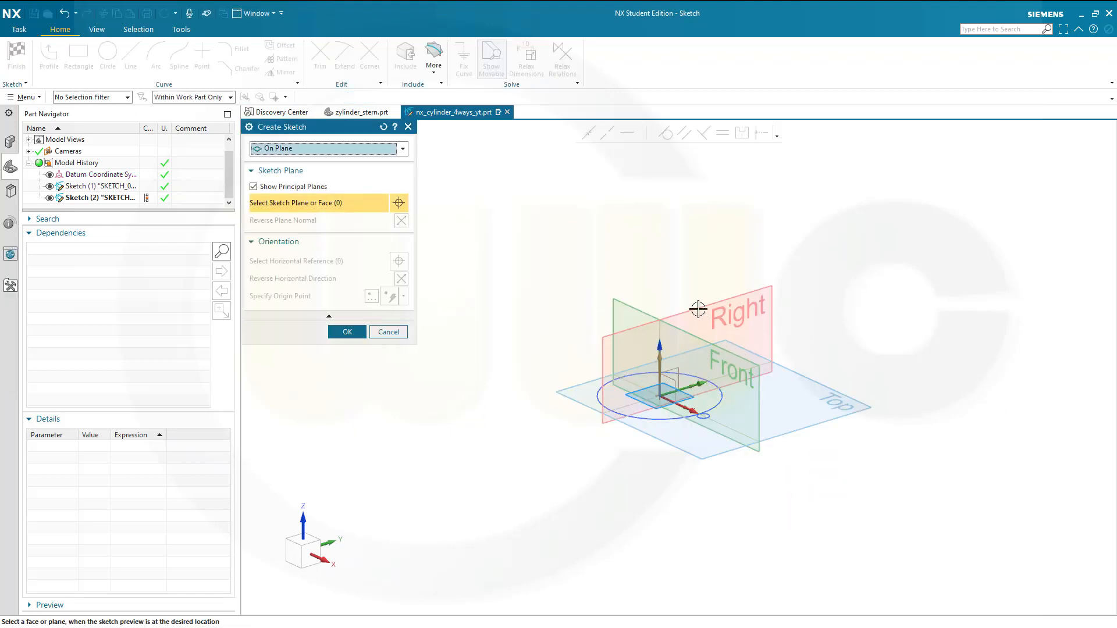
left_click(681, 309)
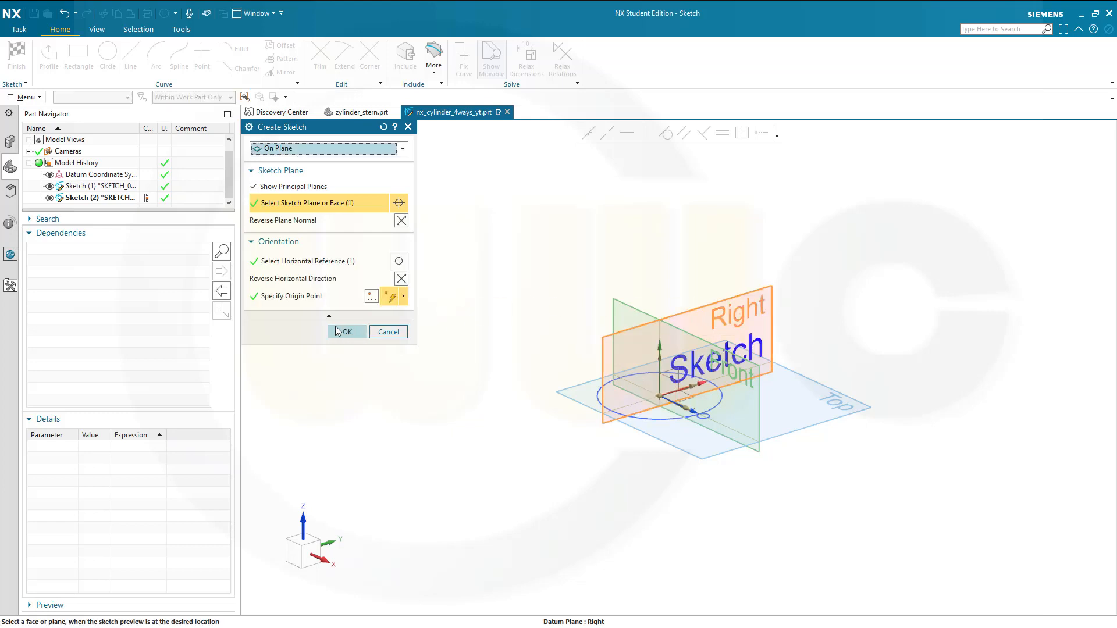
left_click(347, 332)
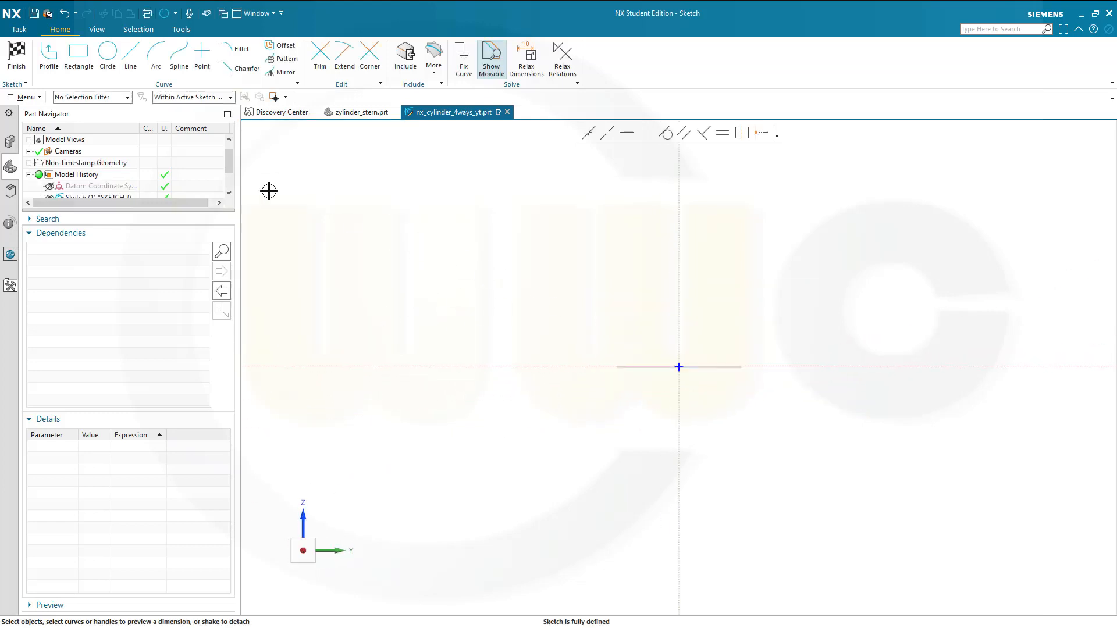
left_click(108, 54)
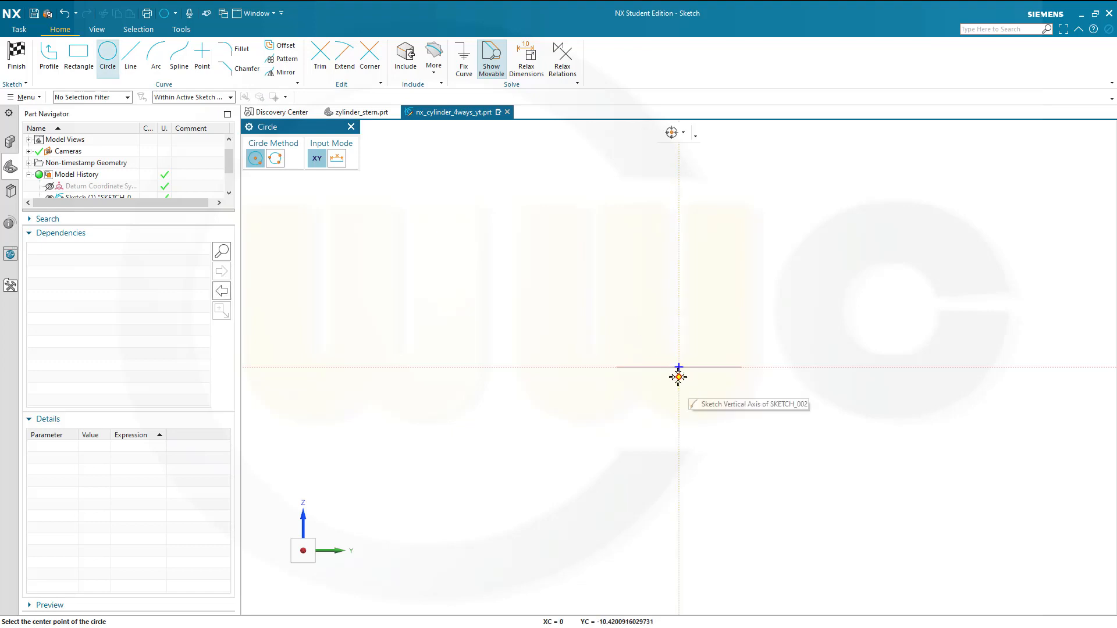
left_click(678, 367)
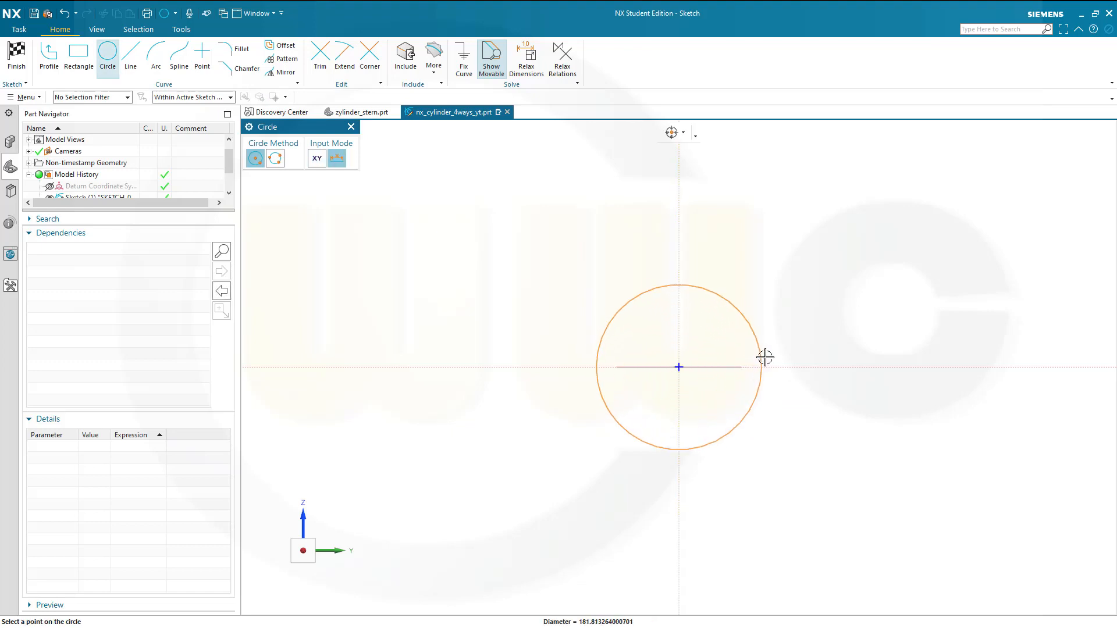
left_click(772, 364)
key("Escape")
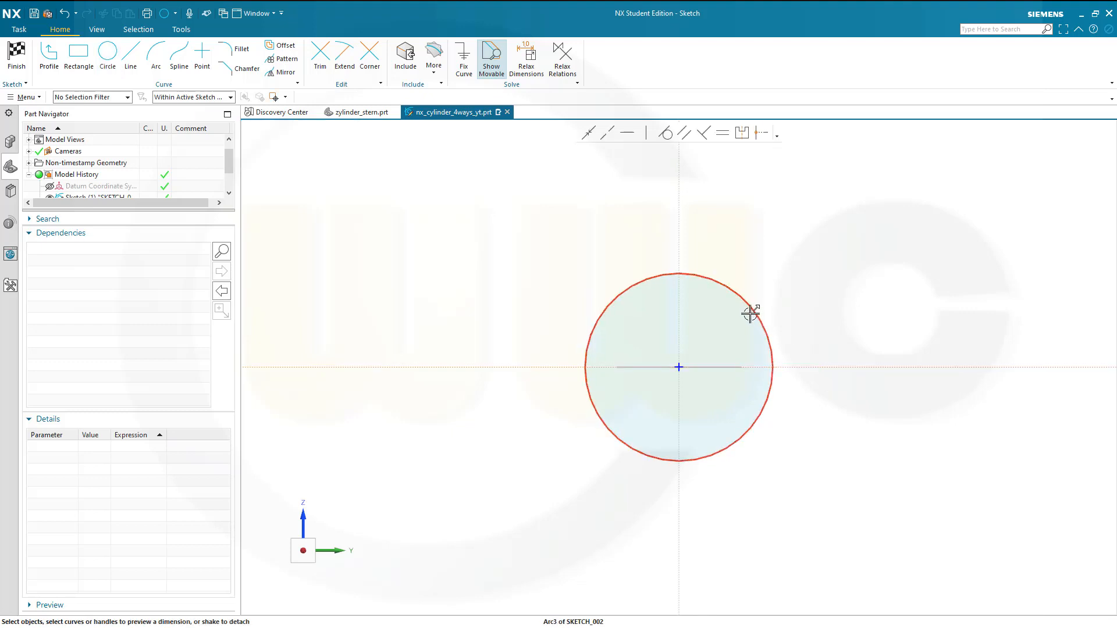
Step: Set the circle's diameter to 83 mm, scaling the entire sketch, finish the sketch and save the part
left_click(750, 313)
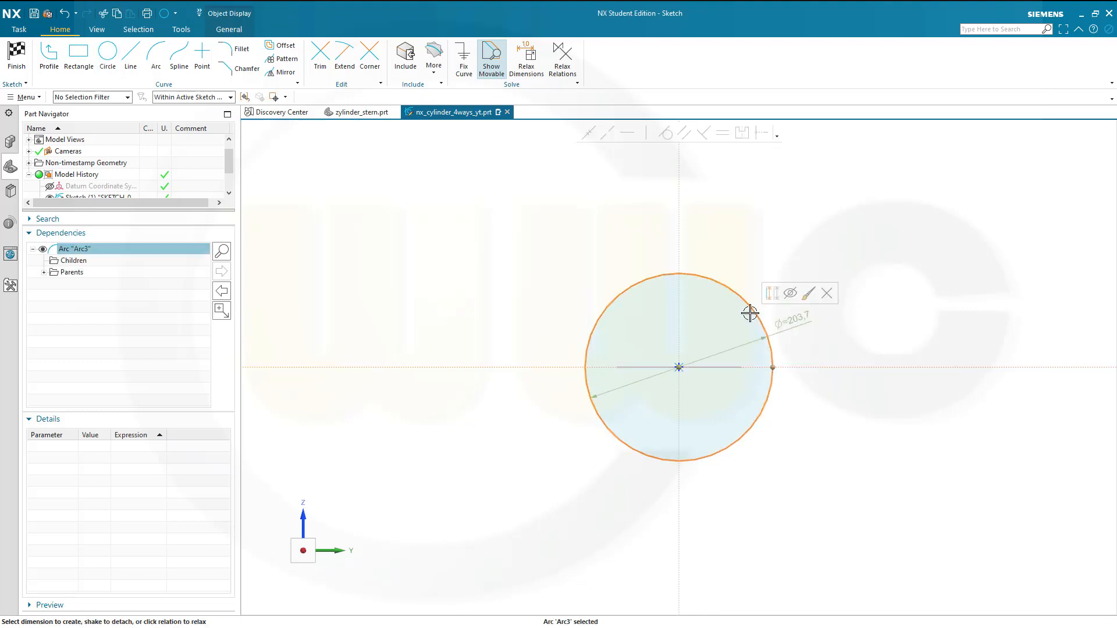
double_click(794, 319)
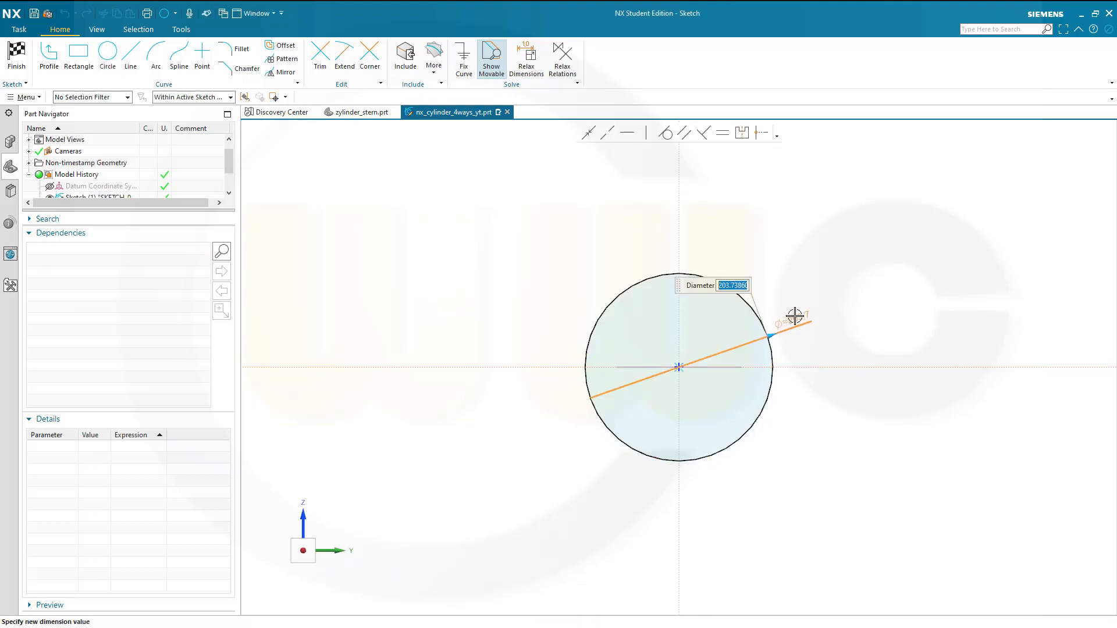
type("83")
key("Return")
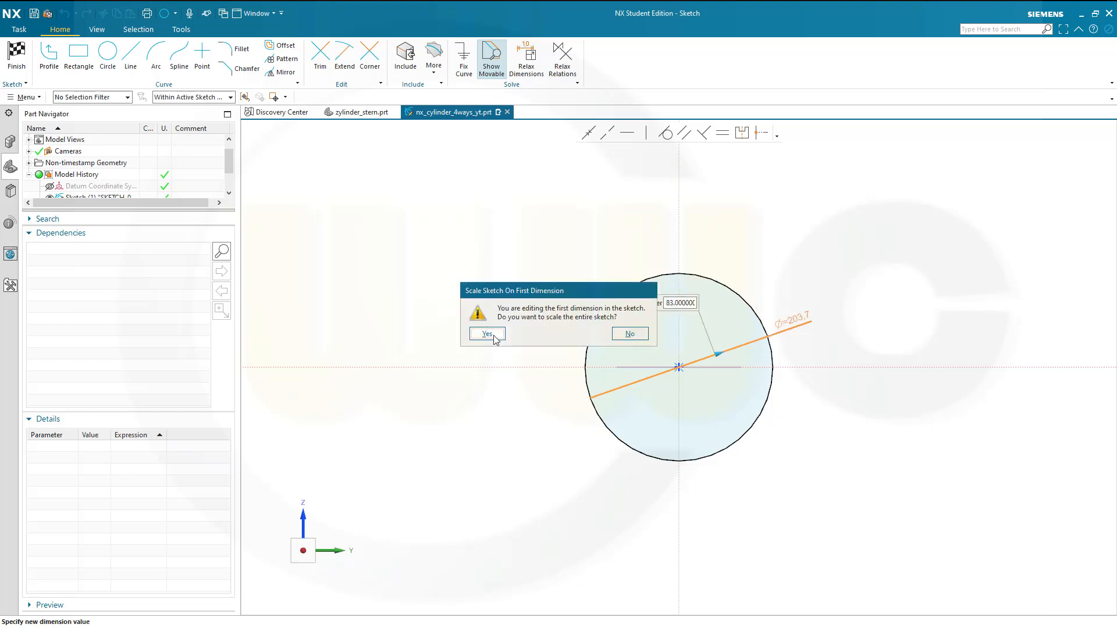
left_click(487, 334)
left_click(17, 55)
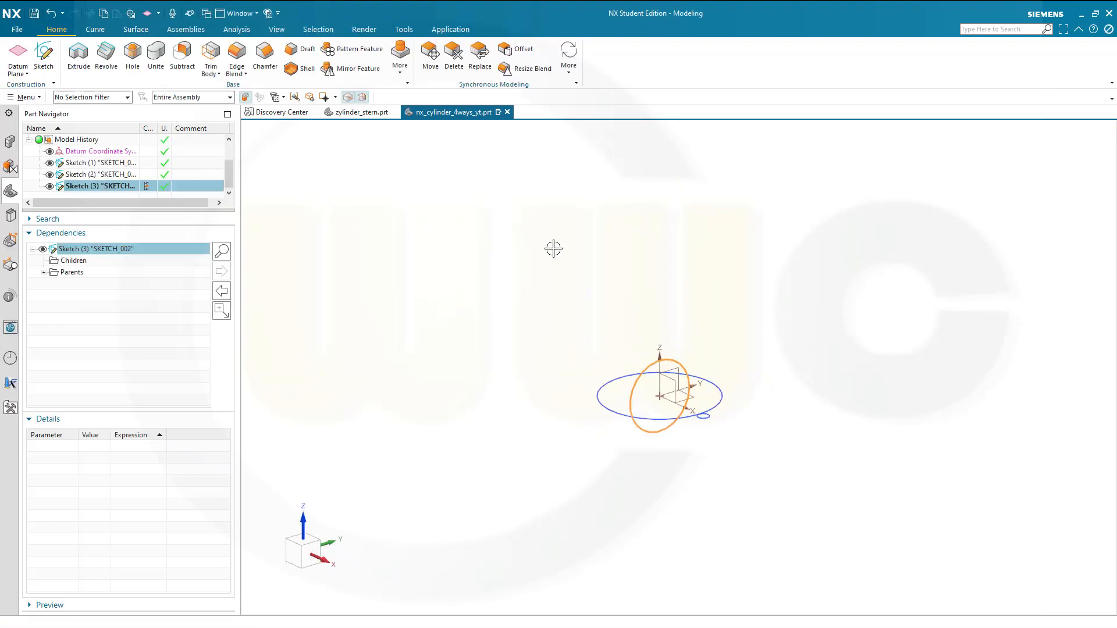
key("Escape")
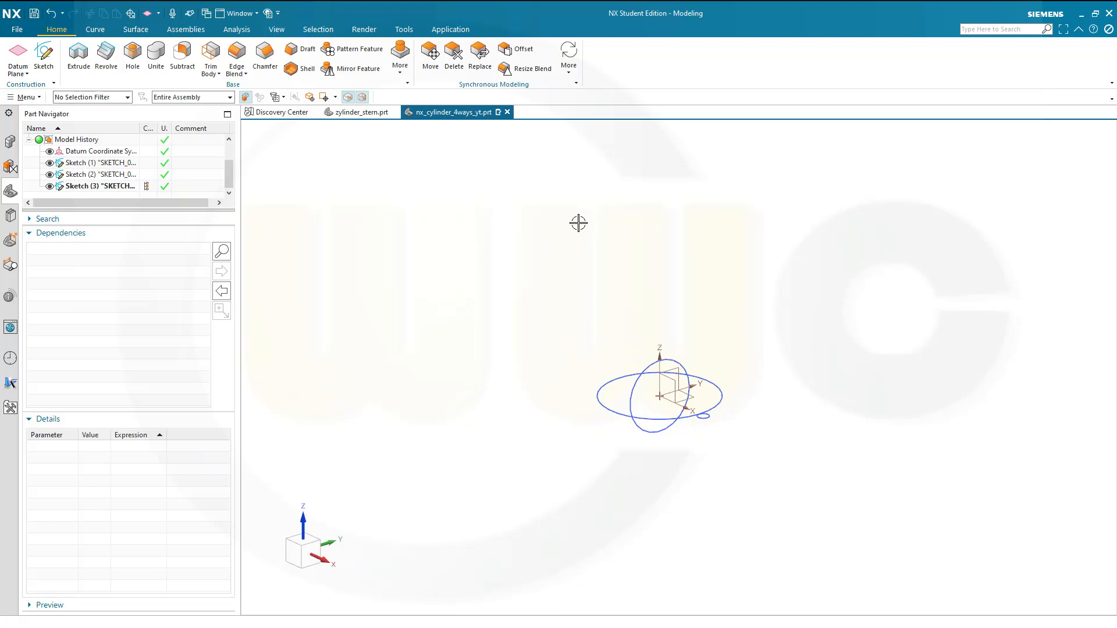
key("ctrl+s")
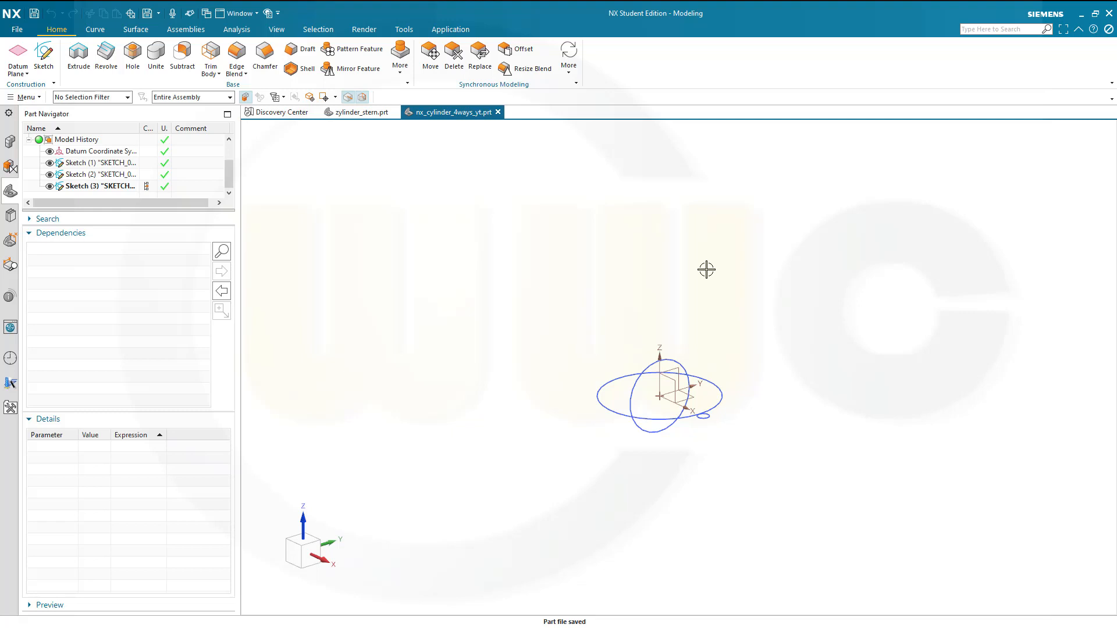
Step: Set up an extrusion of the 136 mm circle with an end distance of 260 mm
left_click(79, 54)
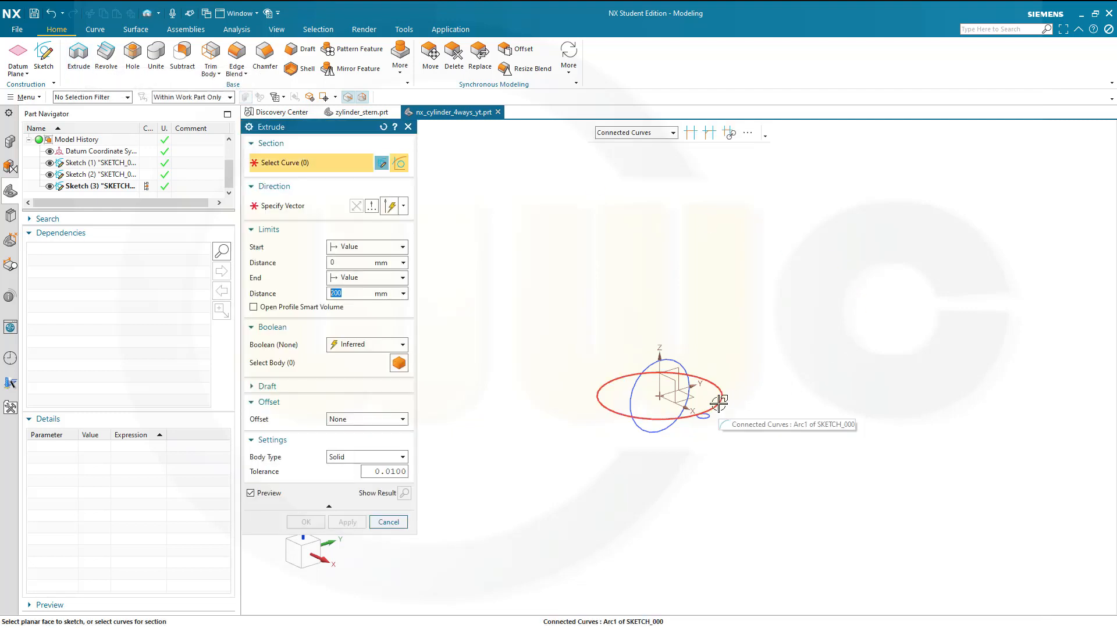
left_click(720, 402)
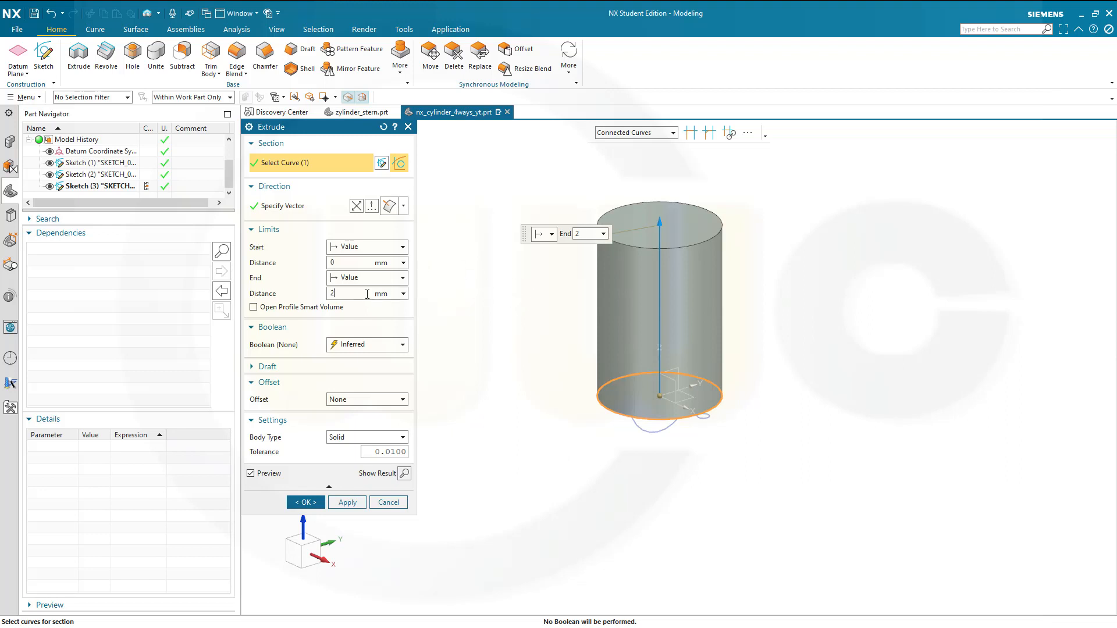
key("Return")
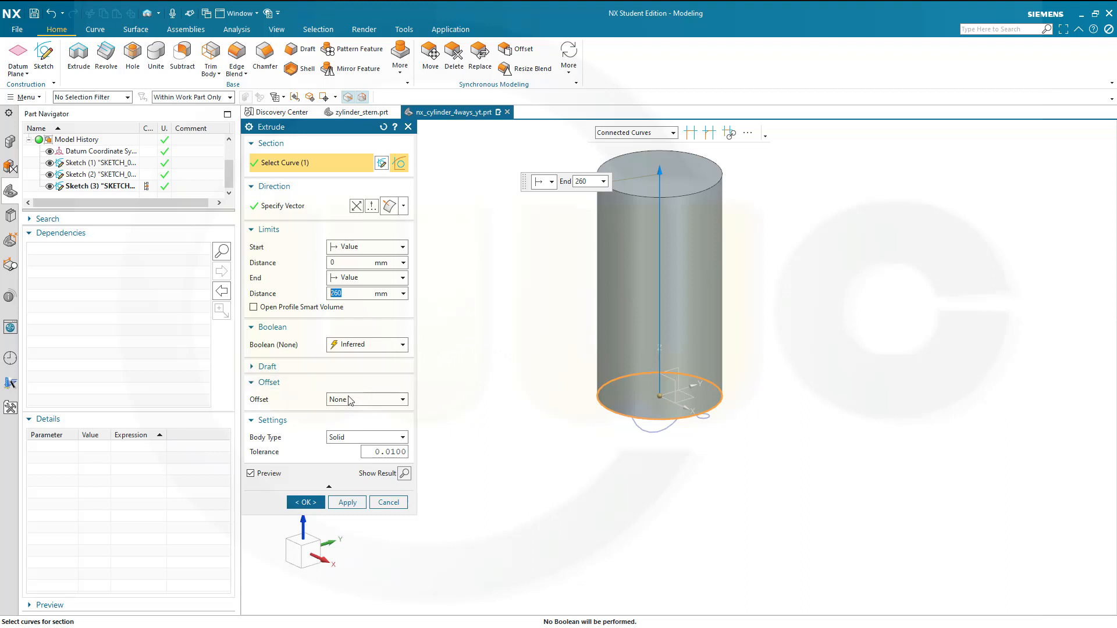
Step: Give the extrusion a Two-Sided offset starting at -5 mm and ending at 0 mm, and create the tube
left_click(403, 400)
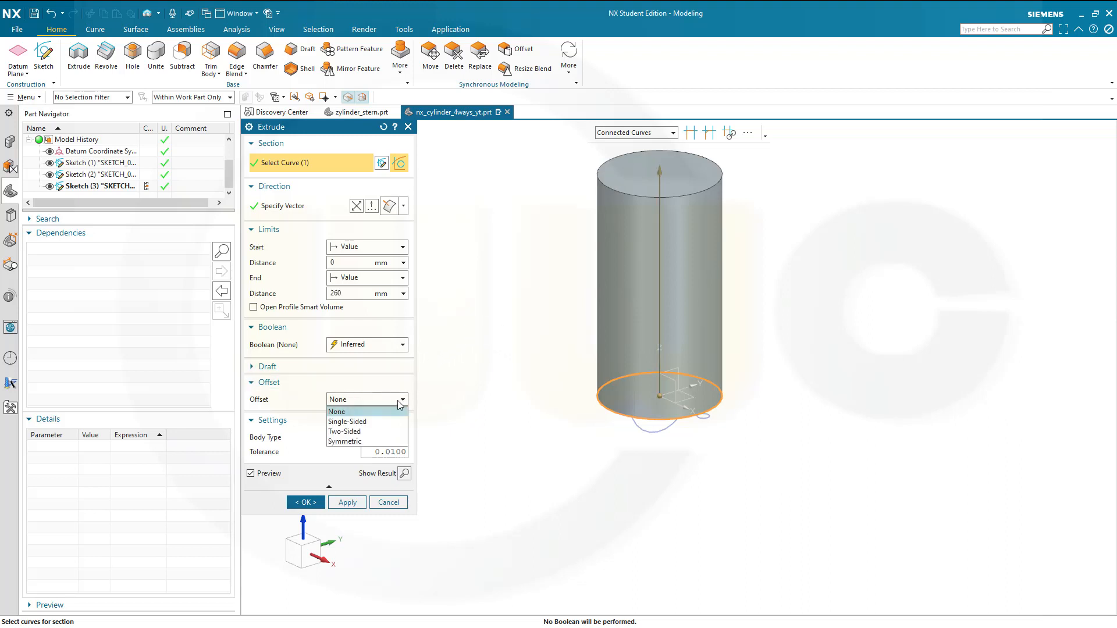
left_click(372, 432)
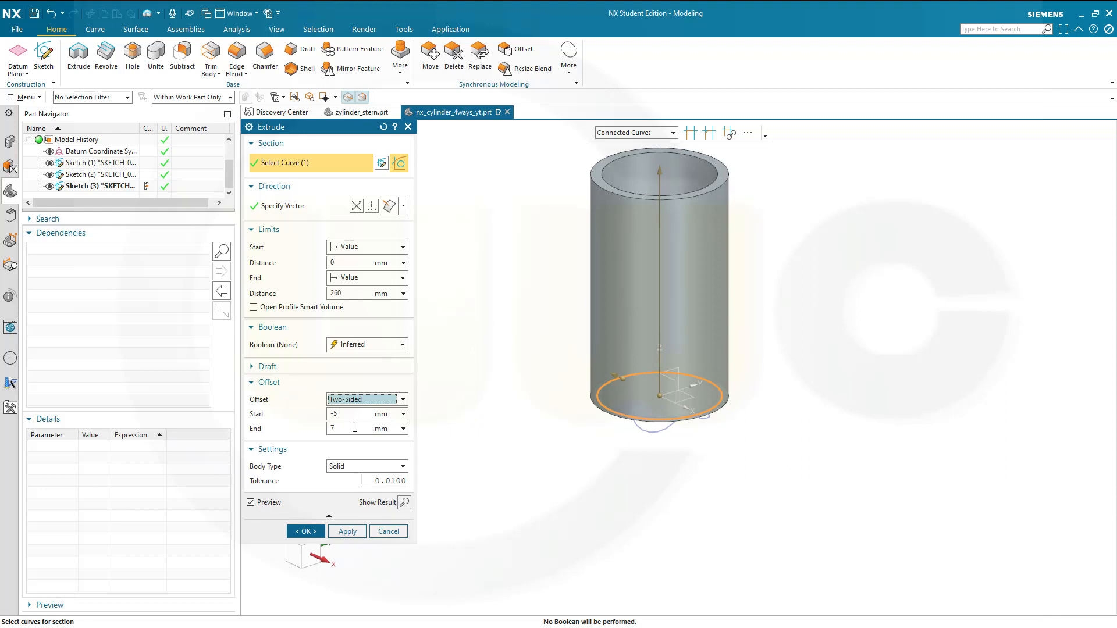
left_click(354, 428)
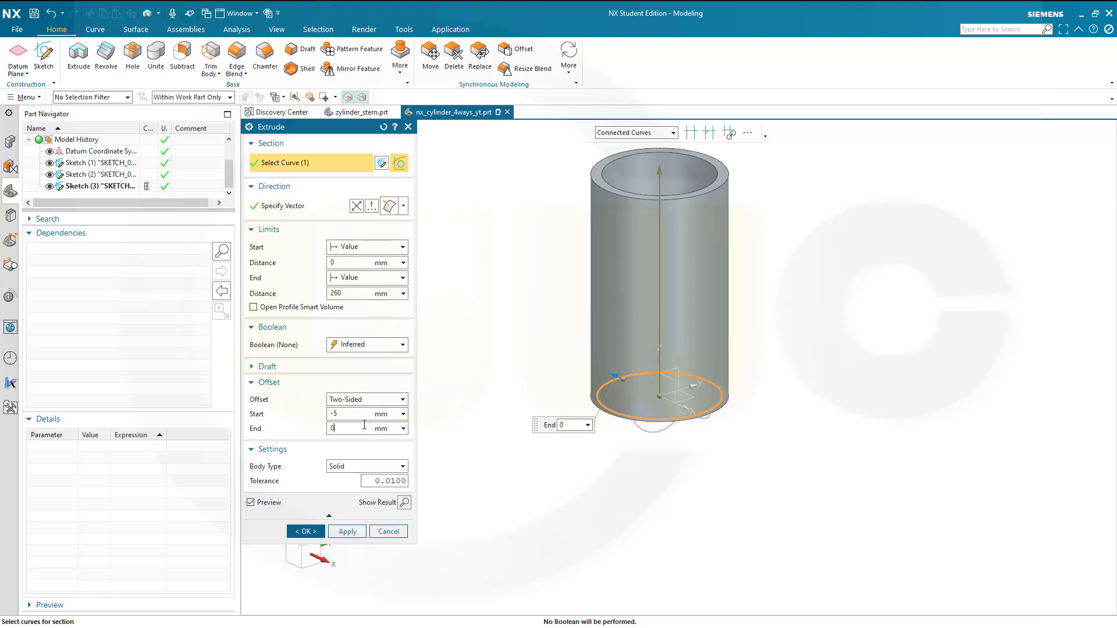
key("Tab")
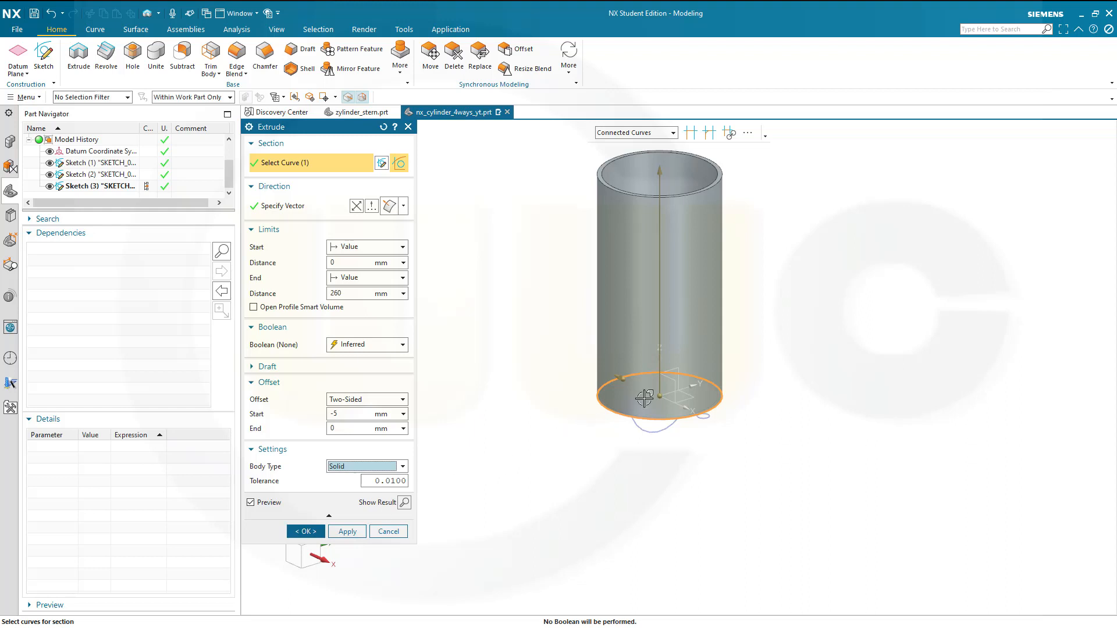
scroll(652, 384, "up", 4)
scroll(511, 454, "down", 3)
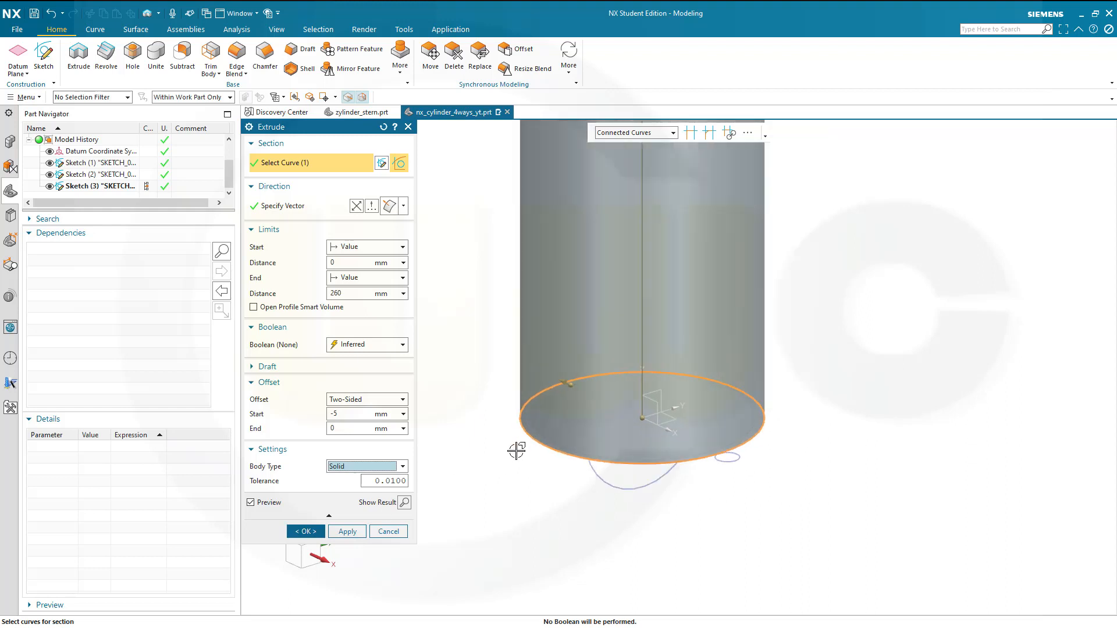
left_click(306, 531)
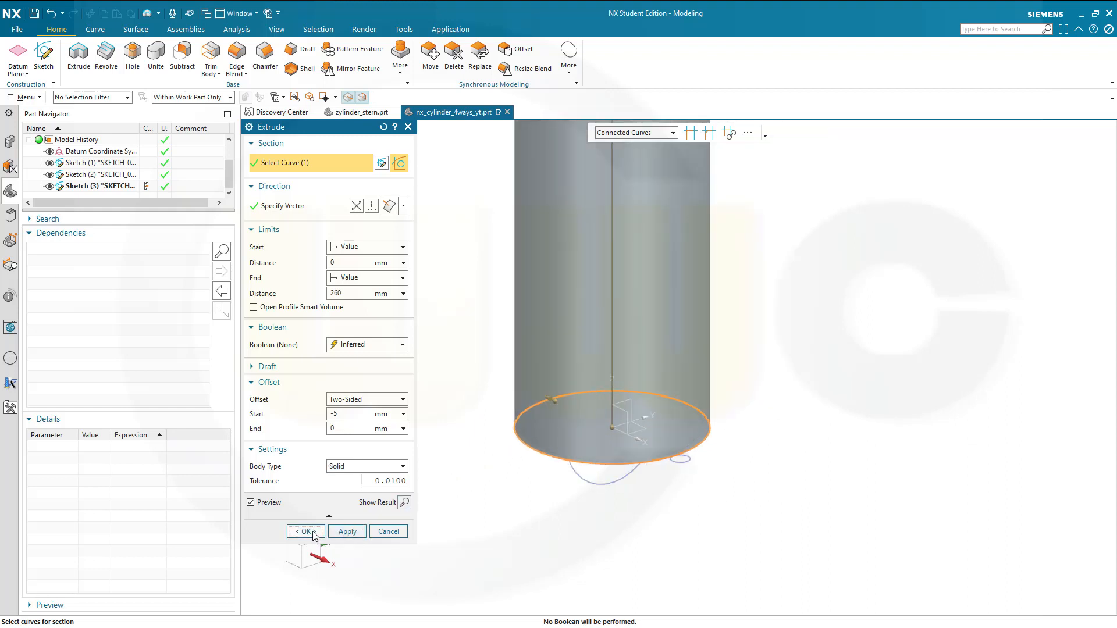
scroll(495, 437, "down", 3)
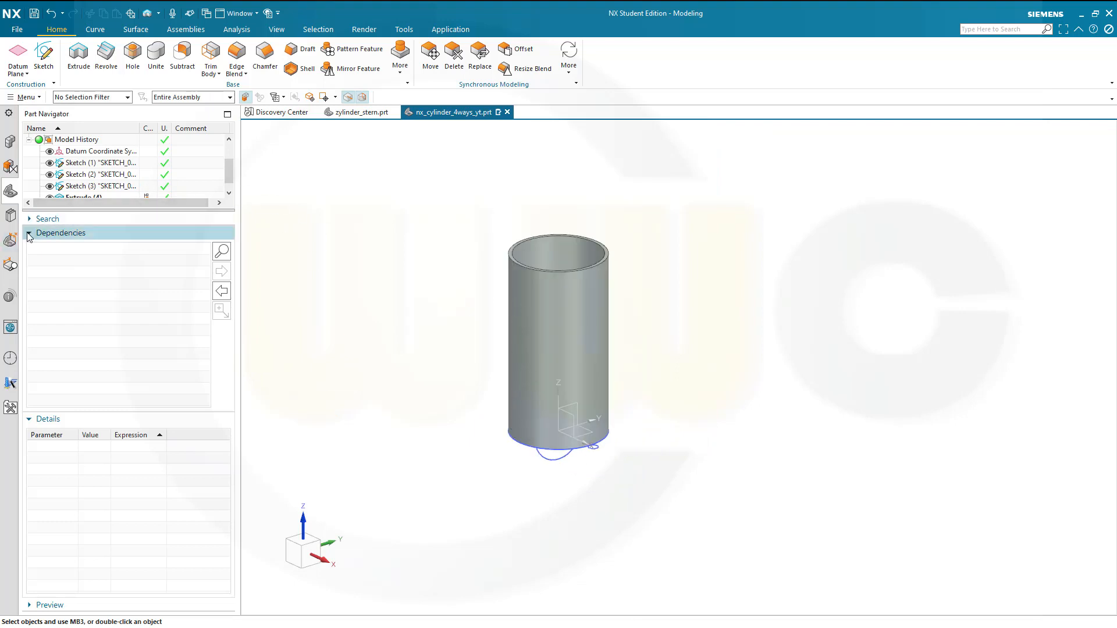
Step: Create a datum plane 260 mm above the XY plane and move it ahead of the sketches in the model history
left_click(29, 233)
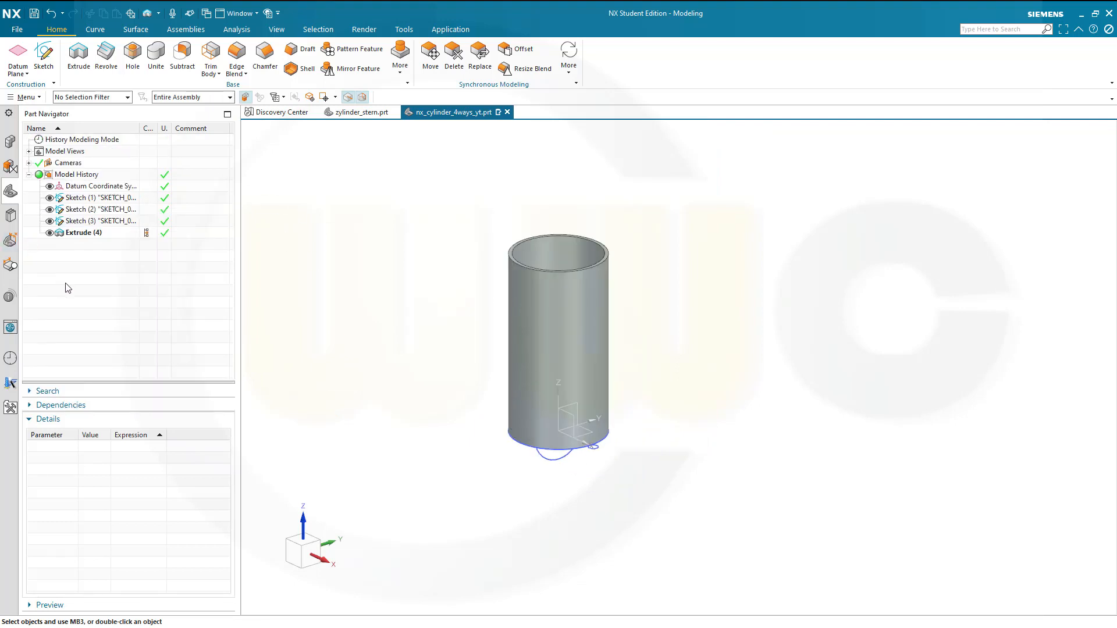
left_click(18, 53)
left_click(583, 434)
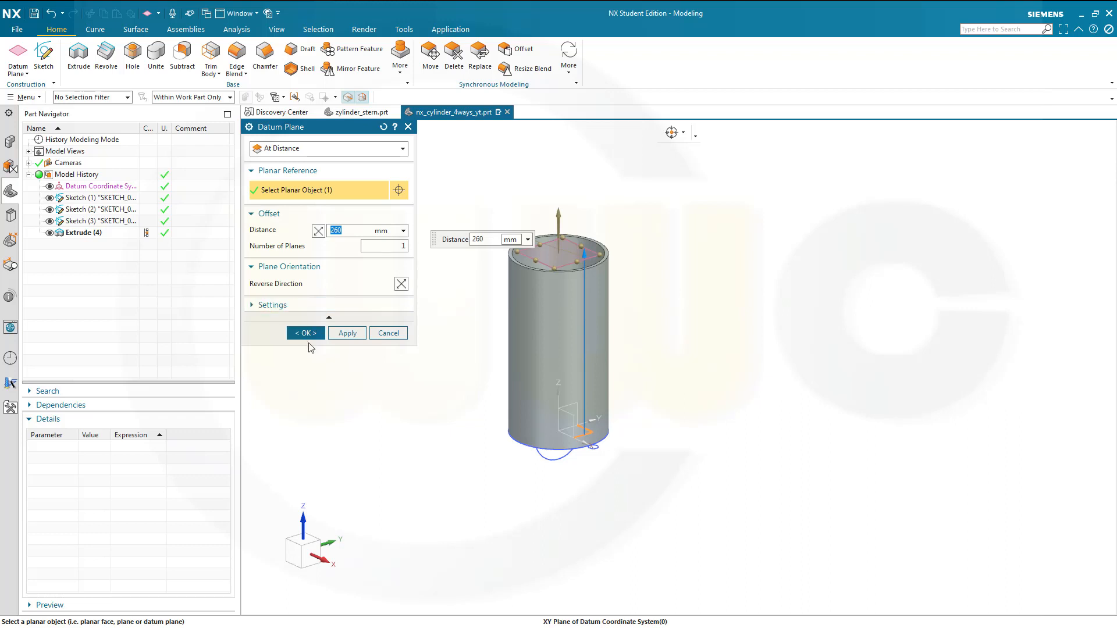
left_click(306, 333)
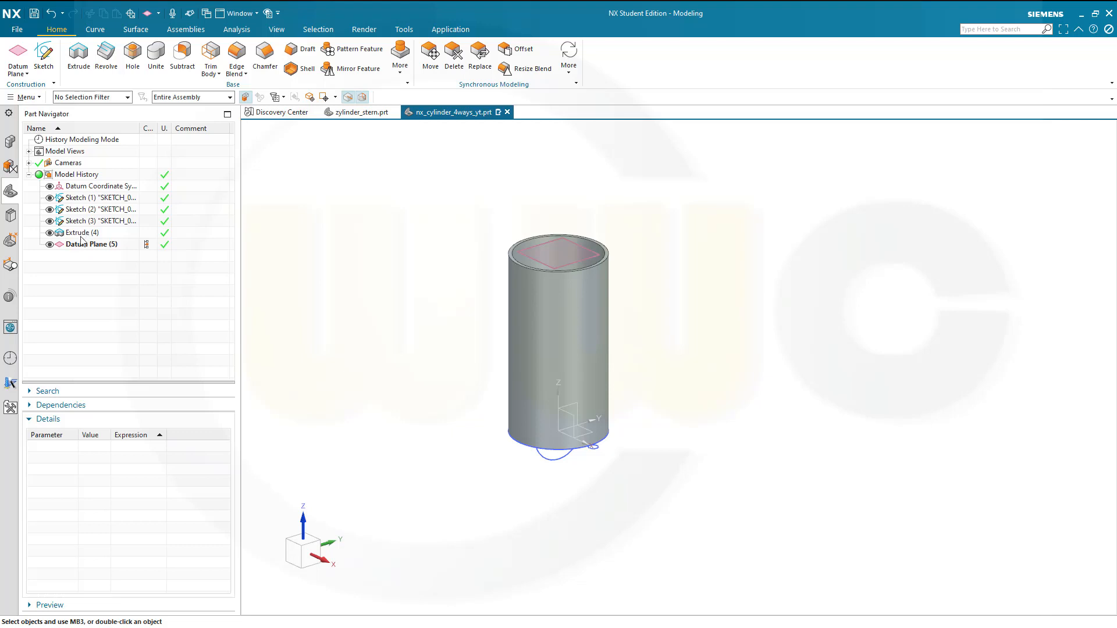
left_click_drag(82, 247, 86, 201)
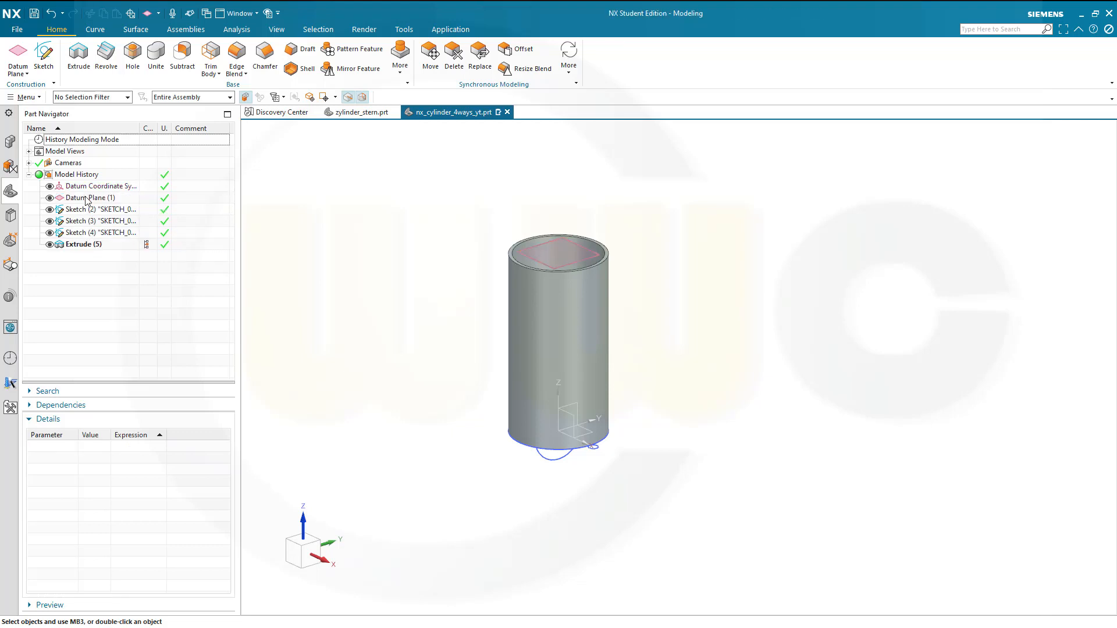
Step: Edit the tube extrusion so that its end limit is Until Selected, using the datum plane at the upper end
double_click(75, 244)
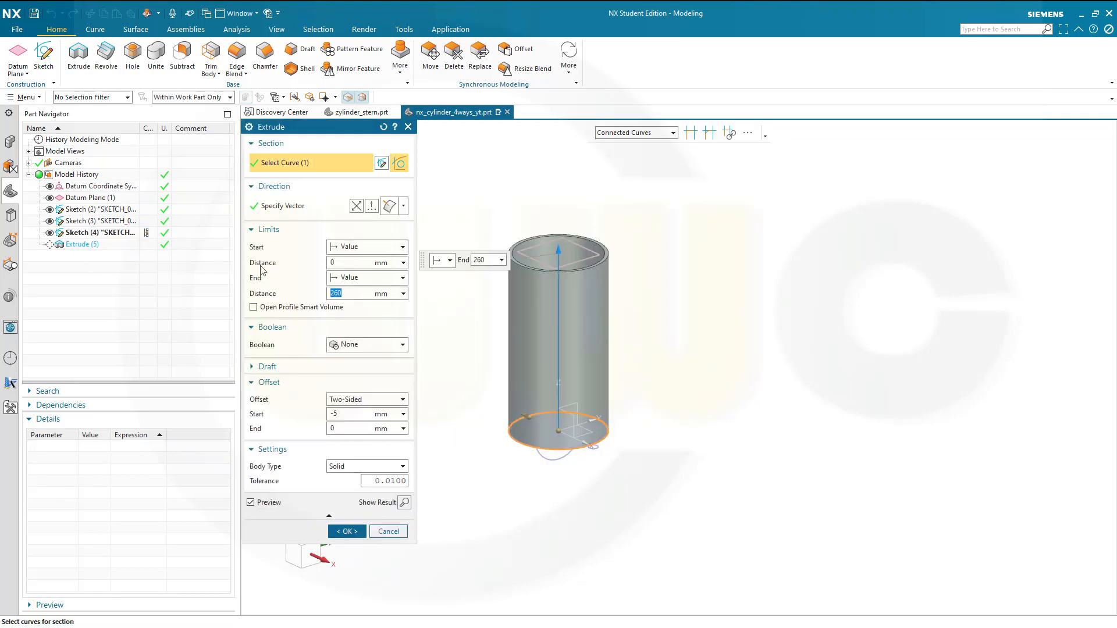
left_click(401, 278)
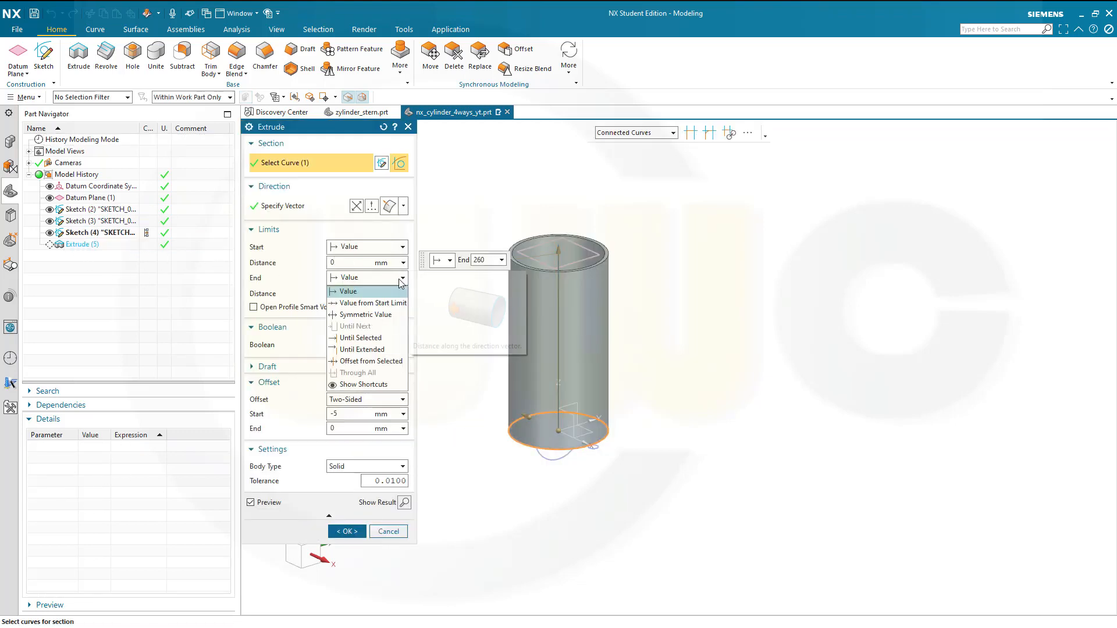
left_click(360, 338)
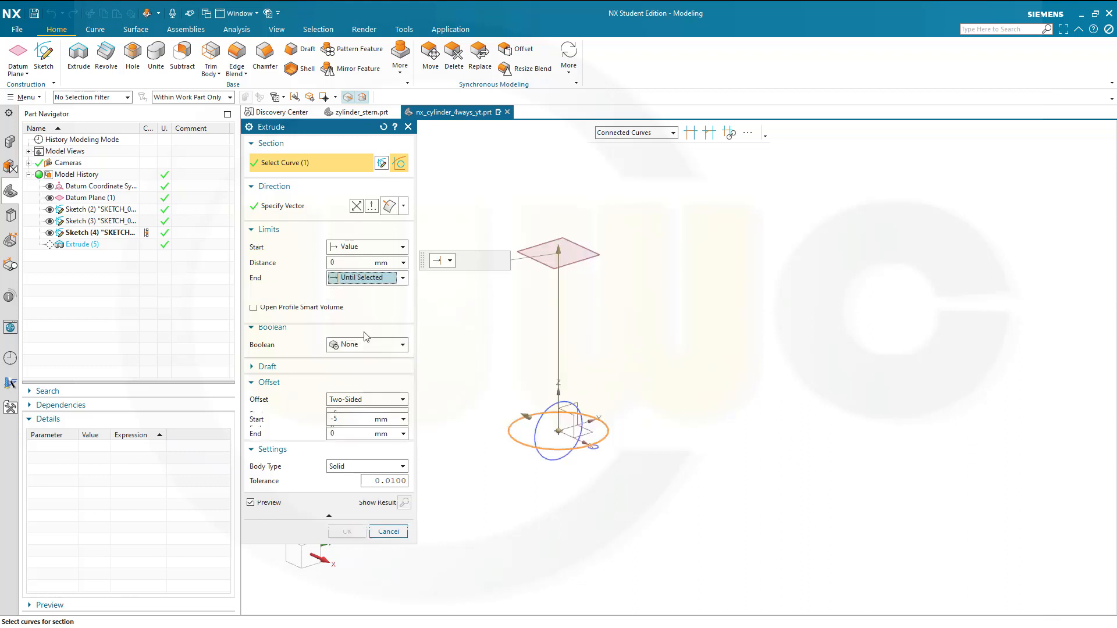
left_click(581, 261)
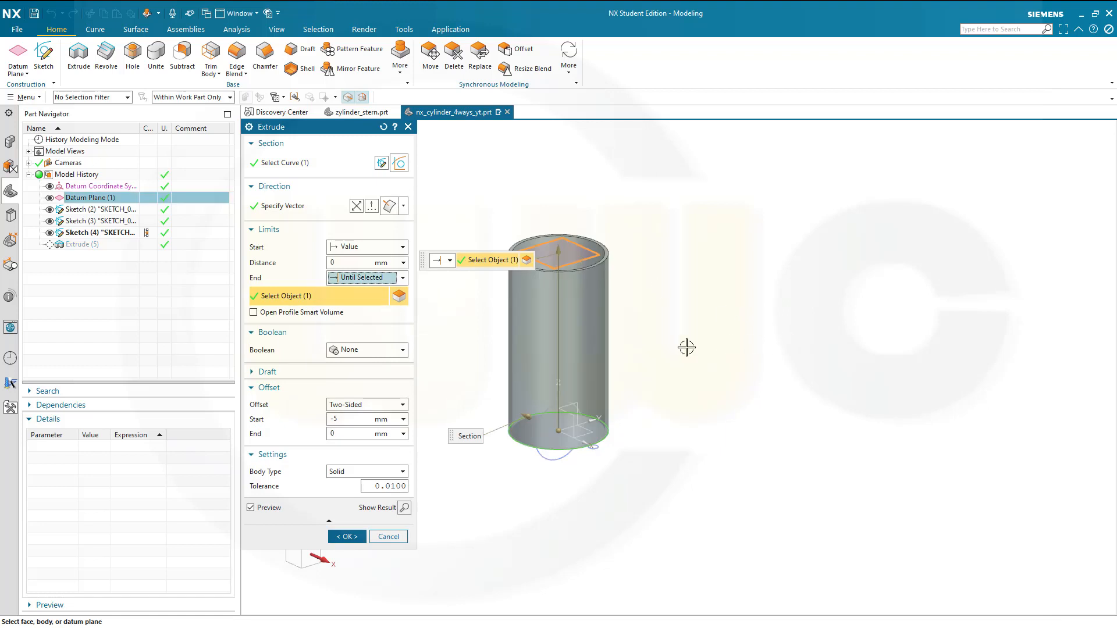
left_click(343, 535)
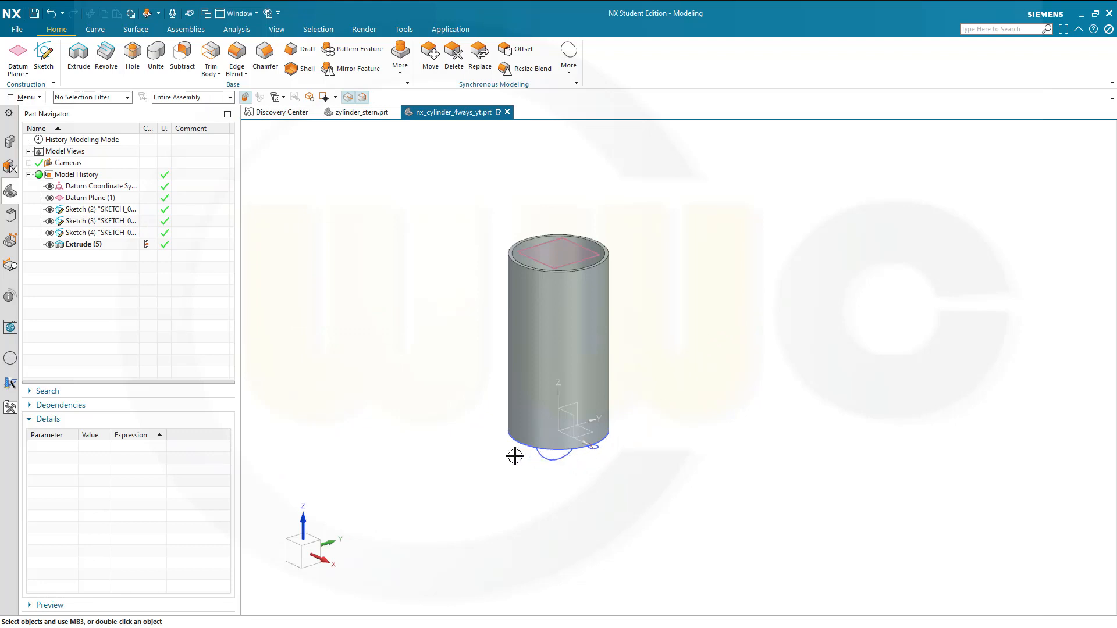
scroll(515, 457, "up", 2)
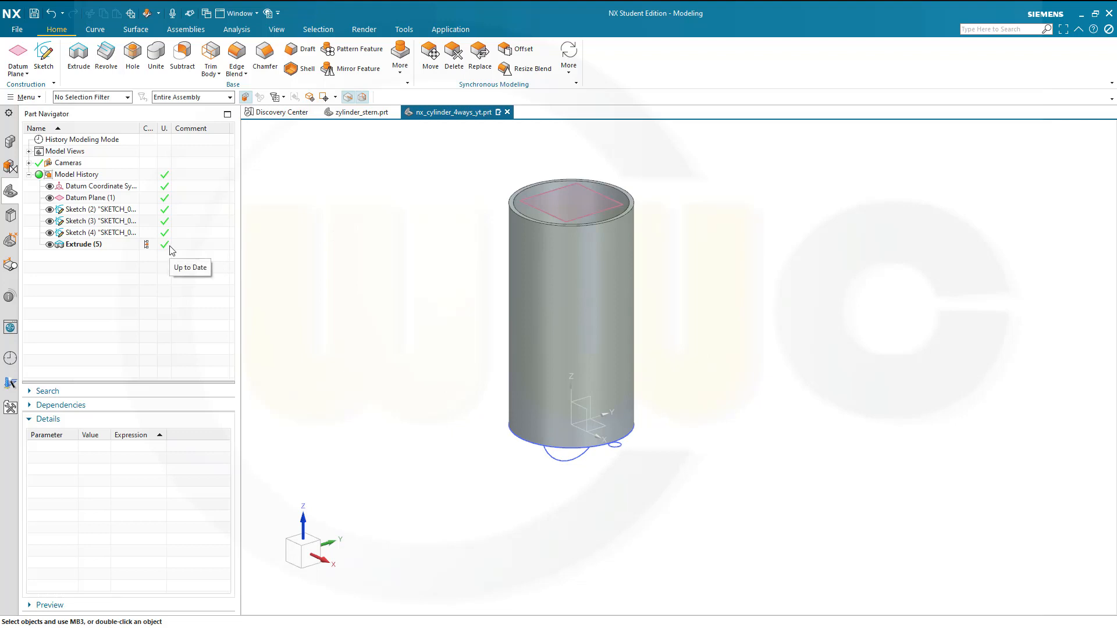
Step: Set up an extrusion of the 136 mm circle starting at 260-1.67 mm and ending Until Selected at the upper datum plane
left_click(110, 212)
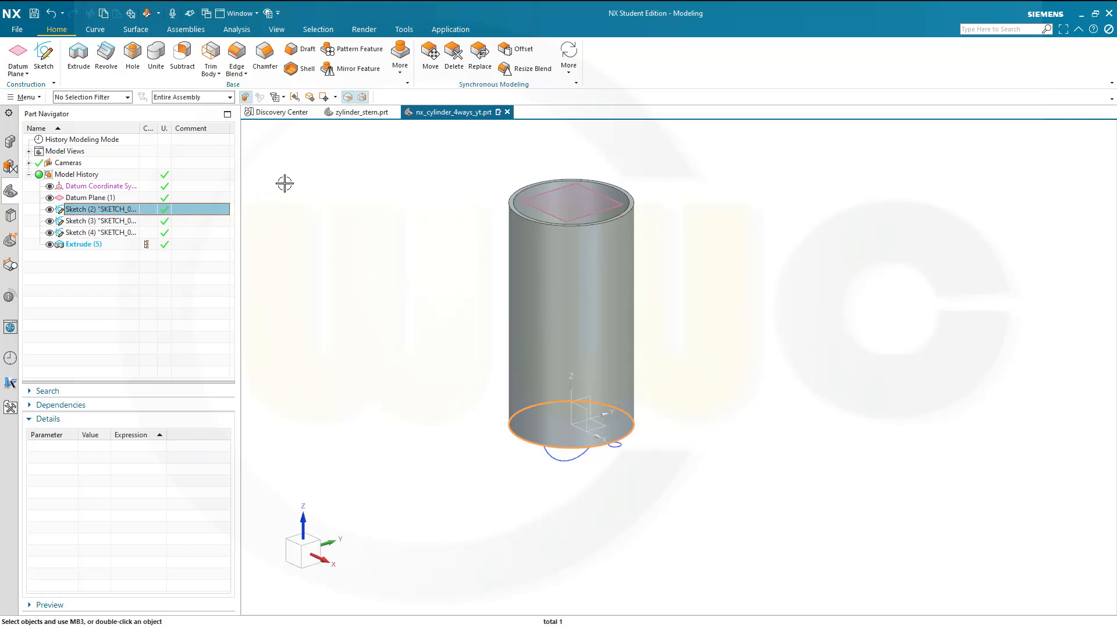
left_click(84, 56)
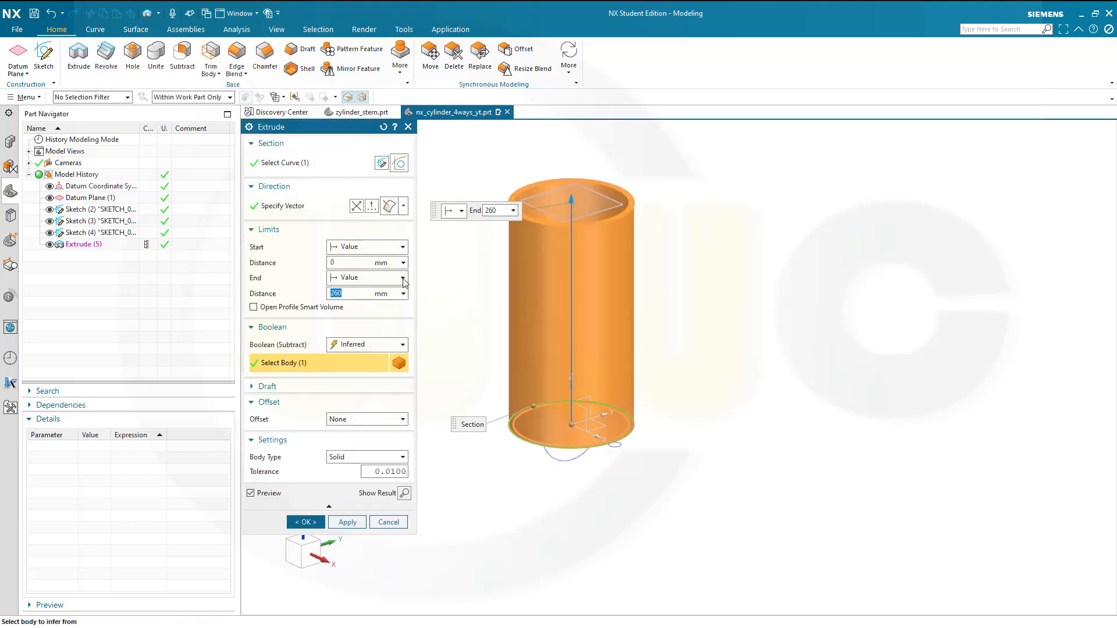
left_click(373, 278)
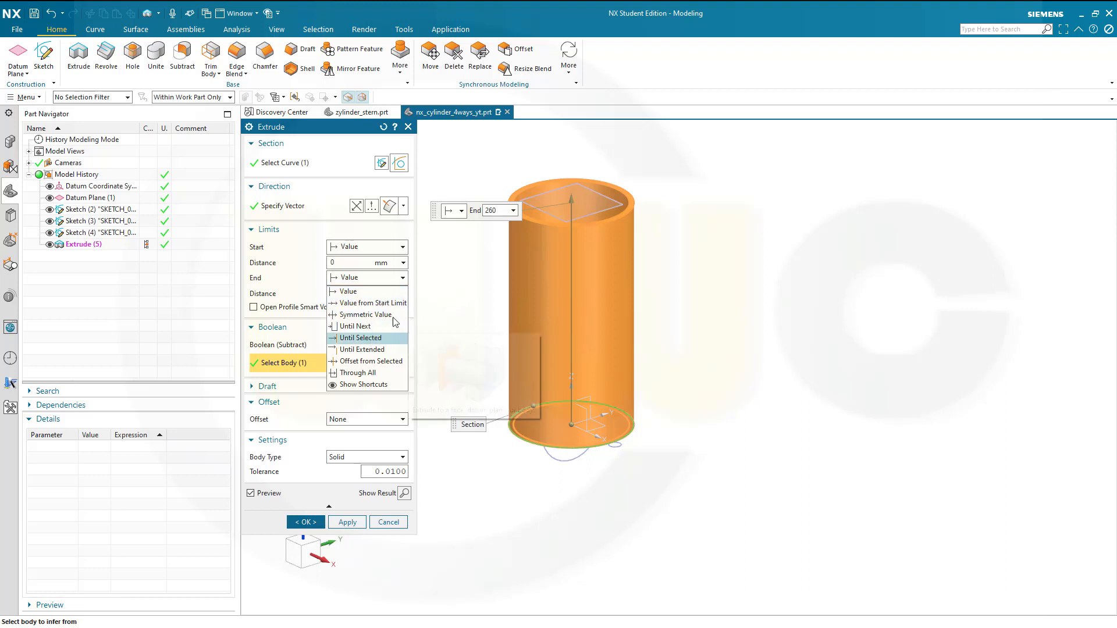
left_click(369, 338)
left_click(588, 210)
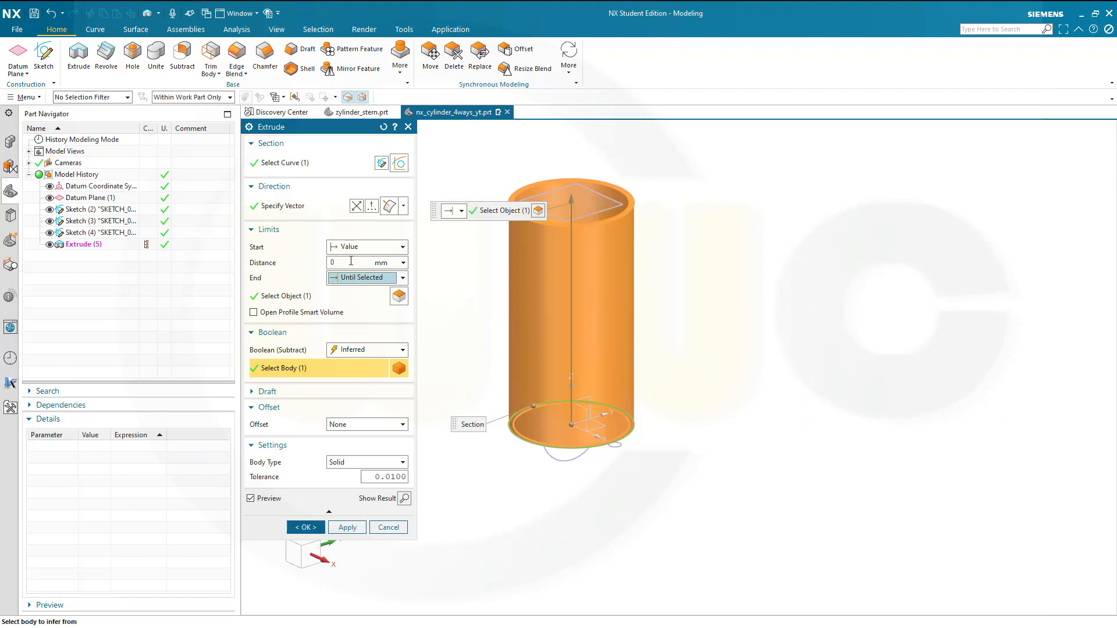
left_click(351, 261)
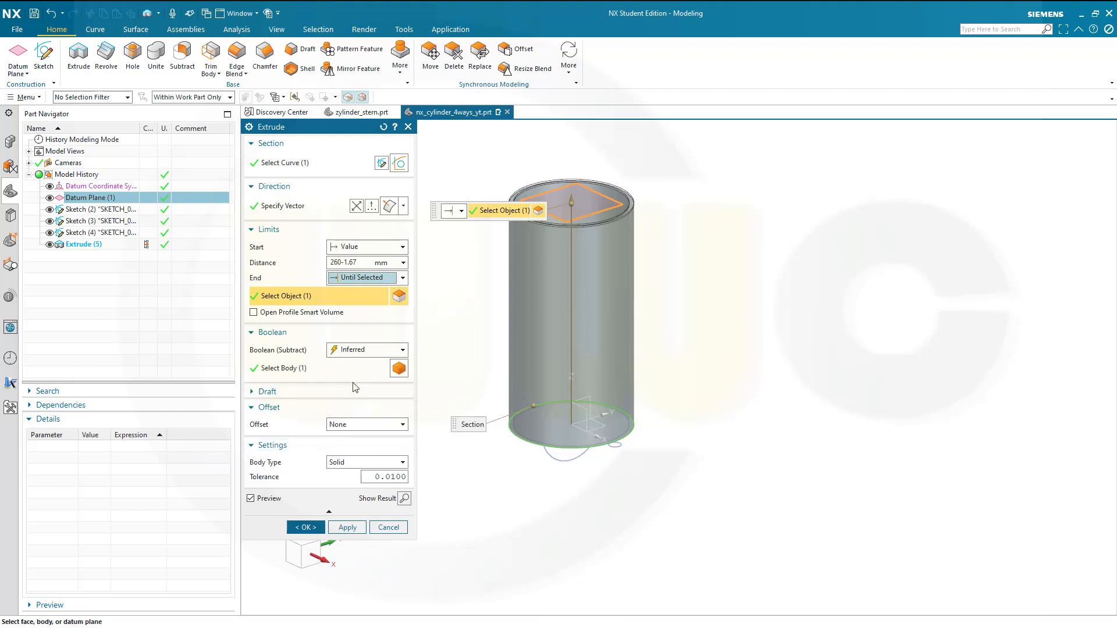
Step: Give the extrusion a Two-Sided offset from -5 mm to 7 mm and create it
left_click(394, 429)
left_click(364, 461)
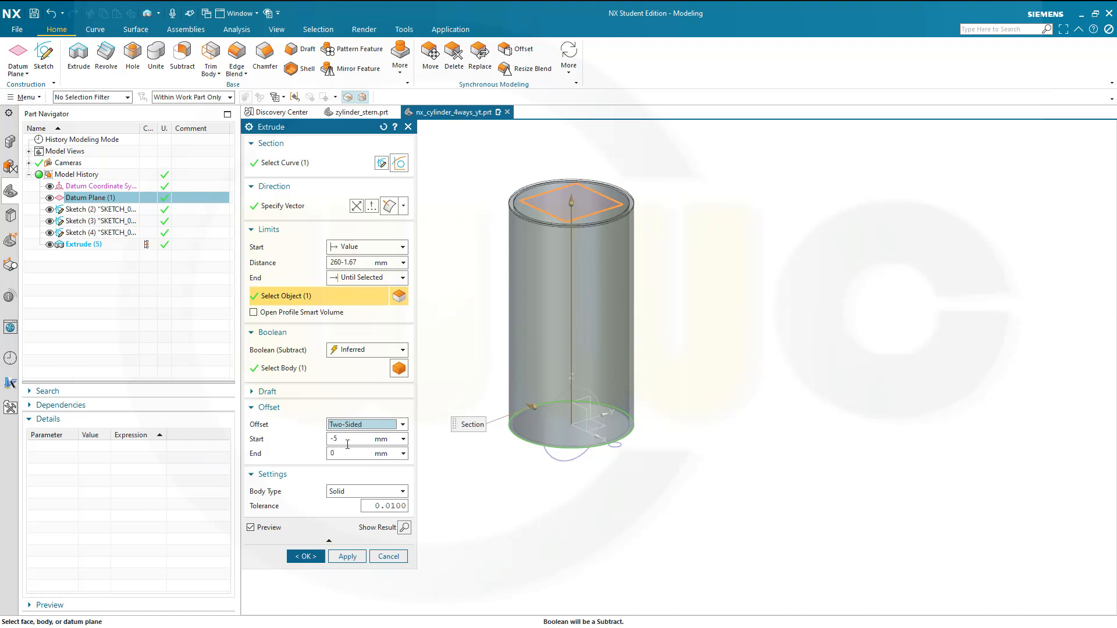
left_click(345, 453)
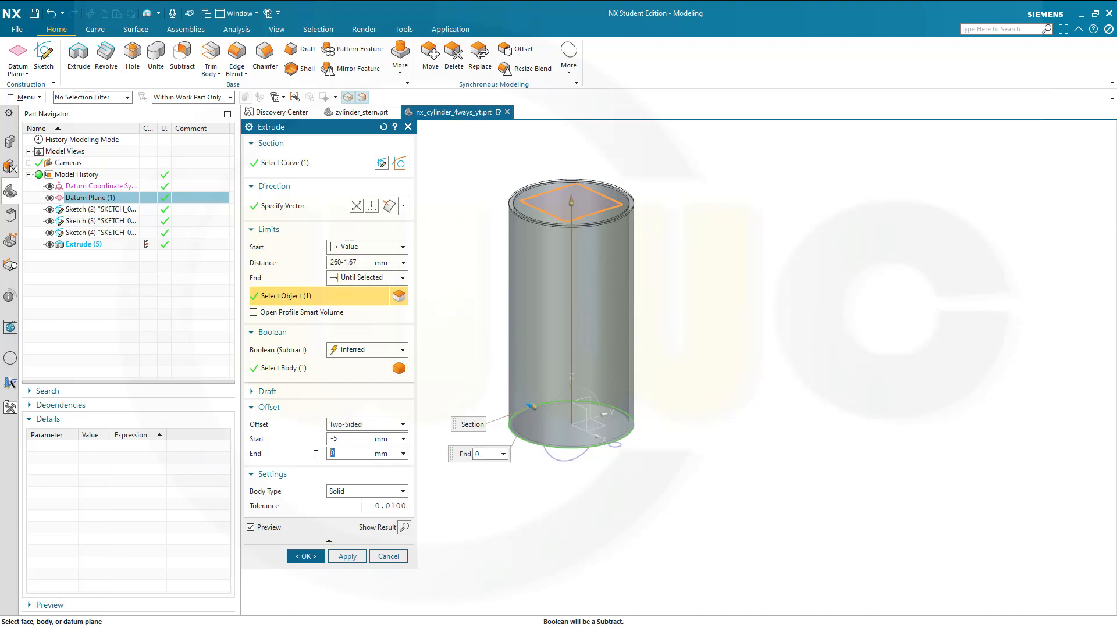
type("7")
key("Tab")
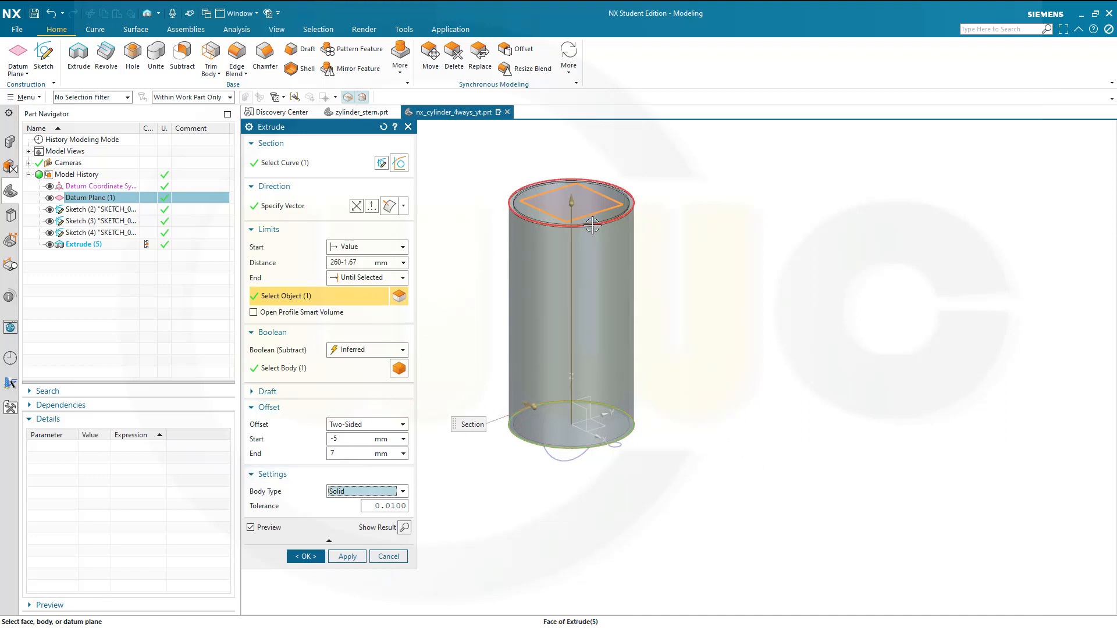
middle_click(592, 225)
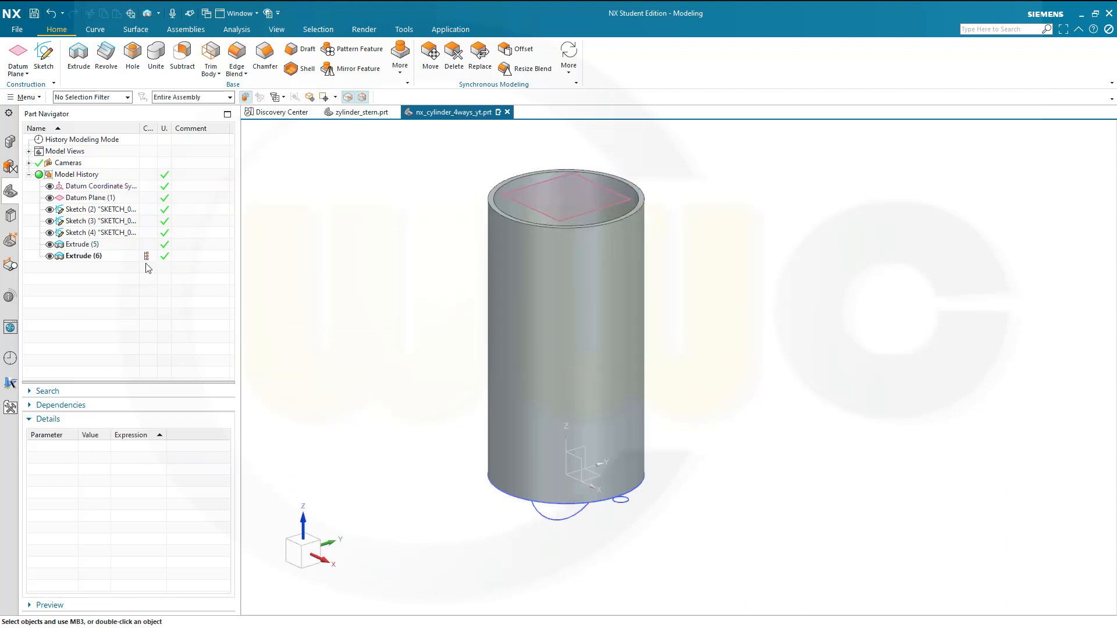
Step: Edit the second extrusion so that its Boolean operation is Unite with the tube
double_click(84, 259)
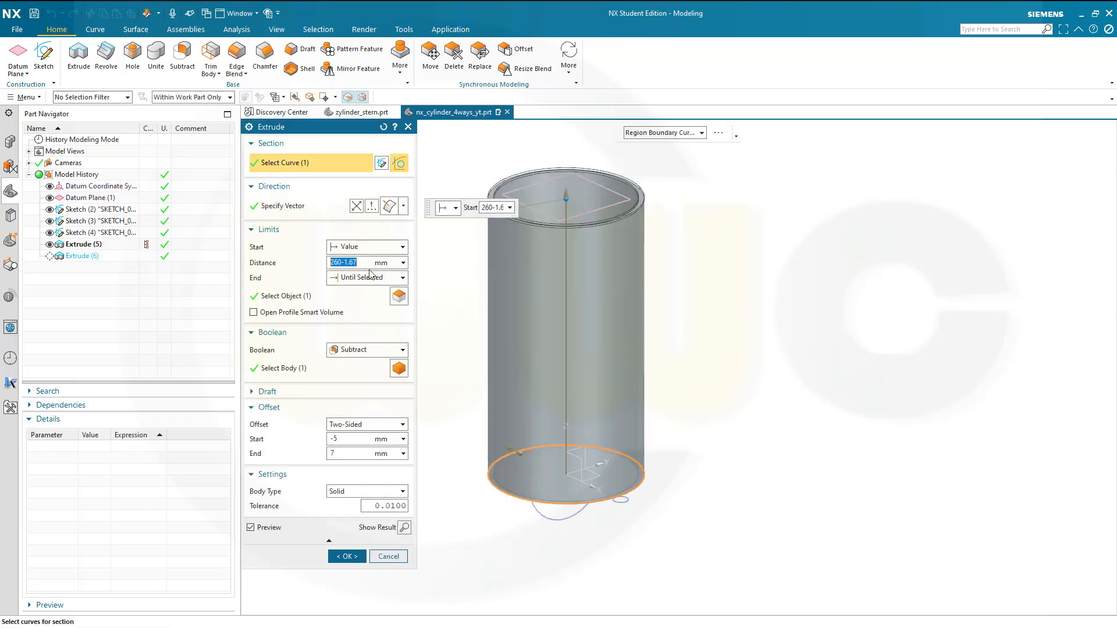
scroll(556, 214, "up", 3)
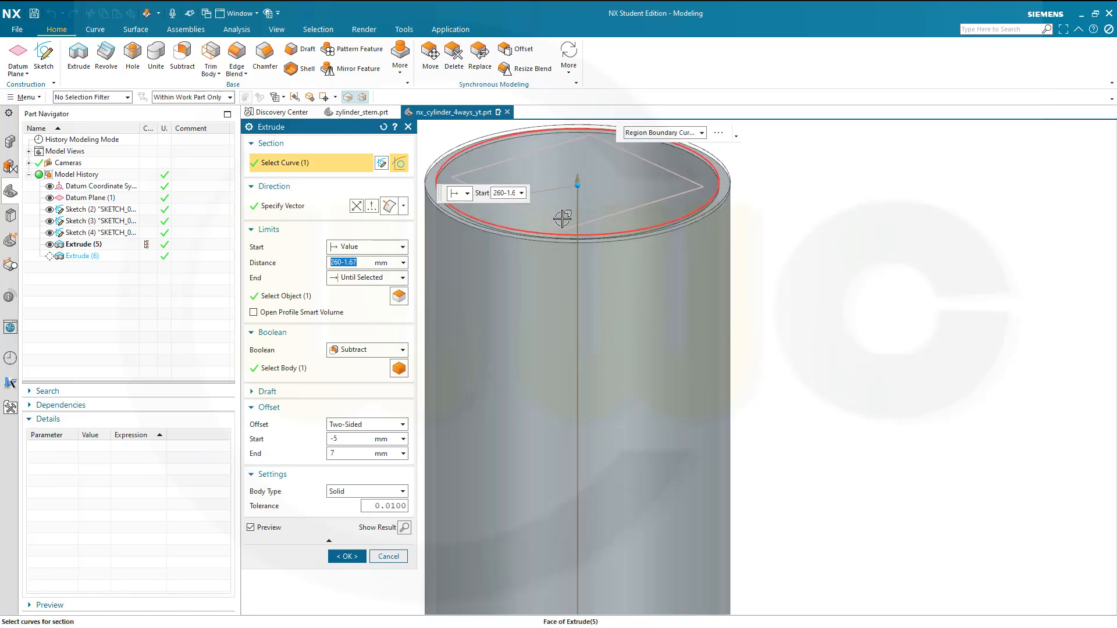
middle_click_drag(536, 212, 556, 198)
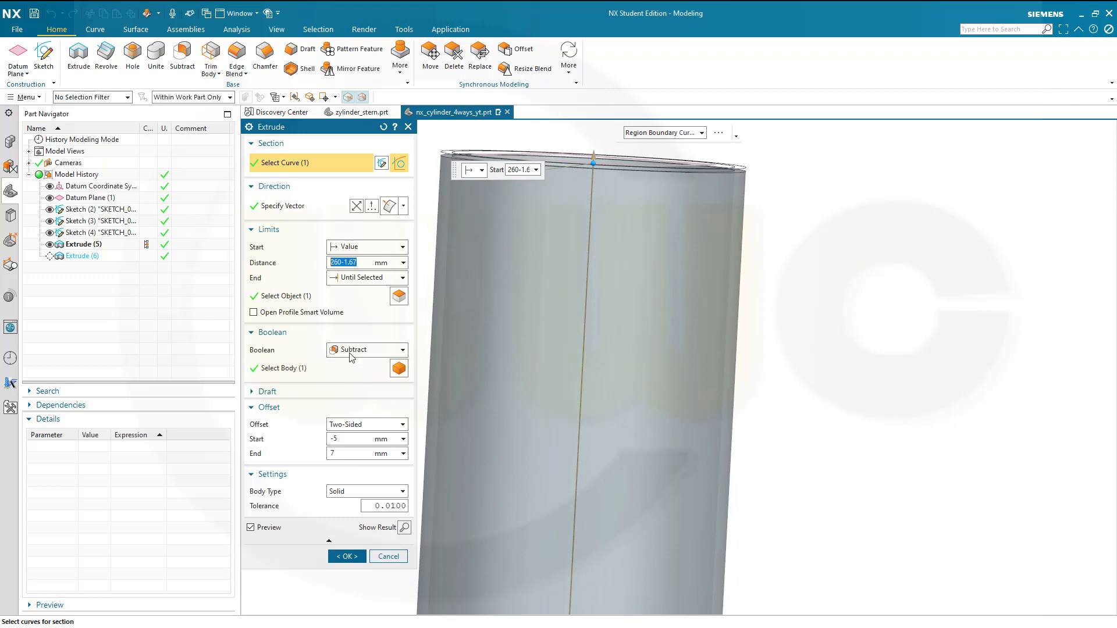
left_click(403, 352)
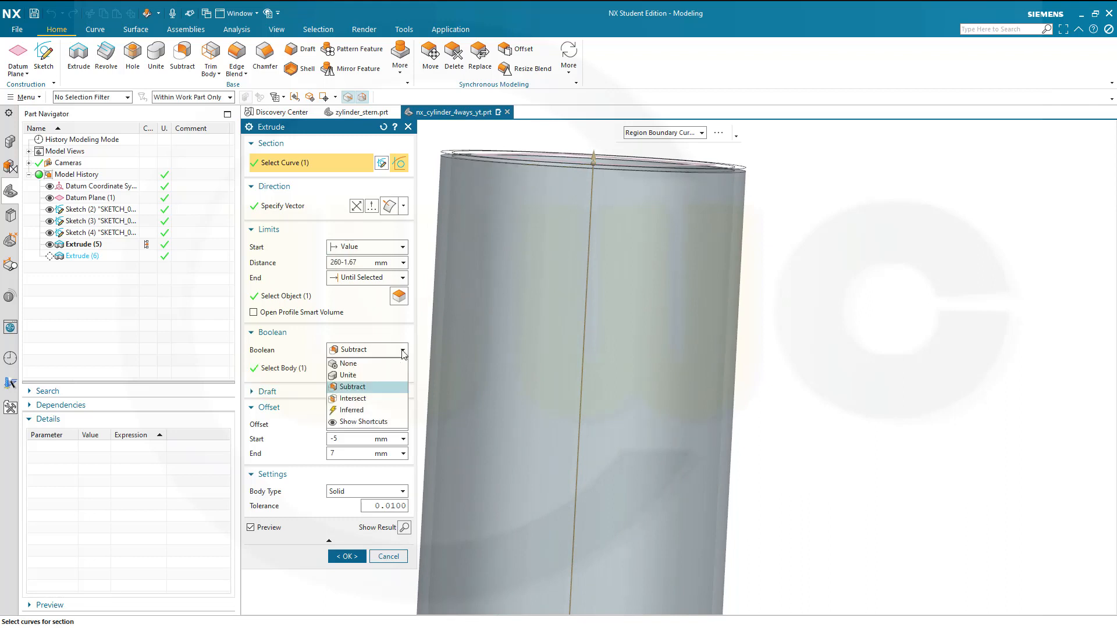
left_click(352, 376)
left_click(373, 367)
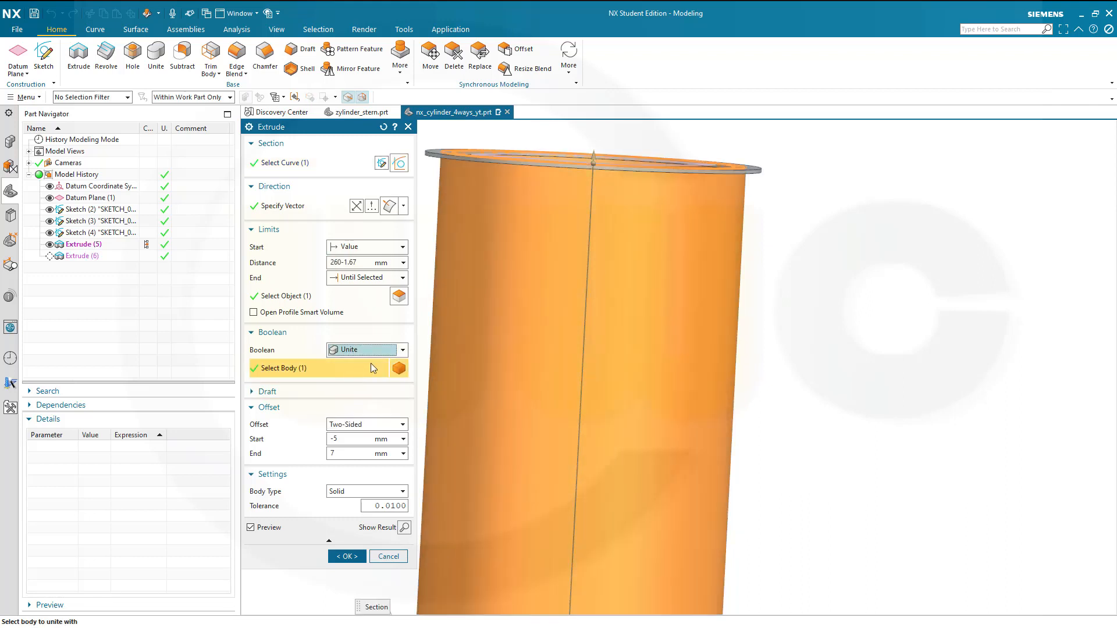
left_click(349, 556)
Step: Set up a Pattern Feature of the thin ring extrusion with a Linear layout
middle_click_drag(822, 324, 742, 298)
scroll(786, 348, "up", 3)
scroll(785, 348, "down", 6)
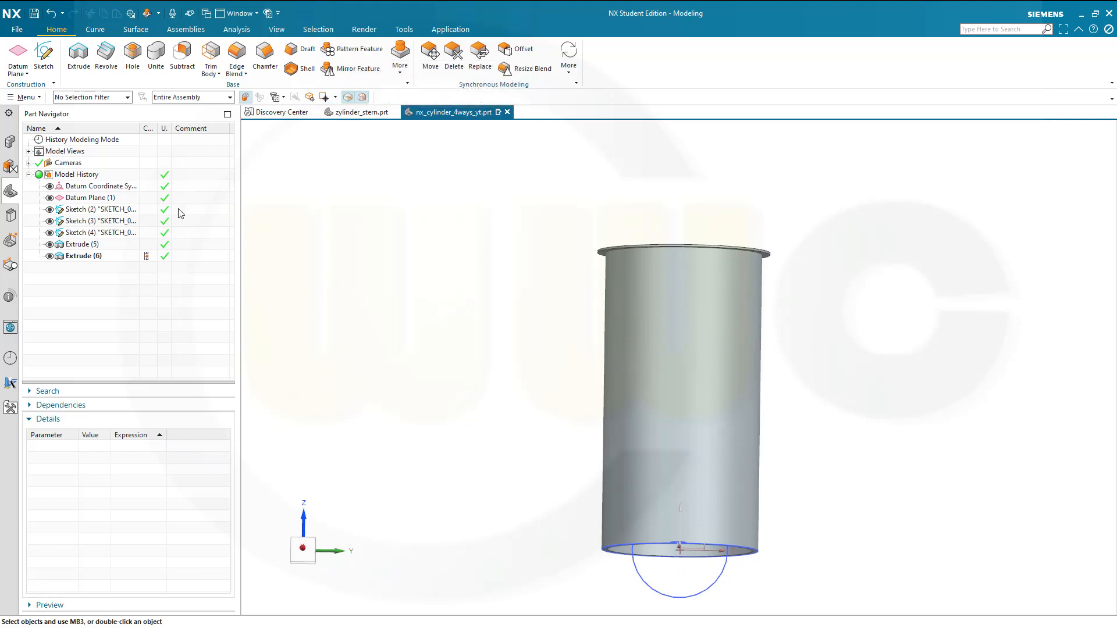
left_click(85, 257)
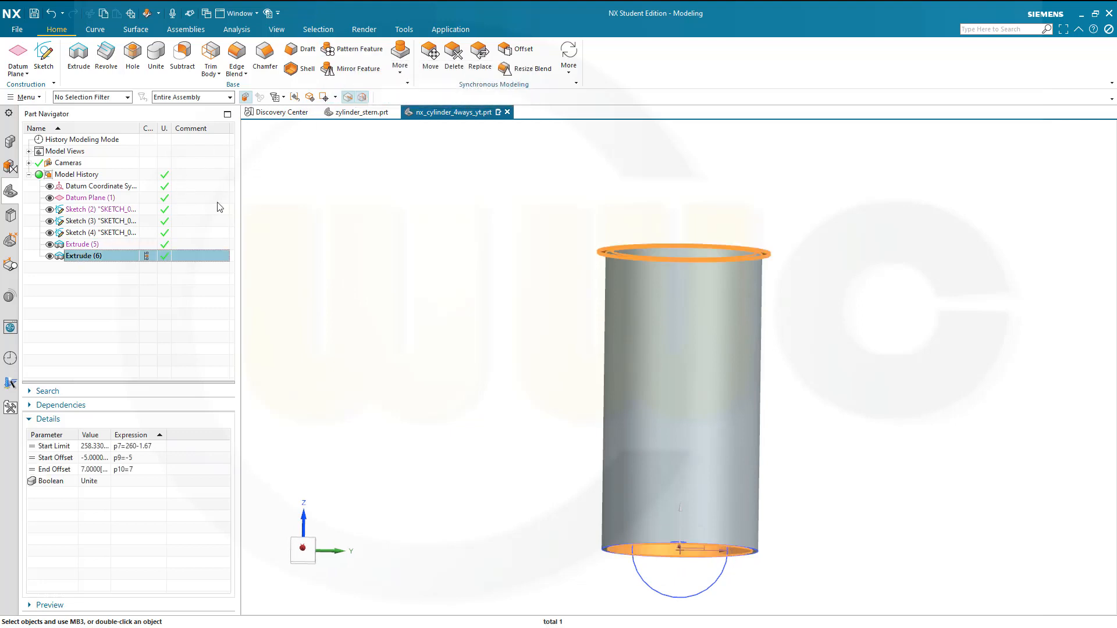
left_click(355, 50)
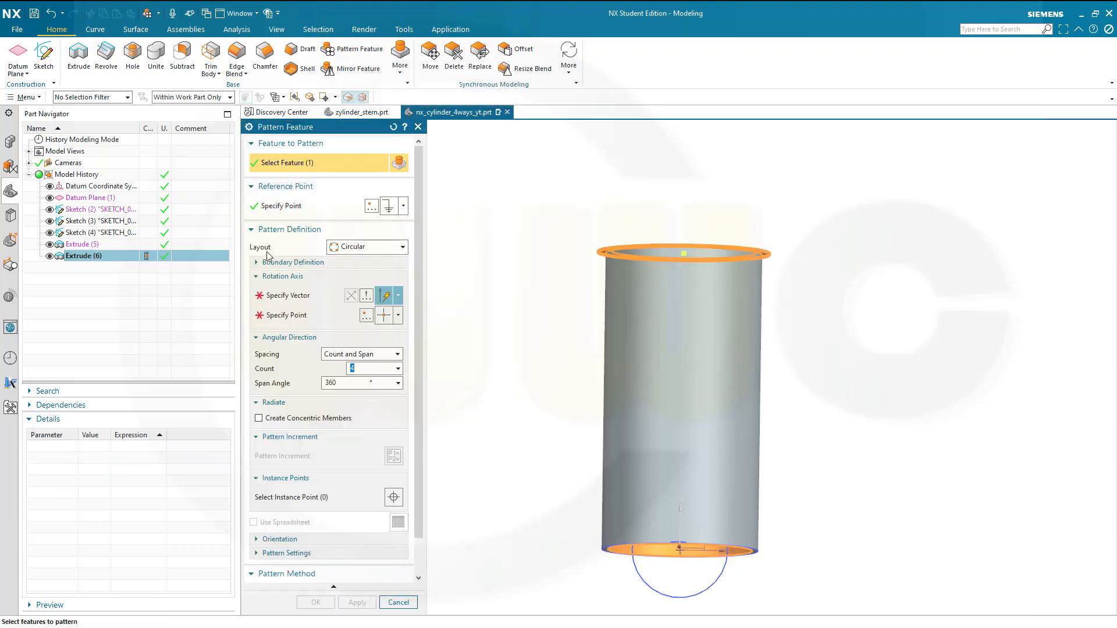
left_click(402, 248)
left_click(393, 260)
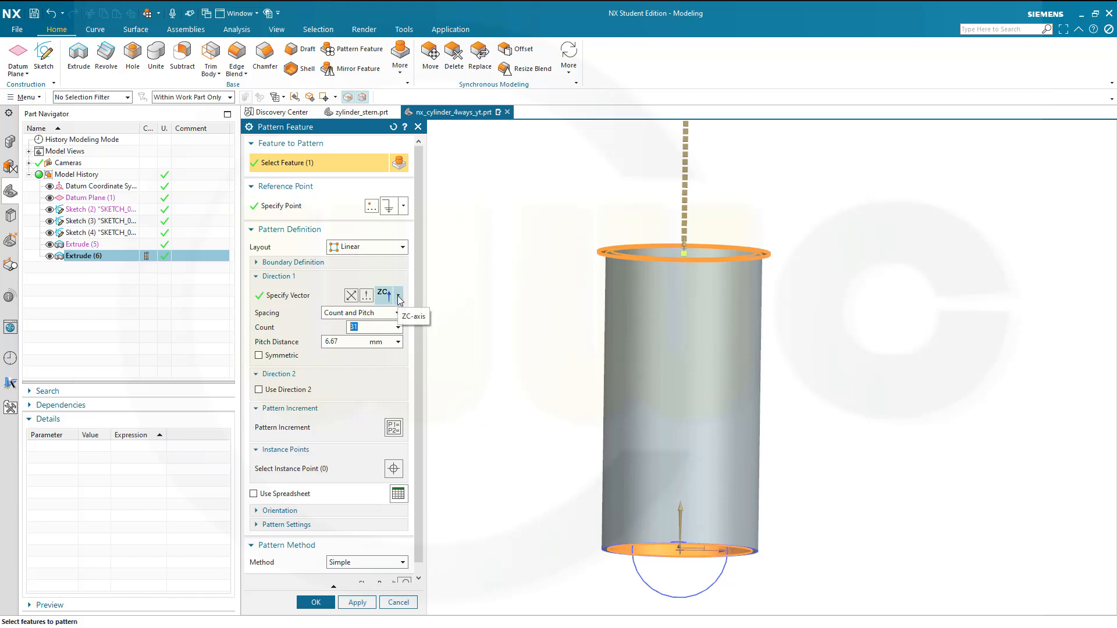
Step: Direct the pattern along -ZC with a count of 31 and a pitch of 6.67 mm, and create it
left_click(293, 297)
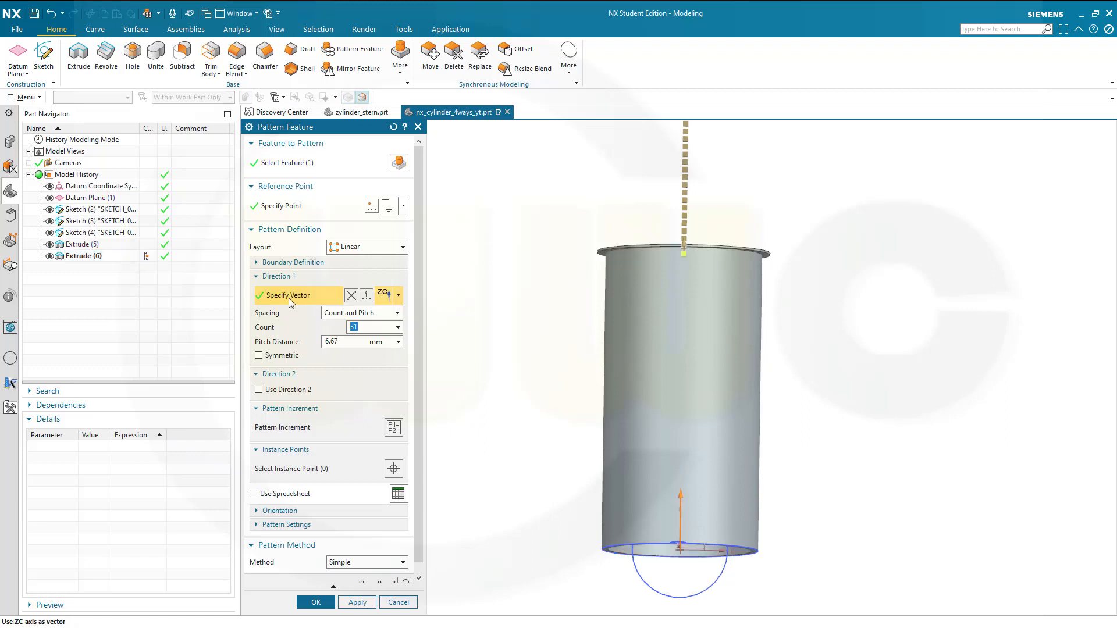
middle_click_drag(601, 272, 528, 314)
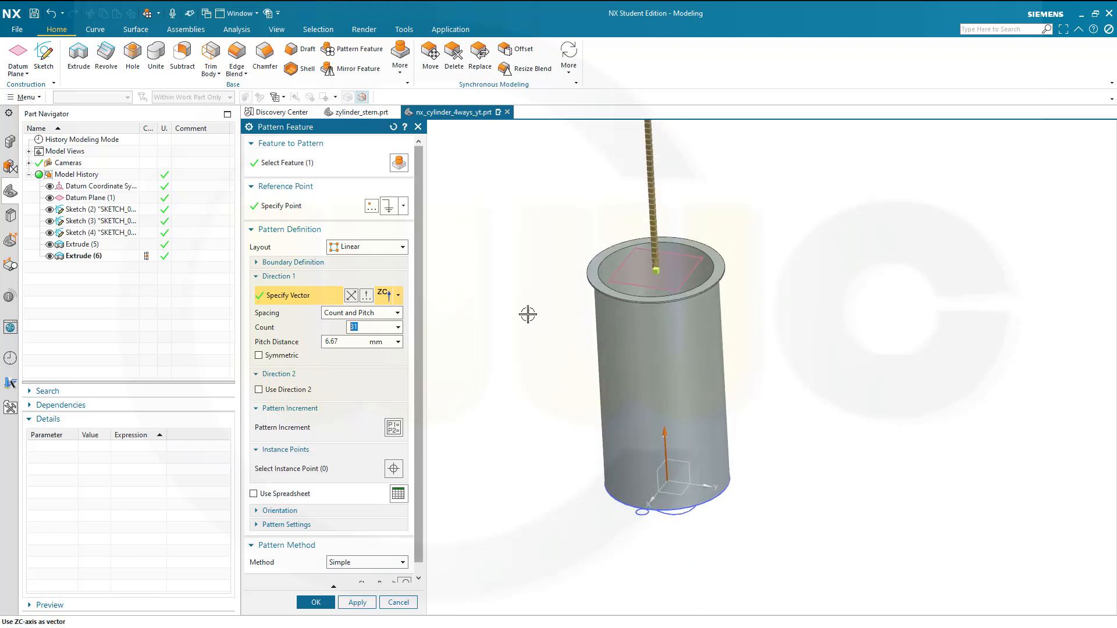
left_click(399, 297)
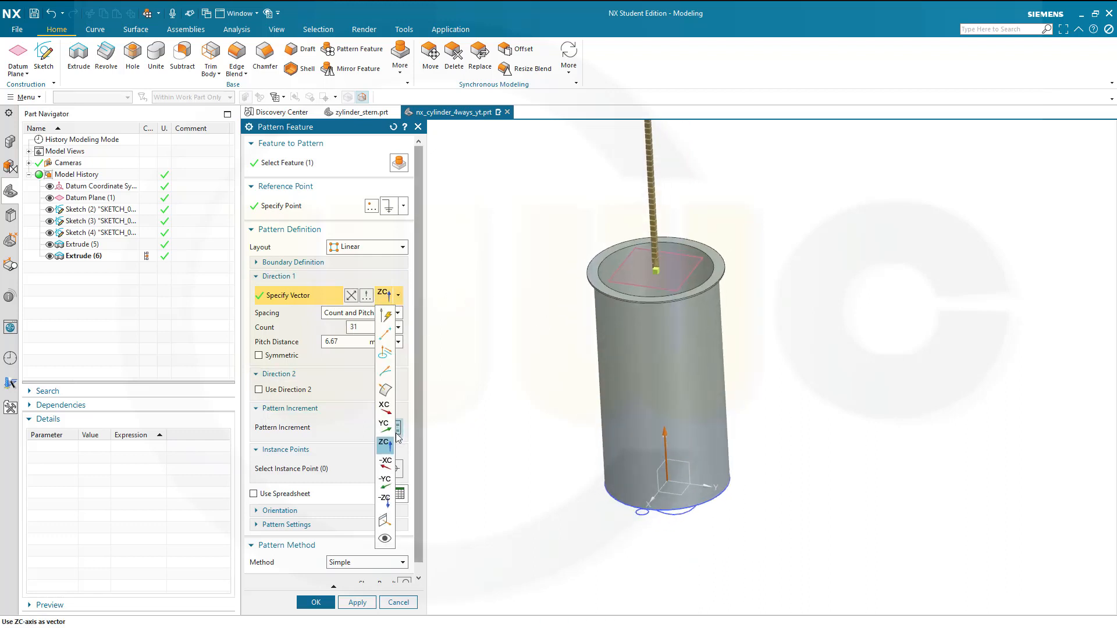
left_click(386, 501)
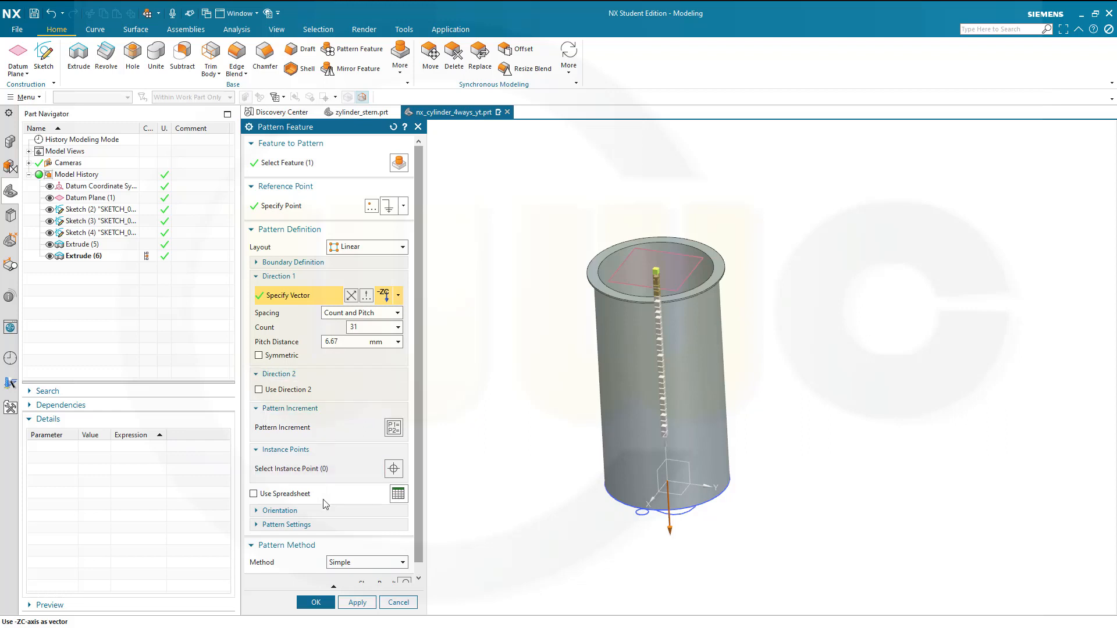
left_click(313, 603)
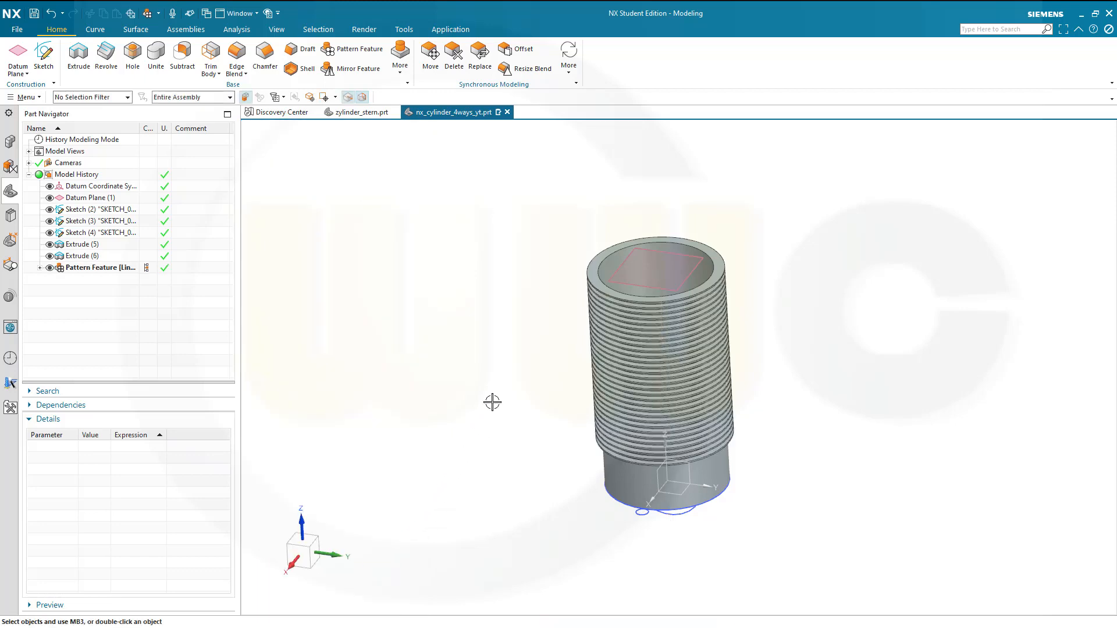
Step: Suppress the linear ring pattern in the model history
middle_click_drag(455, 321, 615, 481)
scroll(702, 529, "up", 3)
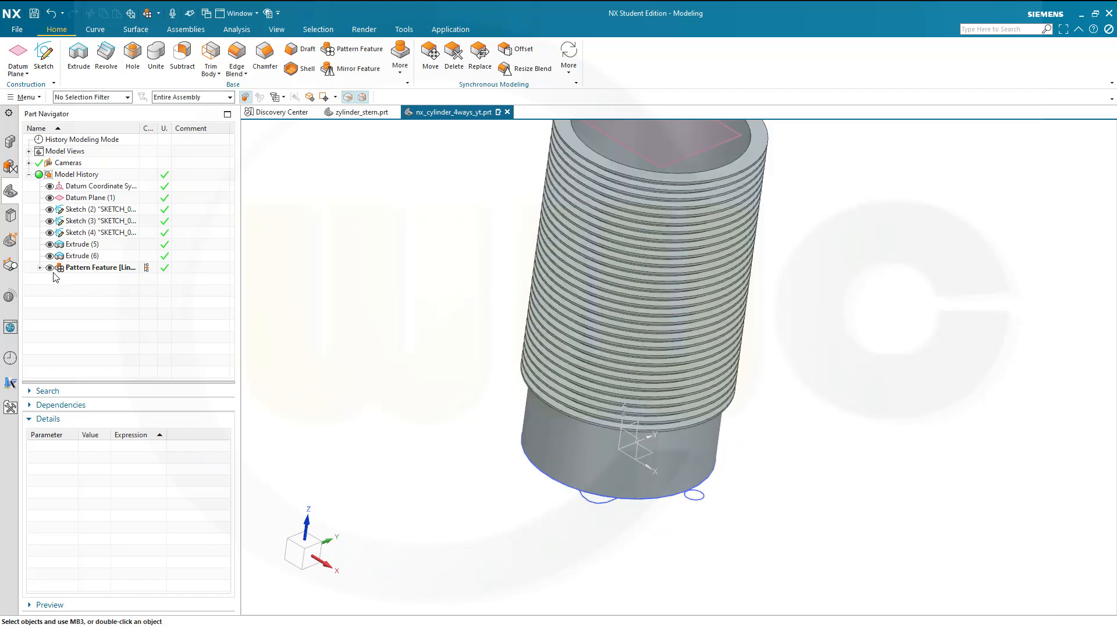
right_click(95, 269)
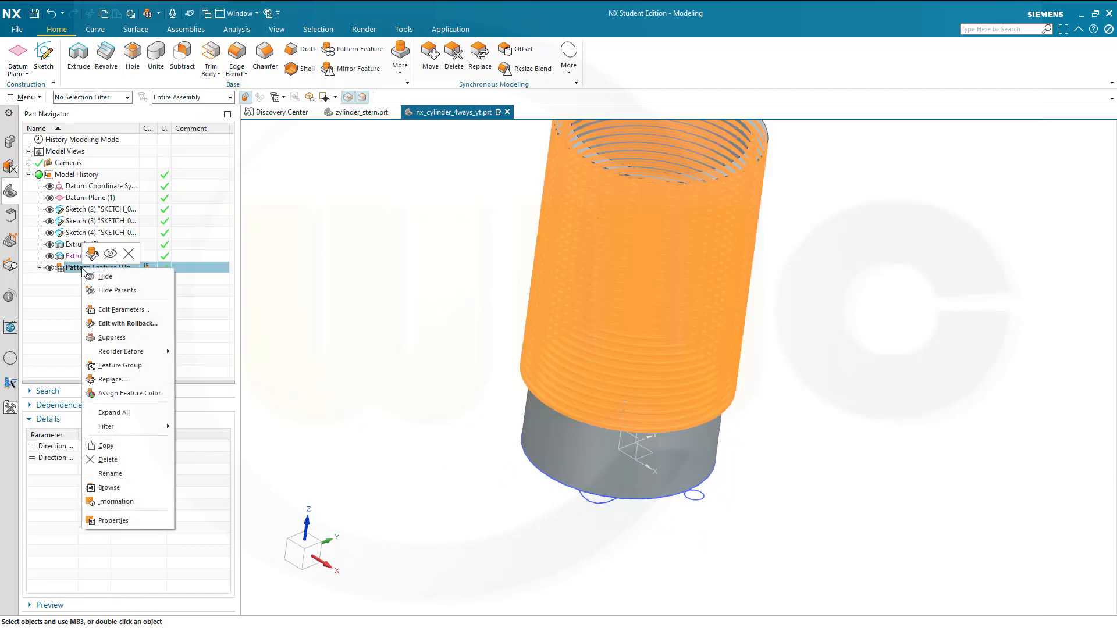
left_click(136, 338)
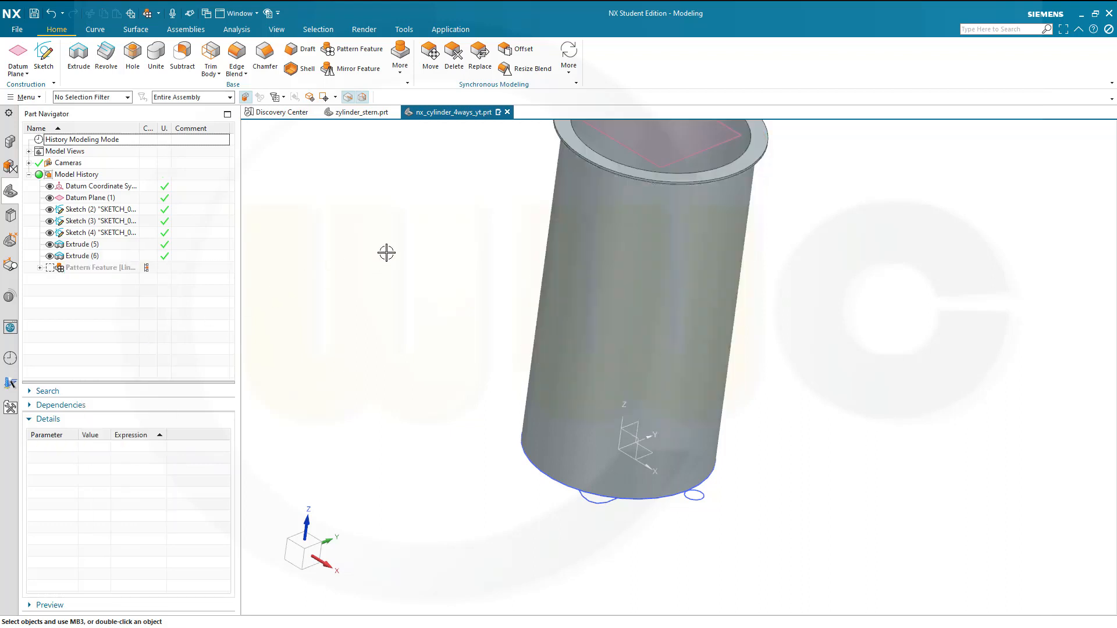
Step: Try to extrude the small circle beside the tube from 260-47 mm with an Until Selected end limit and Boolean Unite
middle_click_drag(385, 253, 460, 332)
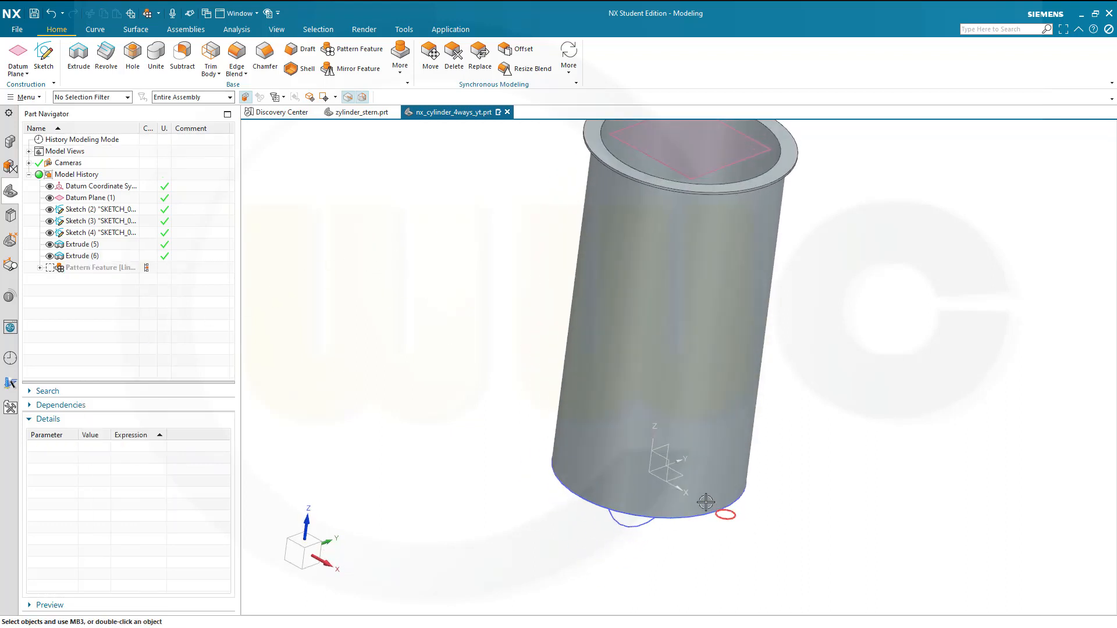
left_click(78, 56)
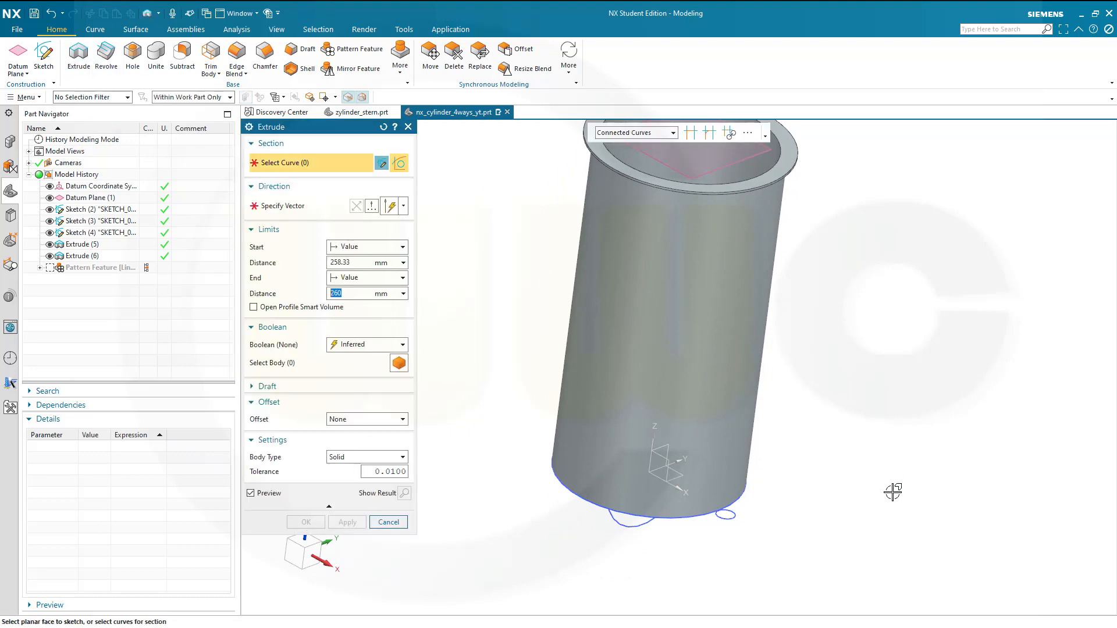
left_click(724, 514)
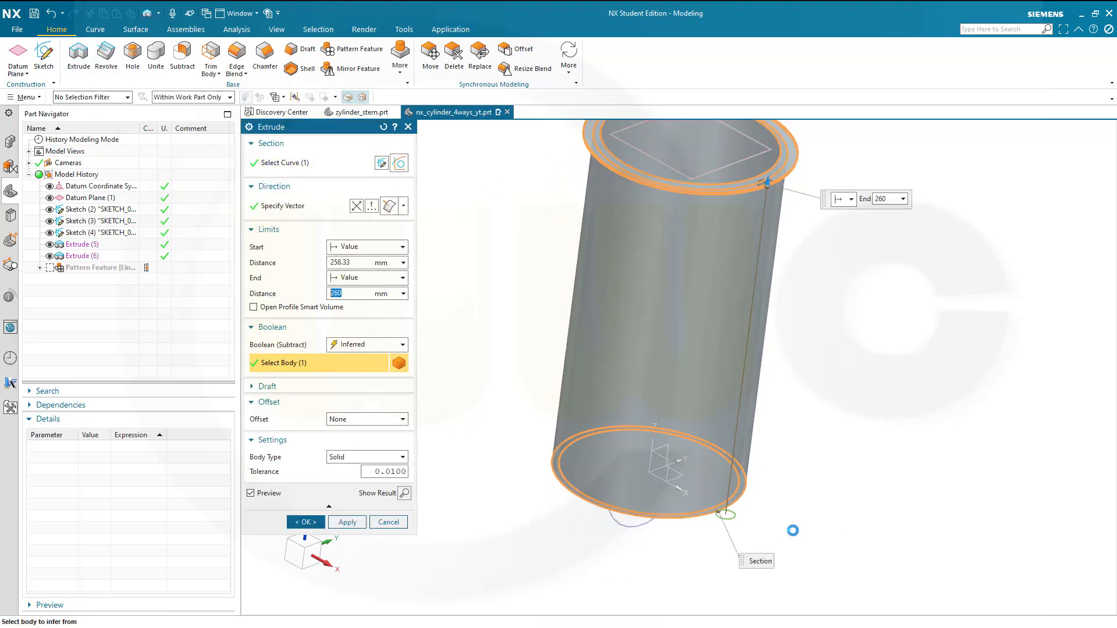
left_click(355, 262)
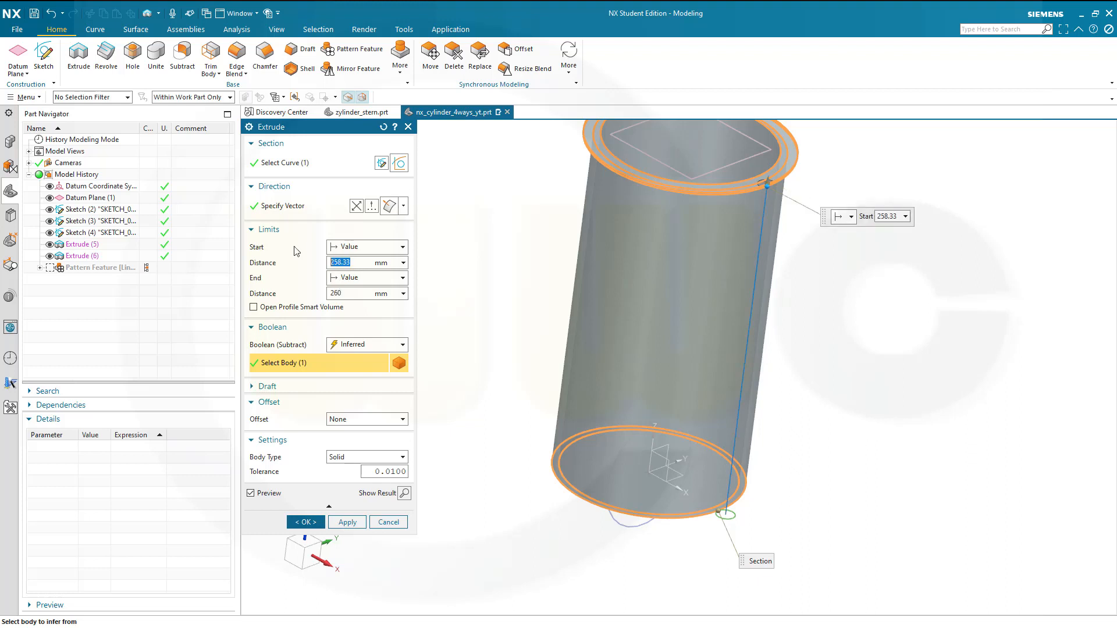
type("260-47")
left_click(386, 278)
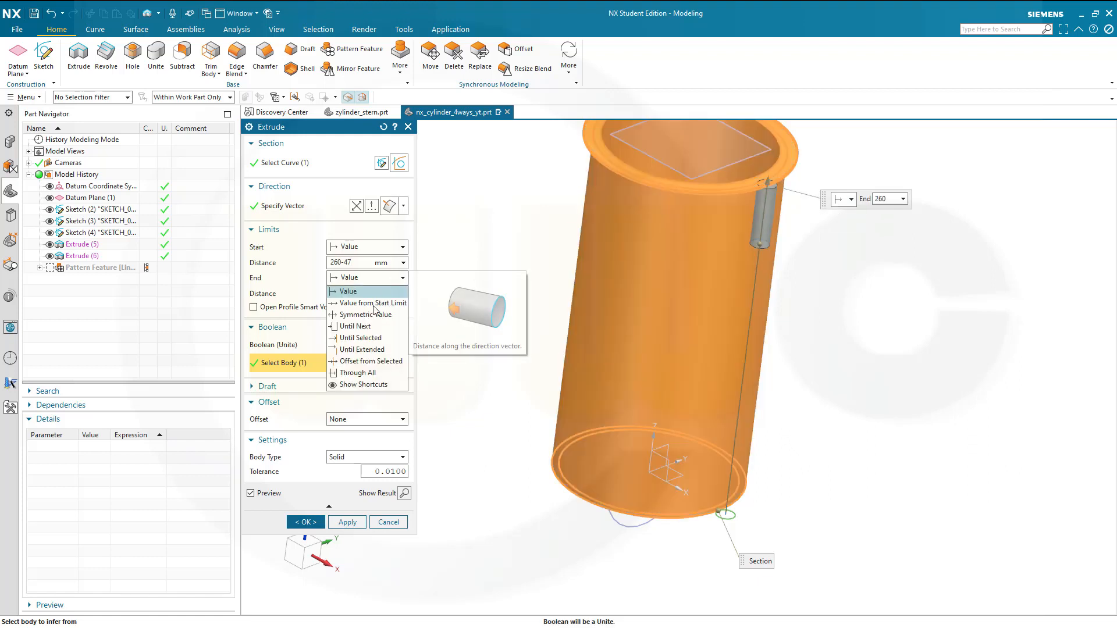
left_click(368, 338)
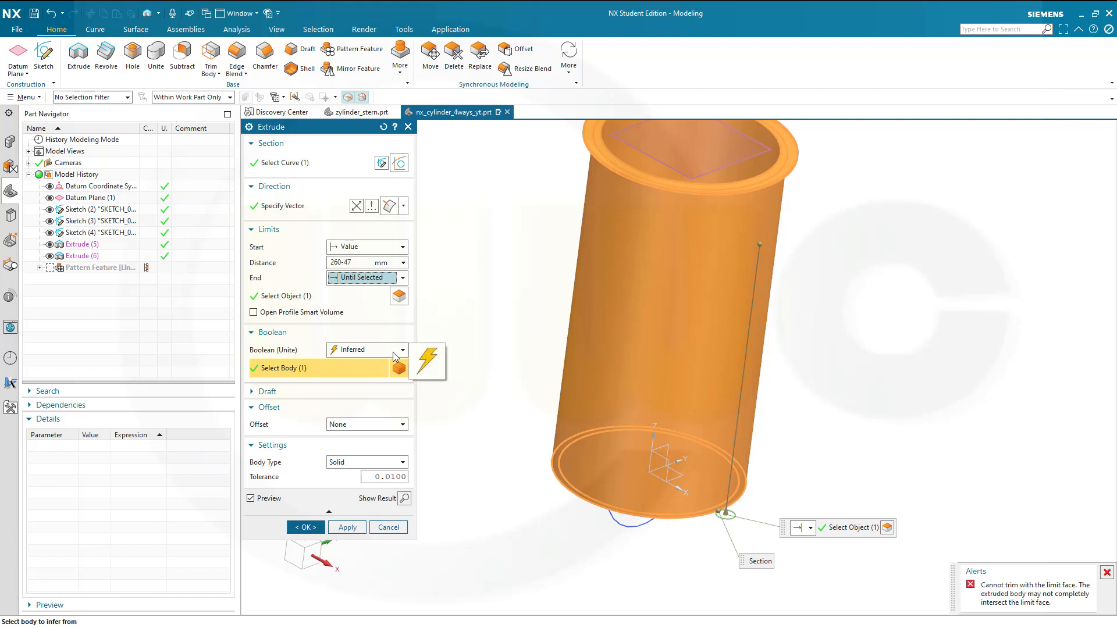
left_click(352, 350)
left_click(349, 376)
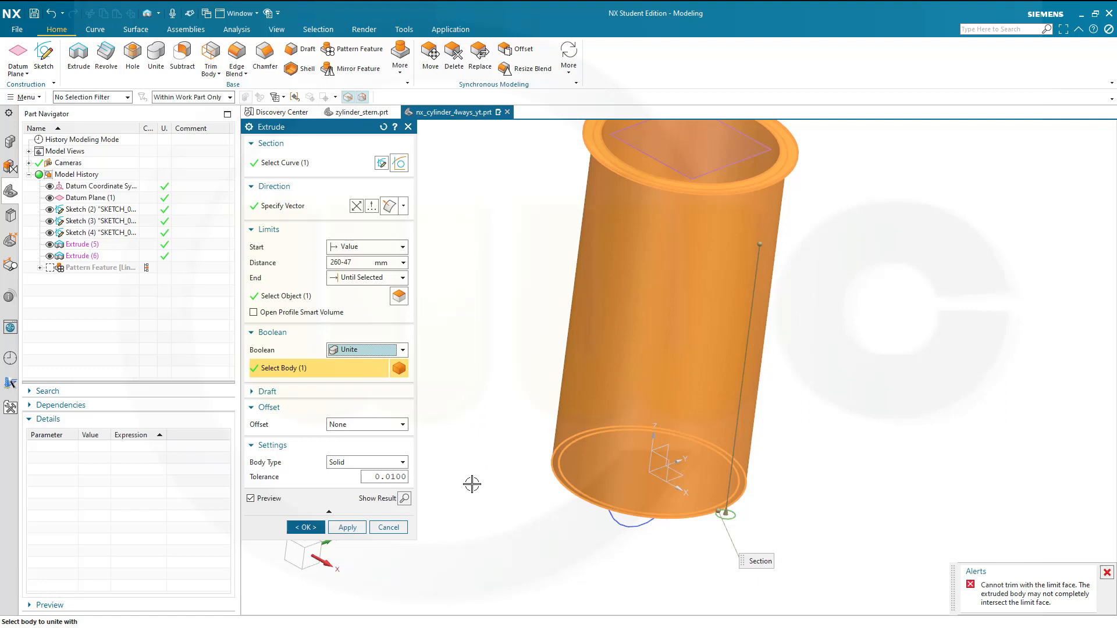
left_click(390, 526)
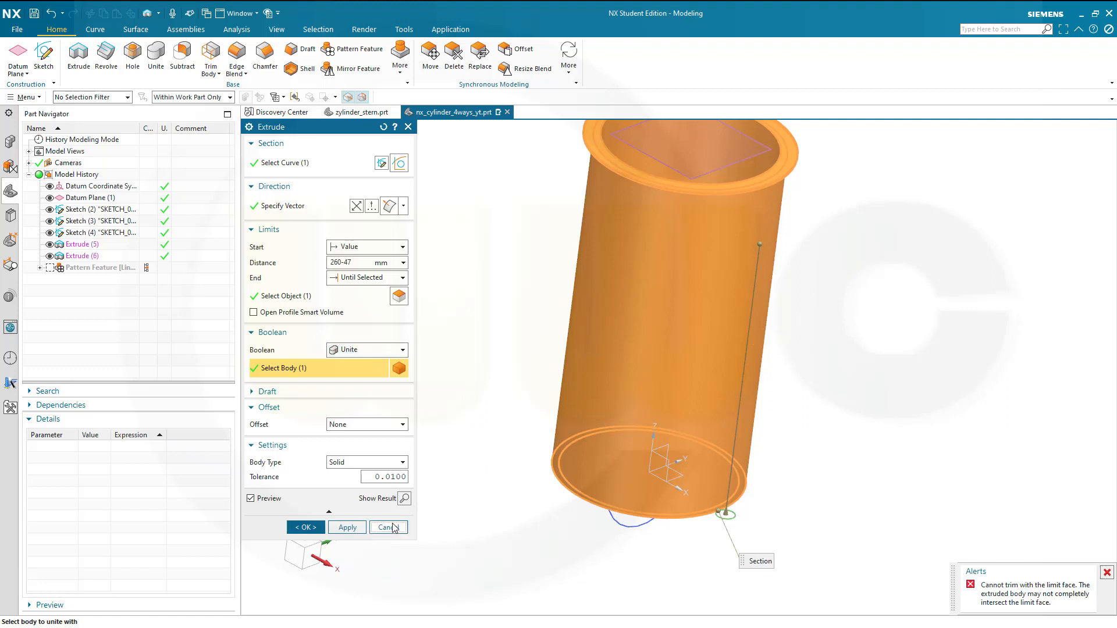
scroll(704, 519, "up", 3)
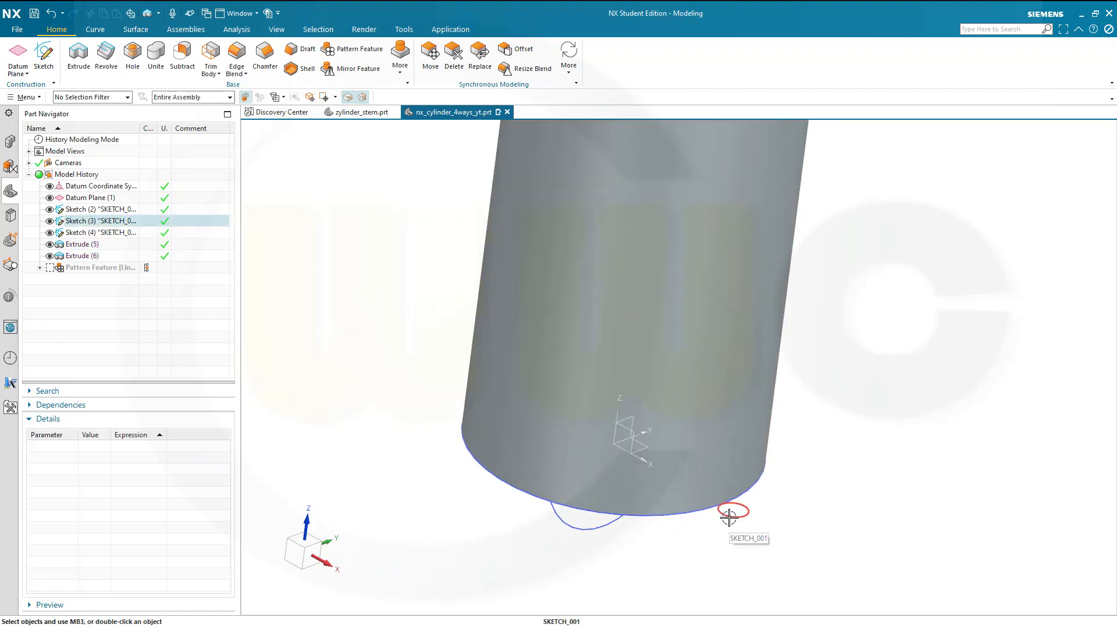
Step: Edit the small circle's sketch, setting the circle's horizontal distance from the origin to 74.999 mm, and finish the sketch
double_click(72, 220)
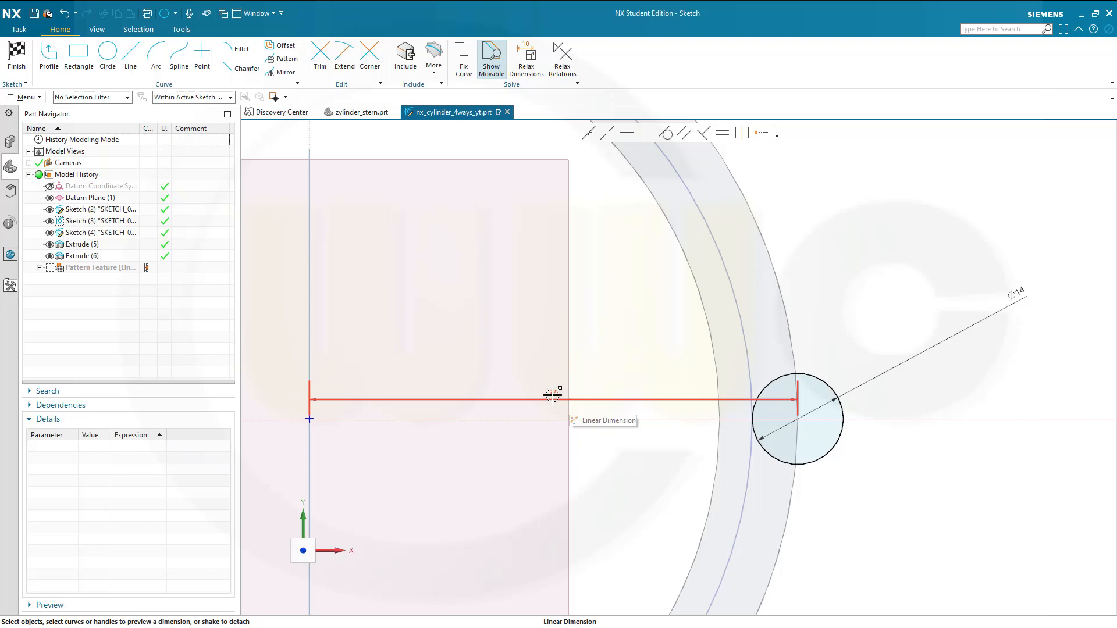
double_click(552, 395)
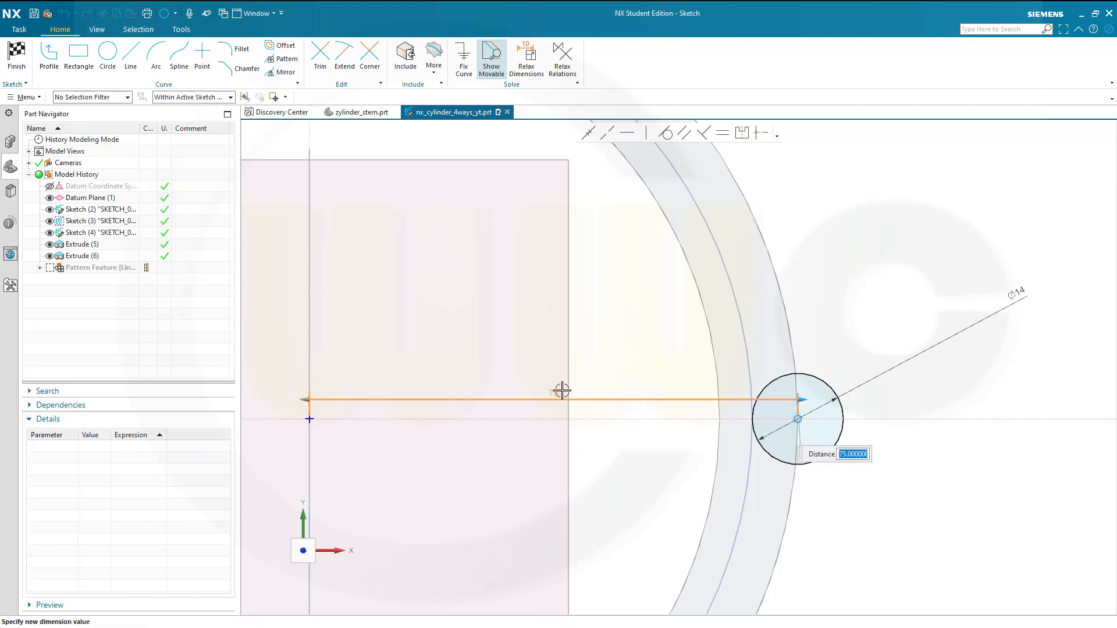
type("74.999")
key("Return")
key("Escape")
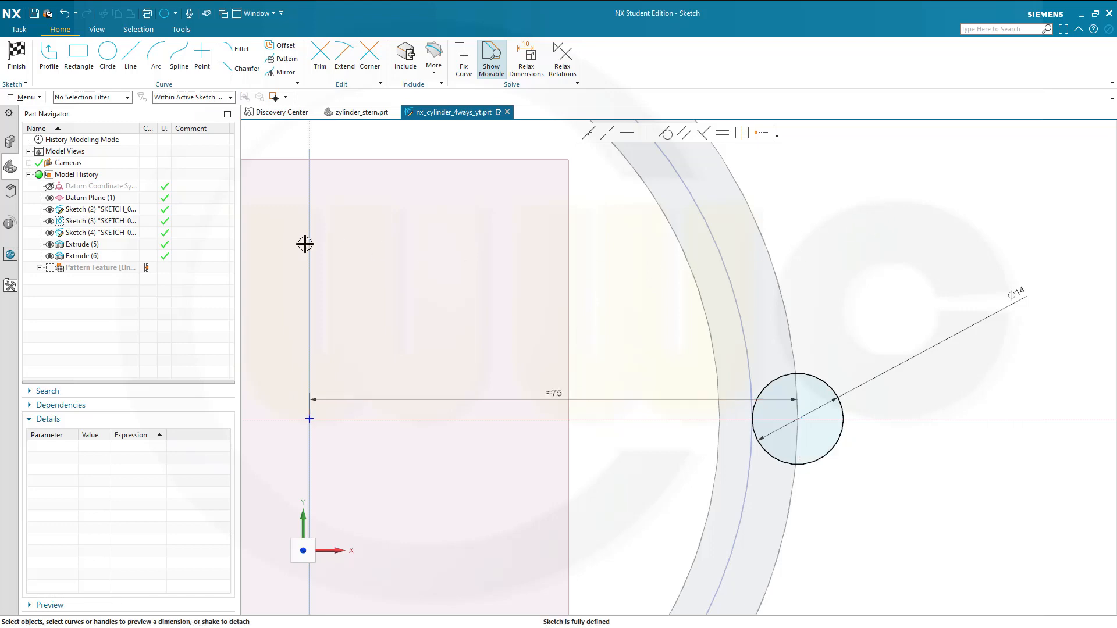
left_click(16, 58)
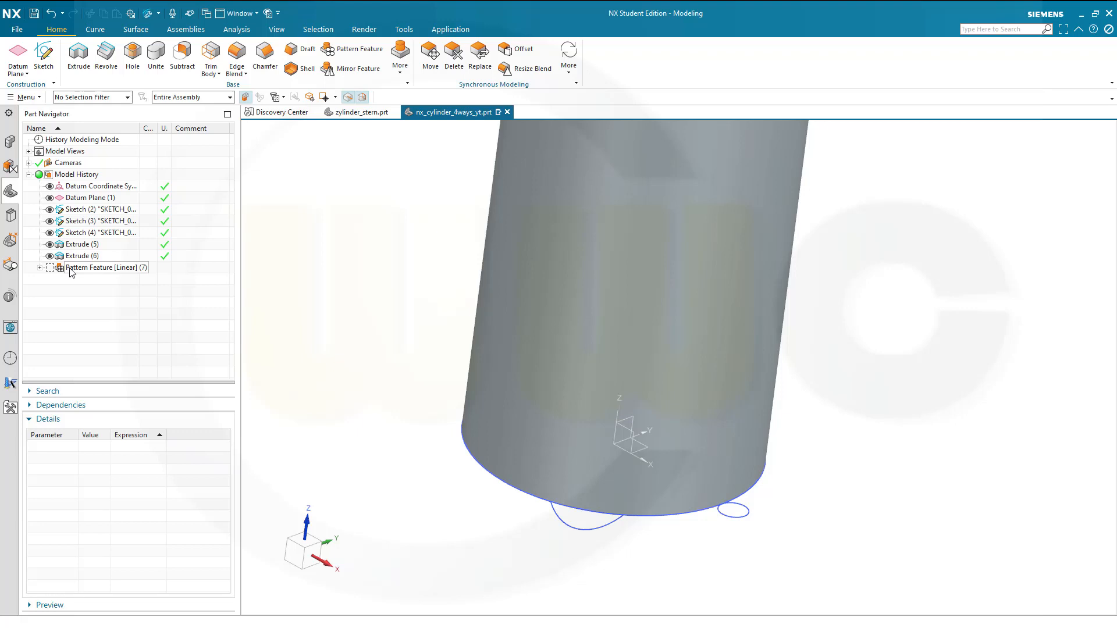
Step: Unsuppress the linear ring pattern in the model history
right_click(71, 271)
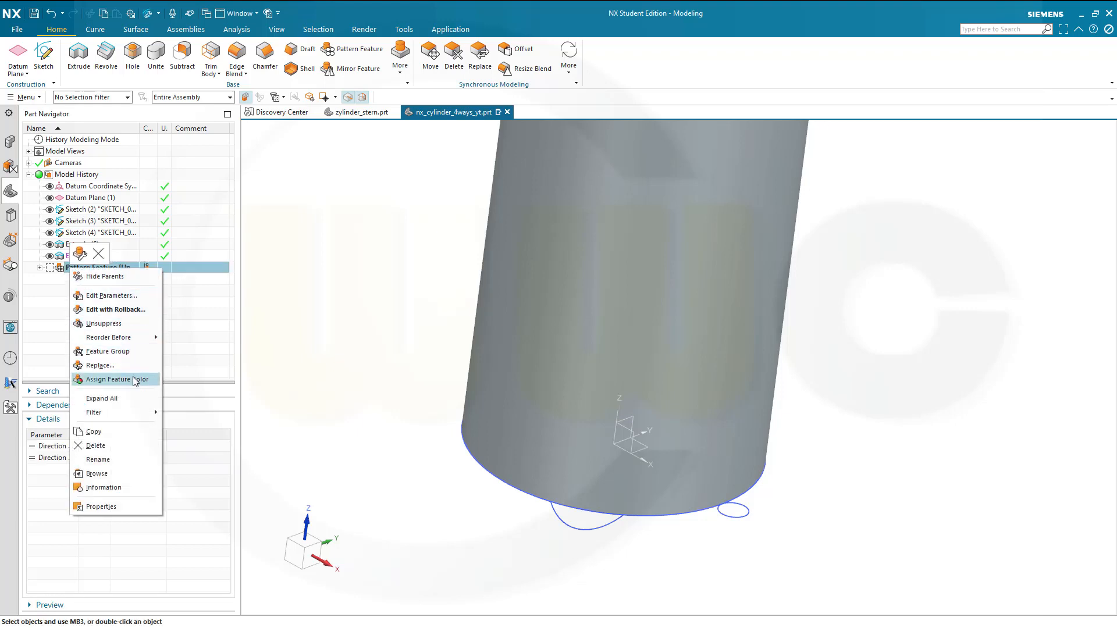
left_click(125, 324)
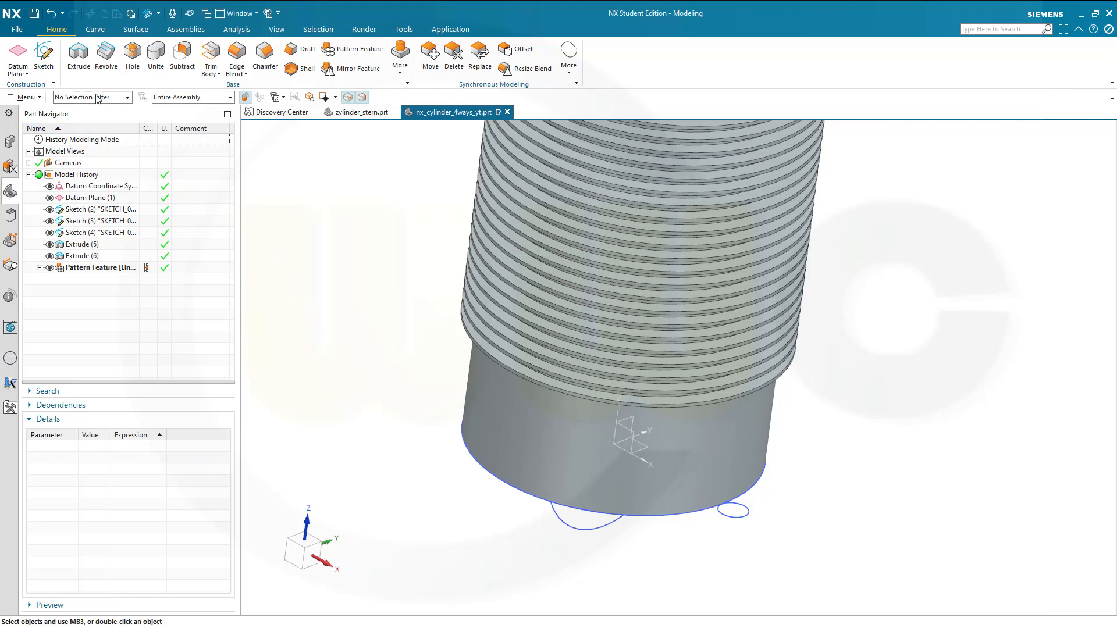
Step: Set up an extrusion of the small circle beside the tube with a start distance of 260-47 mm
left_click(79, 55)
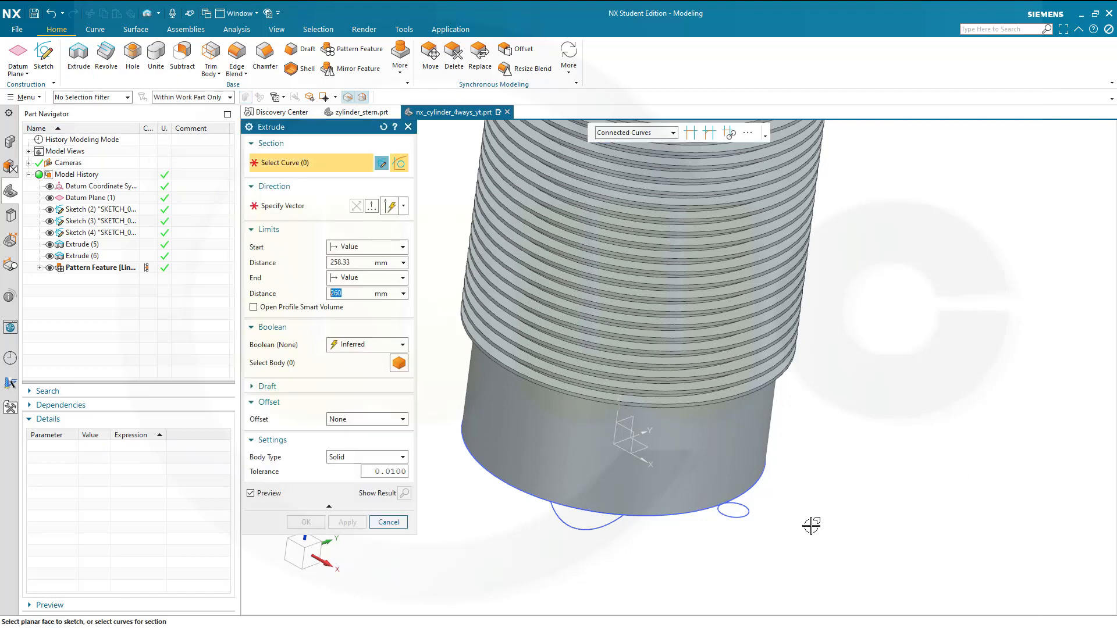
left_click(734, 510)
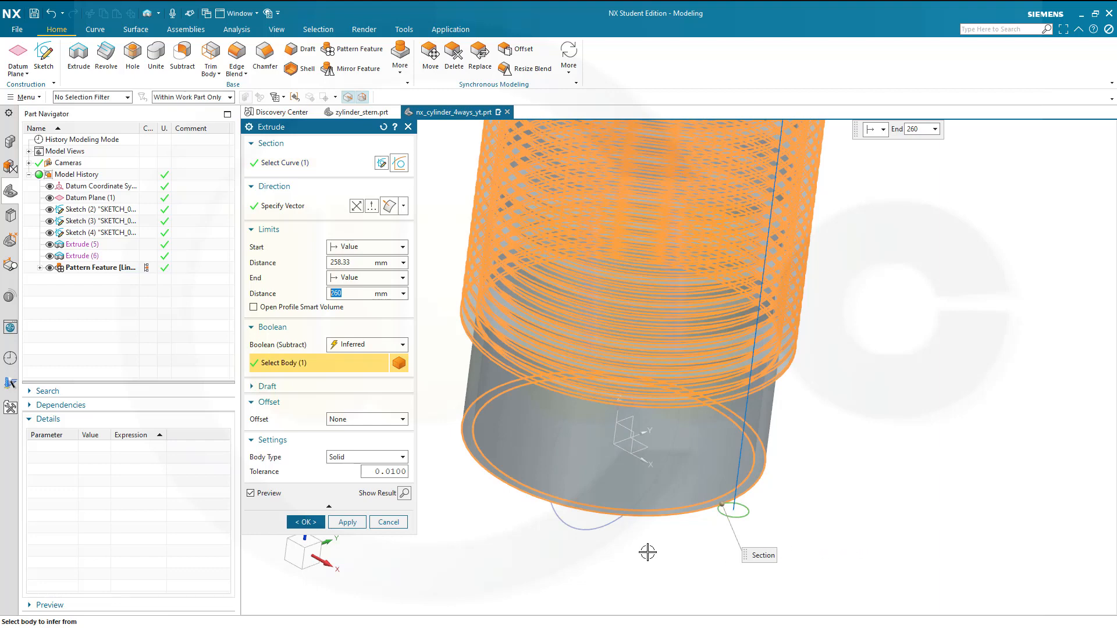
scroll(785, 433, "down", 1)
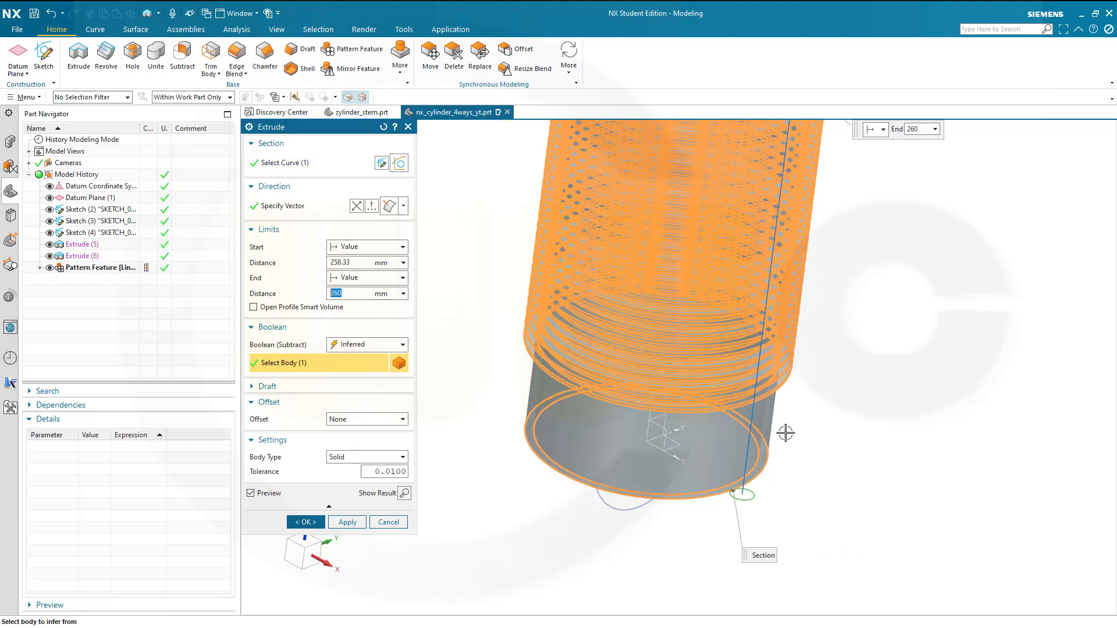
scroll(791, 430, "down", 2)
middle_click_drag(859, 355, 849, 315)
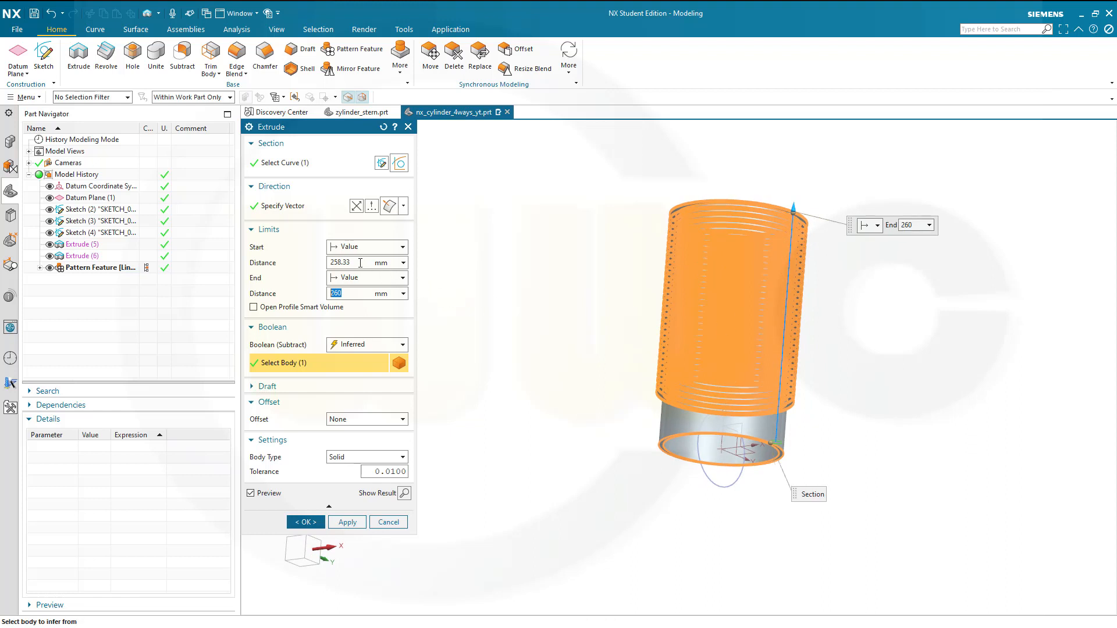
left_click(360, 263)
type("26")
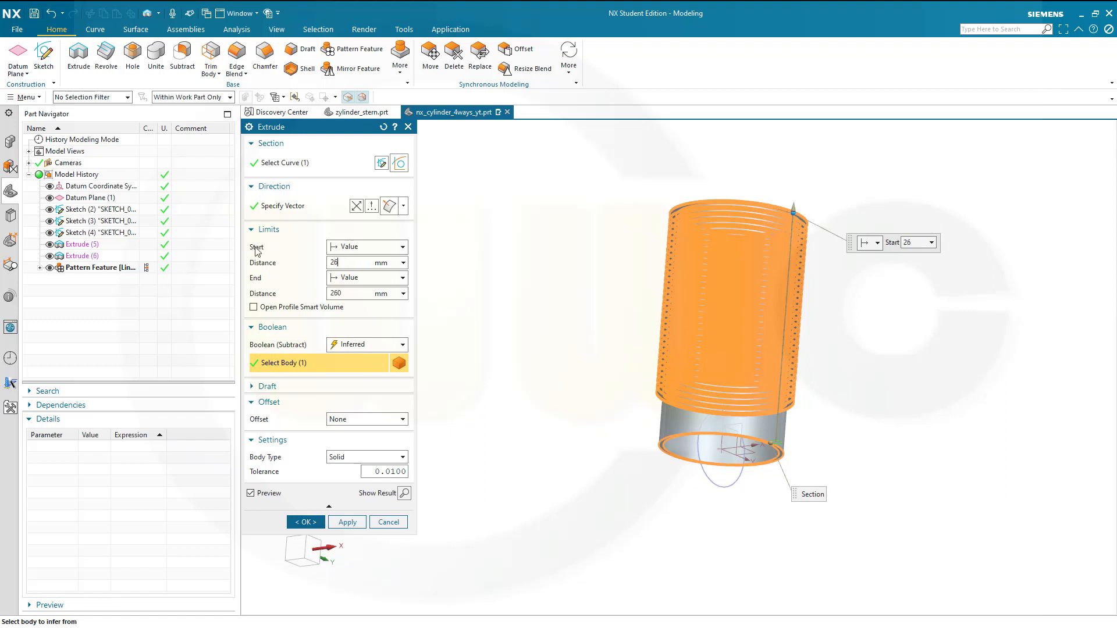
type("0-47")
key("Tab")
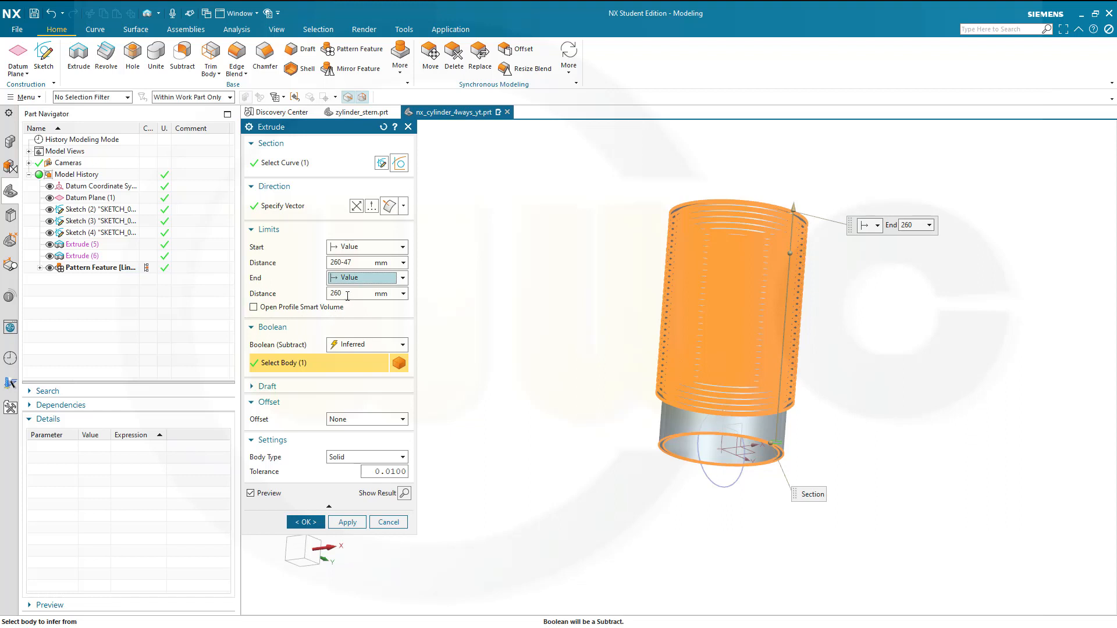
Step: Set the extrusion's end limit to Until Selected at the datum plane inside the tube and create it
left_click(402, 295)
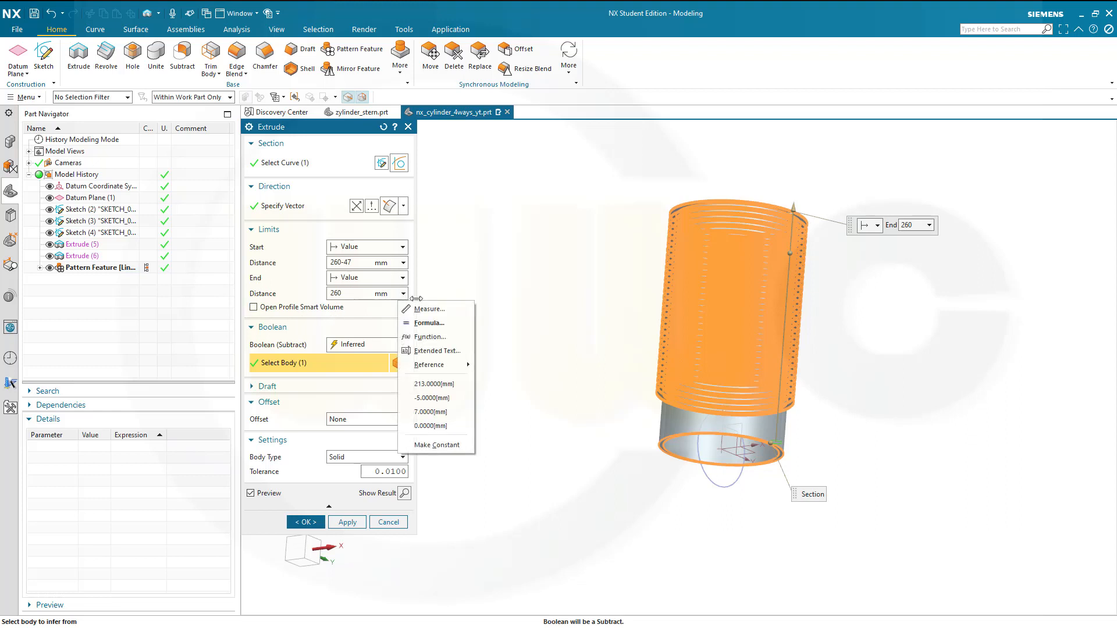
left_click(401, 278)
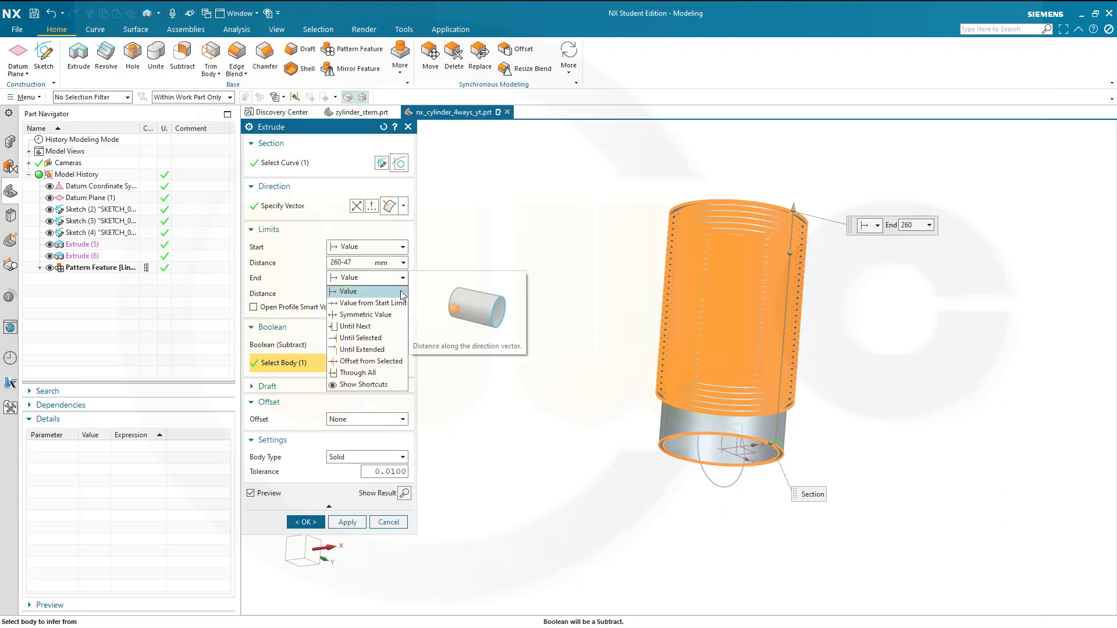
left_click(378, 338)
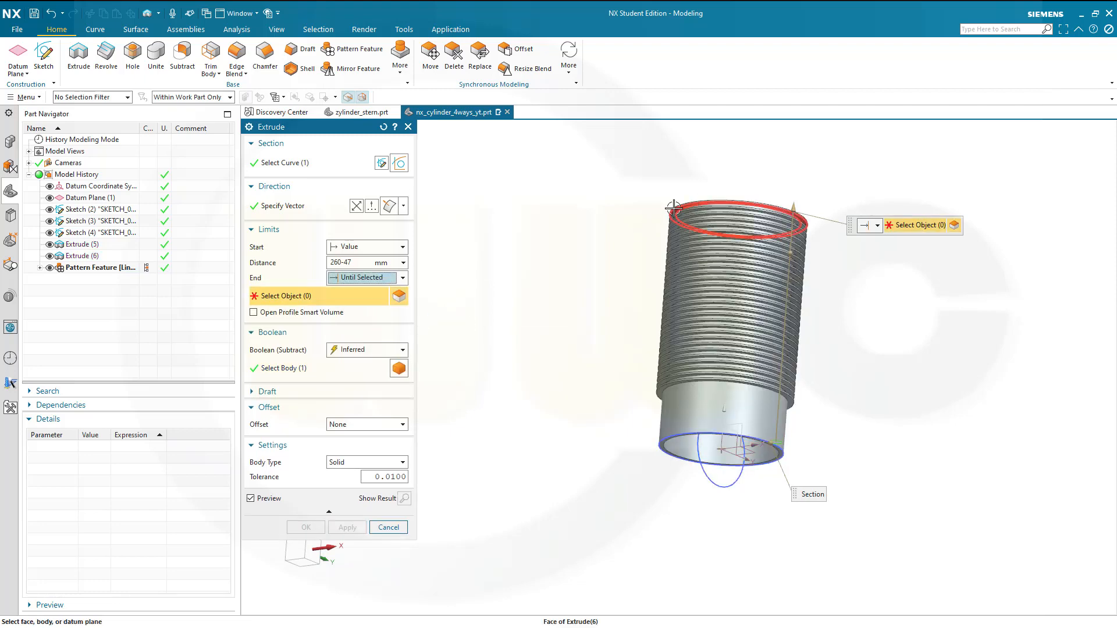
middle_click_drag(621, 249, 615, 311)
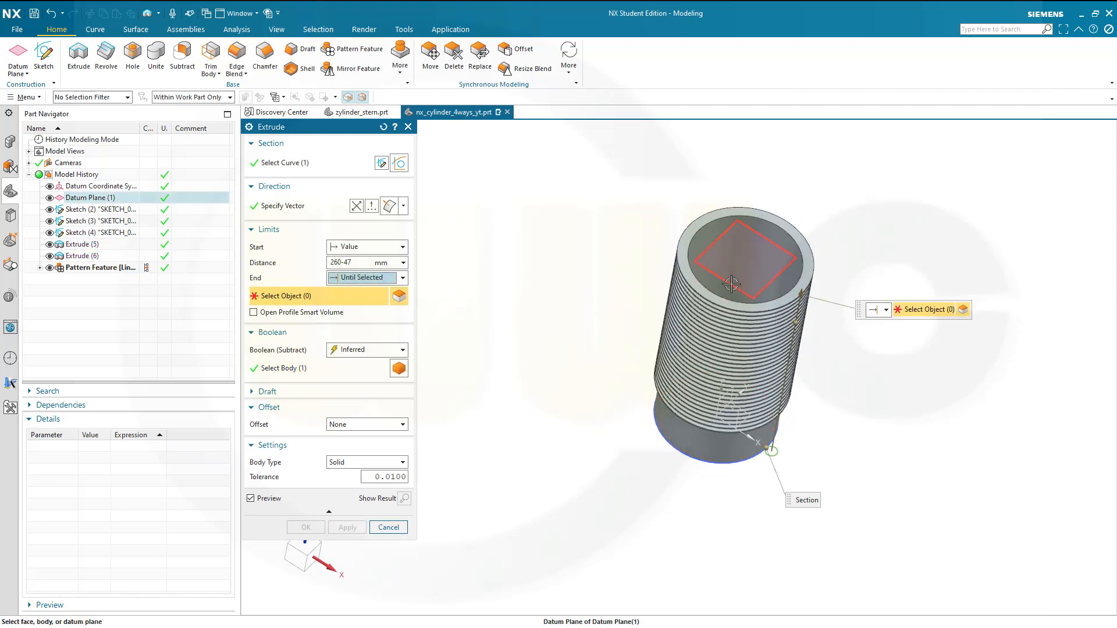
left_click(731, 283)
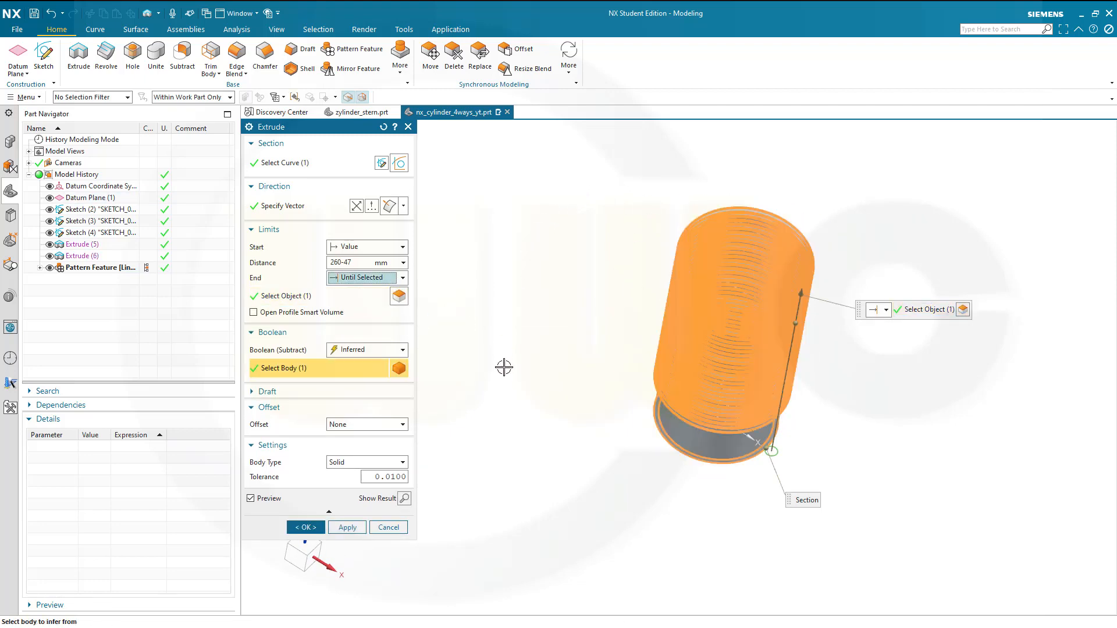
middle_click_drag(503, 367, 477, 329)
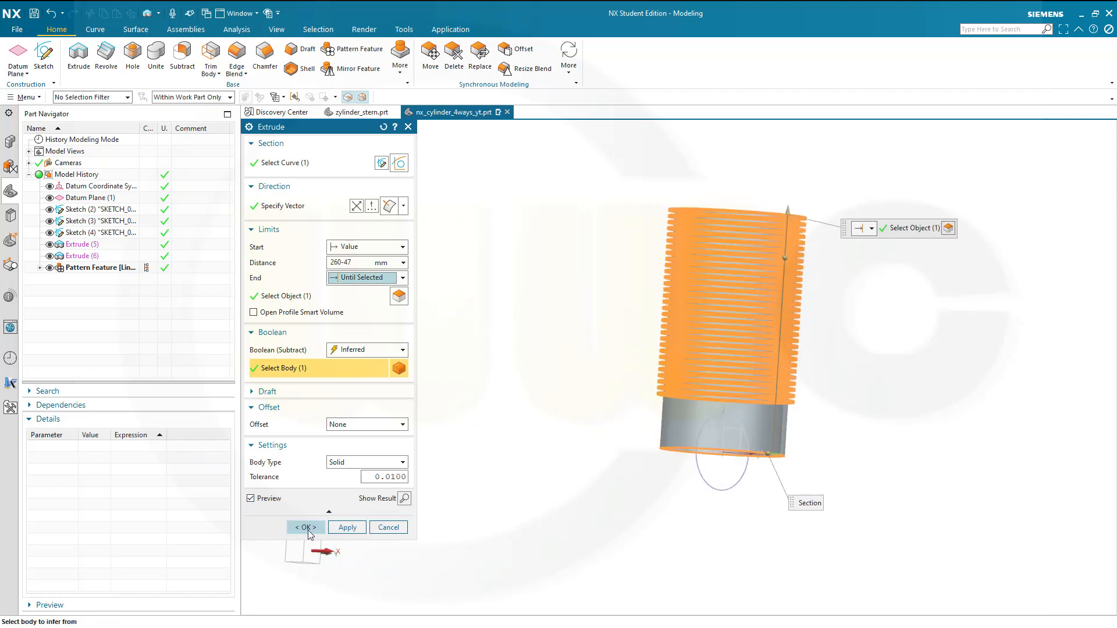
left_click(306, 527)
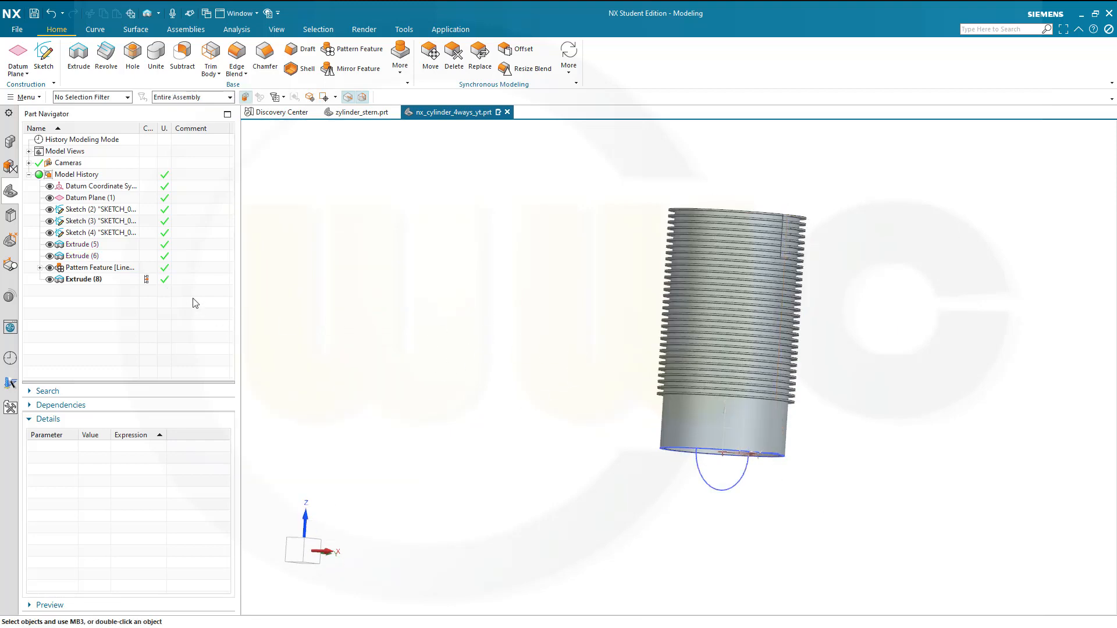
Step: Change the small circle extrusion's Boolean from Subtract to Unite
middle_click_drag(530, 241, 564, 280)
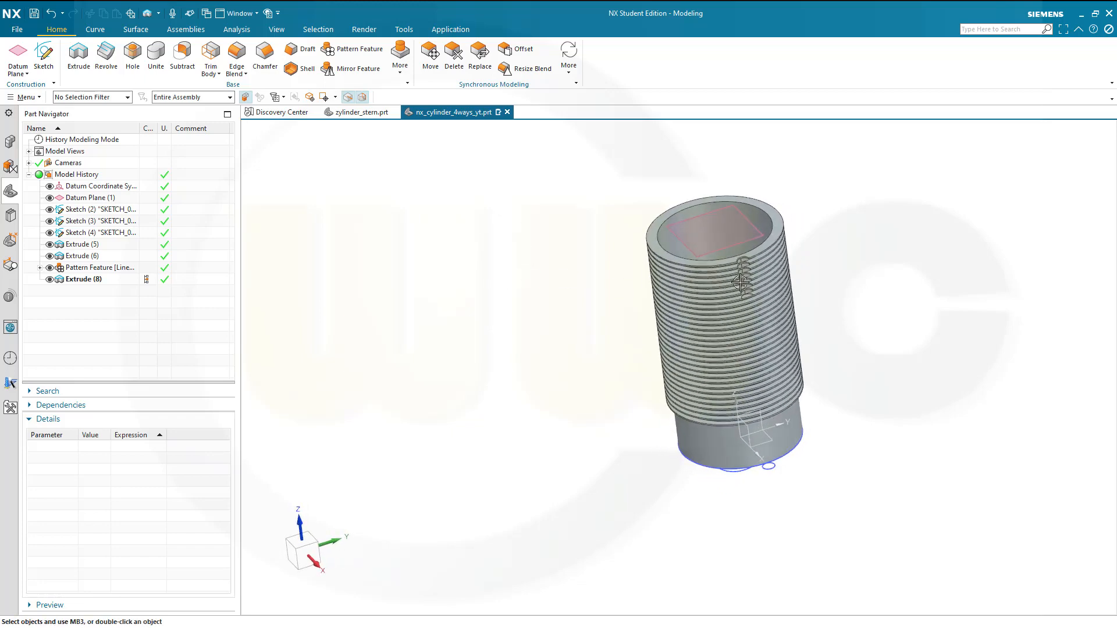
double_click(81, 280)
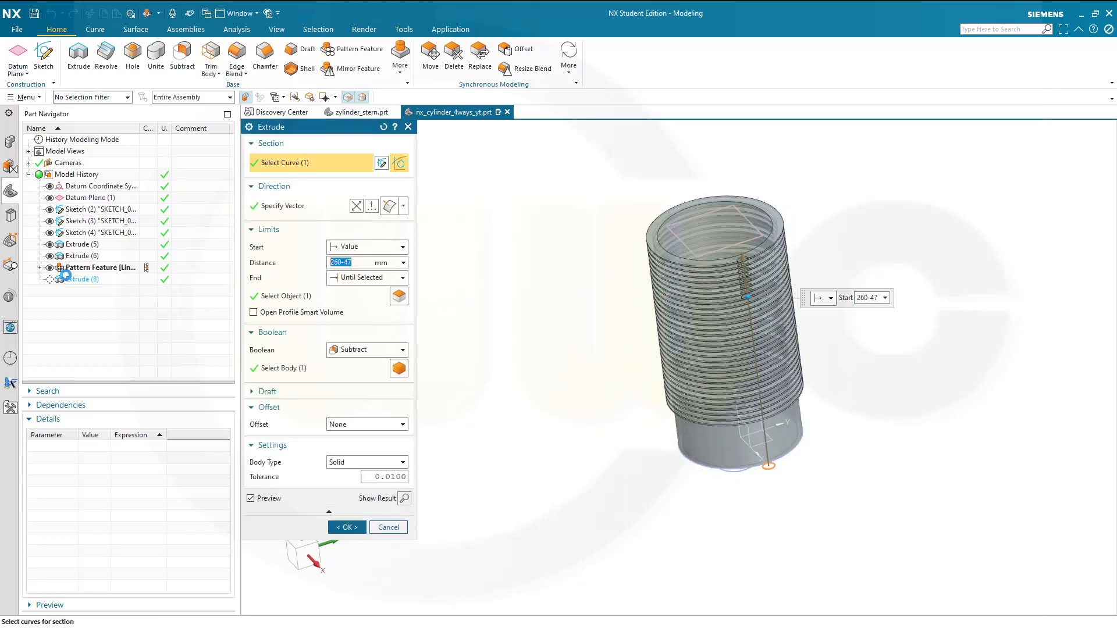
left_click(402, 349)
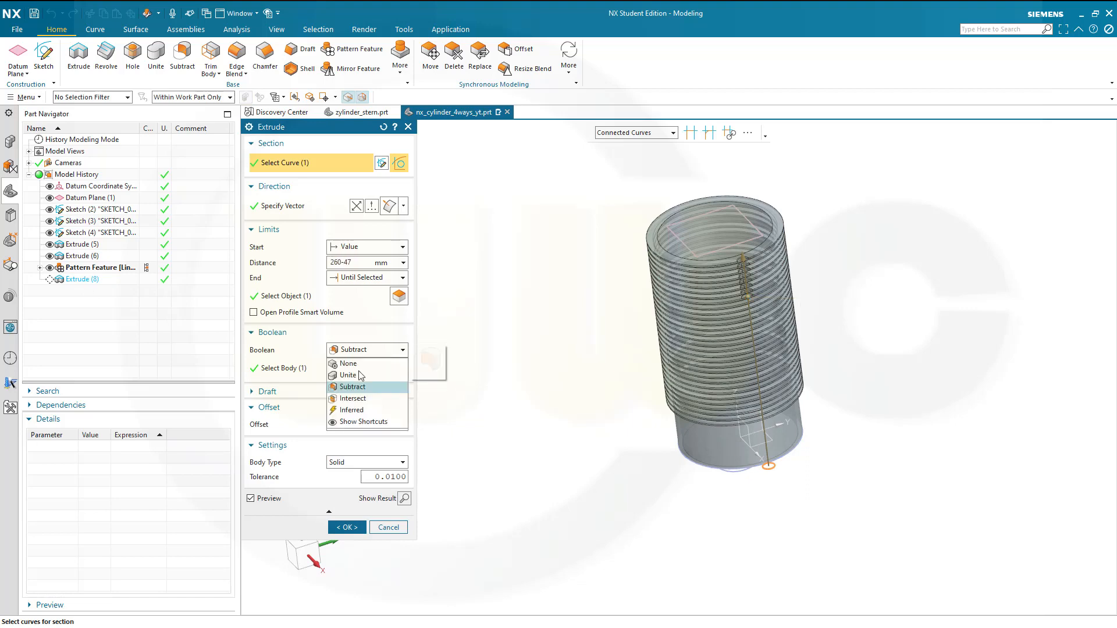
left_click(381, 375)
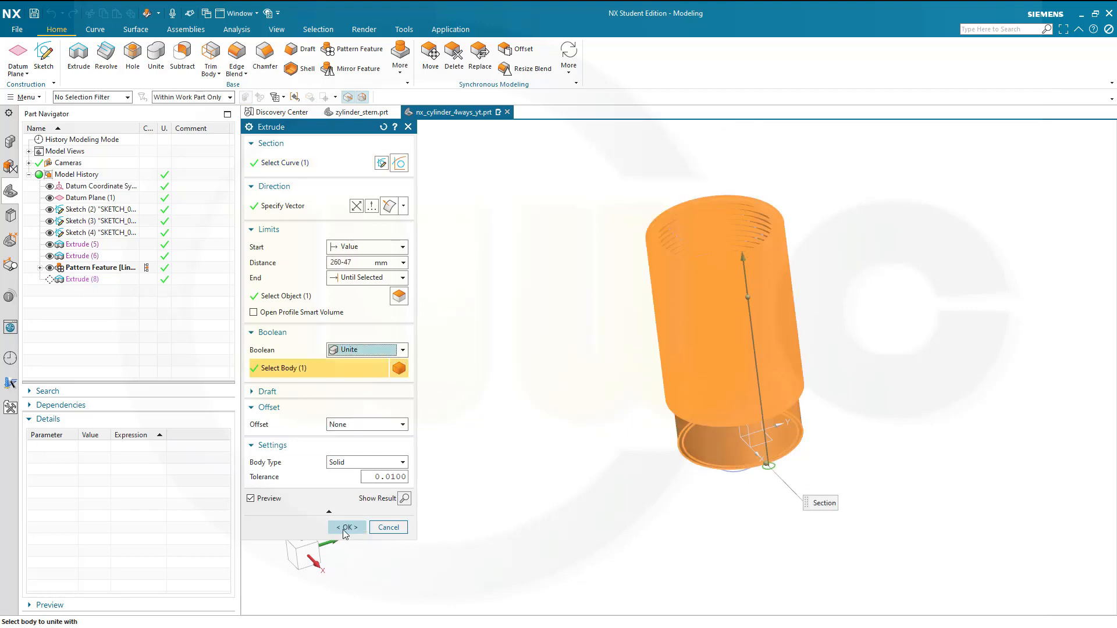
left_click(343, 529)
Step: Try to move the small circle's extrusion up next to the tube extrusion in the model history
middle_click_drag(560, 386, 583, 337)
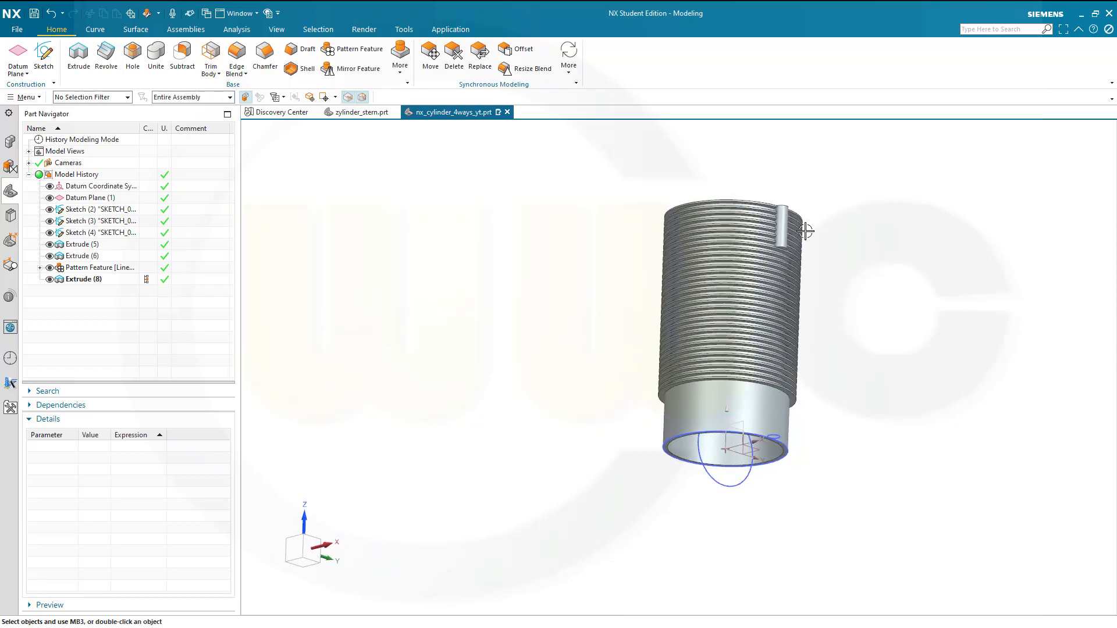
scroll(806, 208, "up", 2)
scroll(805, 208, "down", 1)
scroll(810, 216, "up", 1)
scroll(814, 234, "up", 2)
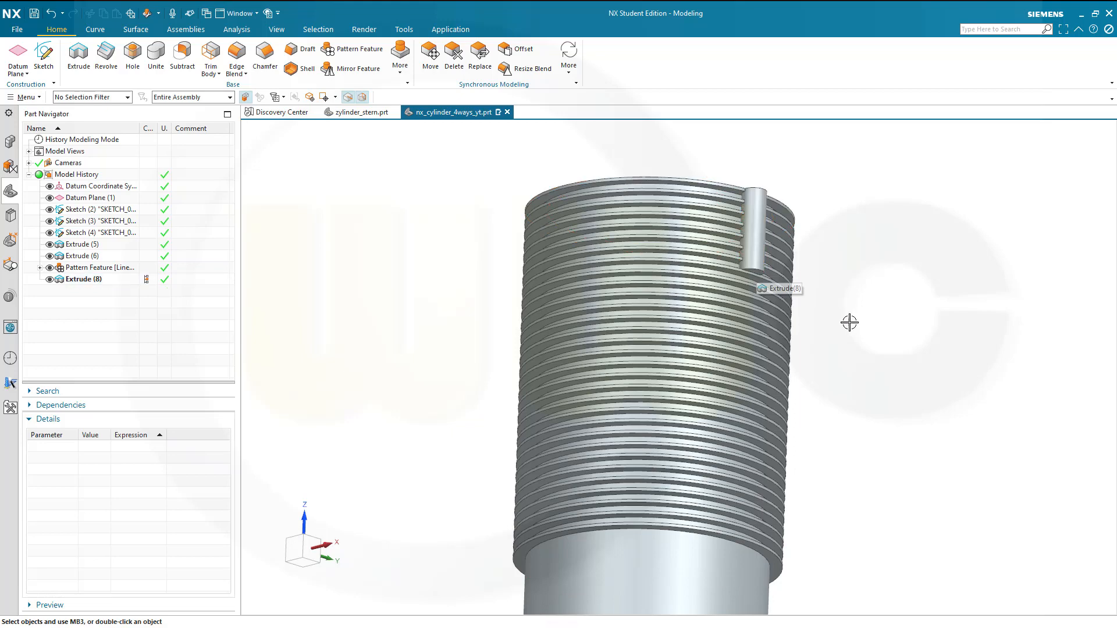
middle_click_drag(850, 321, 782, 324)
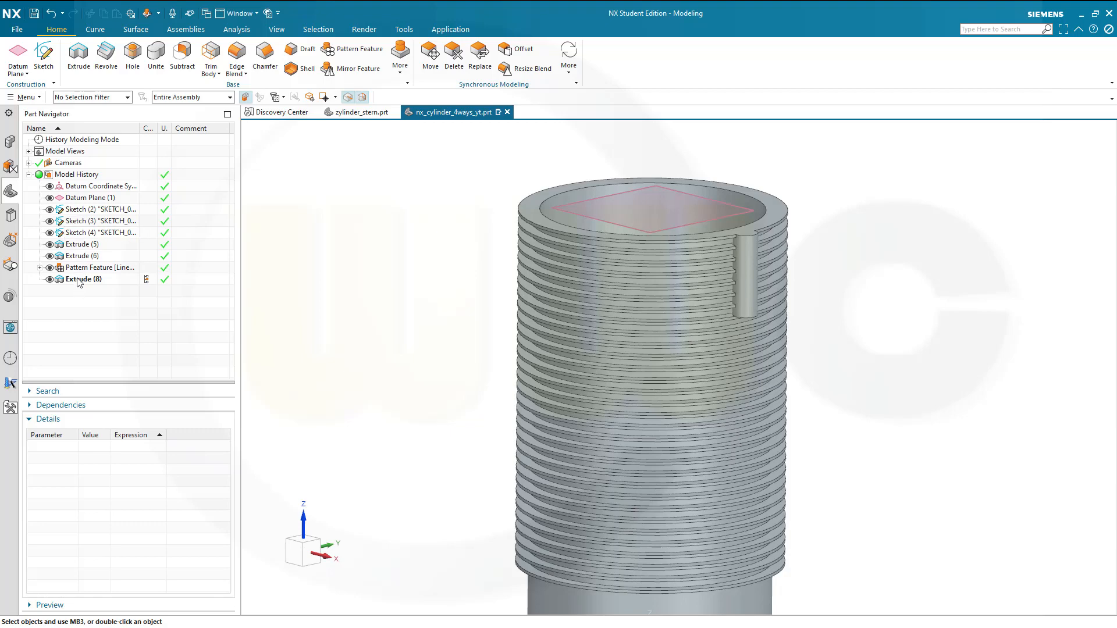
left_click_drag(81, 282, 101, 246)
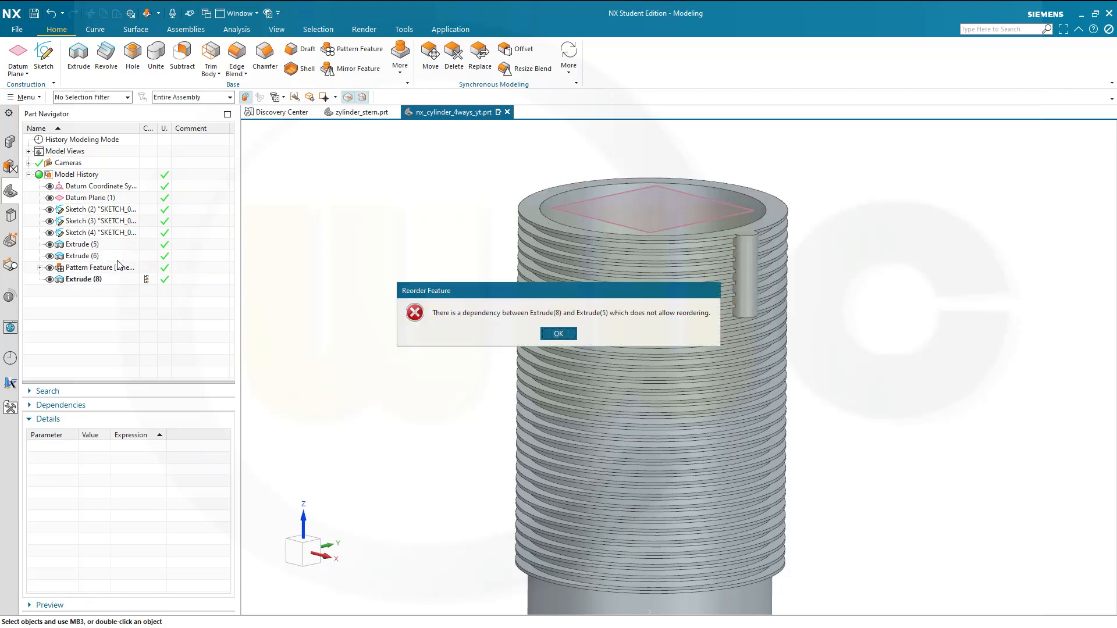
left_click(560, 335)
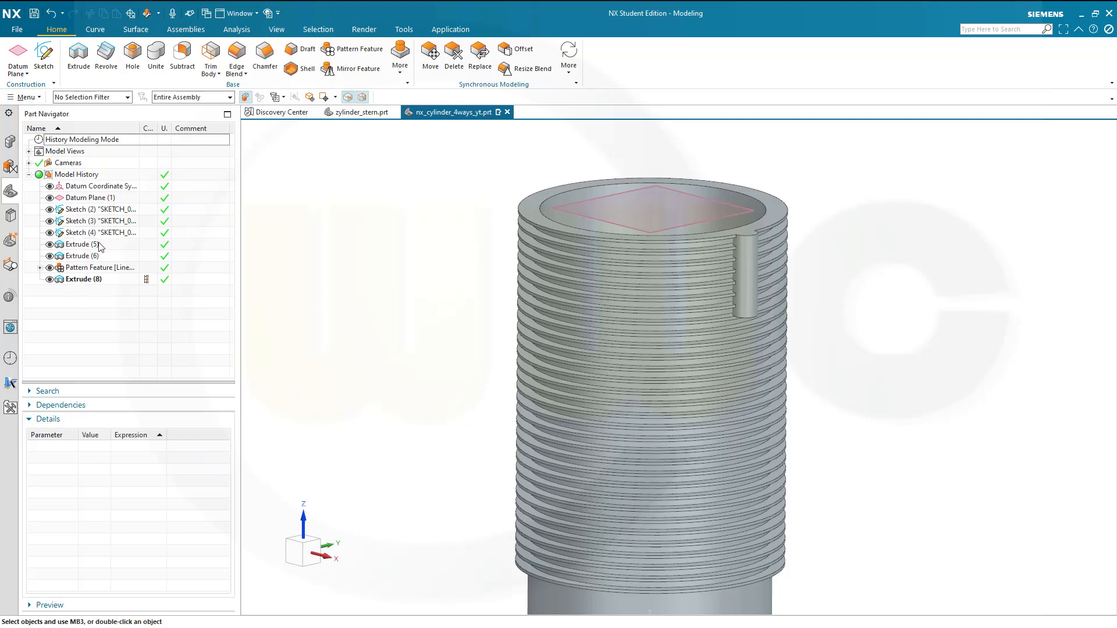
Step: Reorder the linear ring pattern to come after the small circle's extrusion in the model history
left_click(74, 271)
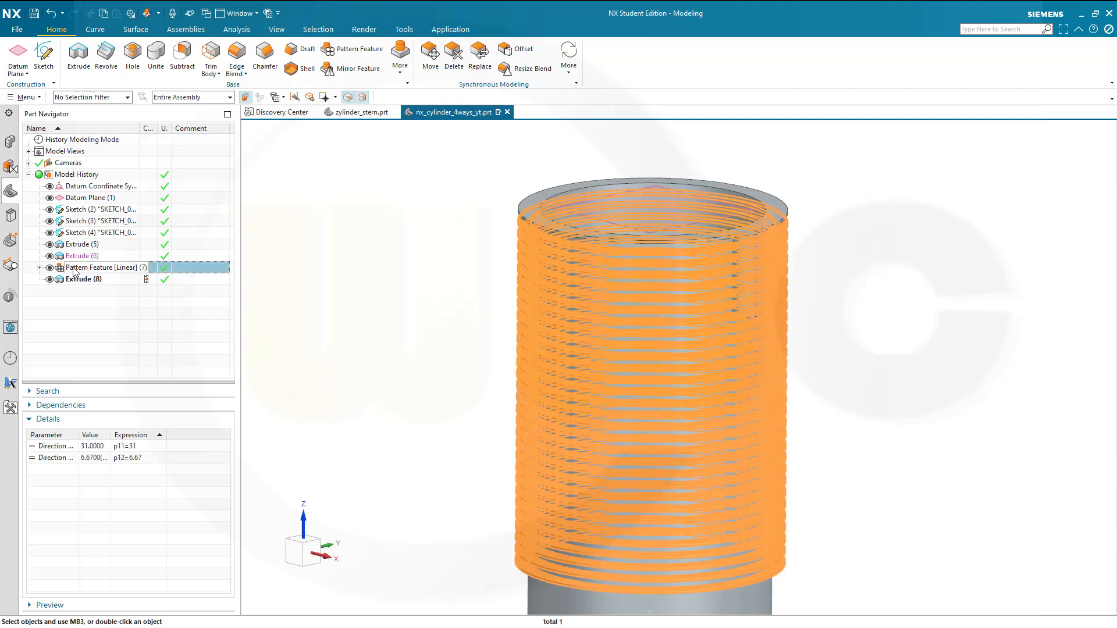
left_click_drag(74, 274, 76, 291)
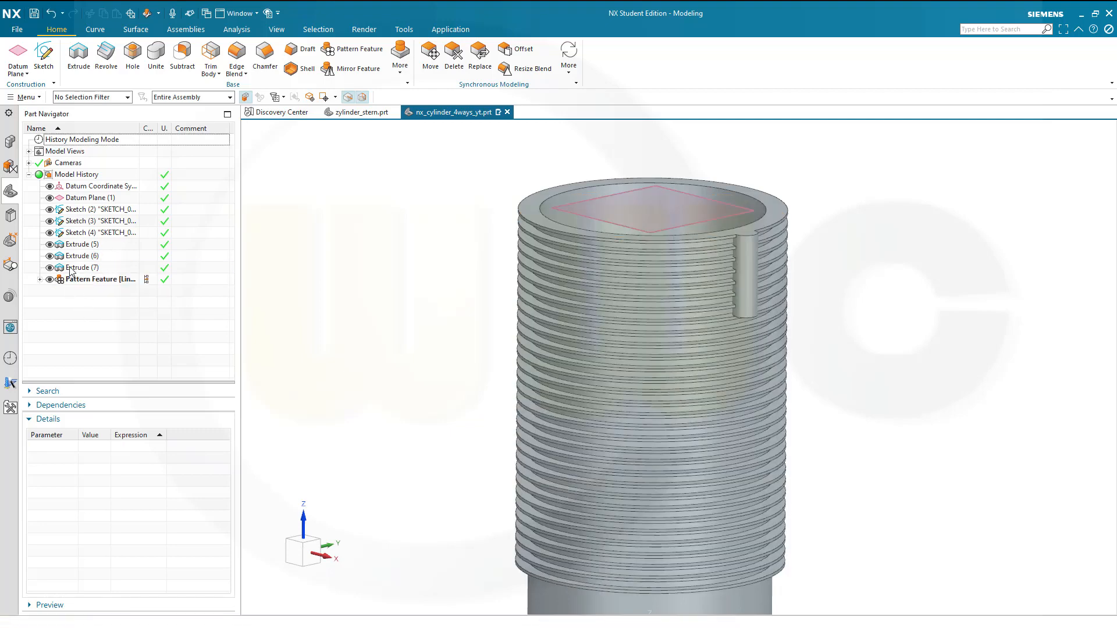
left_click(72, 271)
Step: Try to move the ring extrusion and the tube extrusion to the end of the model history, and undo the last reordering
left_click(74, 257)
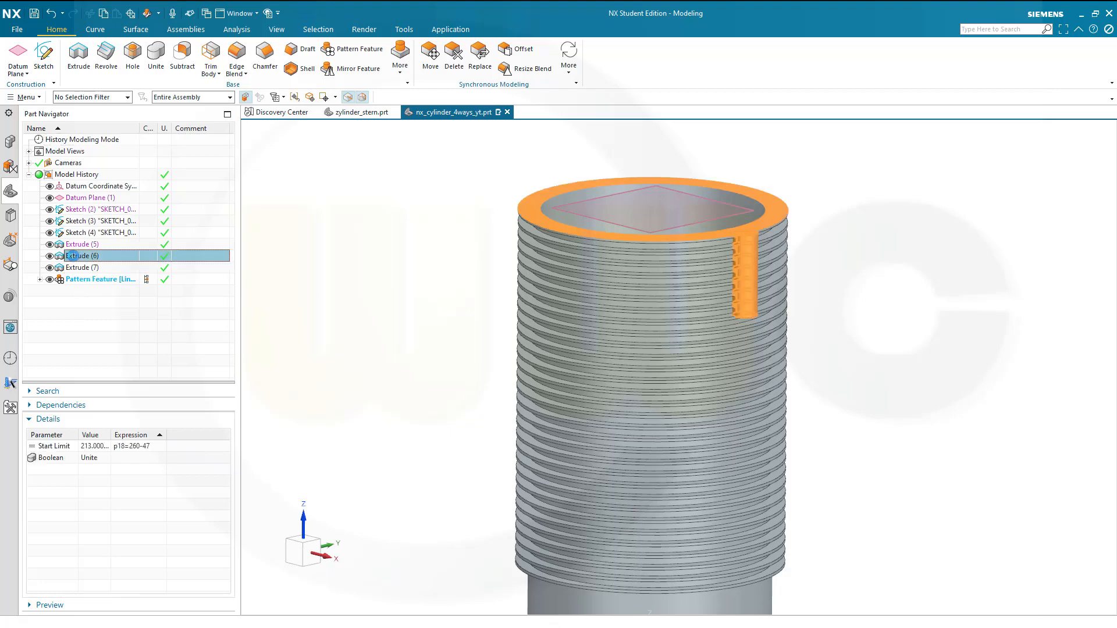
left_click_drag(74, 260, 85, 291)
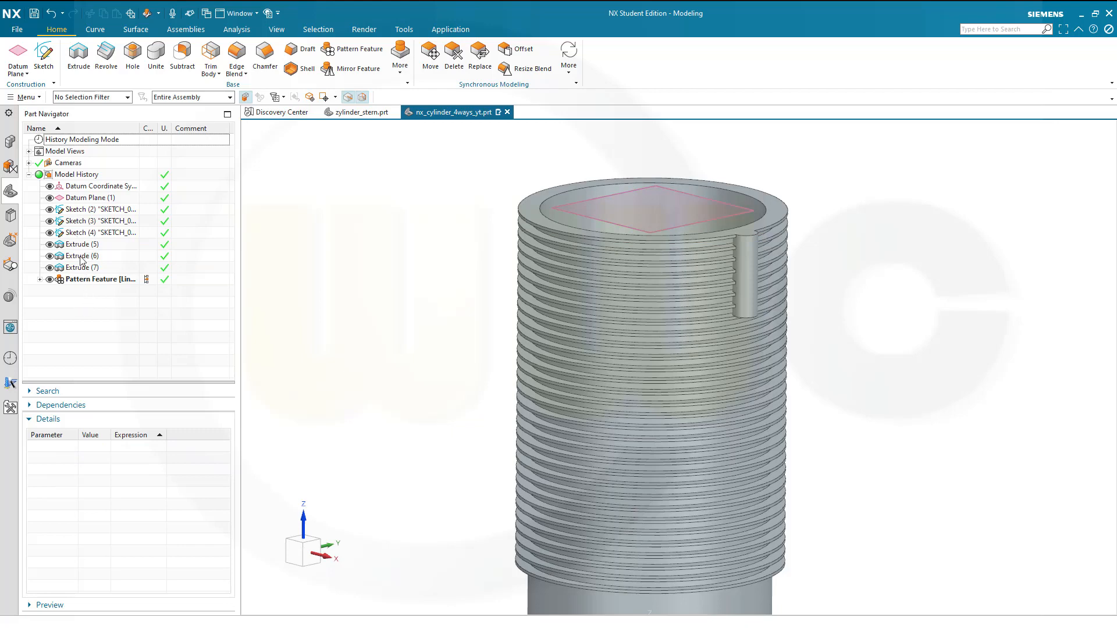
left_click_drag(80, 247, 69, 298)
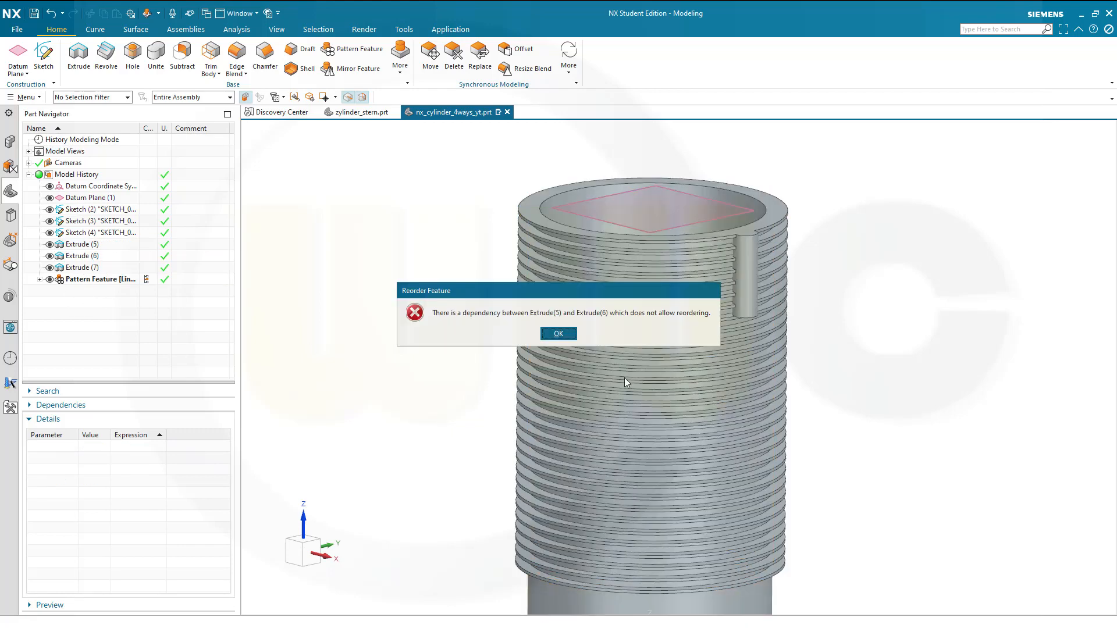
left_click(557, 333)
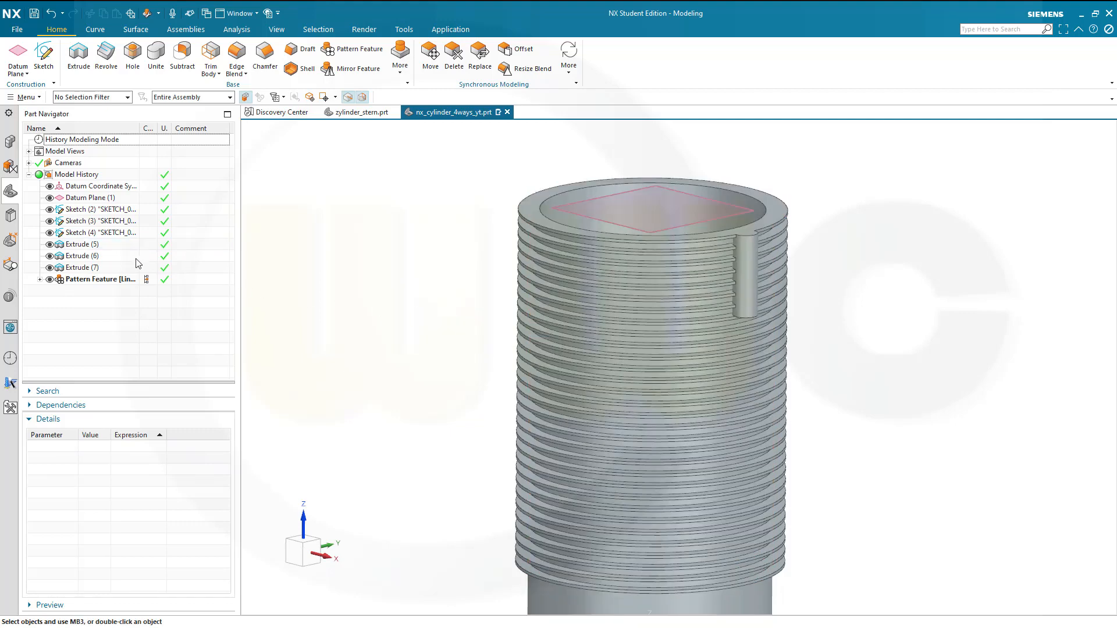
key("ctrl+z")
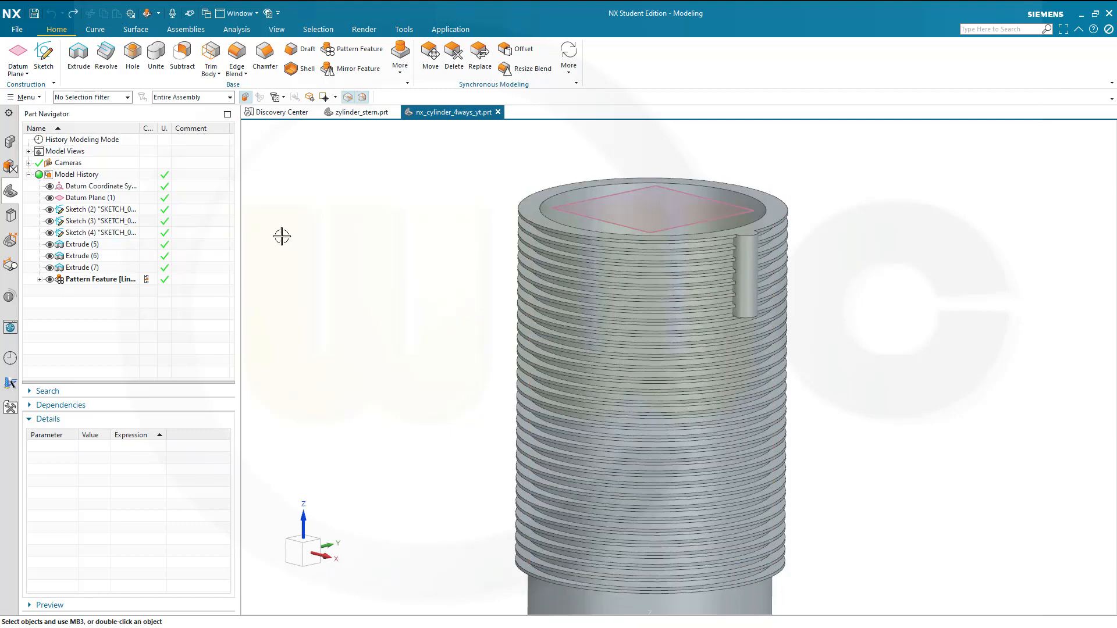
left_click(81, 256)
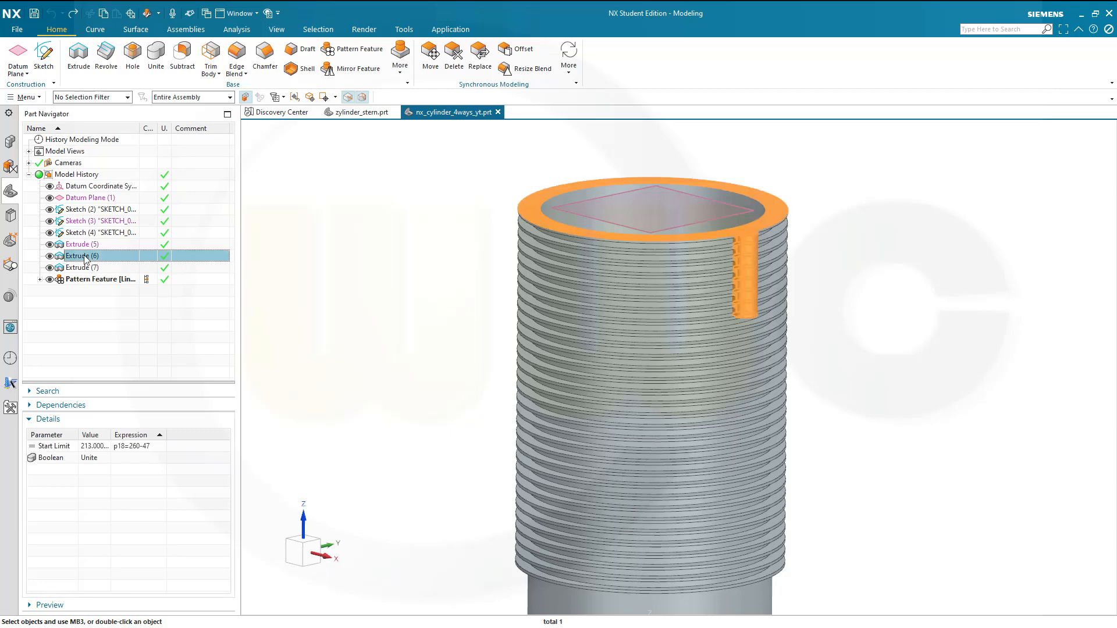
double_click(81, 256)
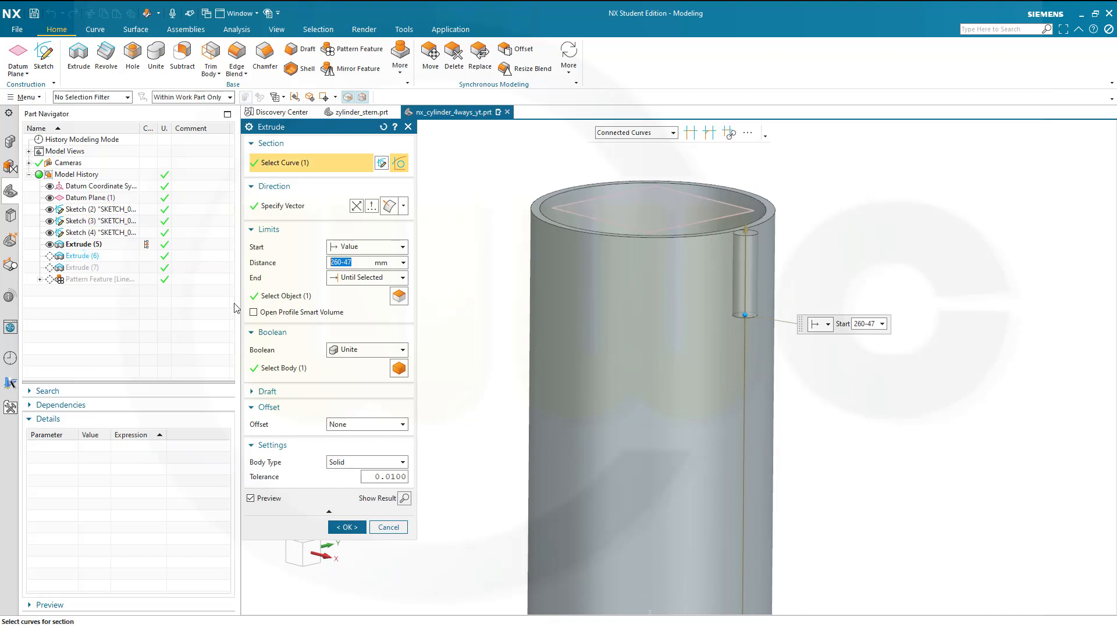
left_click(378, 350)
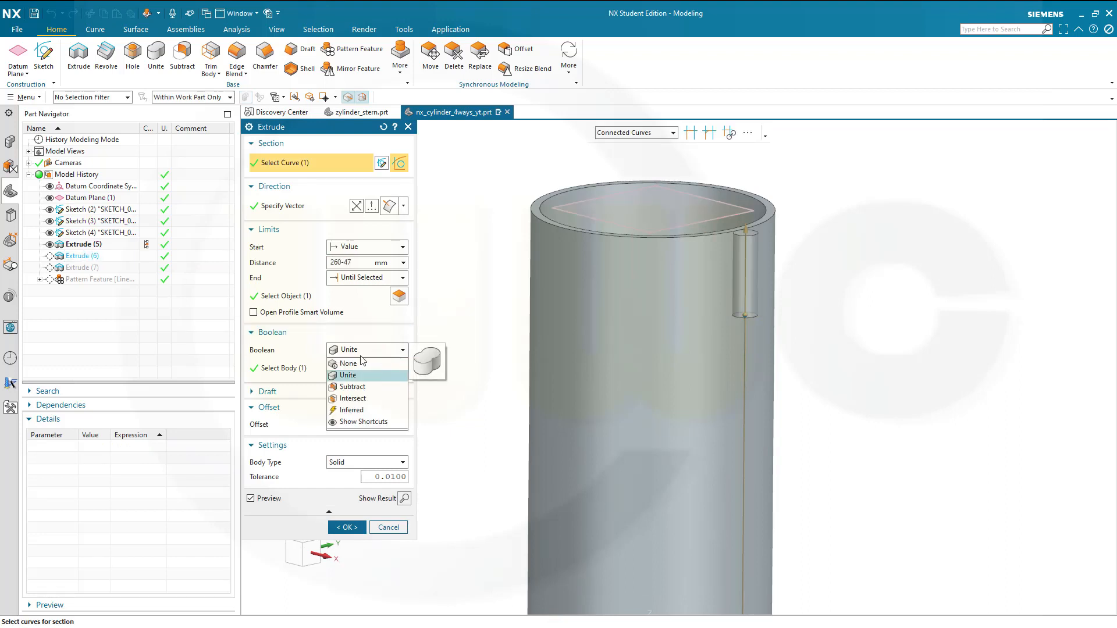
left_click(349, 363)
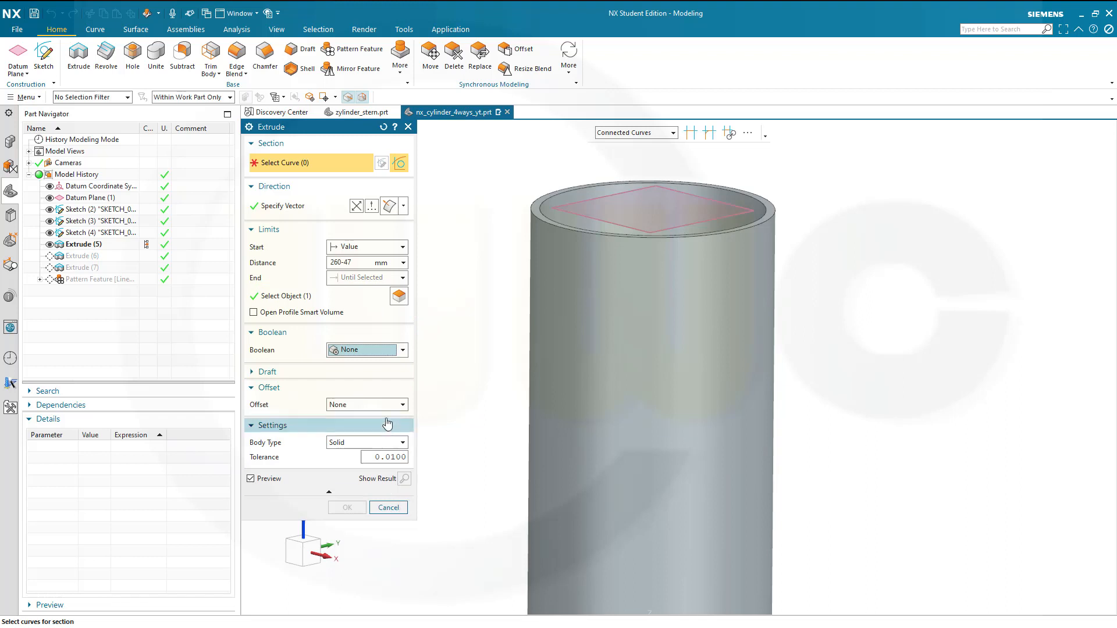
left_click(388, 507)
Step: Set the small circle extrusion's Boolean to None and reorder the extrusion before the tube extrusion in the model history
double_click(81, 256)
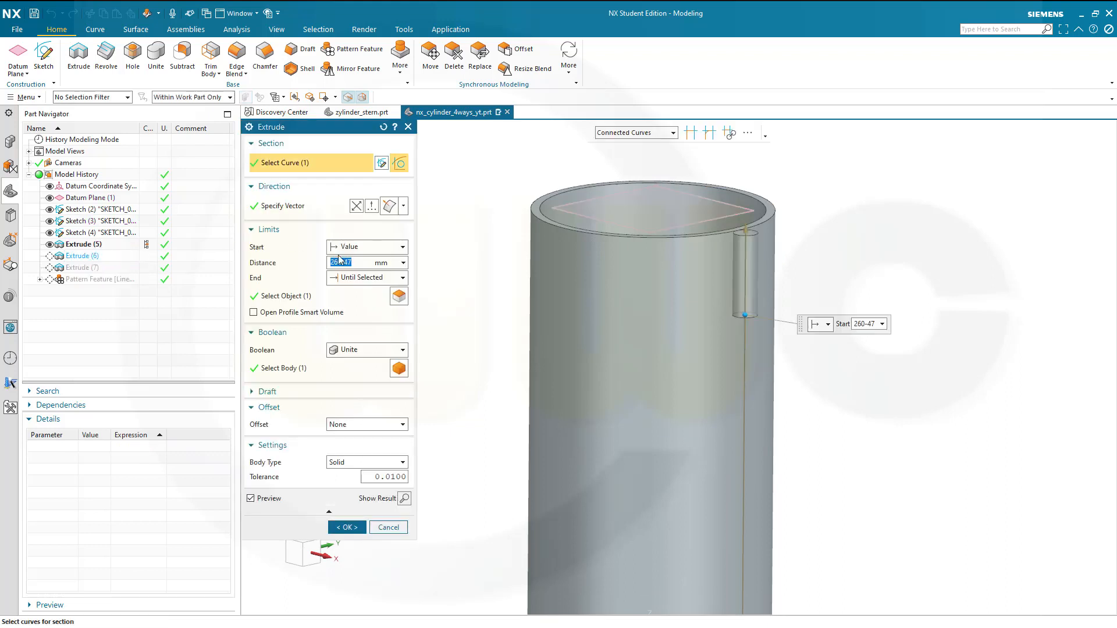
left_click(399, 352)
left_click(369, 363)
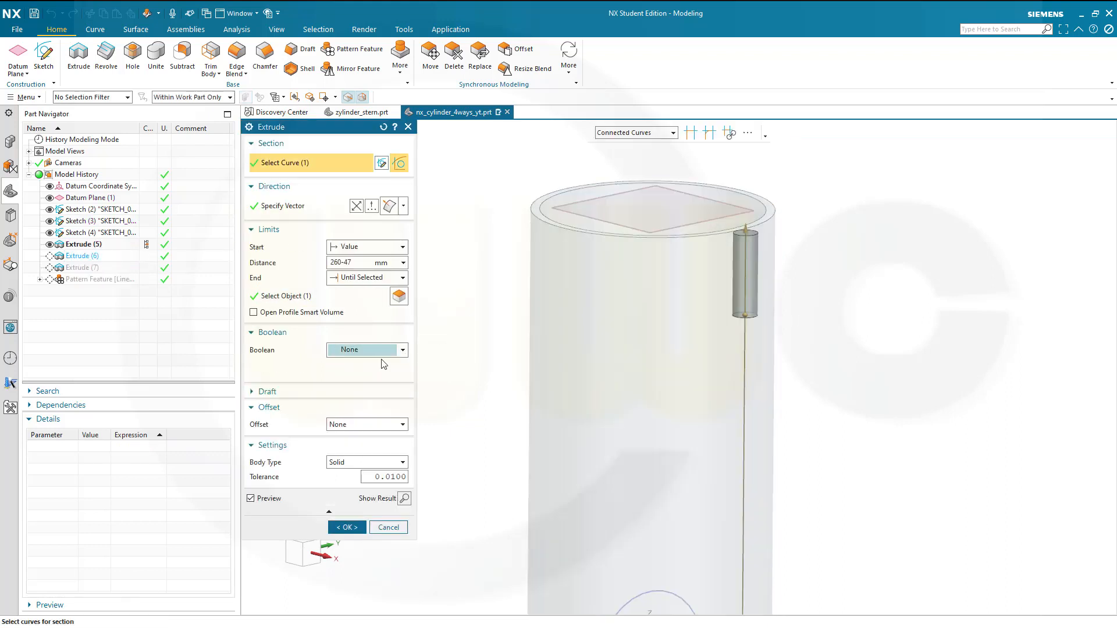
left_click(345, 507)
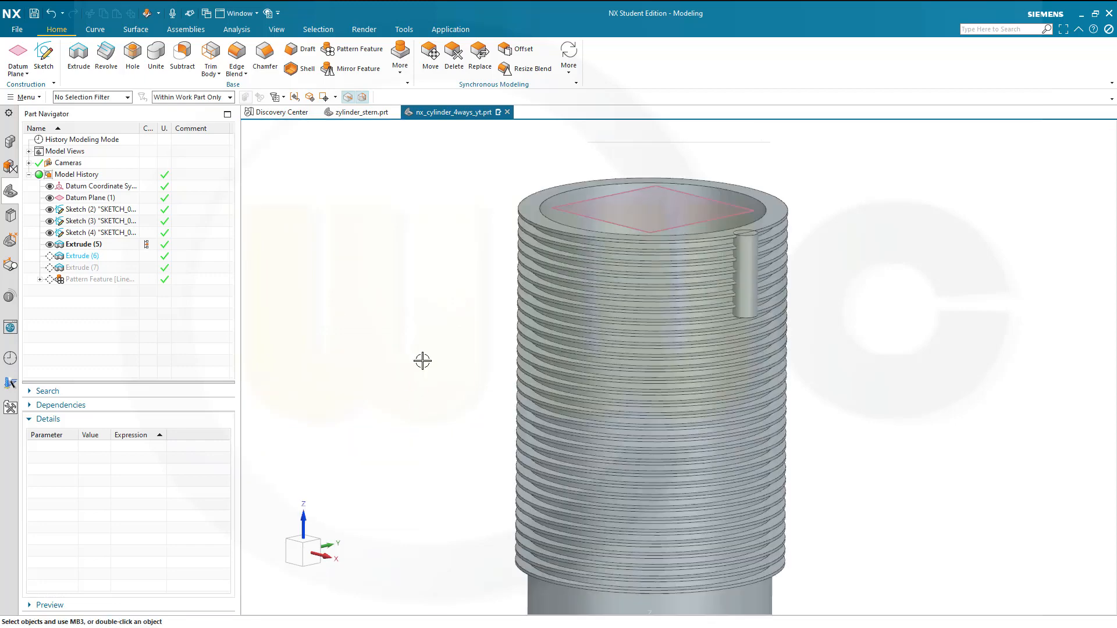
left_click_drag(78, 249, 118, 268)
left_click(87, 250)
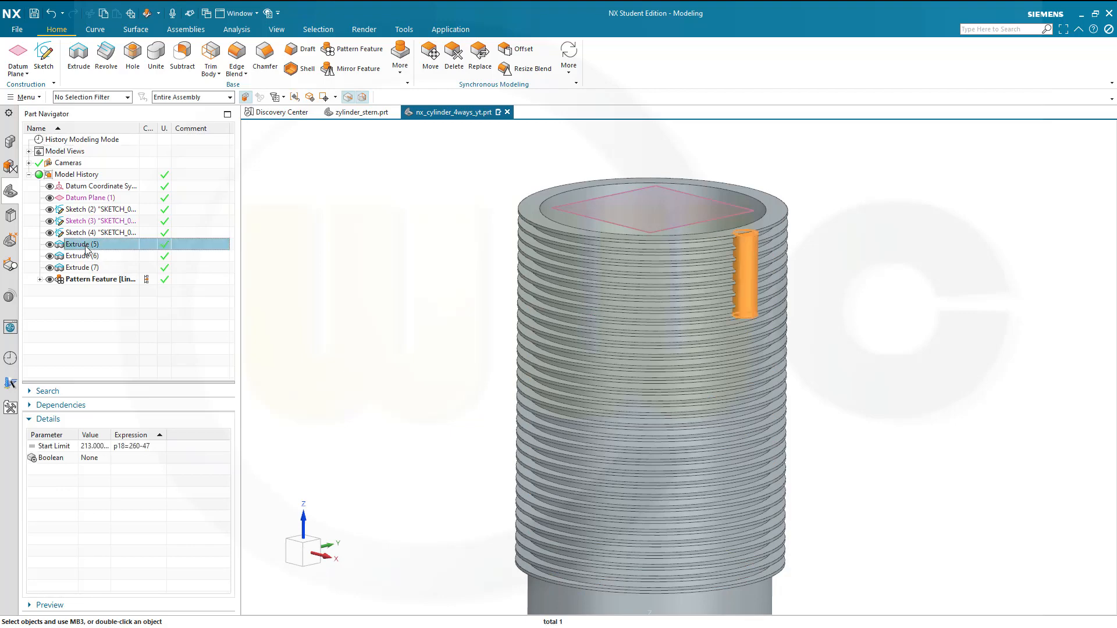
Step: With the small circle's extrusion as the current feature, blend its lower edge with a 7 mm radius and make the ring pattern current again
left_click(146, 245)
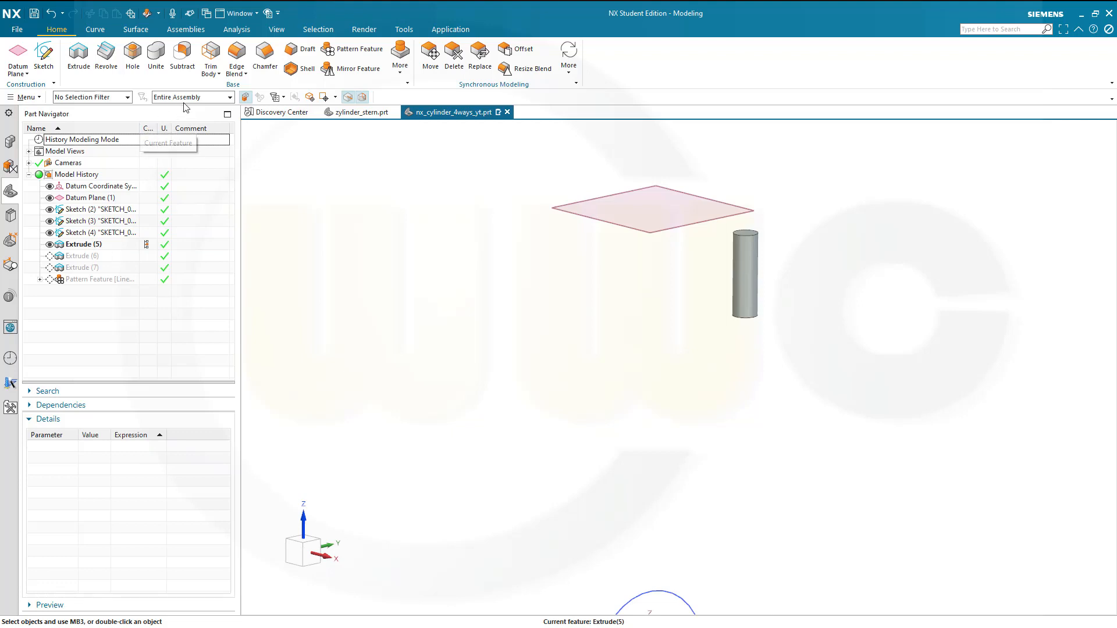
left_click(238, 52)
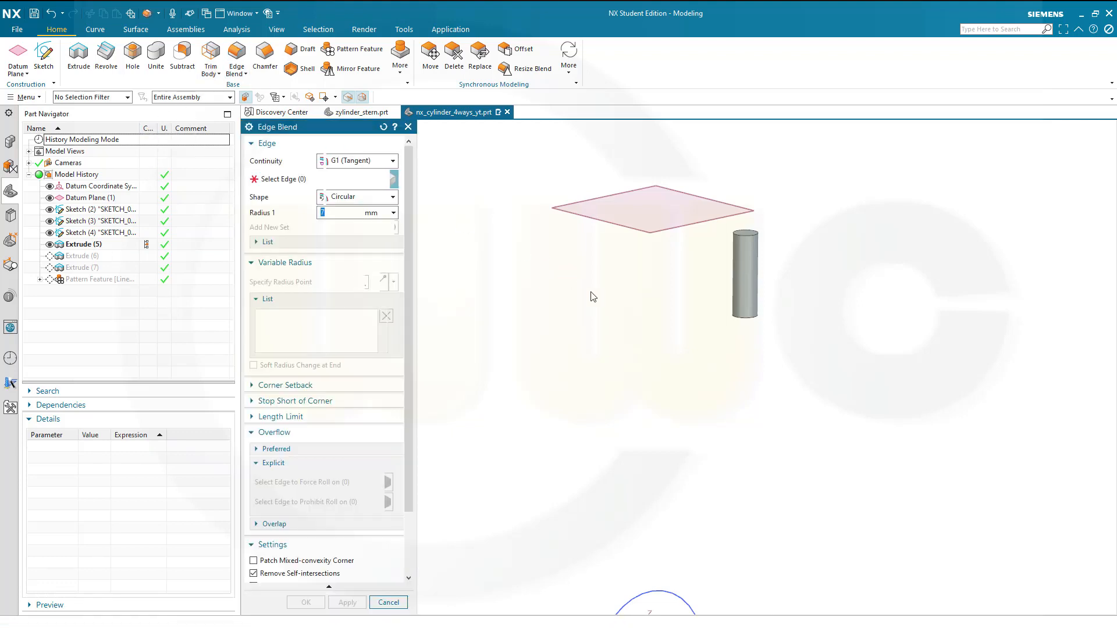
left_click(745, 315)
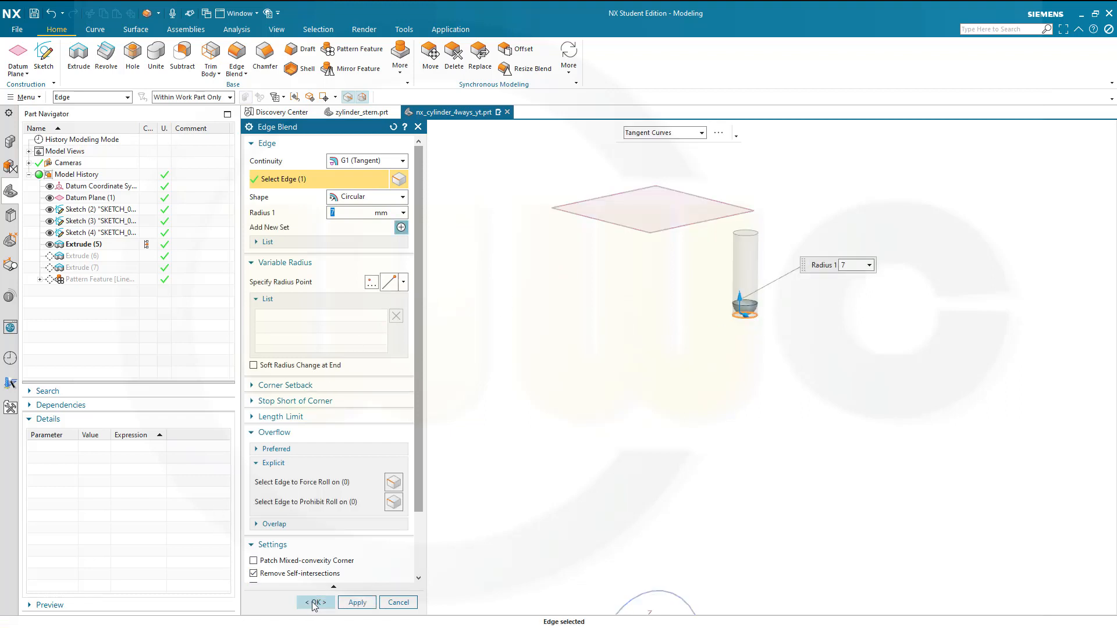
left_click(315, 602)
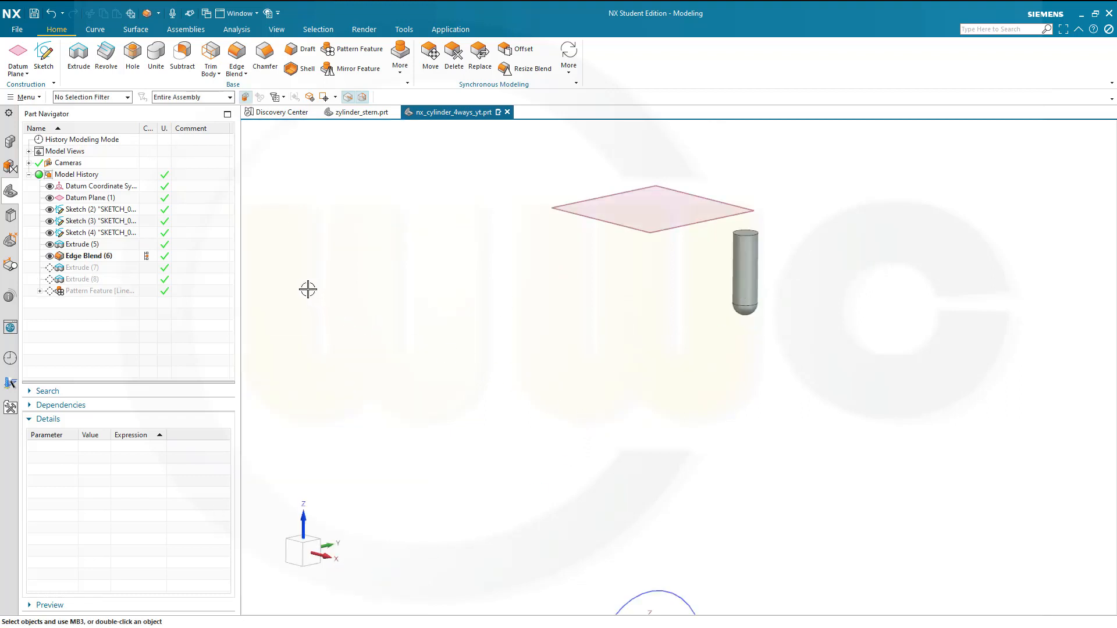
double_click(148, 295)
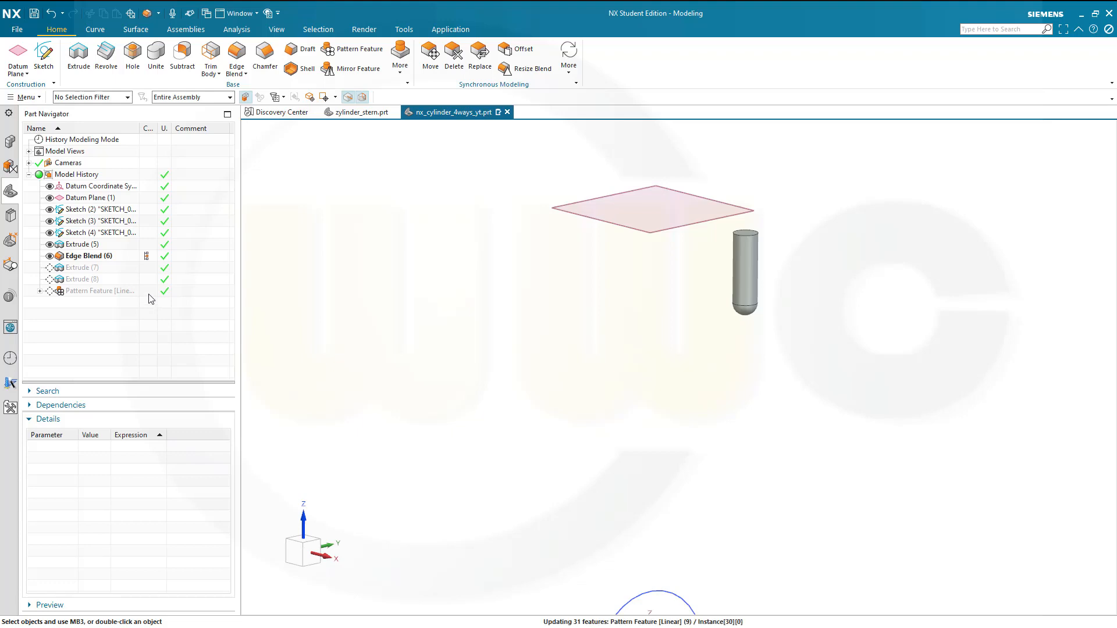
Step: Change the tube extrusion's Boolean from None to Unite, with the blended small cylinder as the target body
left_click(82, 258)
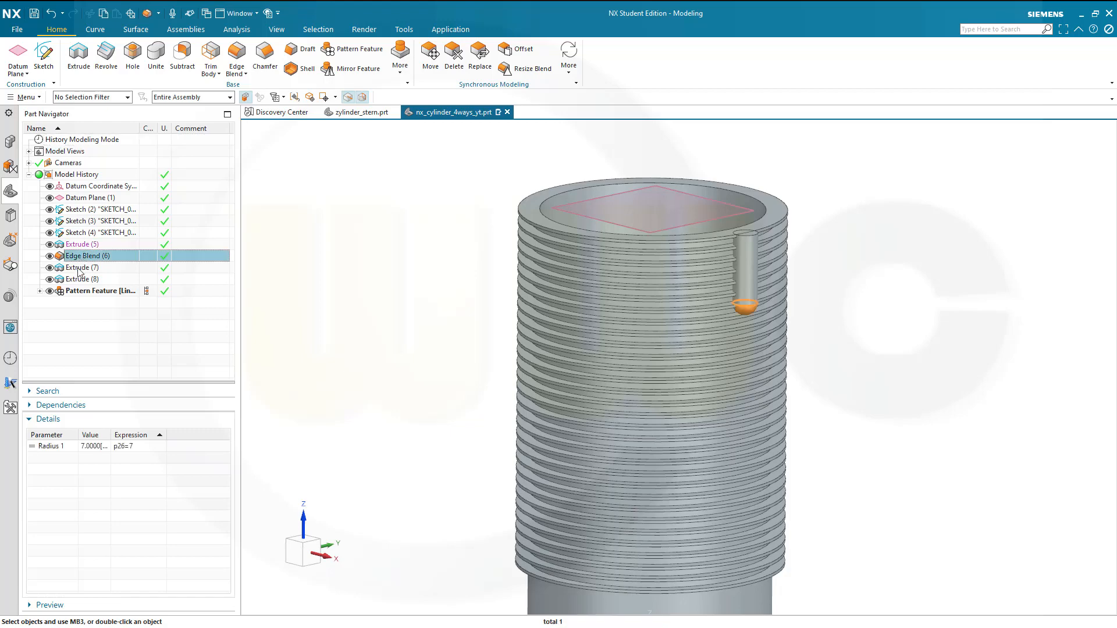
left_click(80, 269)
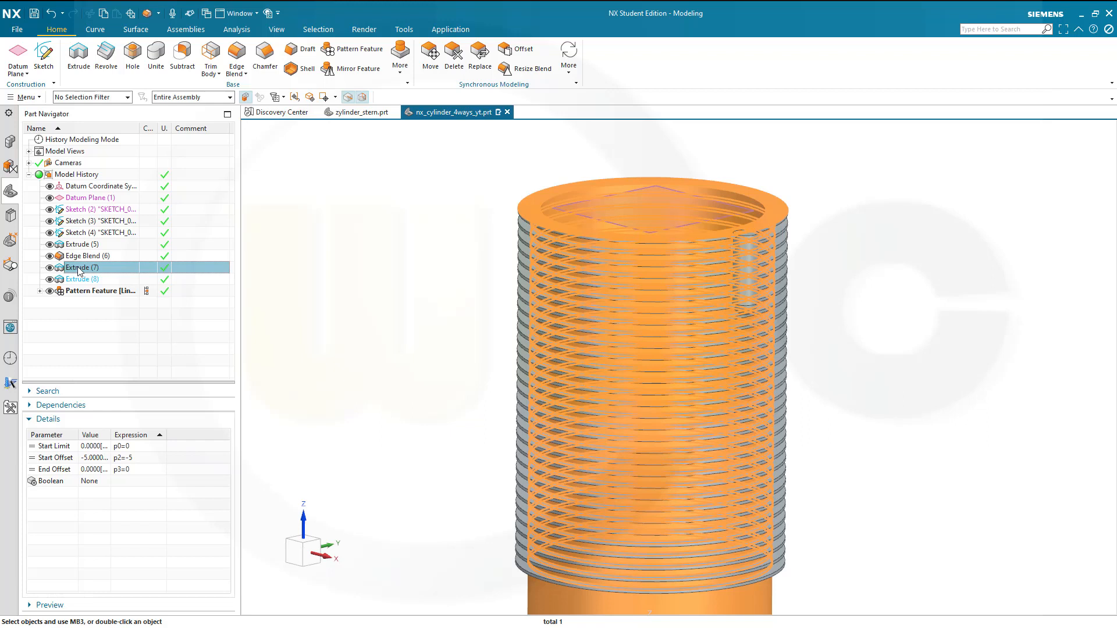
double_click(80, 269)
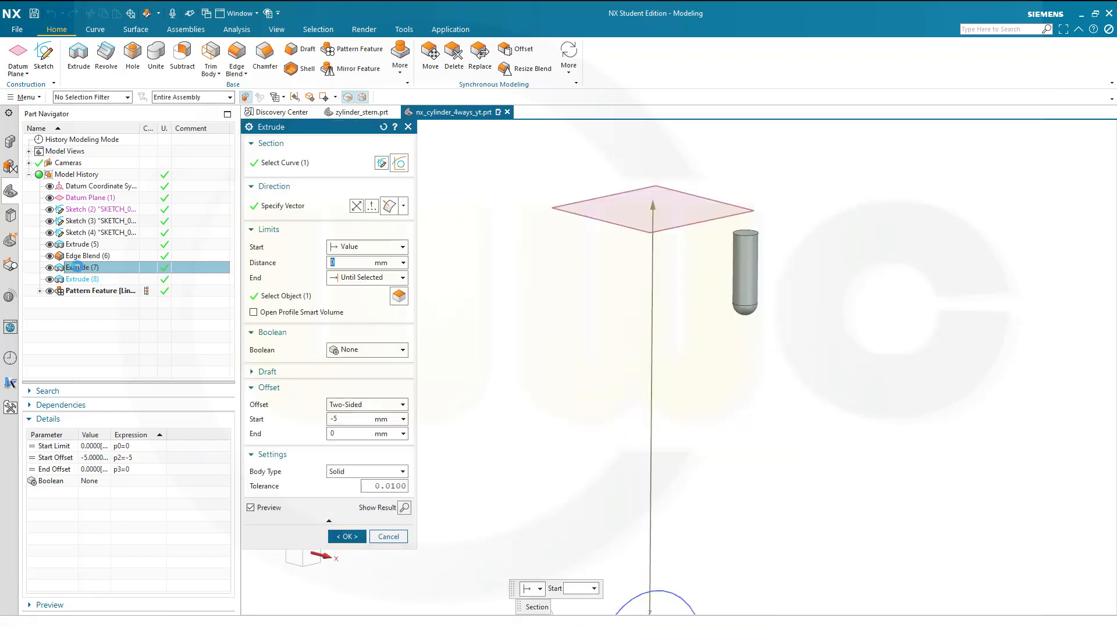
left_click(401, 350)
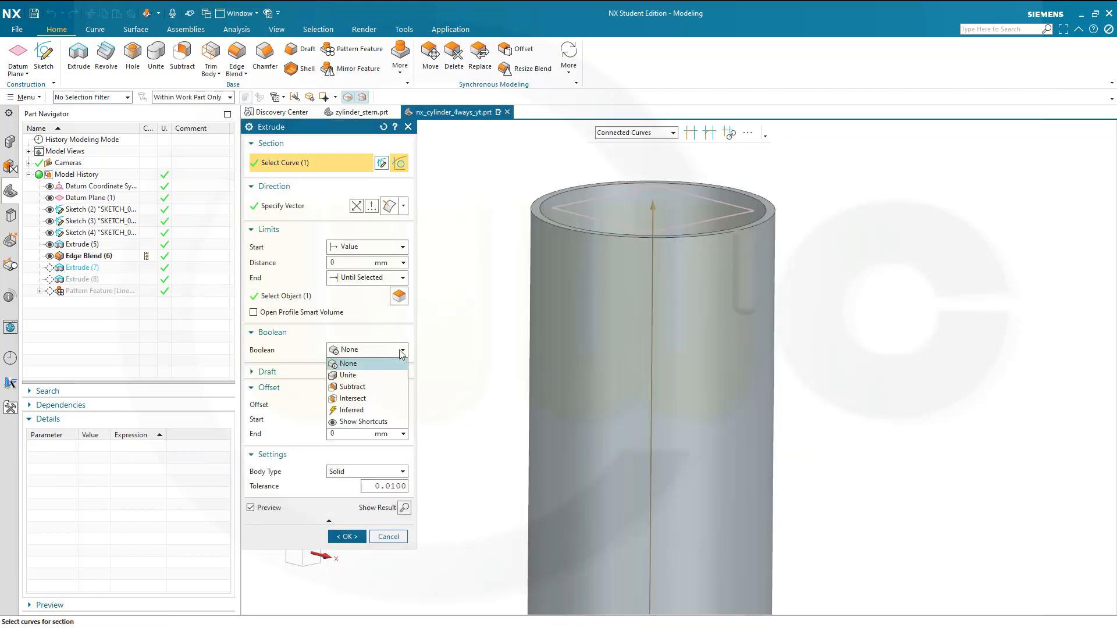
left_click(356, 374)
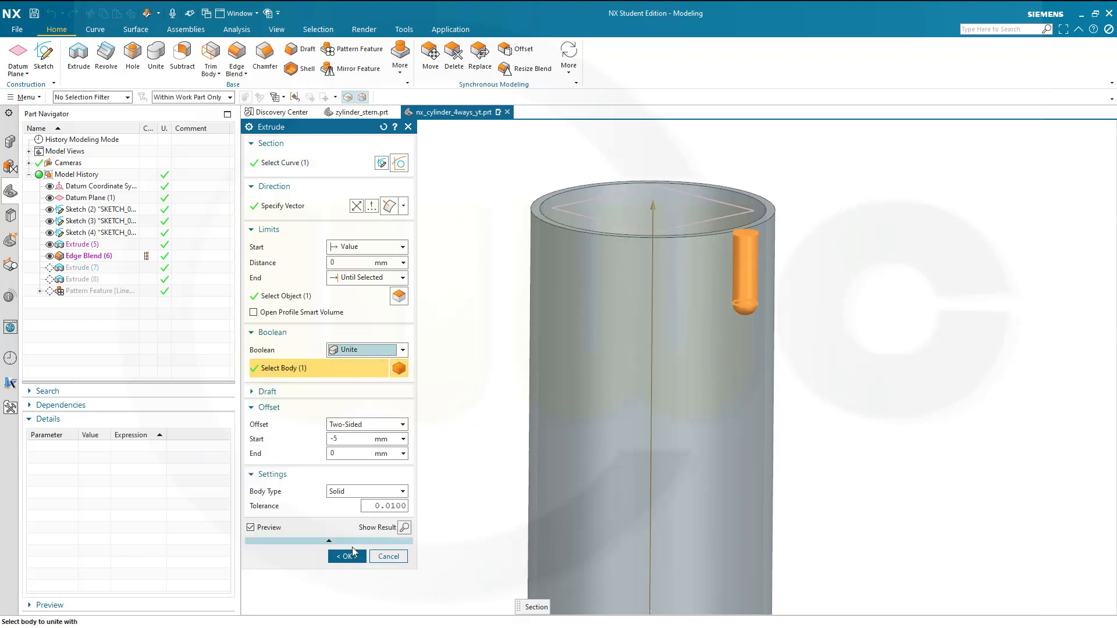
left_click(347, 556)
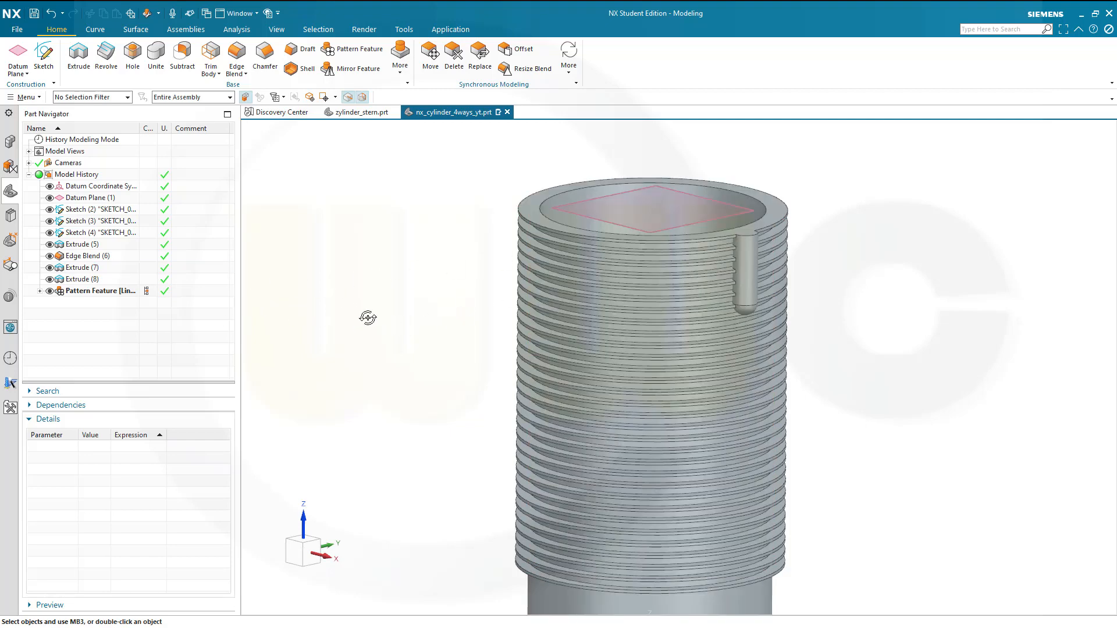
Step: Roll back to the edge blend and create a circular Pattern Geometry of the small cylinder about the vertical axis at the origin, count 4, span 360°
middle_click_drag(367, 316, 356, 312)
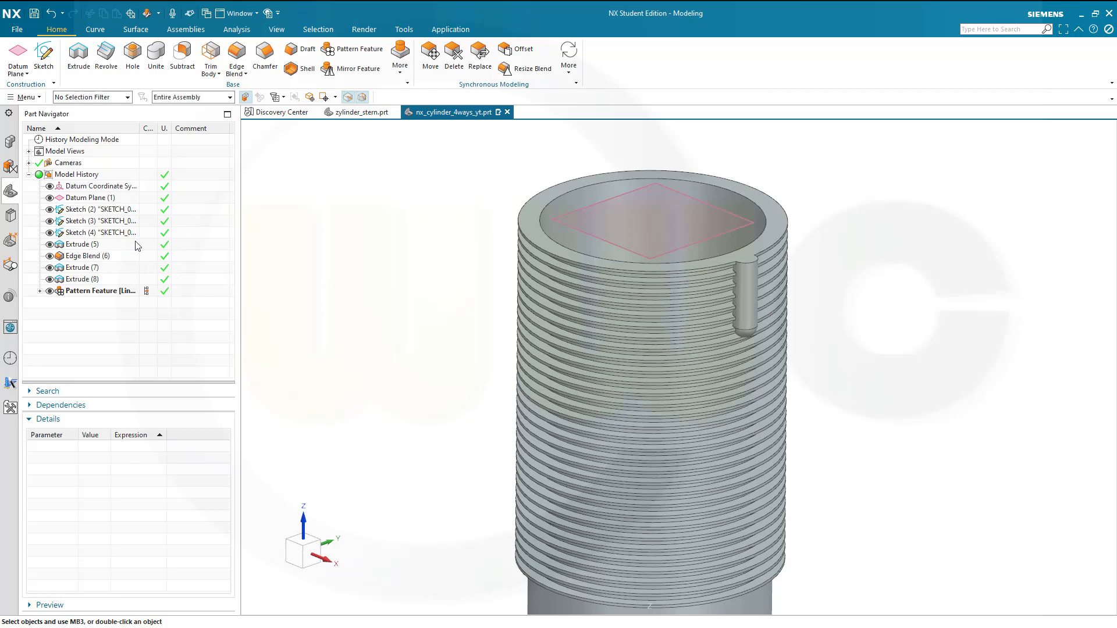
left_click(148, 256)
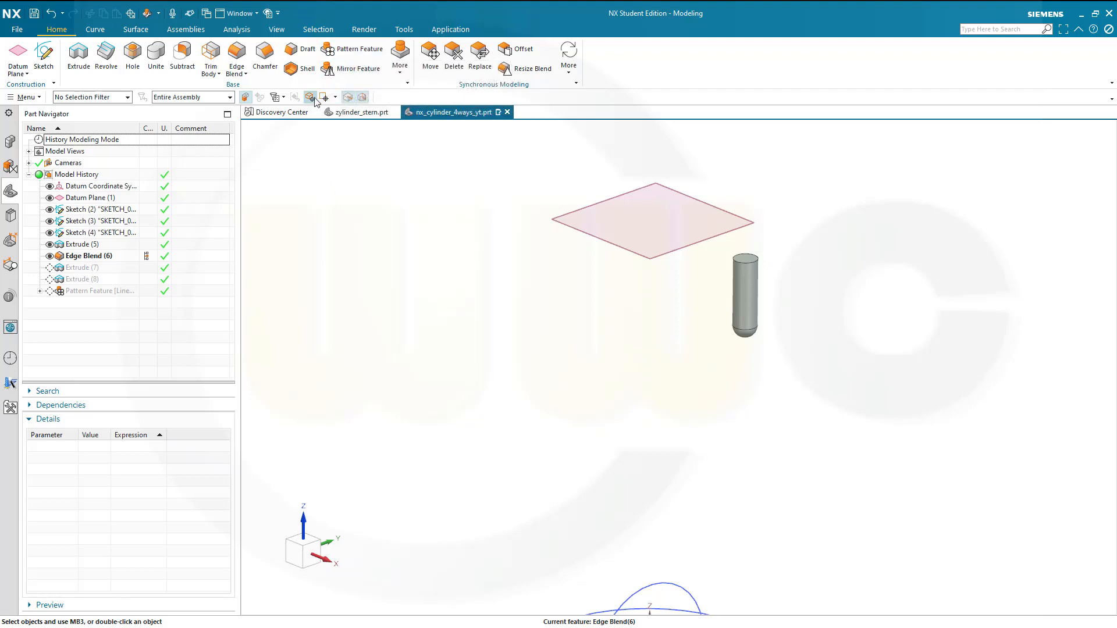
left_click(399, 74)
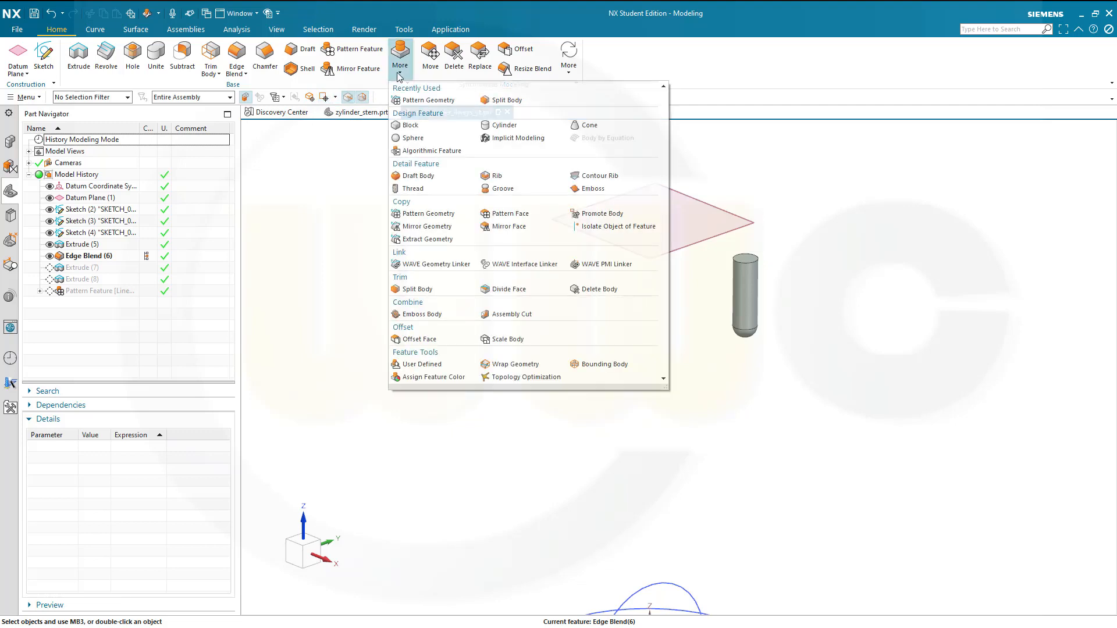
left_click(438, 213)
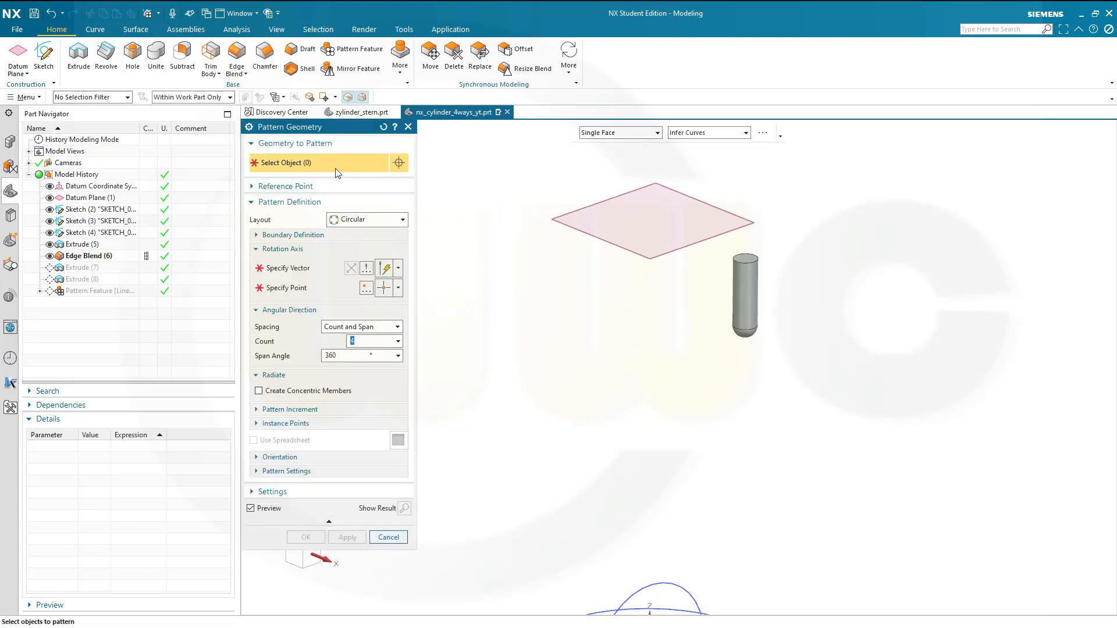
left_click(745, 296)
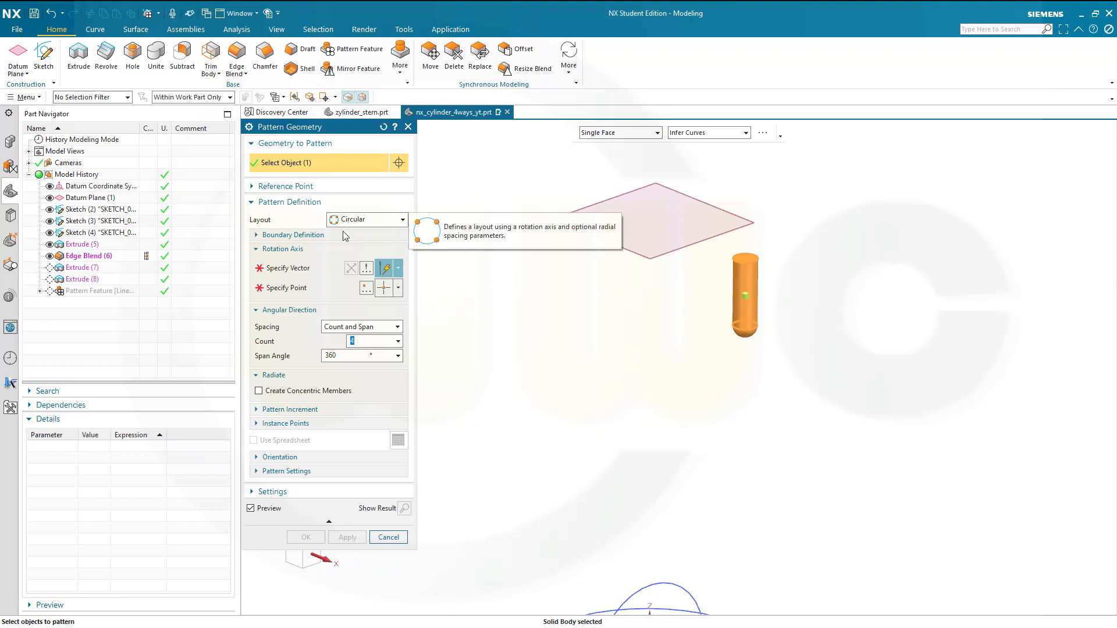
left_click(307, 271)
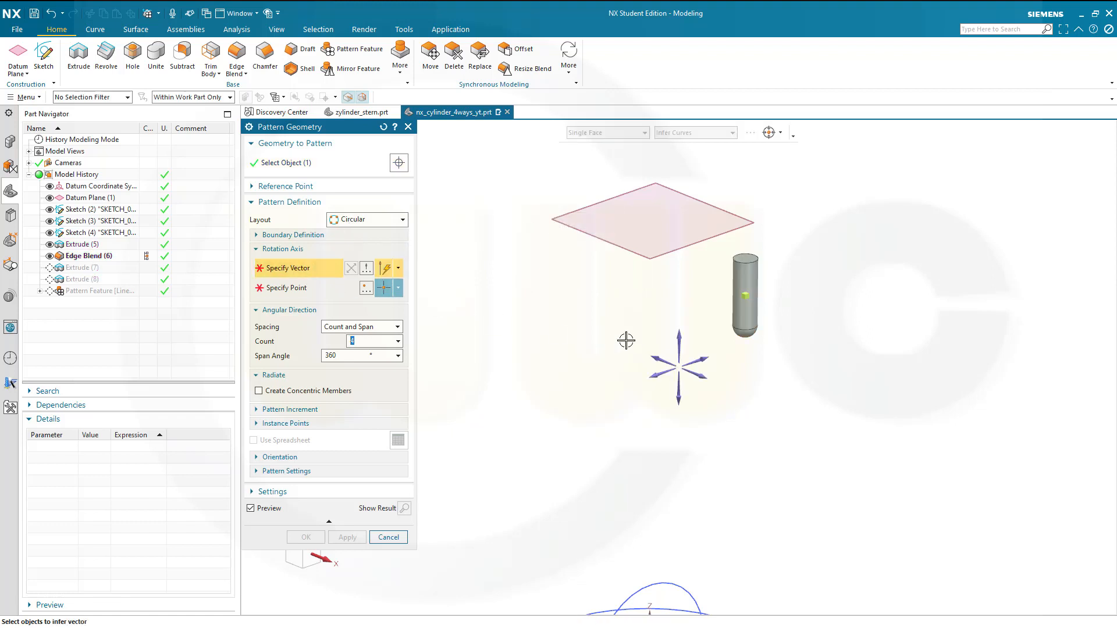
left_click(678, 333)
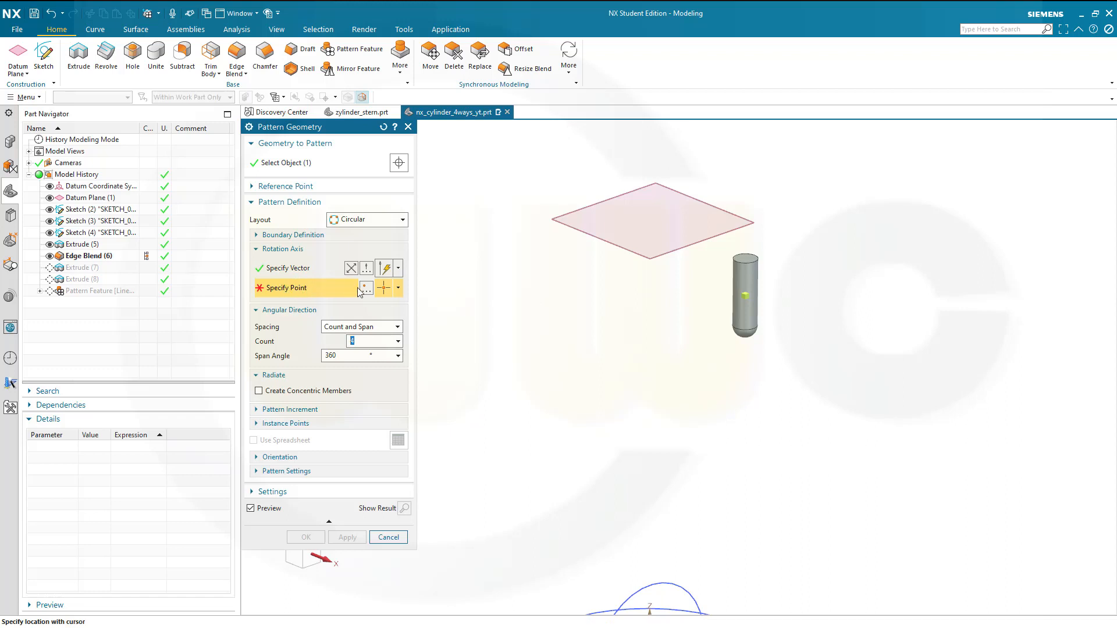
key("Escape")
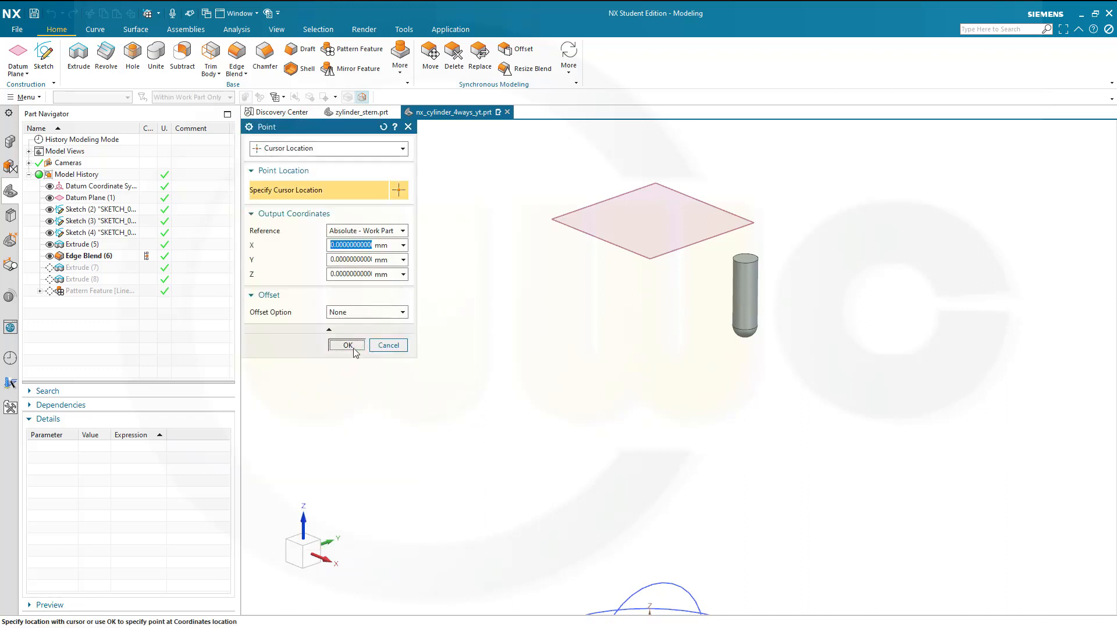
left_click(355, 344)
left_click(396, 328)
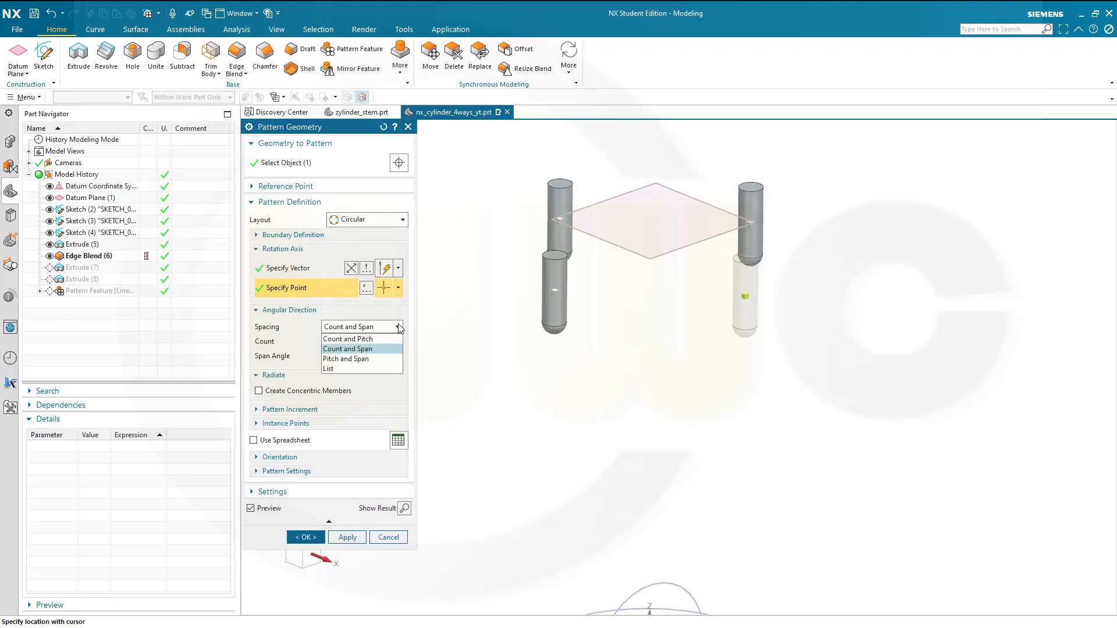
left_click(355, 348)
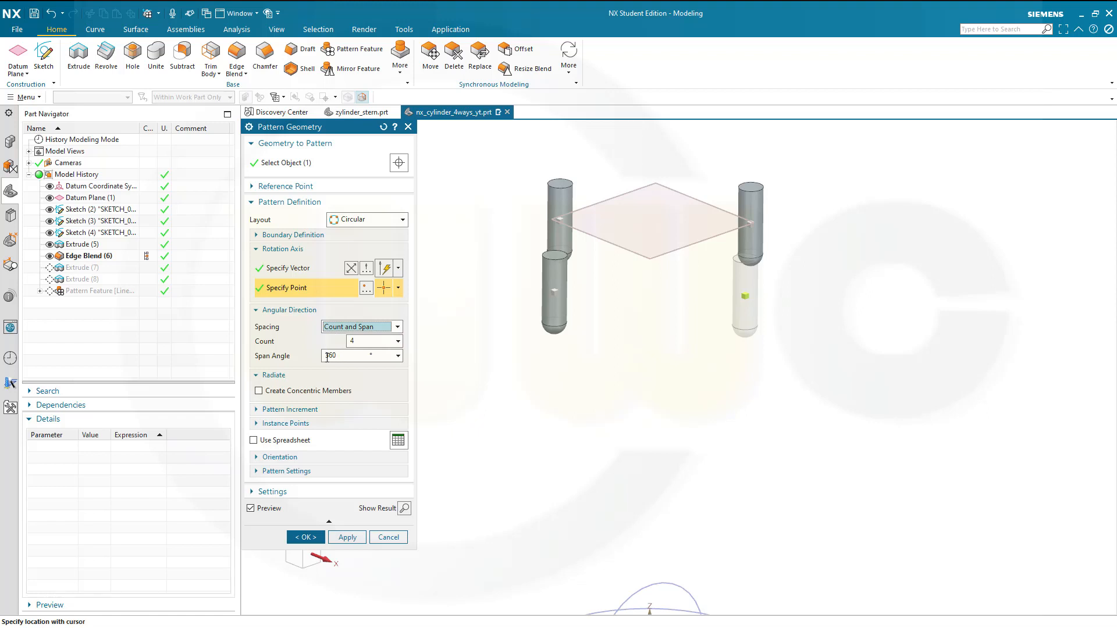
left_click(311, 538)
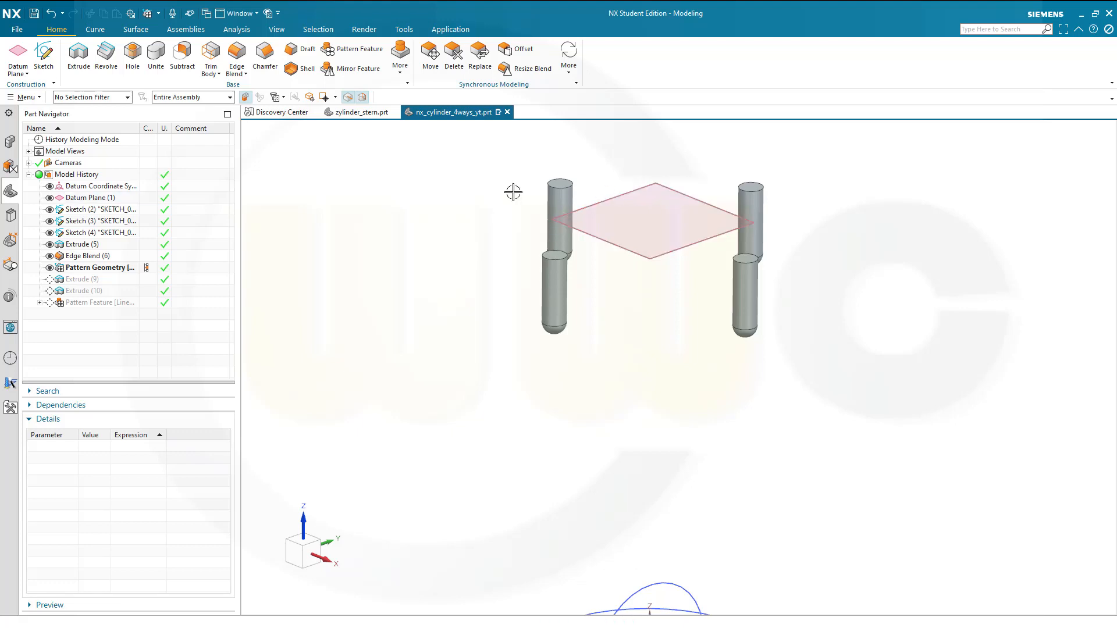
Step: Turn off Timestamp Order to examine the separate solid bodies in the model, and restore the chronological feature list
right_click(99, 129)
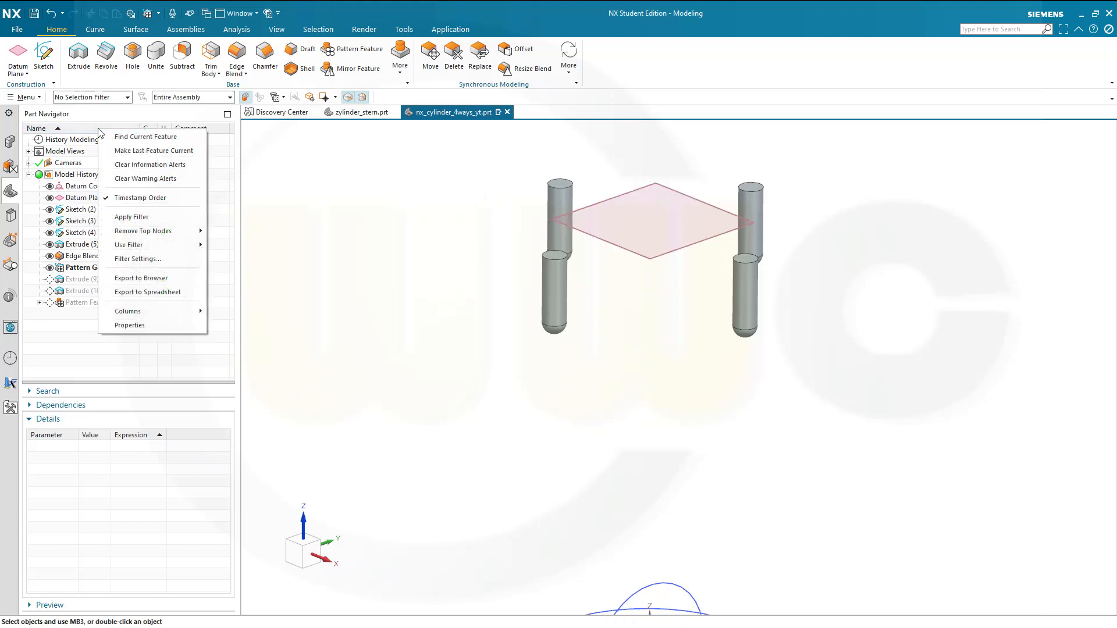
left_click(140, 198)
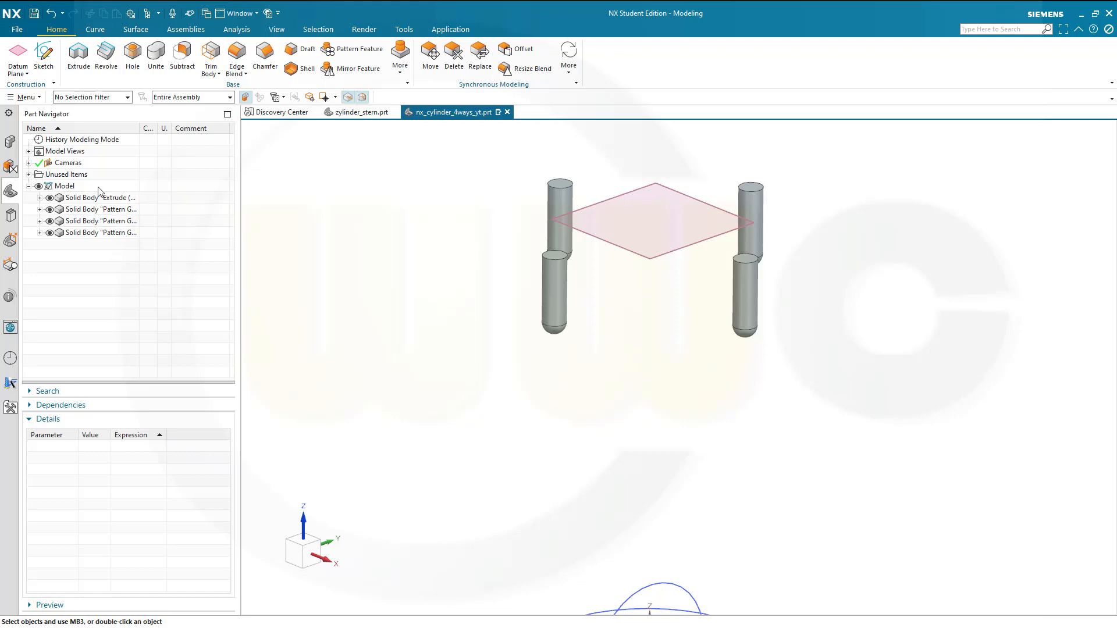
right_click(97, 134)
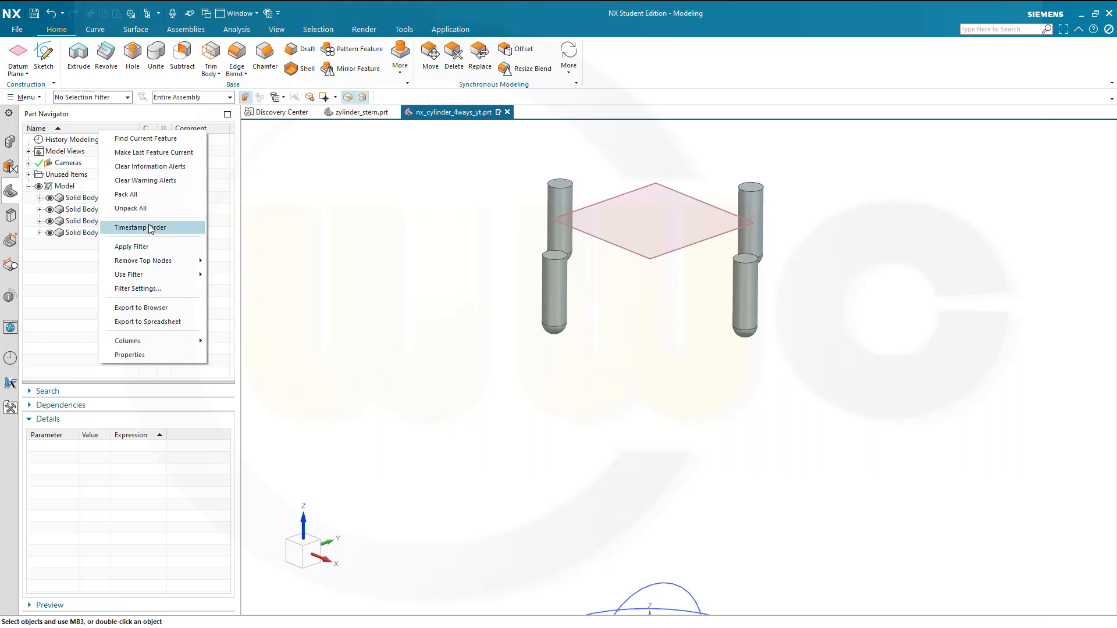
left_click(140, 228)
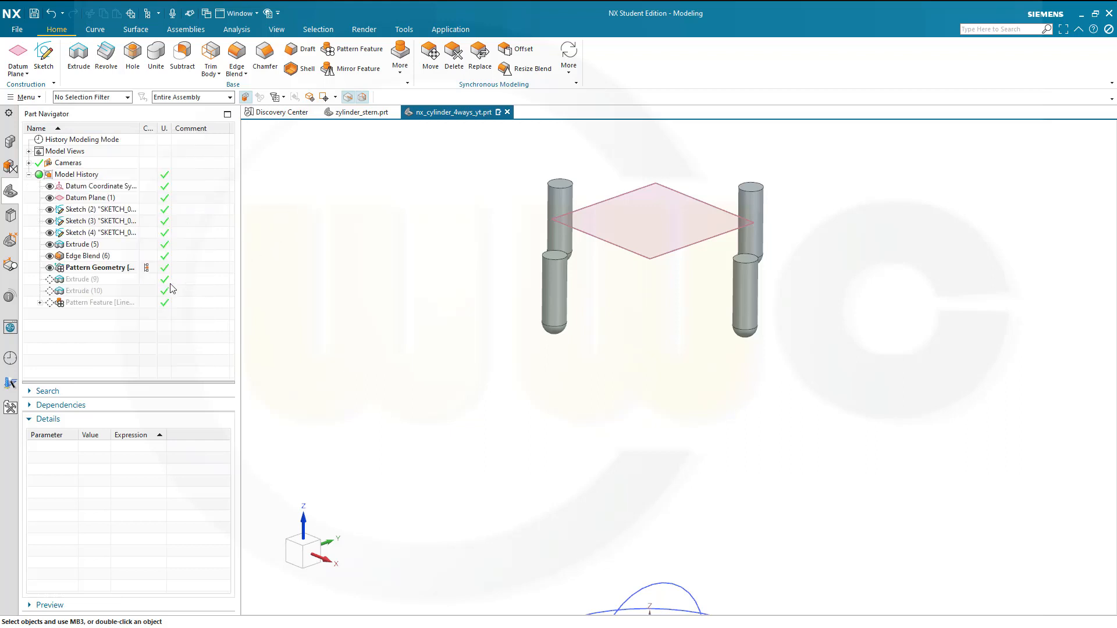
Step: Make the linear ring pattern at the end of the model history the current feature
left_click(150, 301)
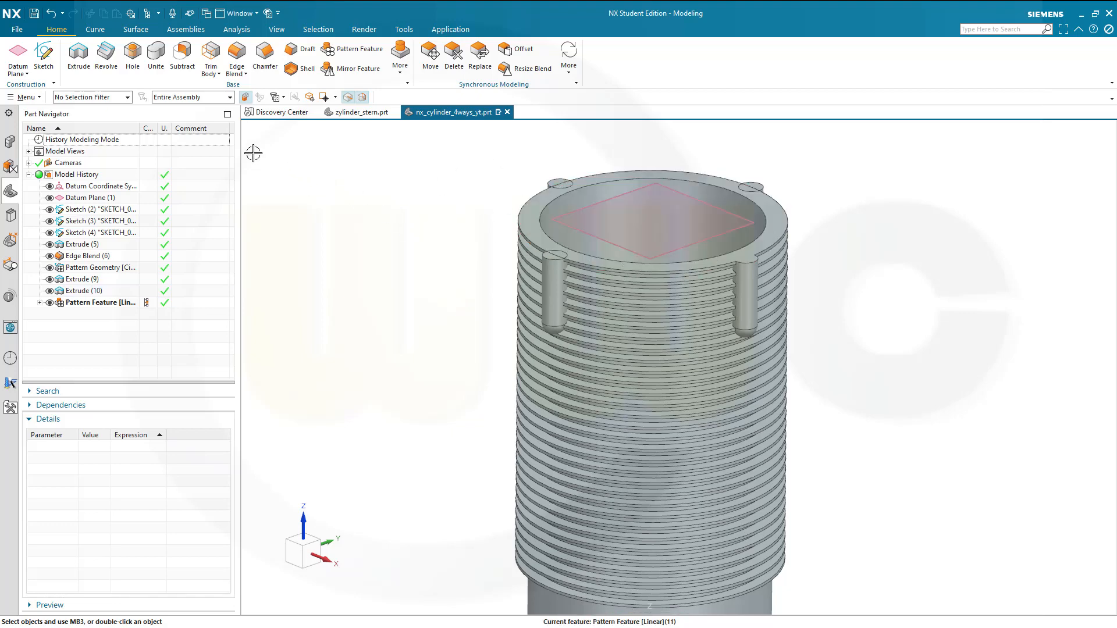
Step: Unite the three patterned small cylinders, as tool bodies, with the ringed tube as the target body
left_click(165, 69)
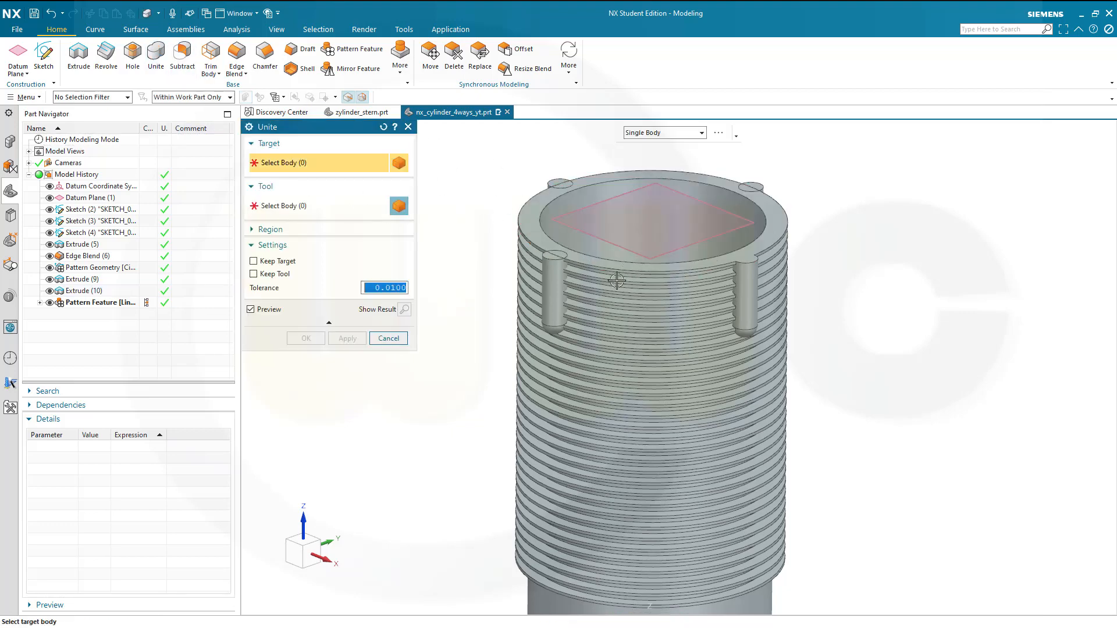
left_click(637, 283)
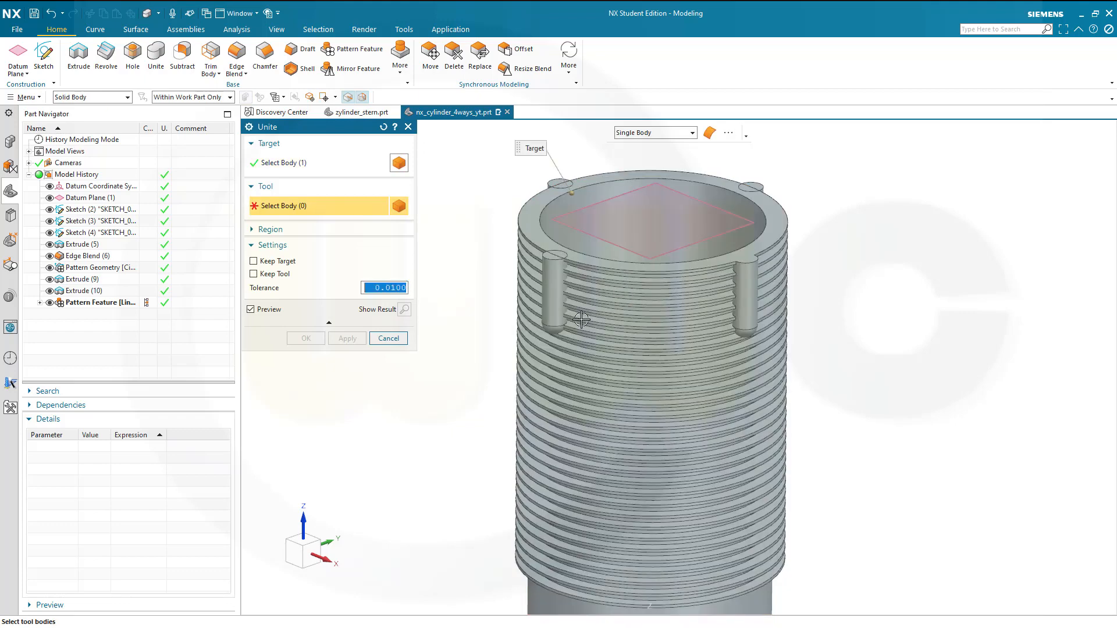
left_click(550, 279)
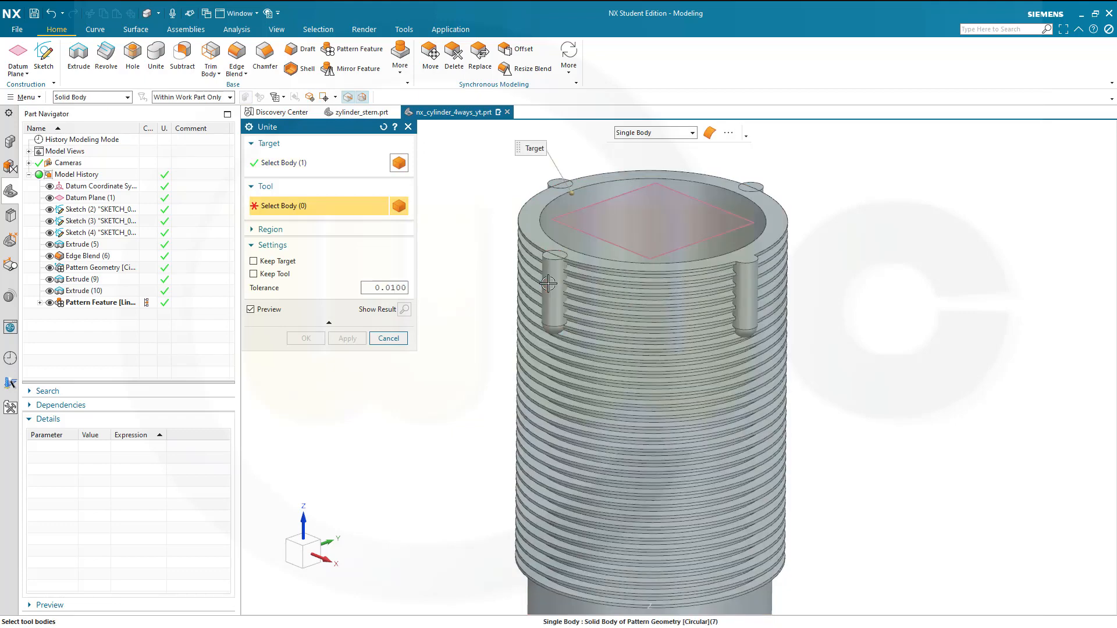
left_click(553, 182)
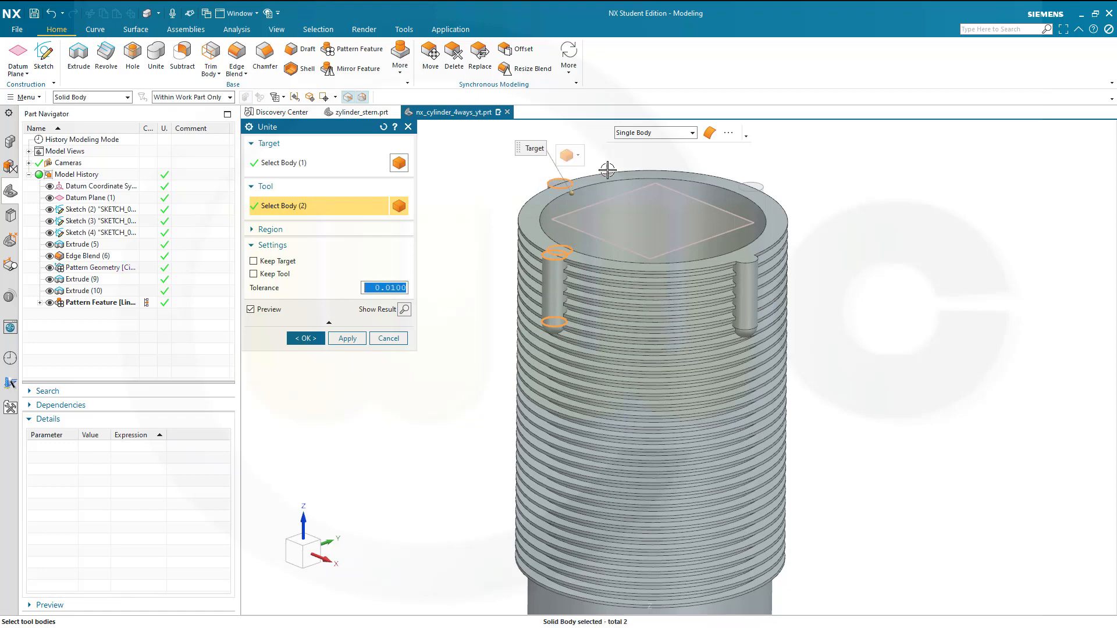
left_click(758, 186)
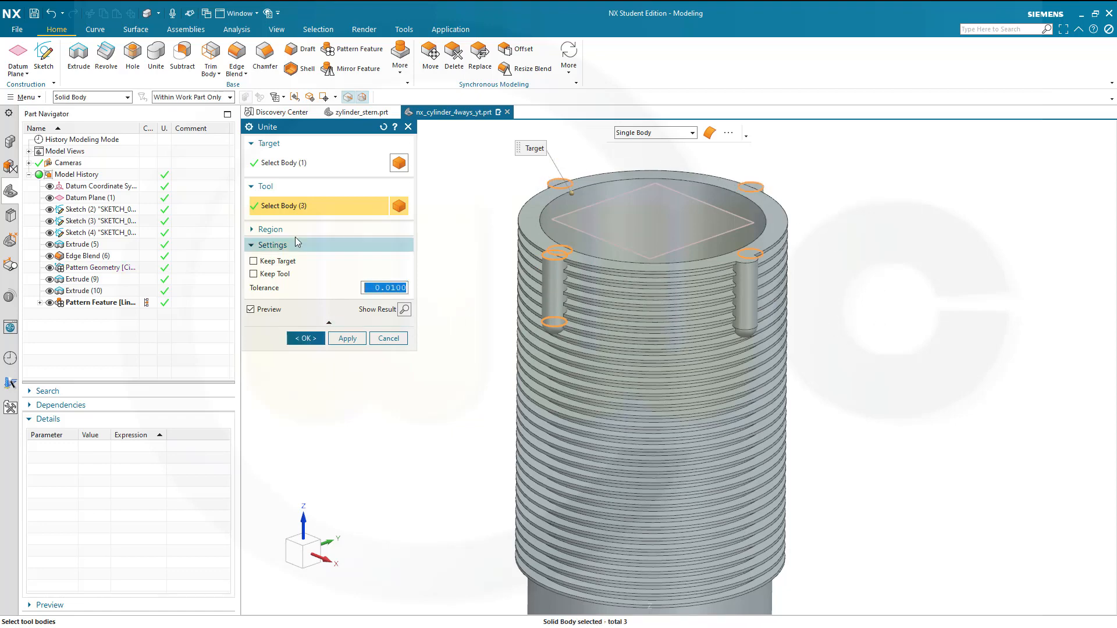
left_click(307, 338)
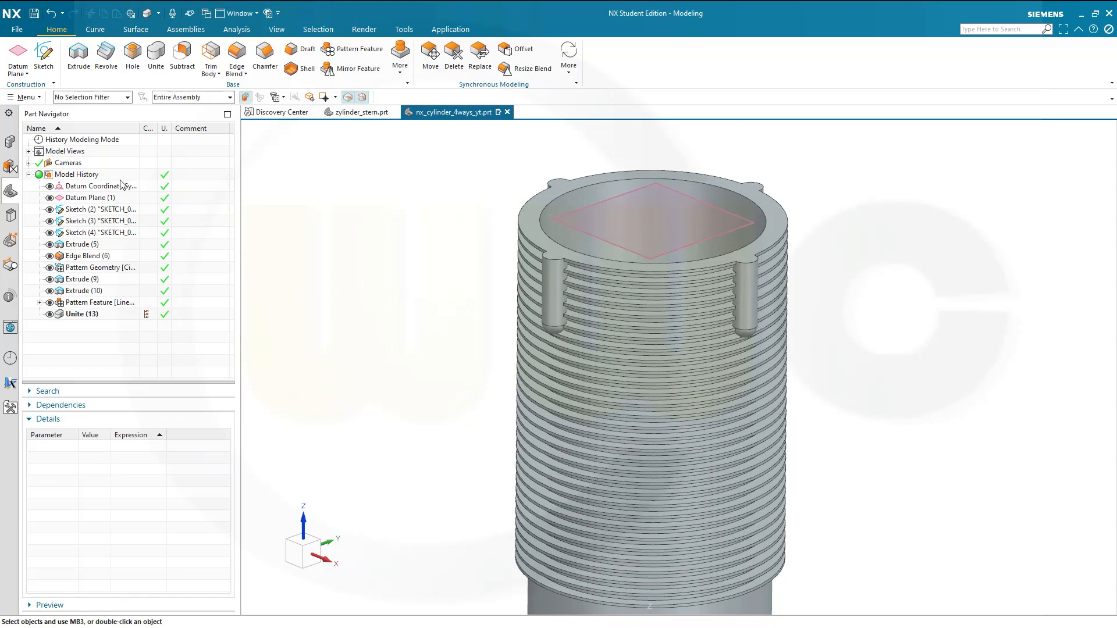
Step: Turn off Timestamp Order to check the solid bodies in the part after the unite, and restore the chronological feature list
right_click(92, 128)
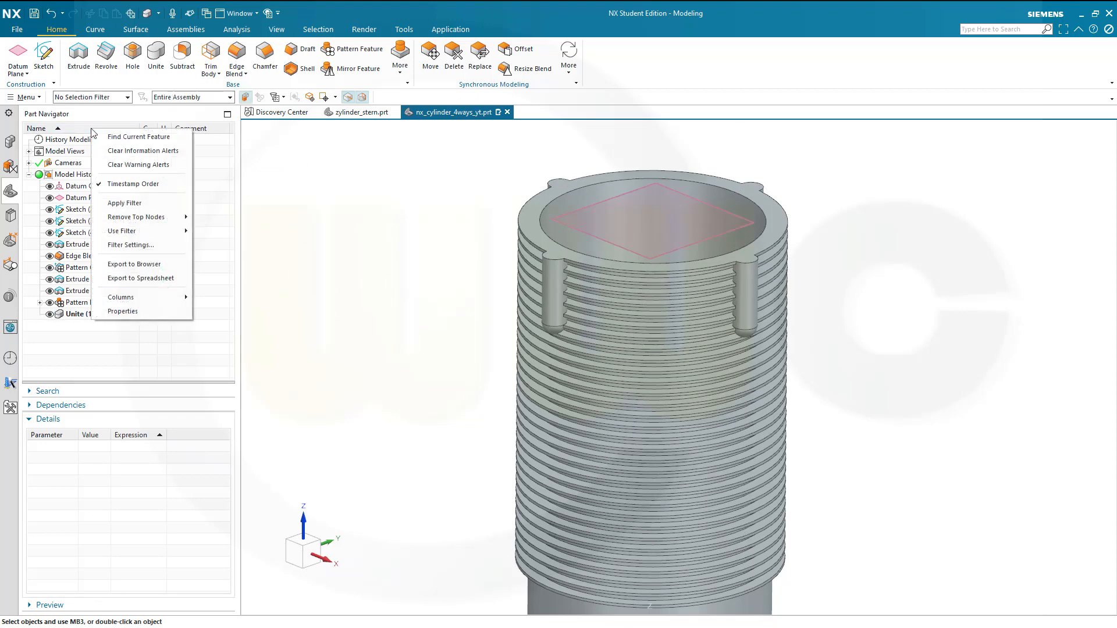
left_click(137, 184)
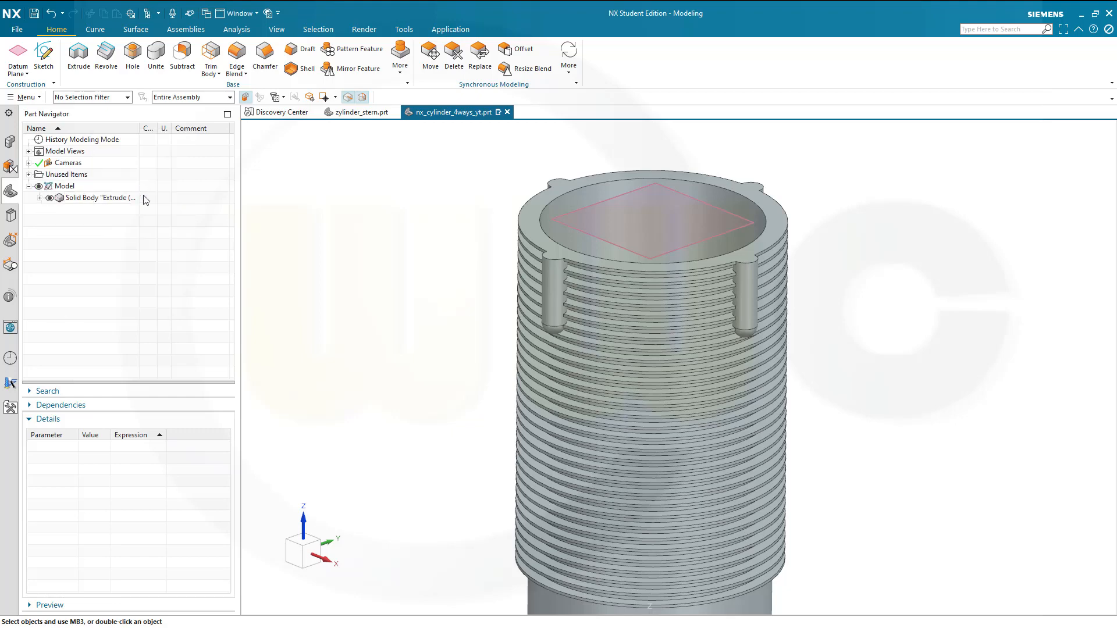
right_click(91, 129)
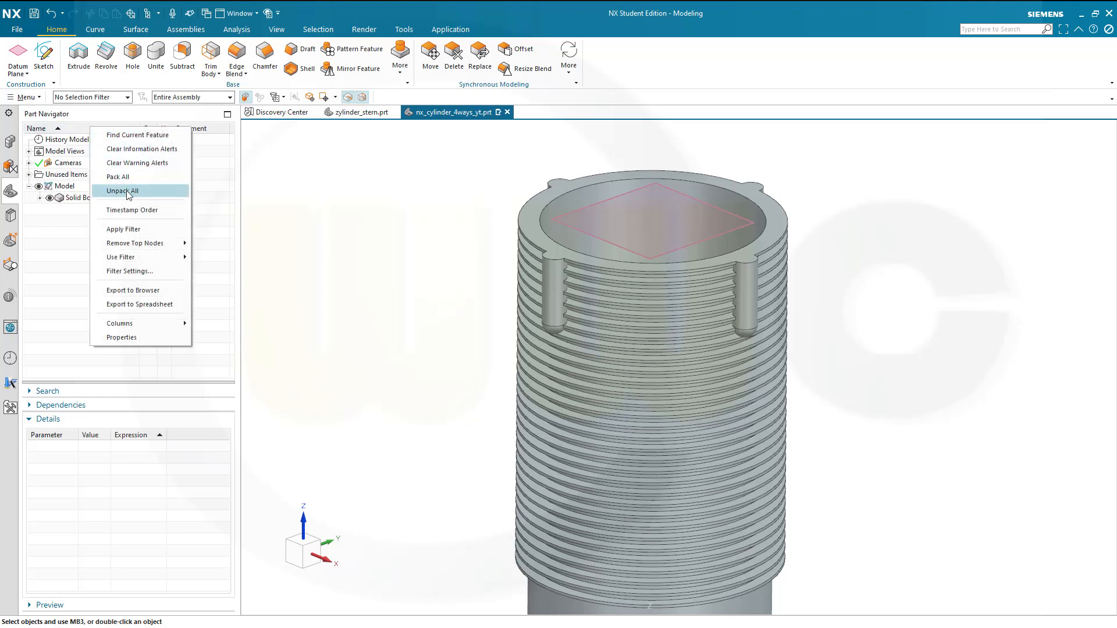
left_click(128, 210)
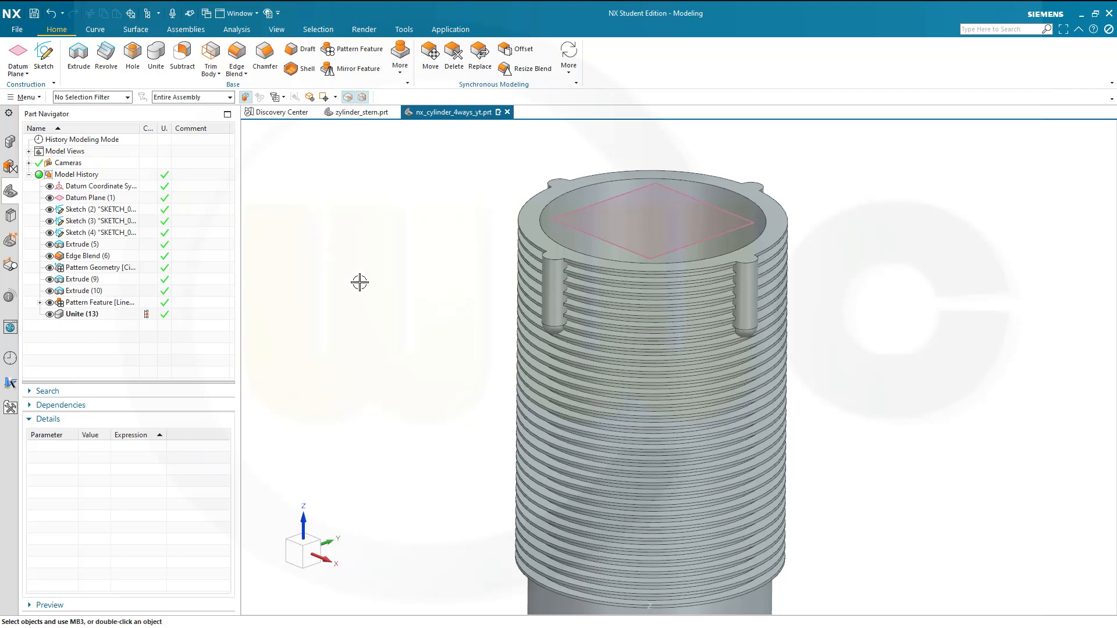
Step: Extrude the upright circle sketch at the tube's base with a symmetric width of 200 mm, subtracting it from the body
mouse_move(420, 329)
middle_mouse_down()
mouse_move(427, 209)
mouse_move(429, 299)
mouse_move(440, 278)
middle_mouse_up()
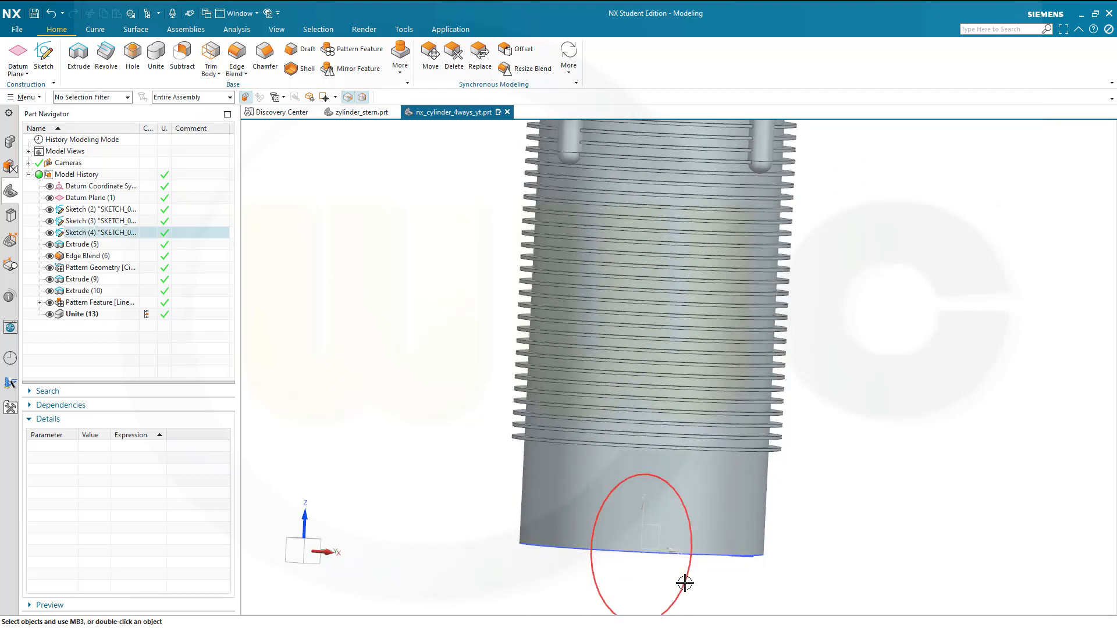
left_click(79, 55)
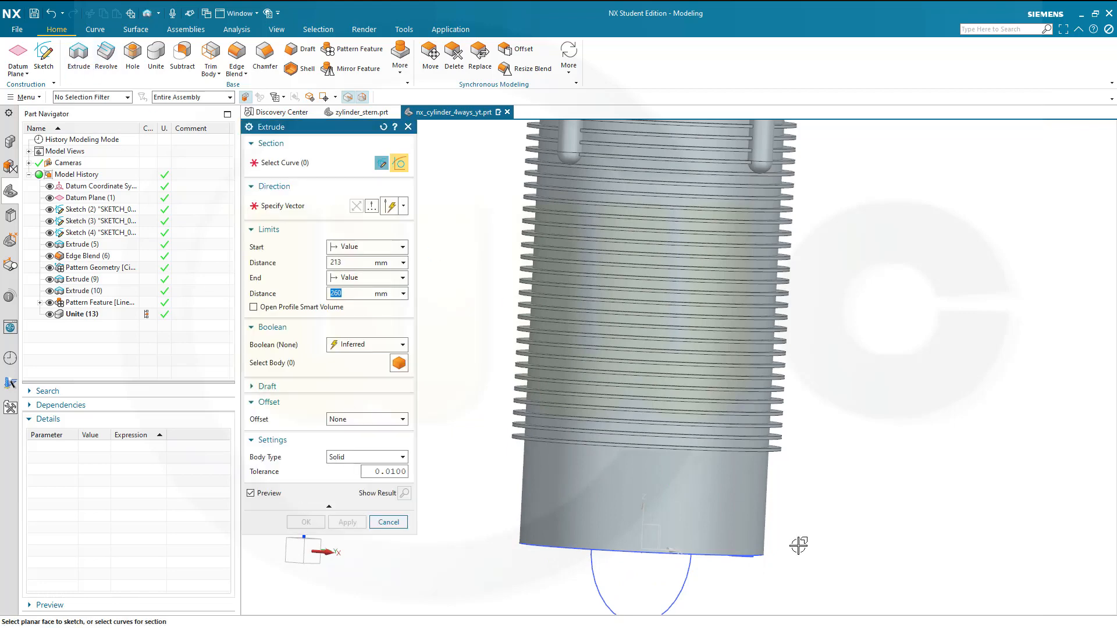
left_click(684, 589)
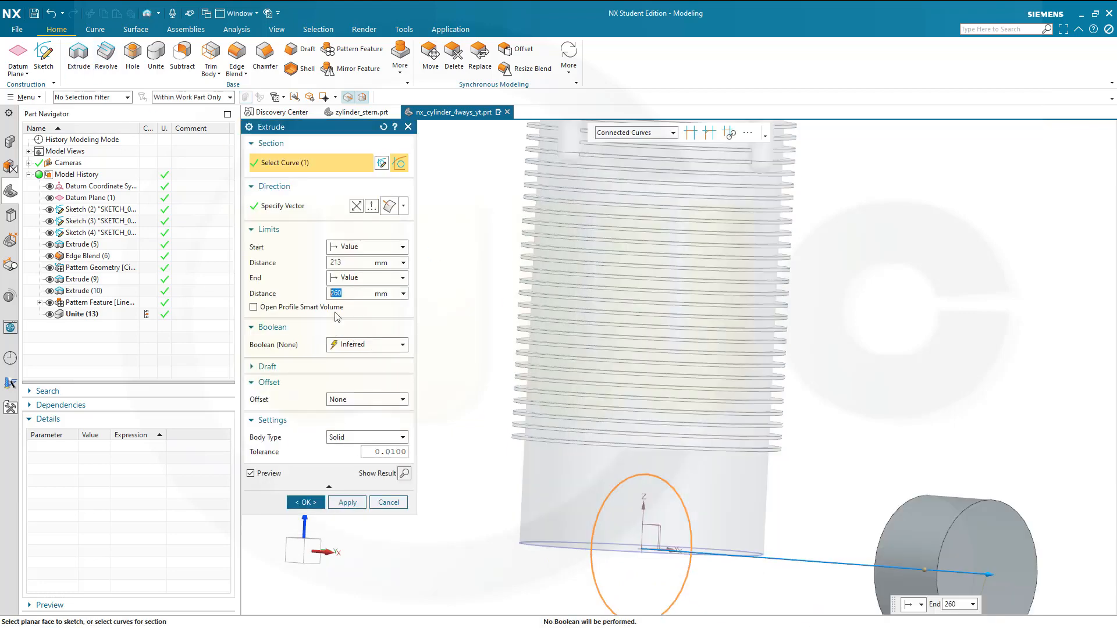
left_click(400, 247)
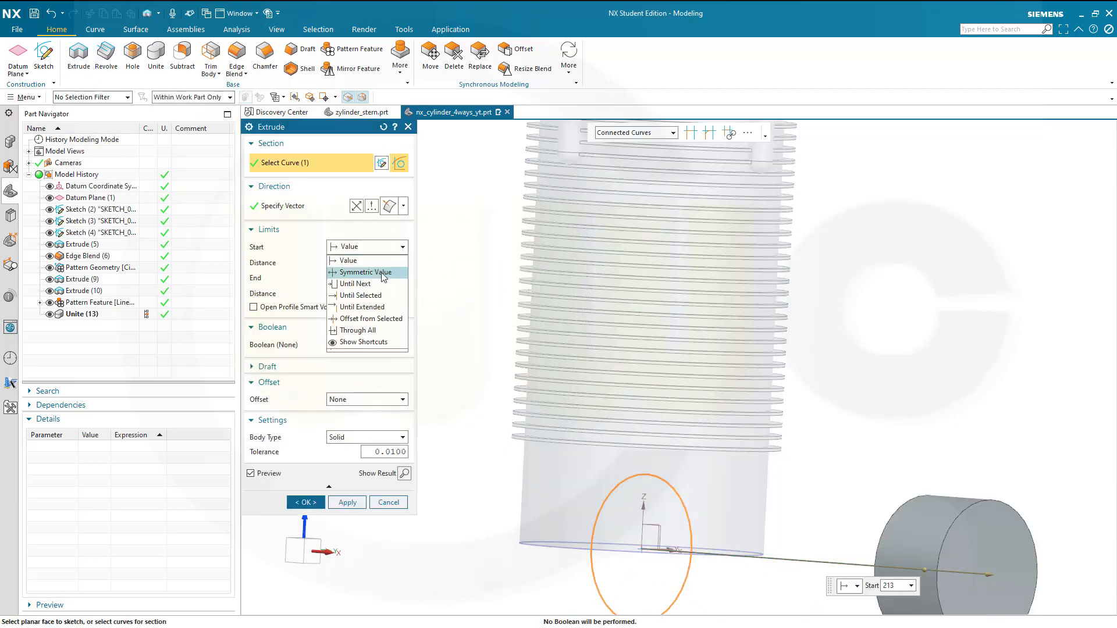
left_click(366, 273)
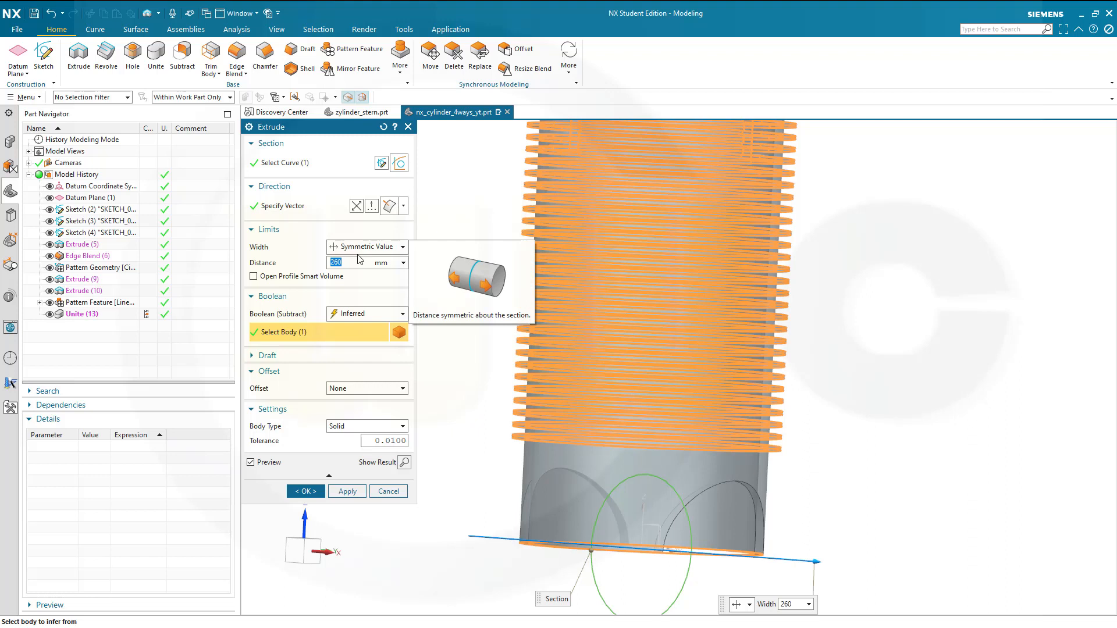
type("1")
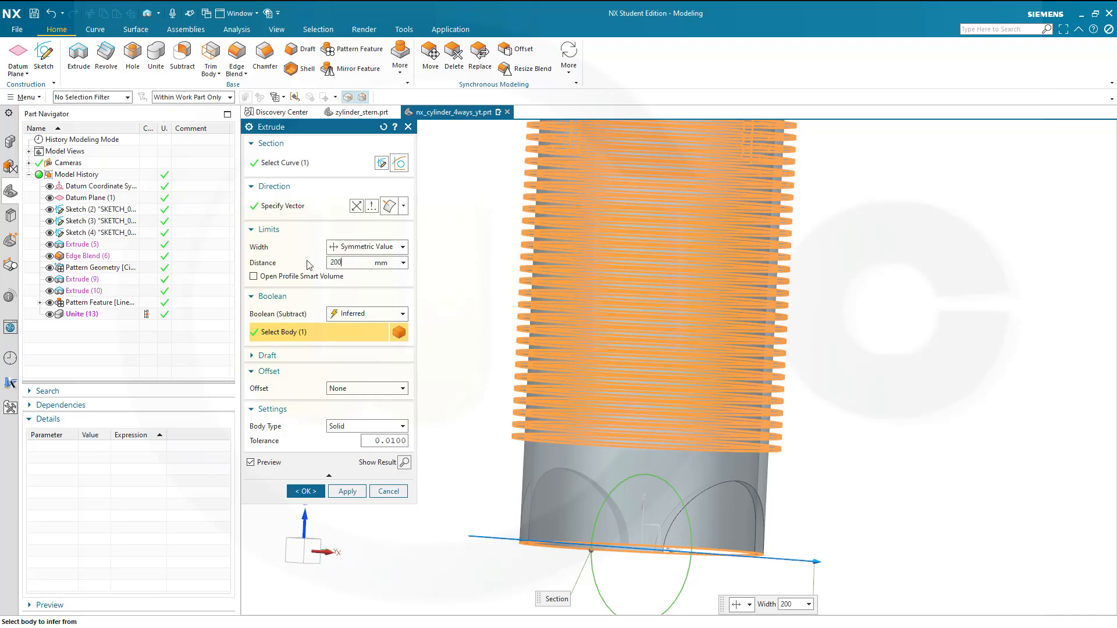
key("Tab")
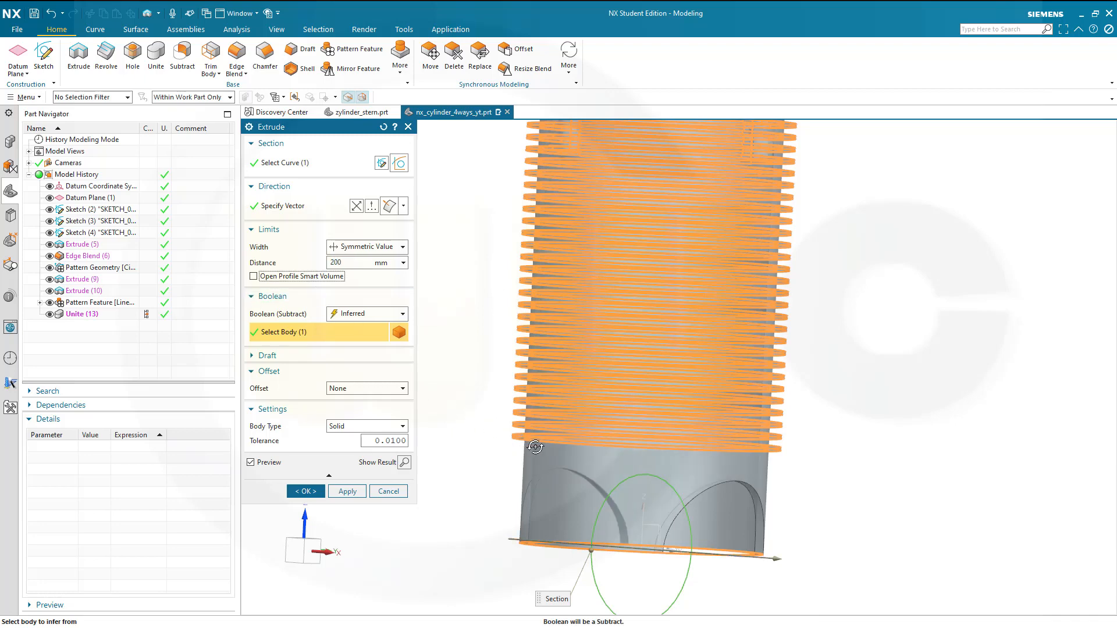
middle_click_drag(535, 446, 464, 452)
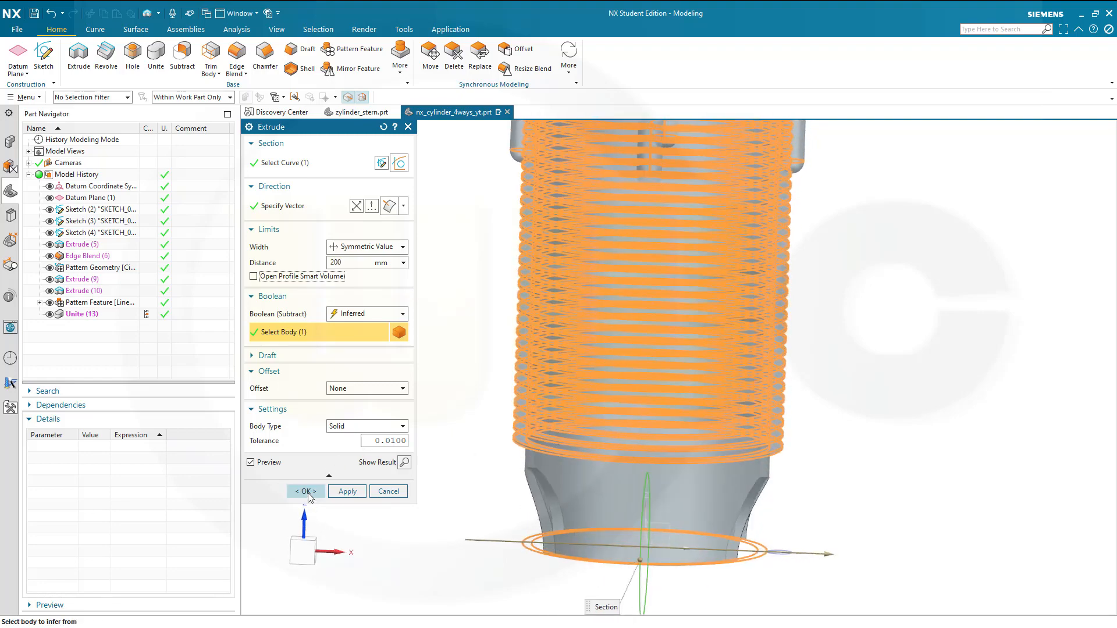
left_click(307, 492)
middle_click_drag(461, 487, 459, 443)
scroll(460, 319, "up", 2)
scroll(462, 317, "down", 4)
scroll(472, 325, "up", 1)
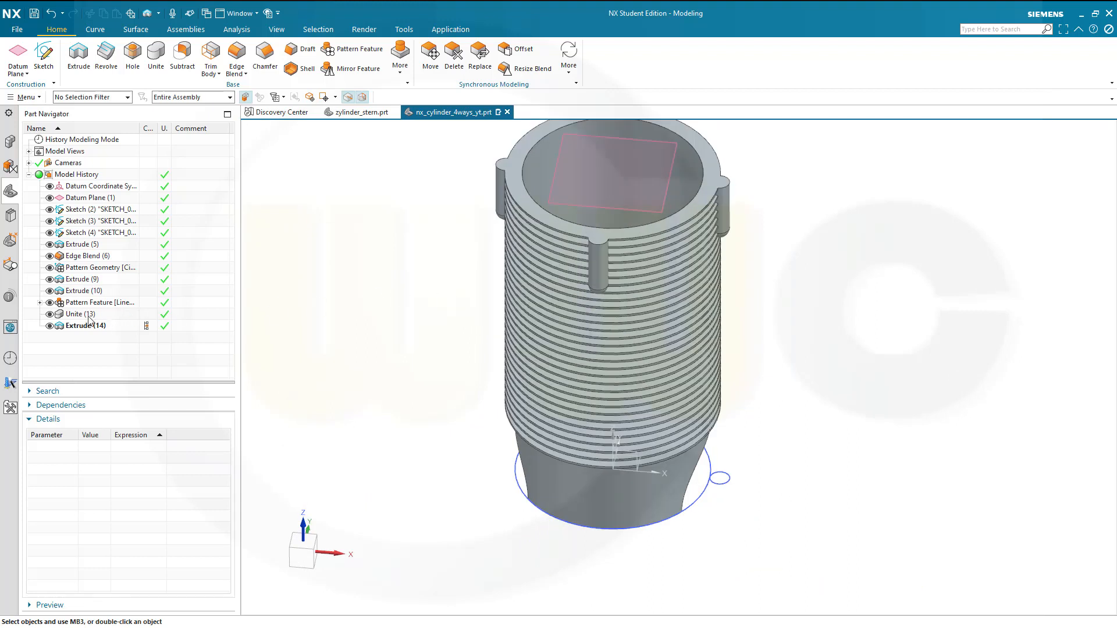
Step: Create a simple 10 mm hole, 20 mm deep with 0° tip angle, at the top arc center of the original small cylinder
left_click(85, 248)
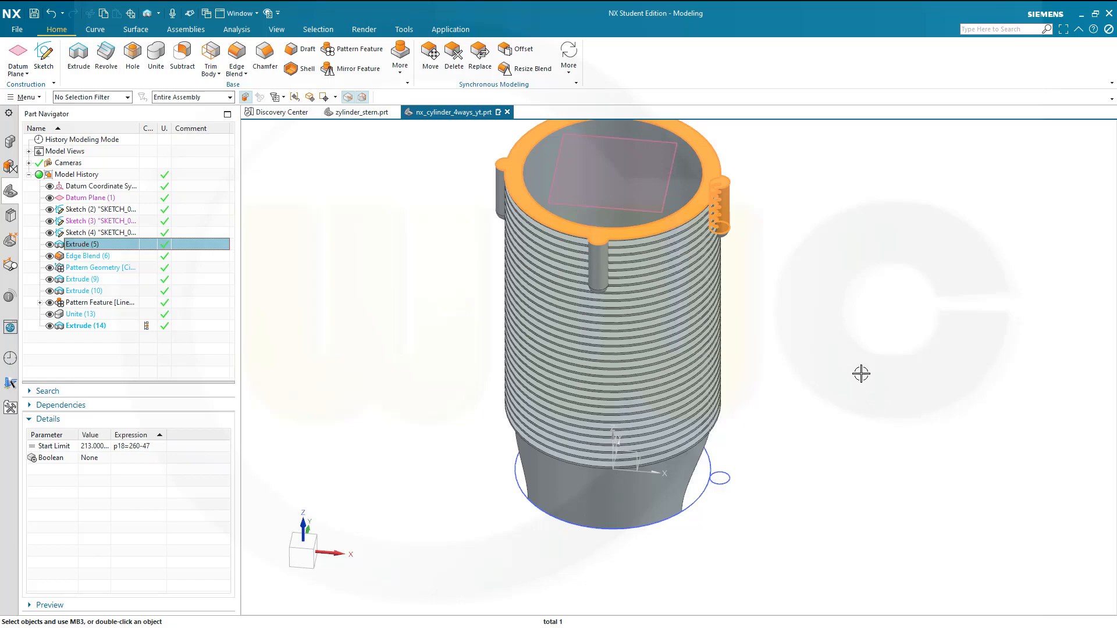
left_click(793, 185)
middle_click_drag(793, 209, 731, 251)
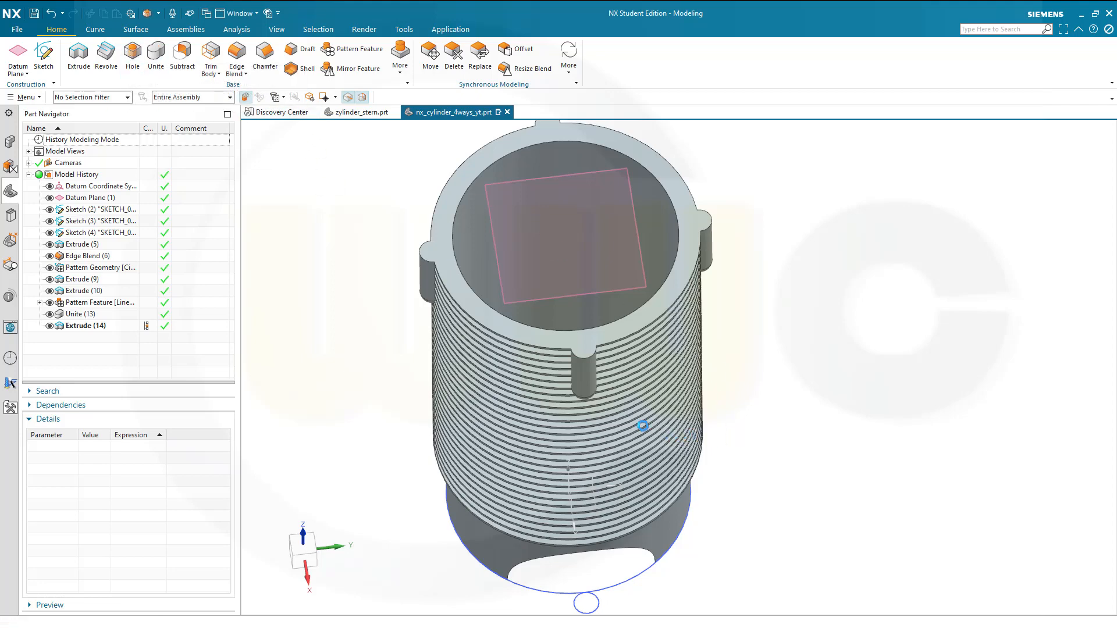
scroll(630, 413, "up", 1)
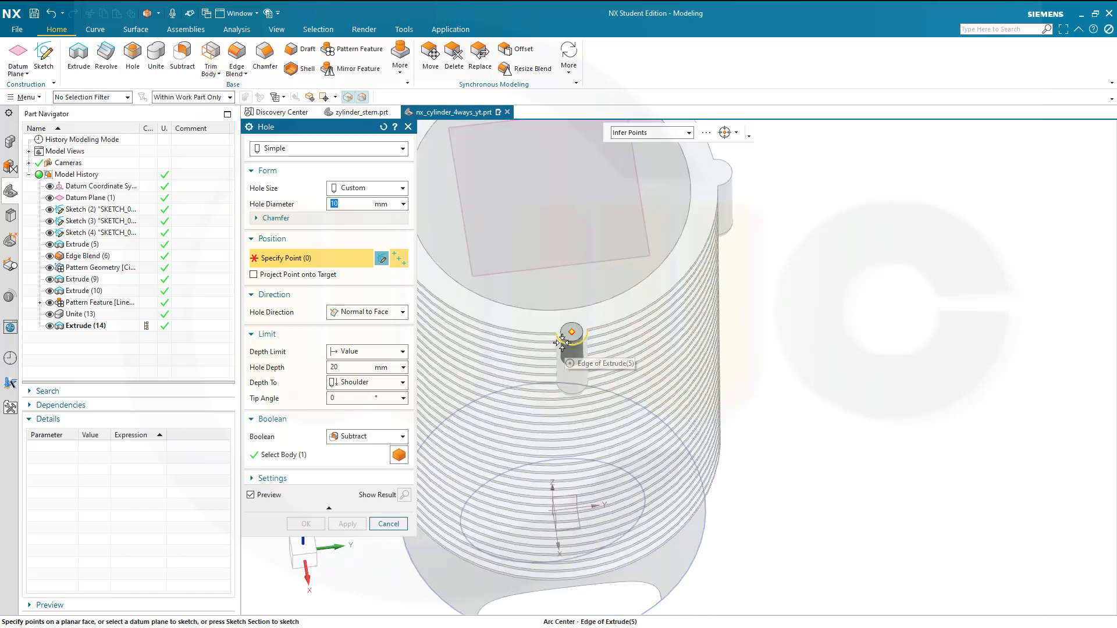
left_click(562, 344)
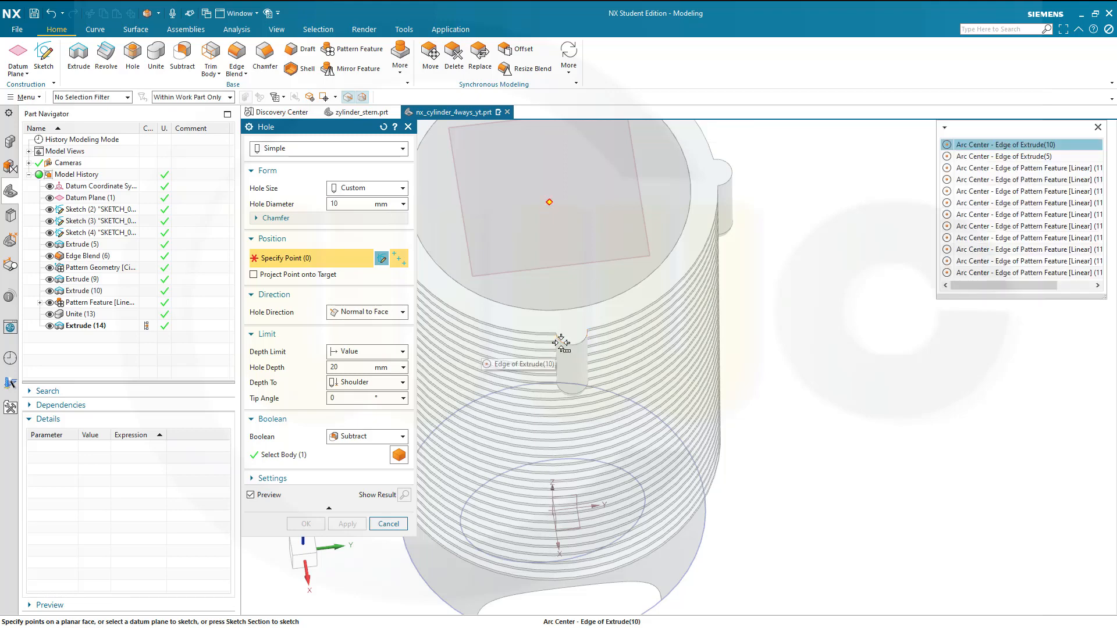
left_click(1022, 157)
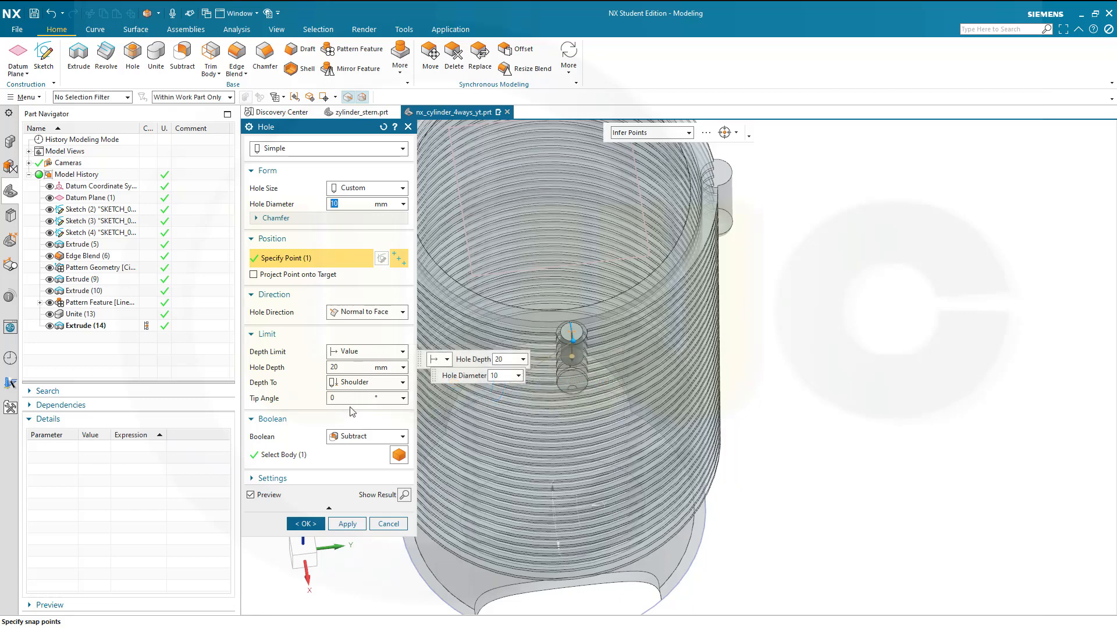
left_click(306, 524)
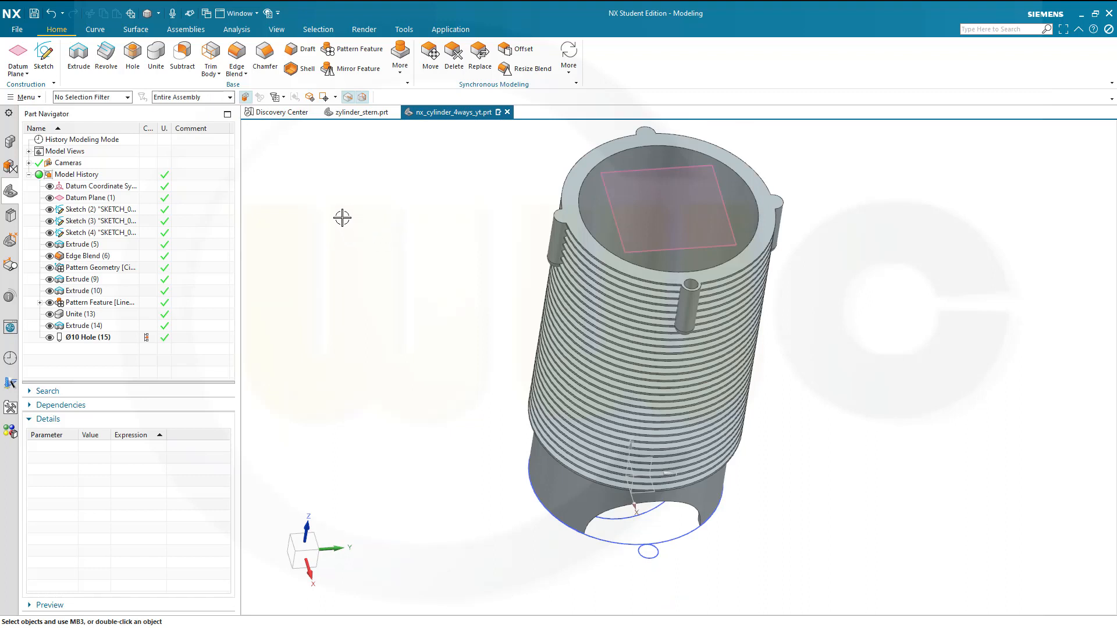
Step: Create a circular Pattern Feature of the 10 mm hole about the vertical axis at the origin, count 4, span 360°
left_click(93, 338)
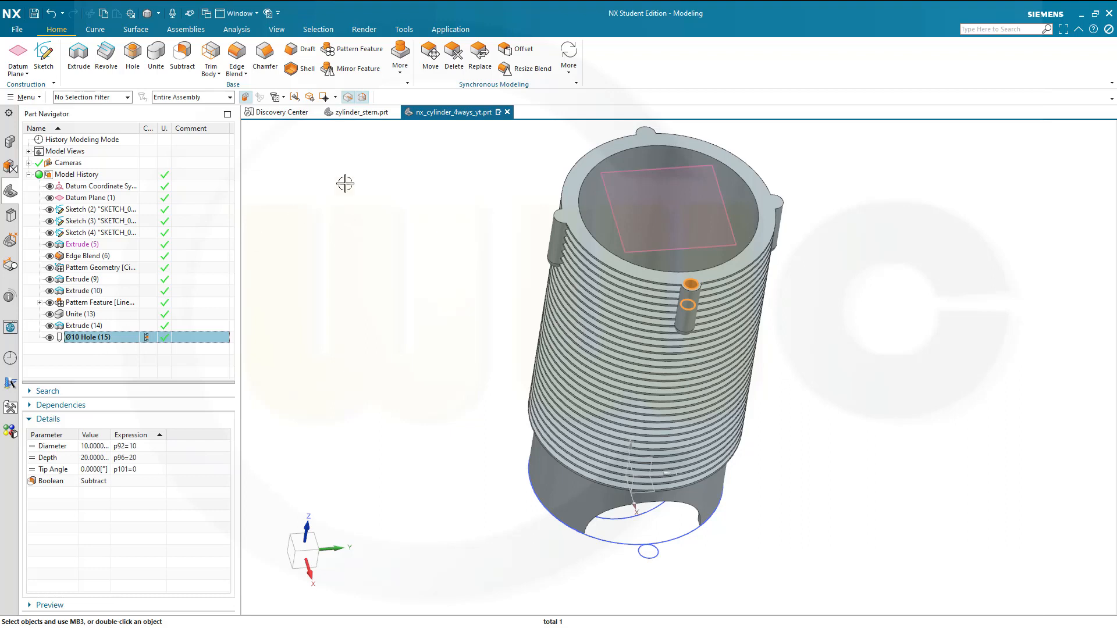
left_click(356, 55)
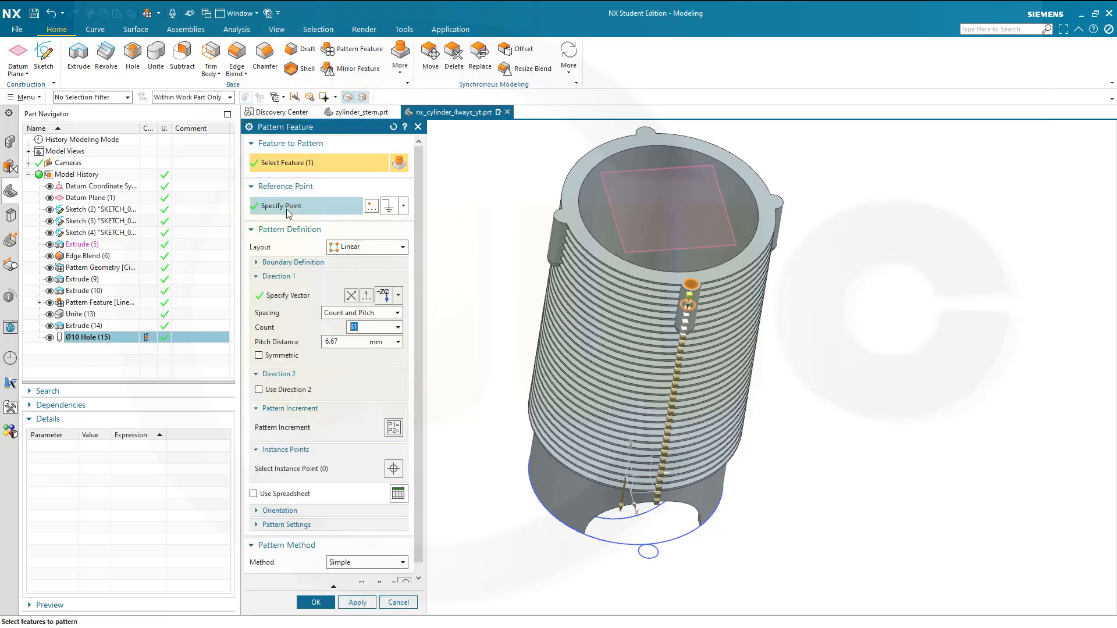
left_click(398, 248)
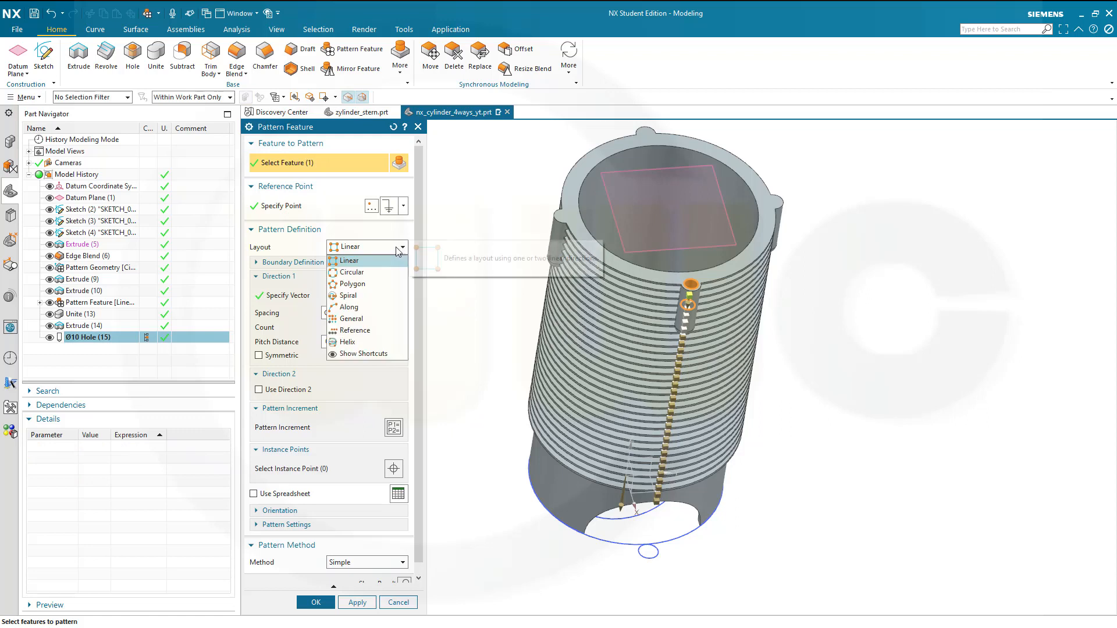
left_click(352, 273)
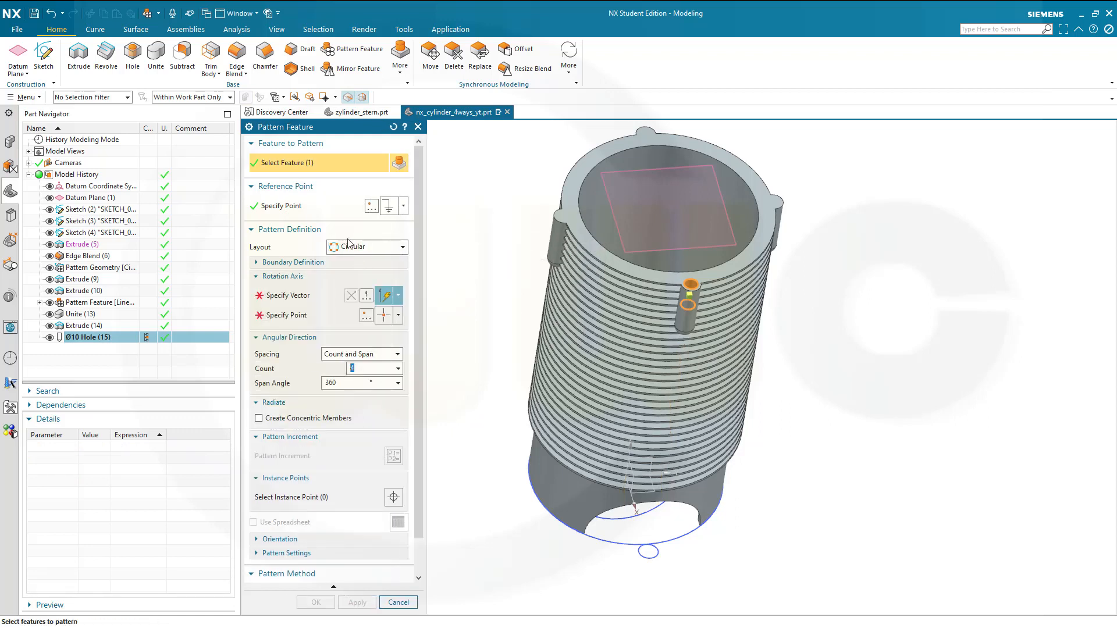
left_click(288, 296)
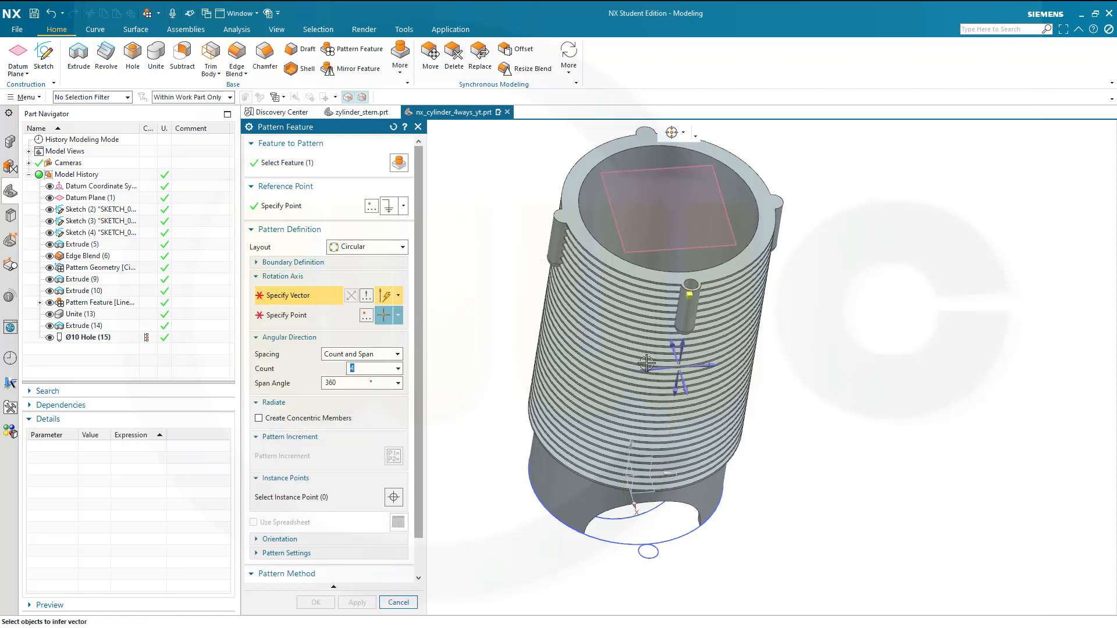
left_click(683, 344)
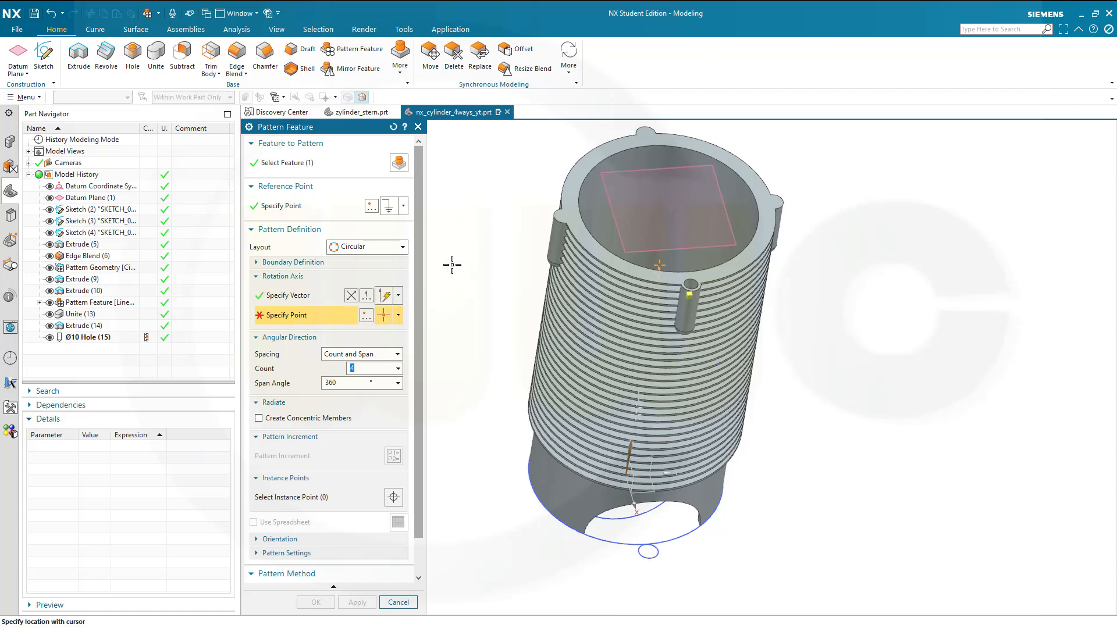
left_click(366, 315)
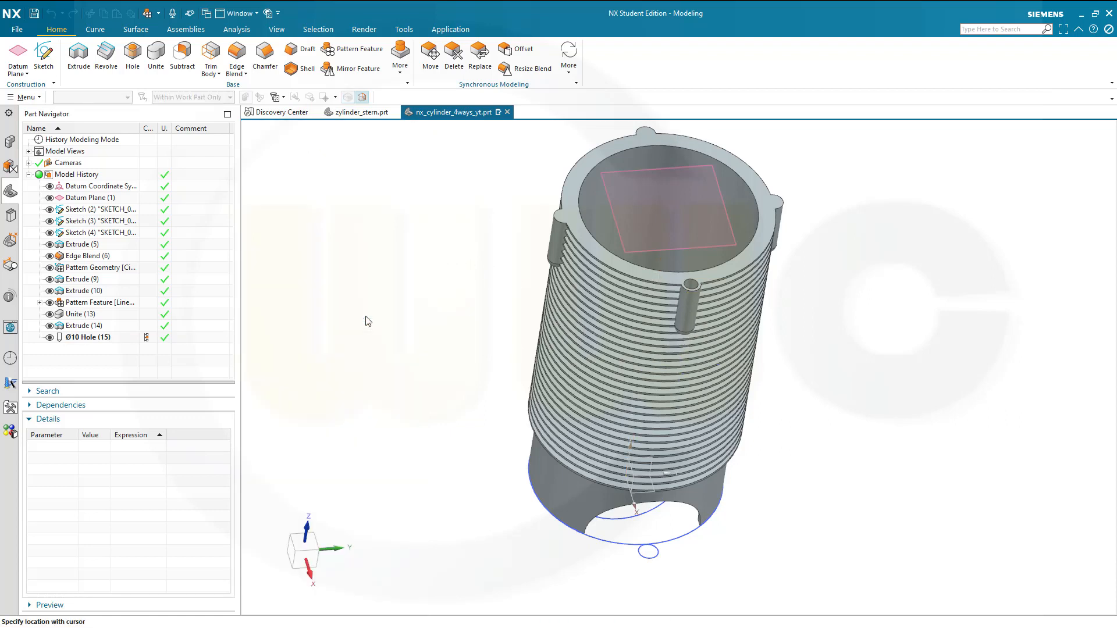
left_click(347, 346)
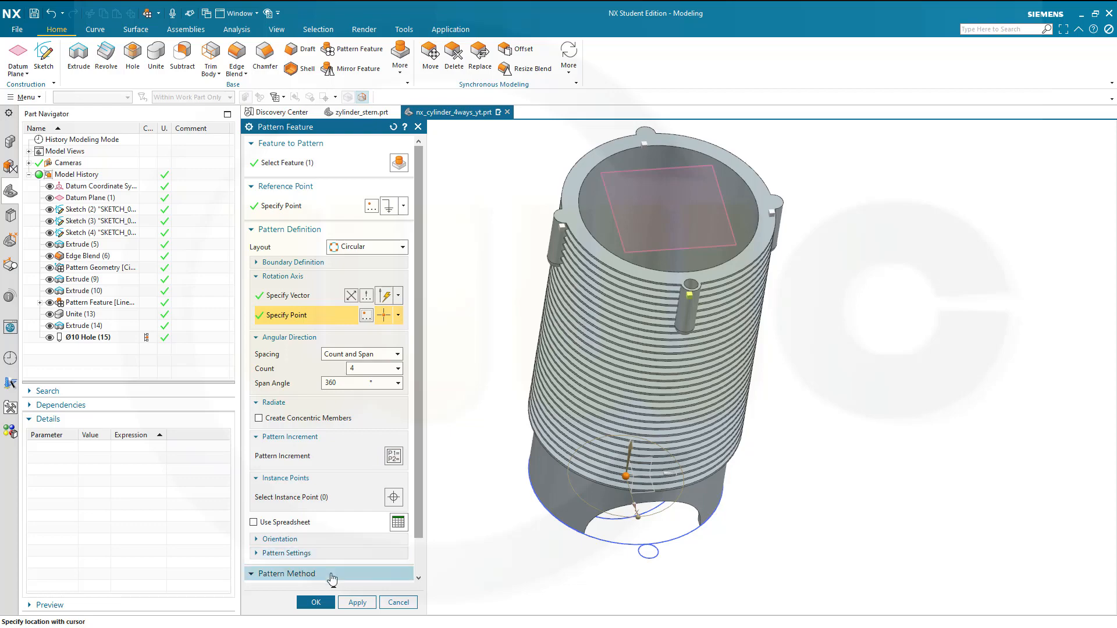
left_click(317, 601)
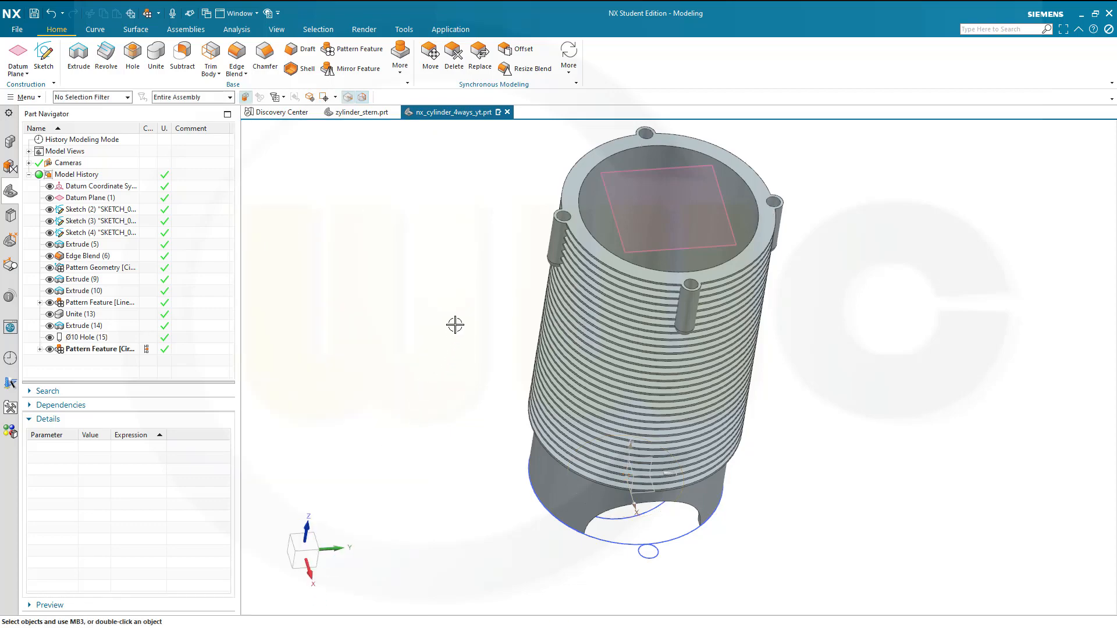
middle_click_drag(453, 305, 422, 306)
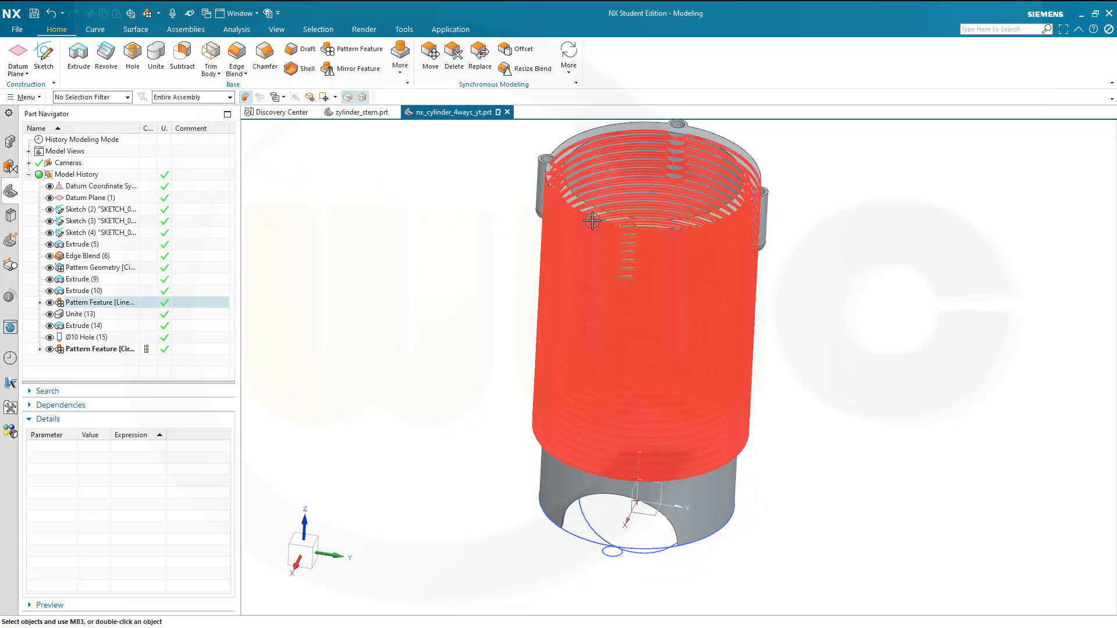
Step: Hide the finished finned cylinder body by way of its circular hole pattern feature
left_click(96, 348)
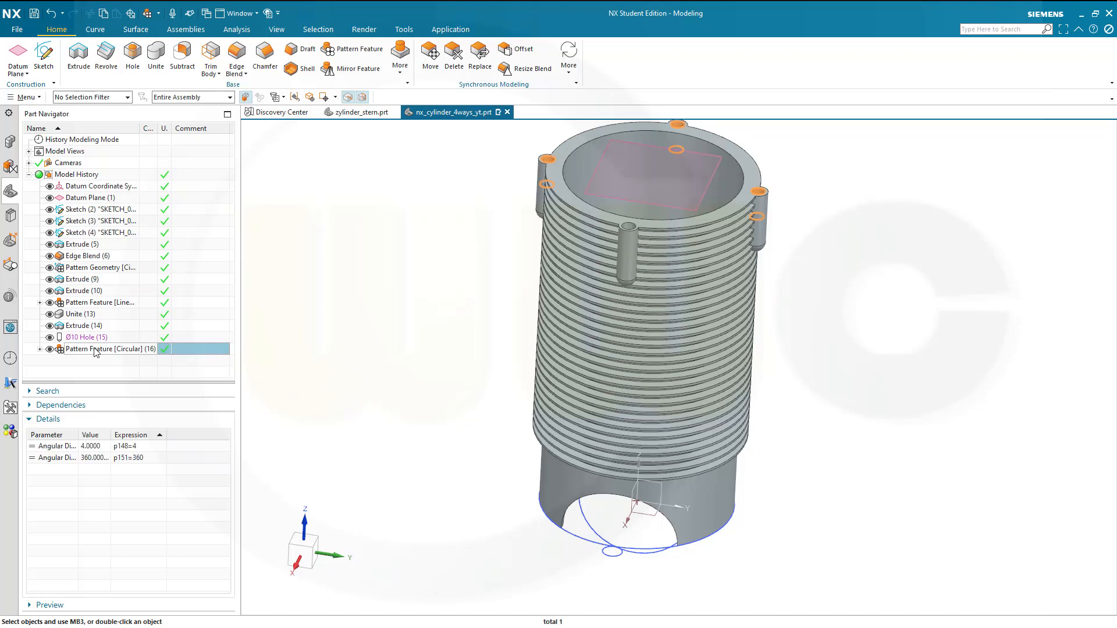
right_click(96, 351)
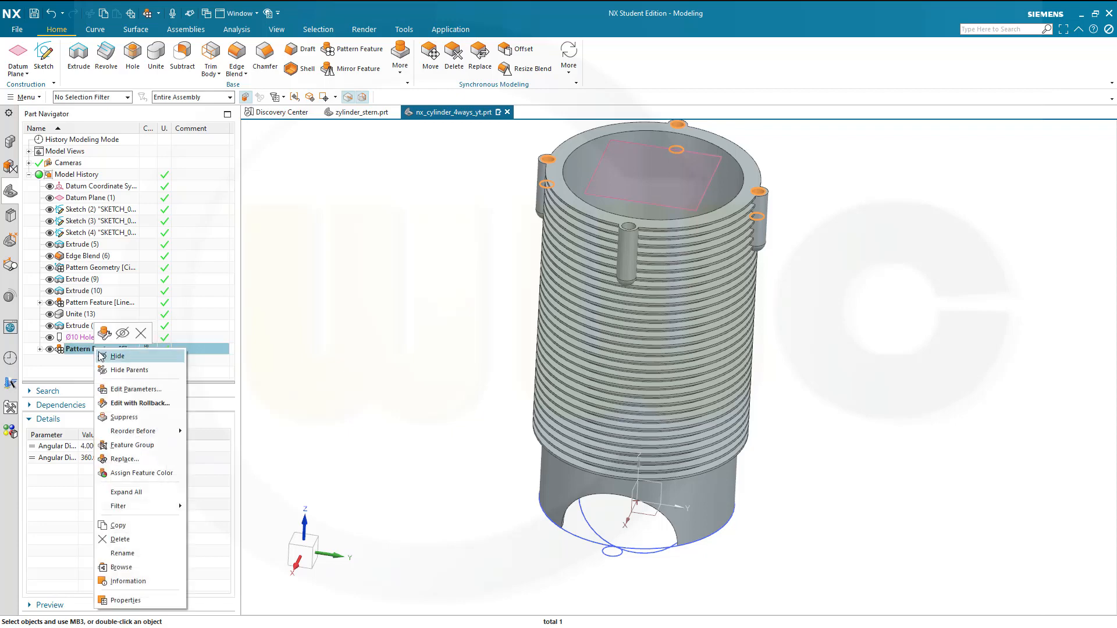
left_click(116, 356)
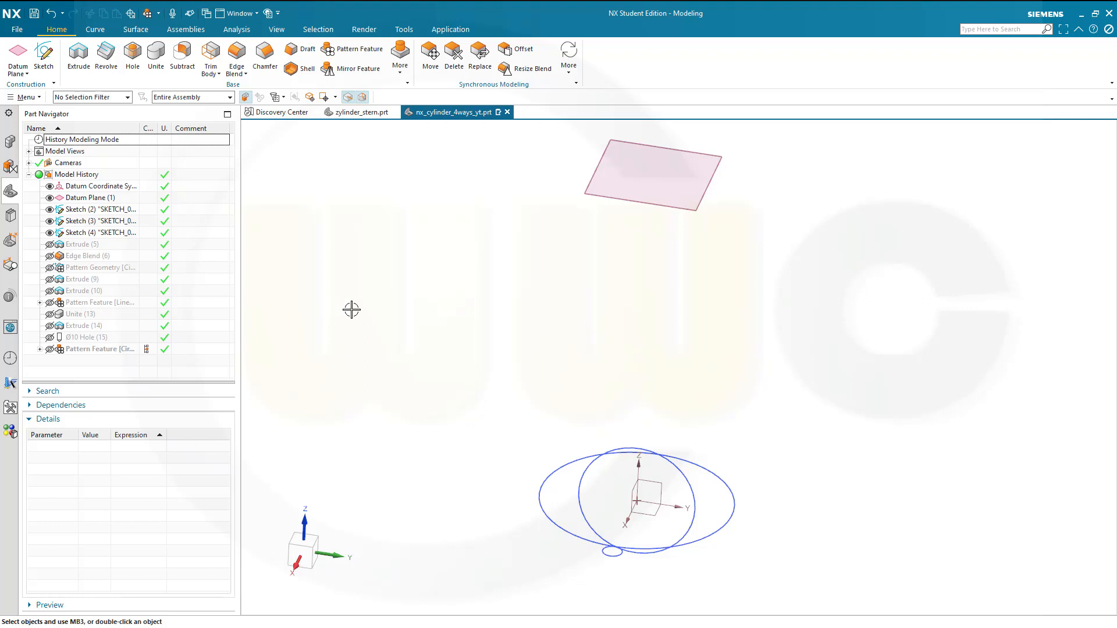
Step: Extrude the large base circle from 0 mm until selected, ending at the upper datum plane, as a new solid
left_click(78, 54)
left_click(730, 516)
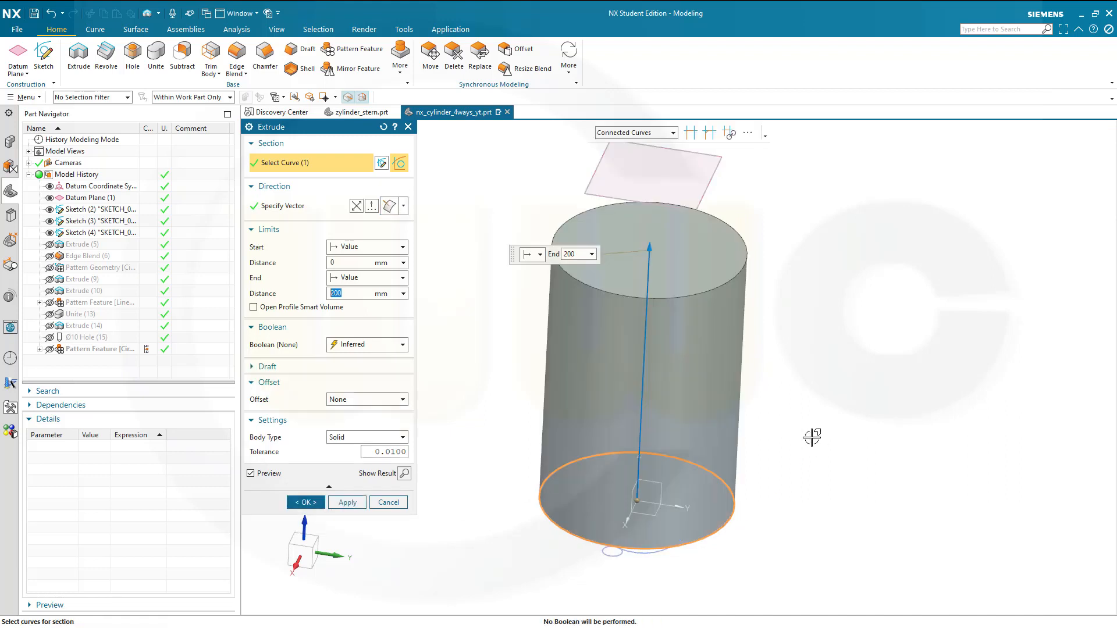
left_click(401, 294)
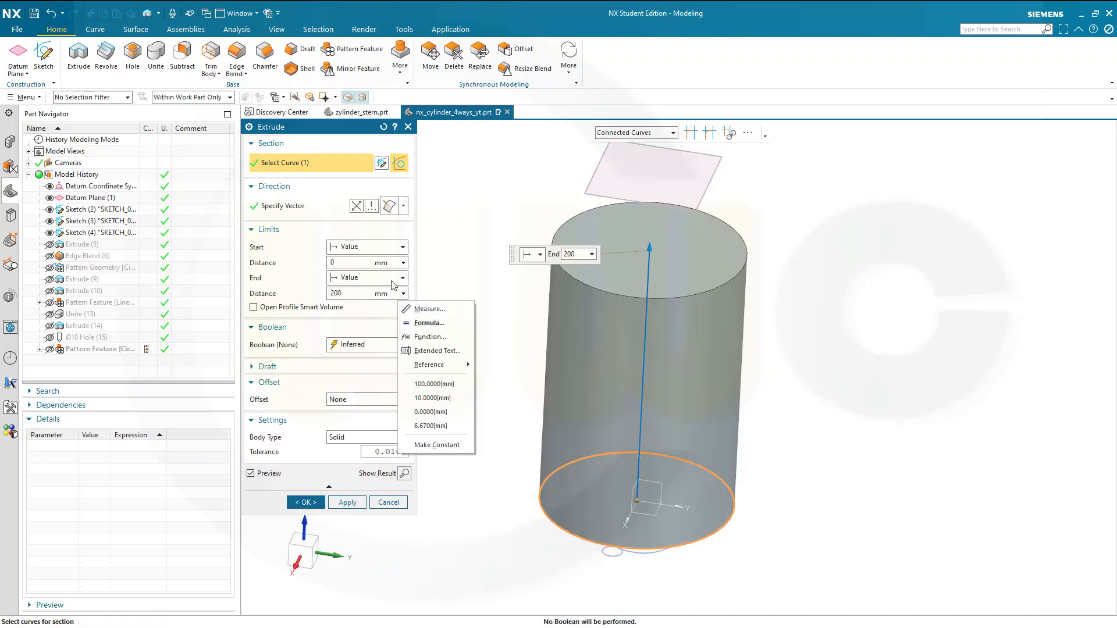
left_click(393, 279)
left_click(379, 332)
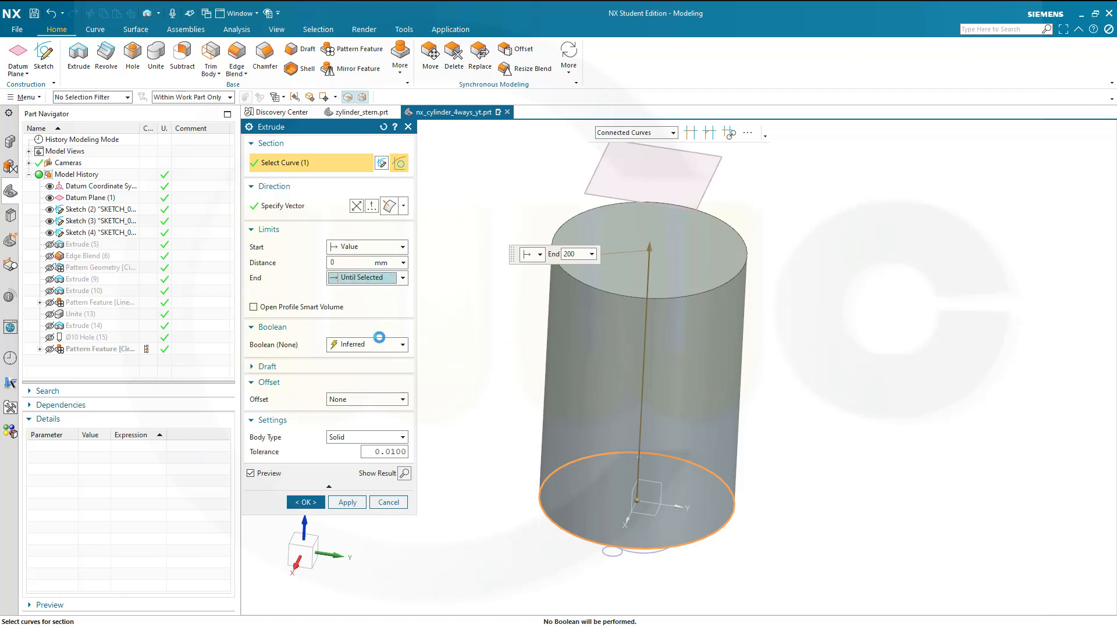
left_click(643, 200)
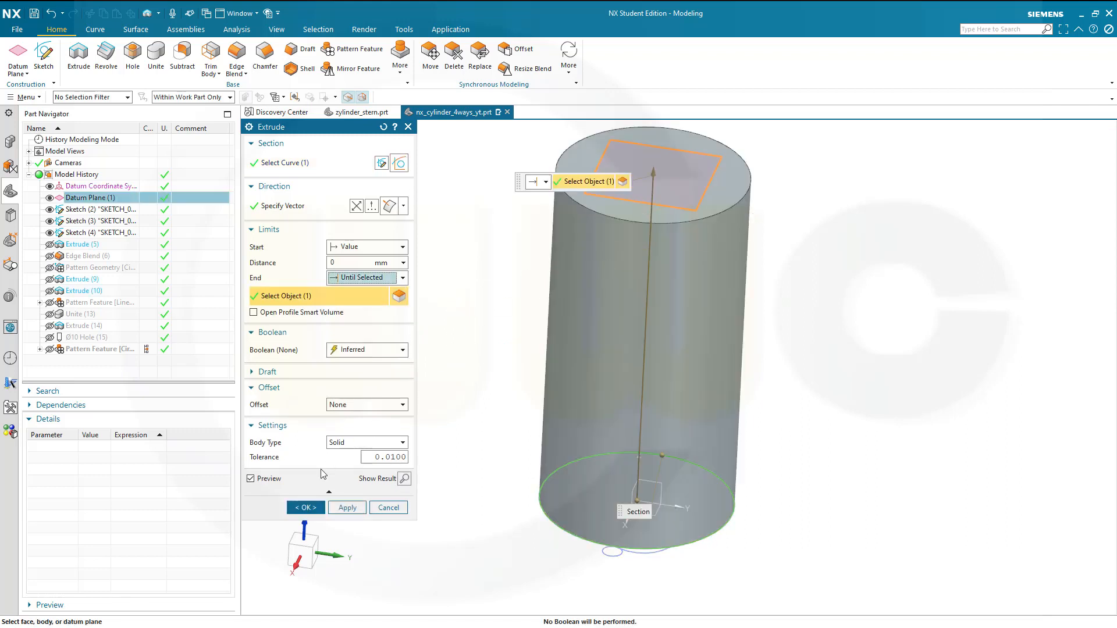
left_click(304, 507)
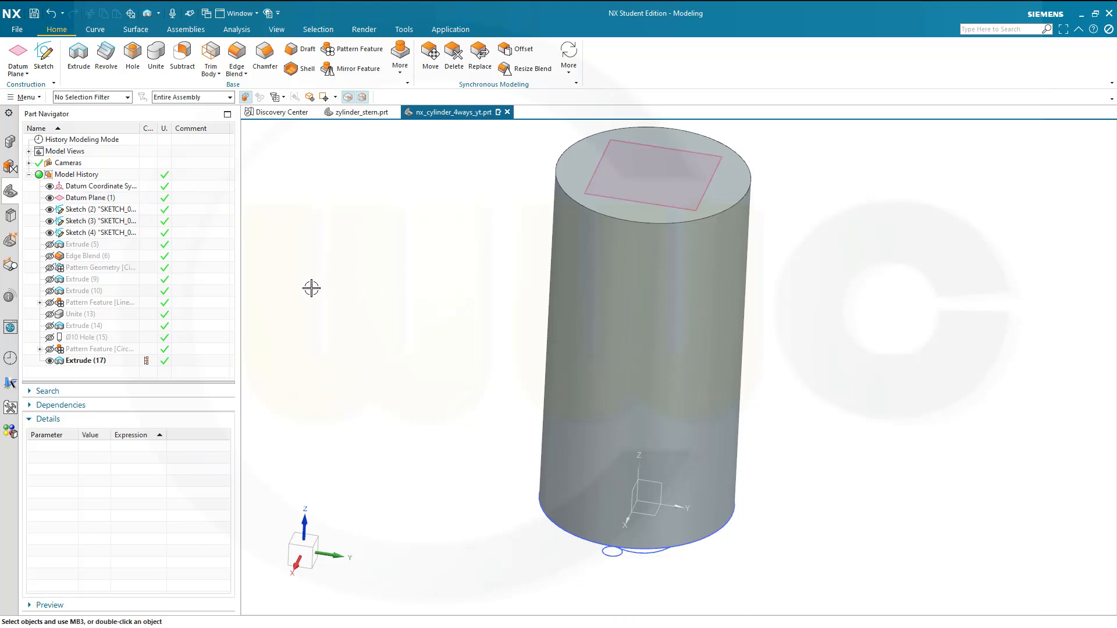
Step: Copy the large base circle sketch and paste it onto the upper datum plane, defining its coordinate system by that plane, the Y direction and the origin
left_click(117, 213)
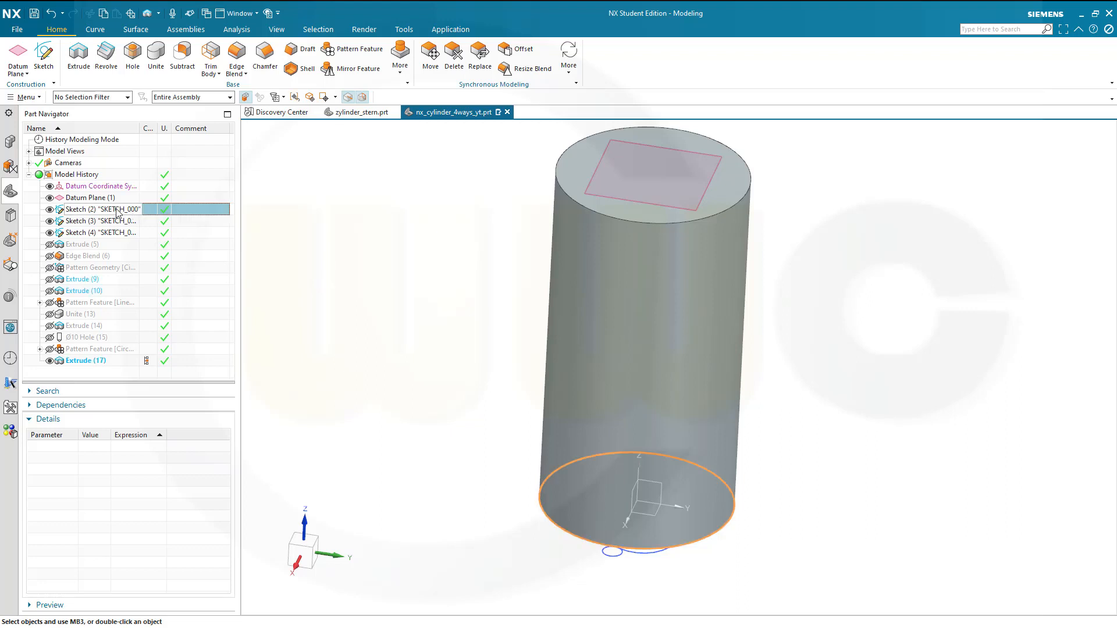
right_click(117, 212)
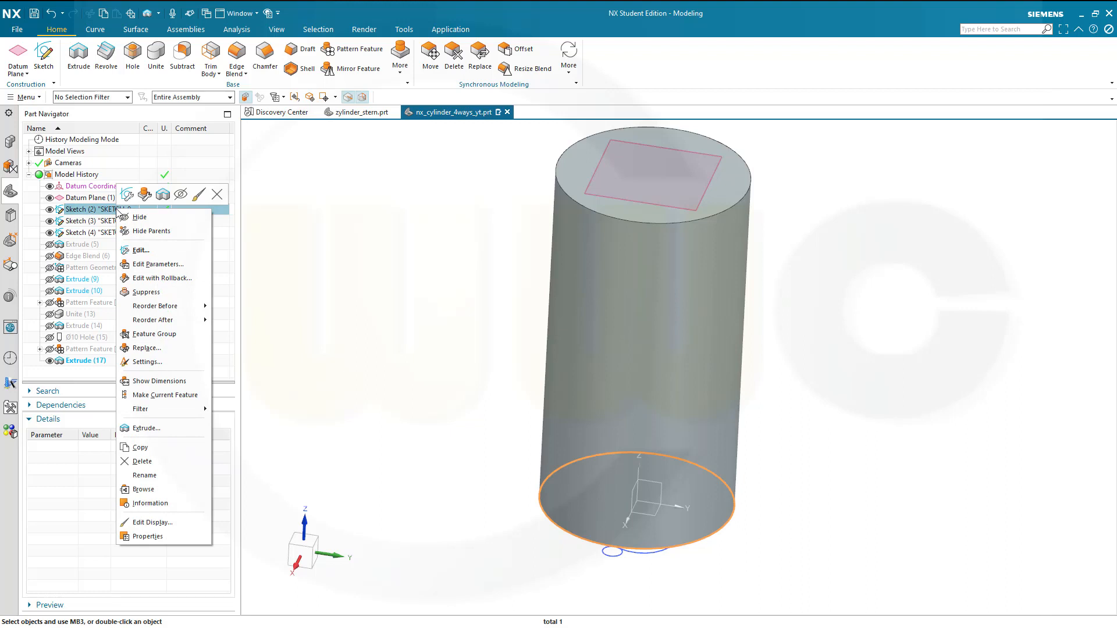
left_click(141, 447)
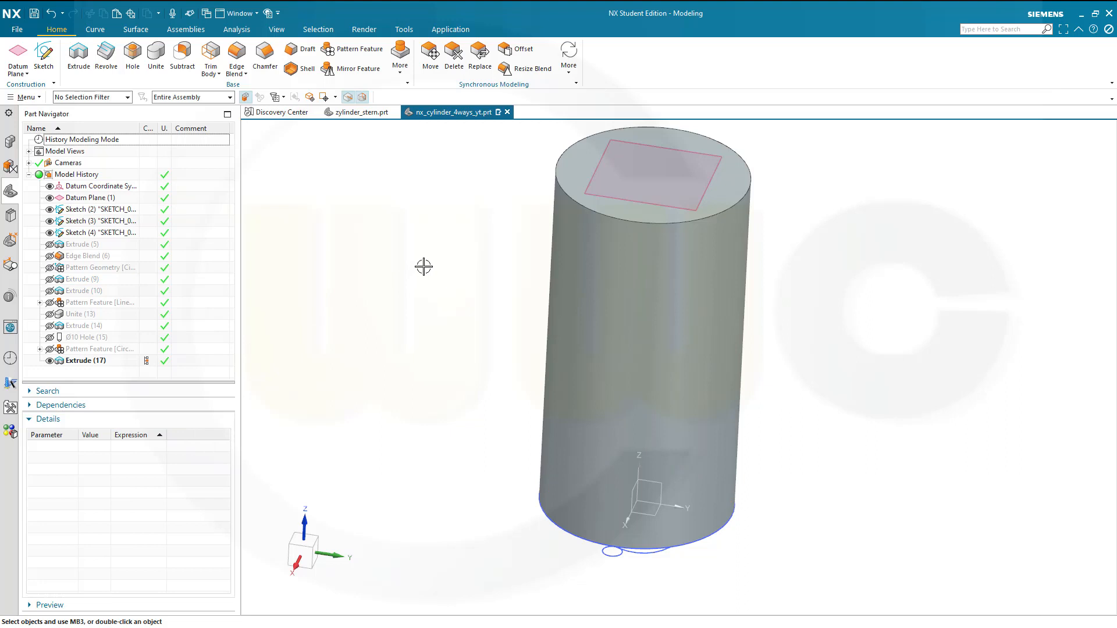
key("ctrl+v")
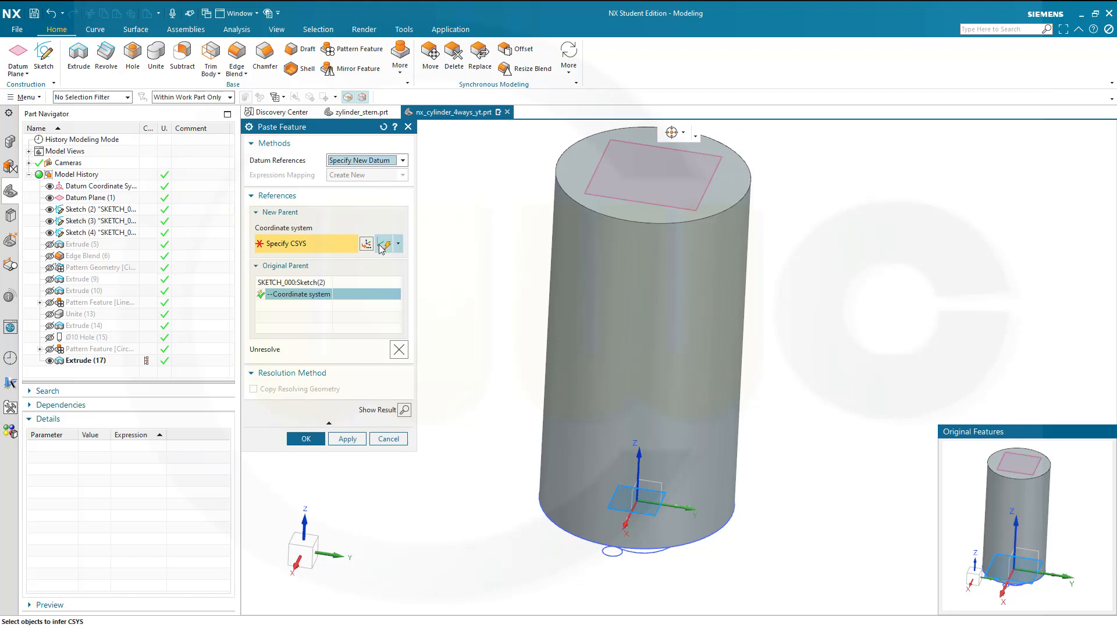
left_click(399, 244)
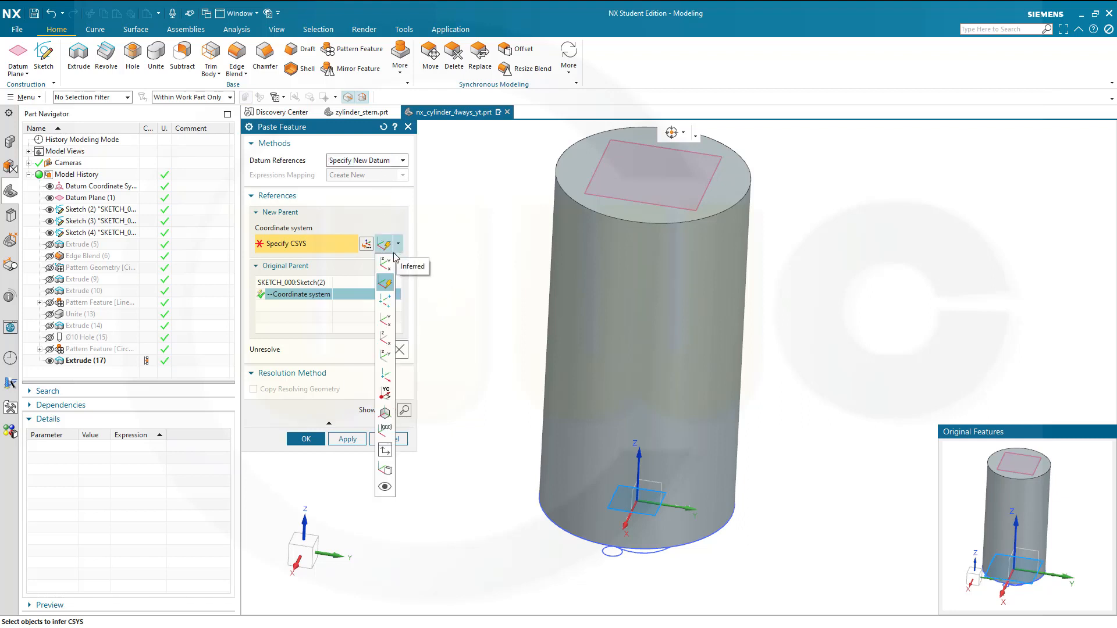
left_click(385, 395)
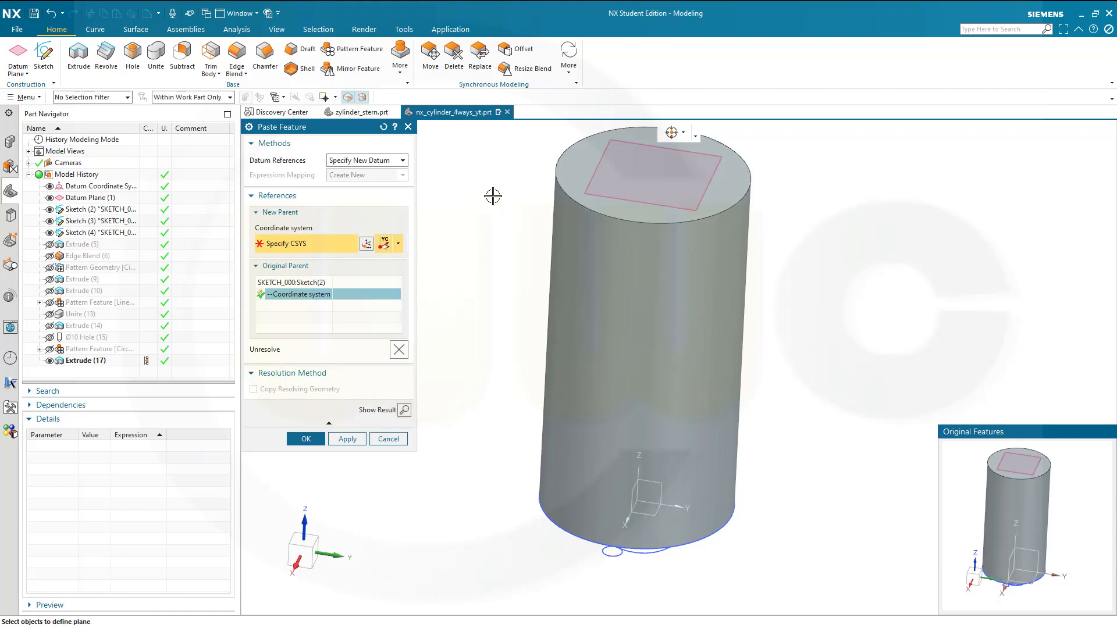
left_click(91, 198)
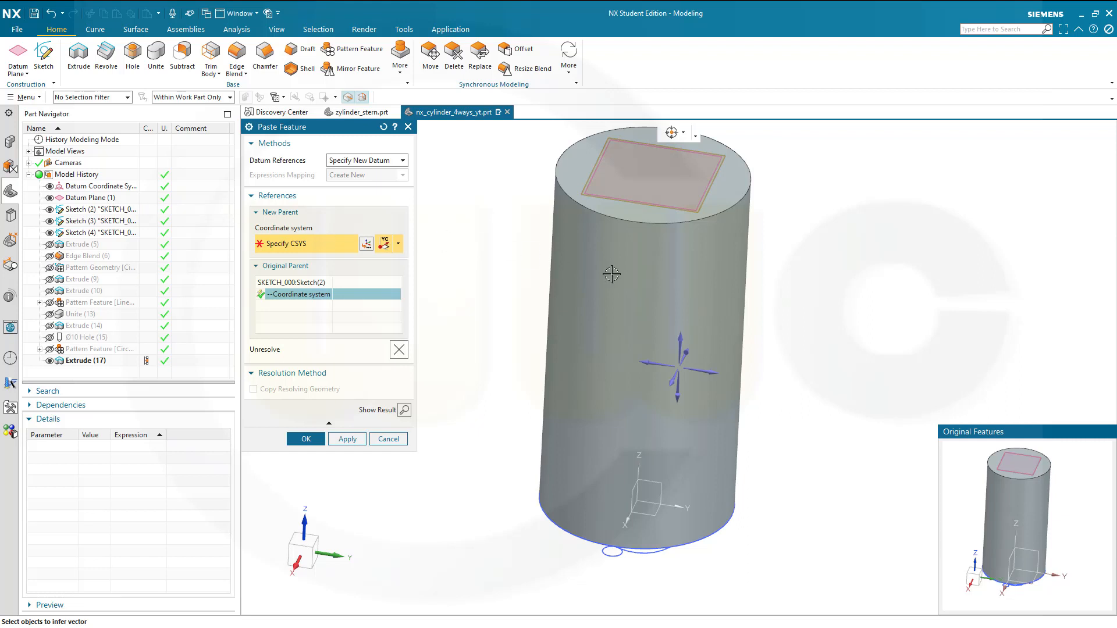
left_click(714, 373)
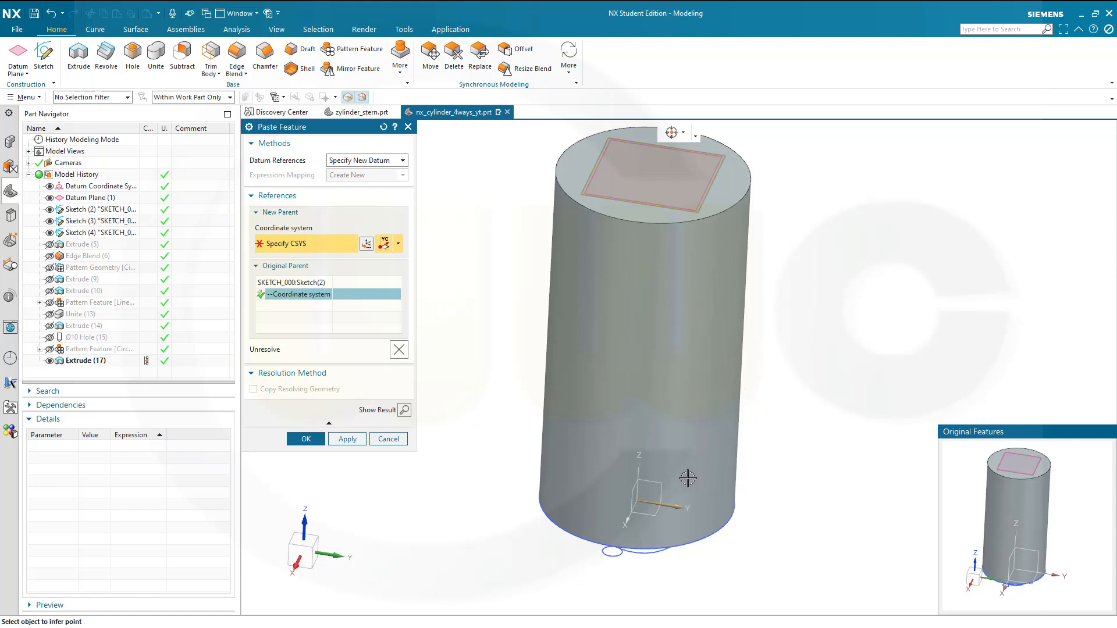
left_click(636, 500)
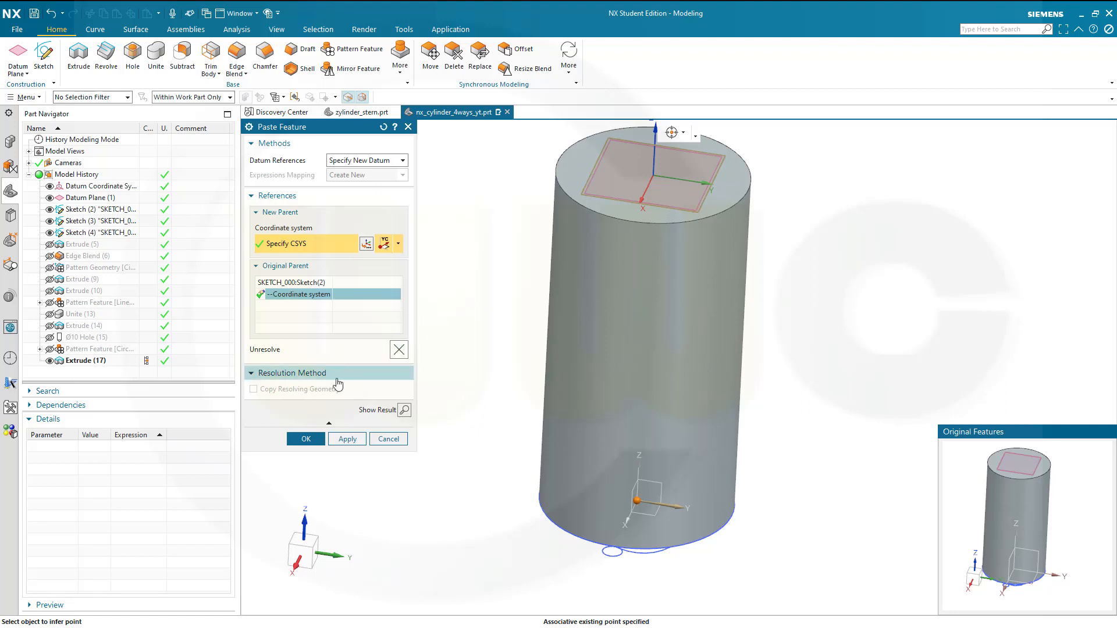
left_click(305, 438)
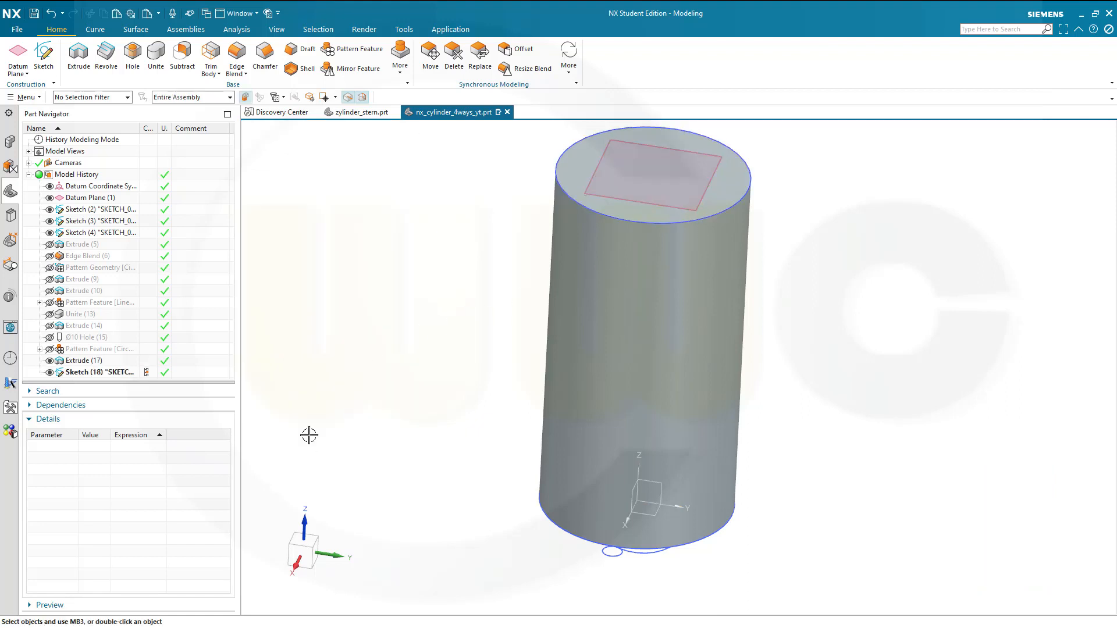
Step: Edit the pasted sketch on the datum plane, setting the circle's diameter to 150 mm with the entire sketch scaled, and finish it
left_click(117, 373)
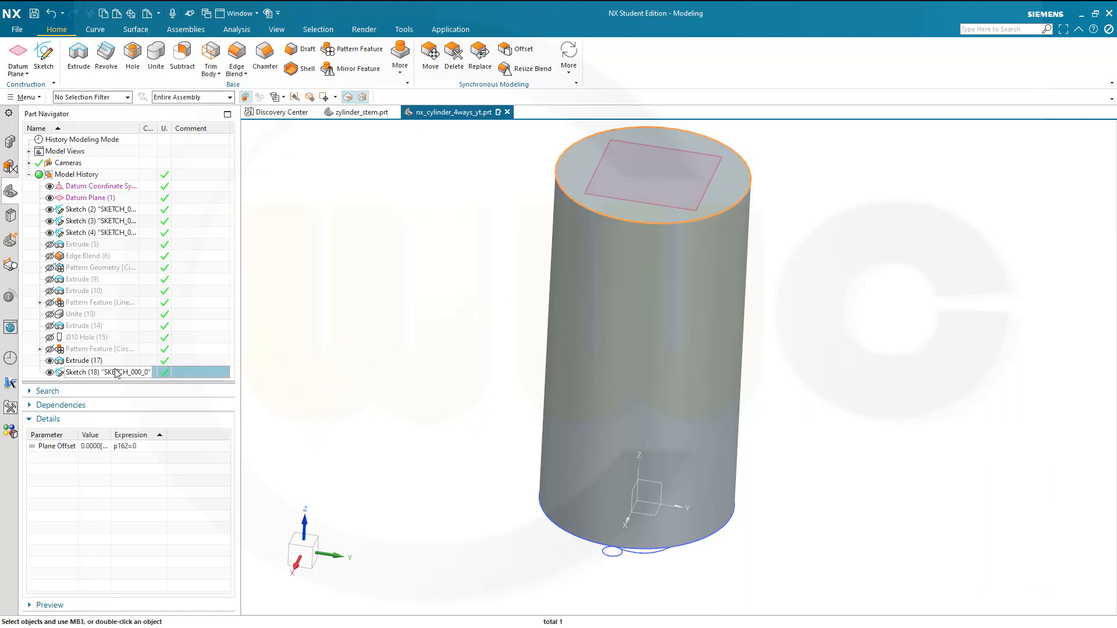
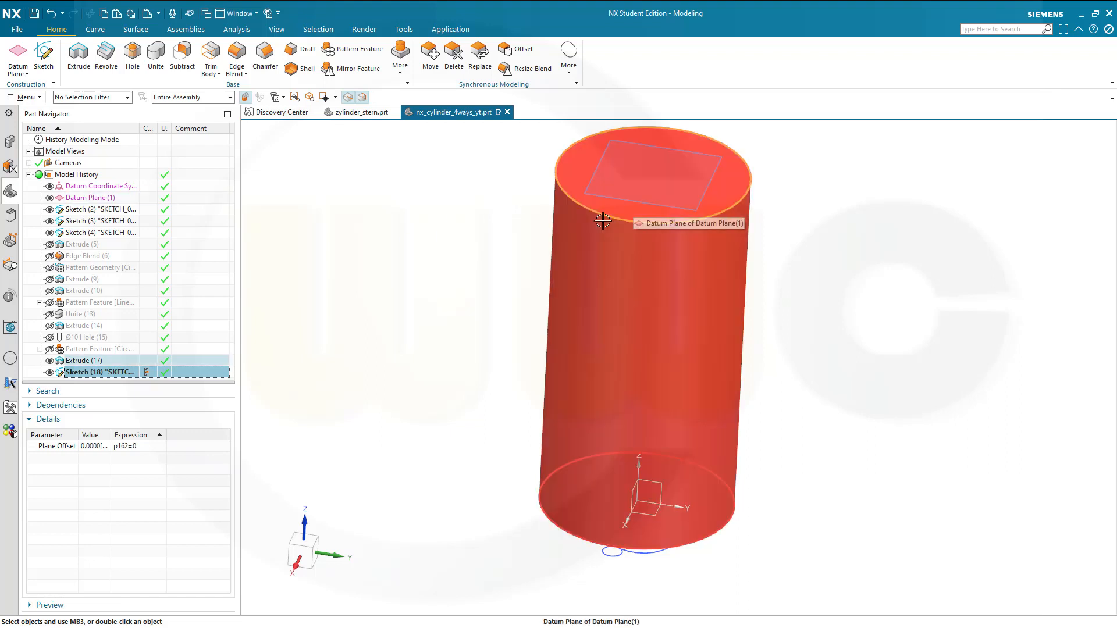
double_click(95, 374)
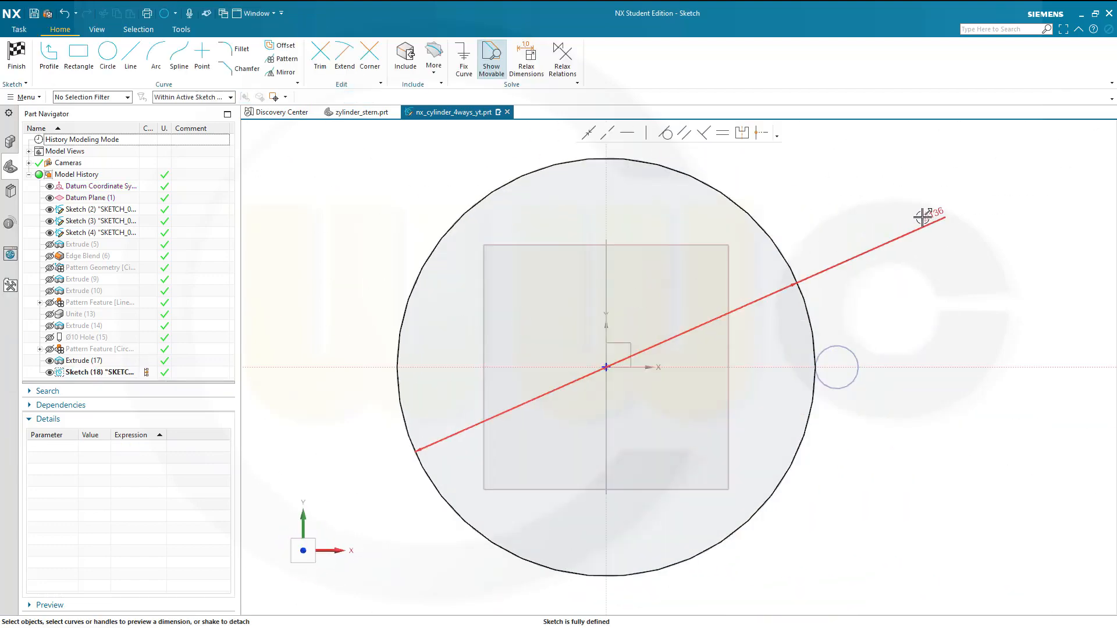
double_click(925, 215)
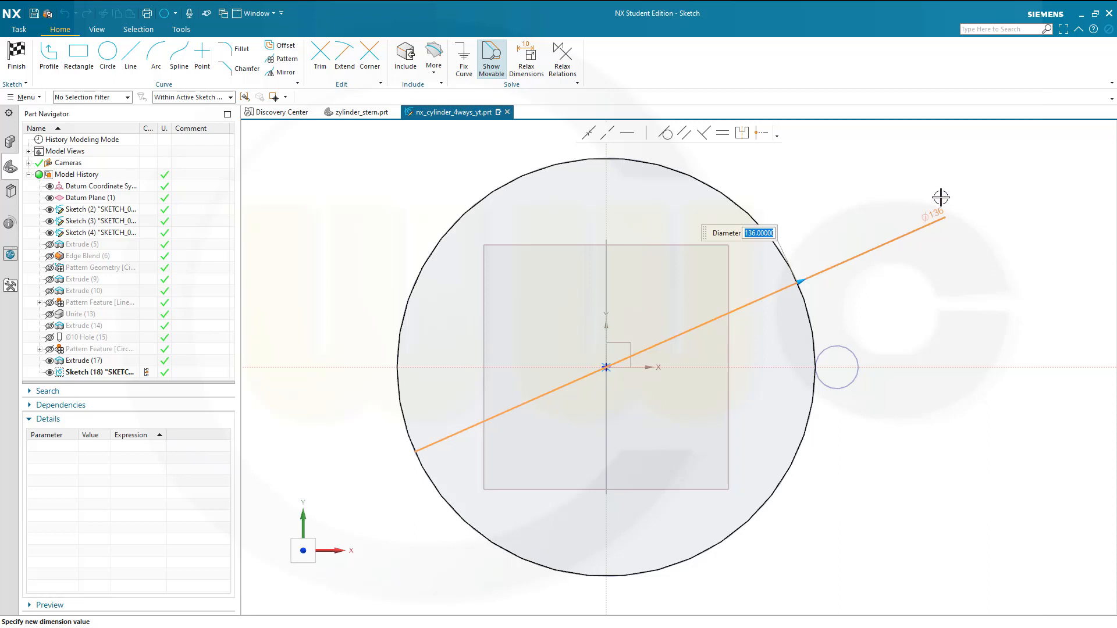
type("150")
key("Return")
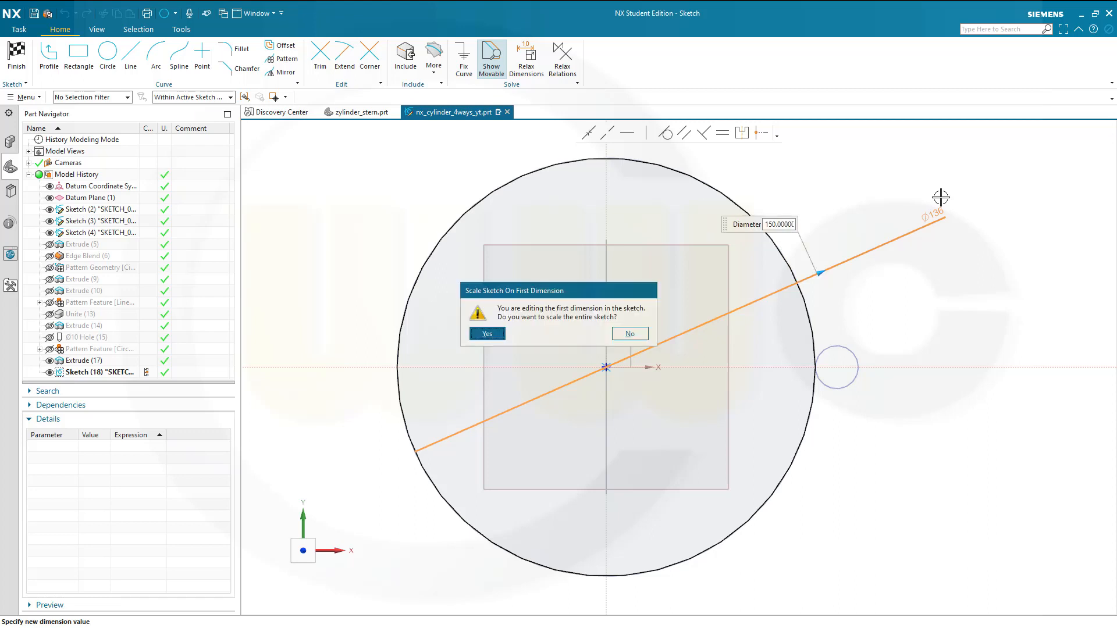
left_click(489, 334)
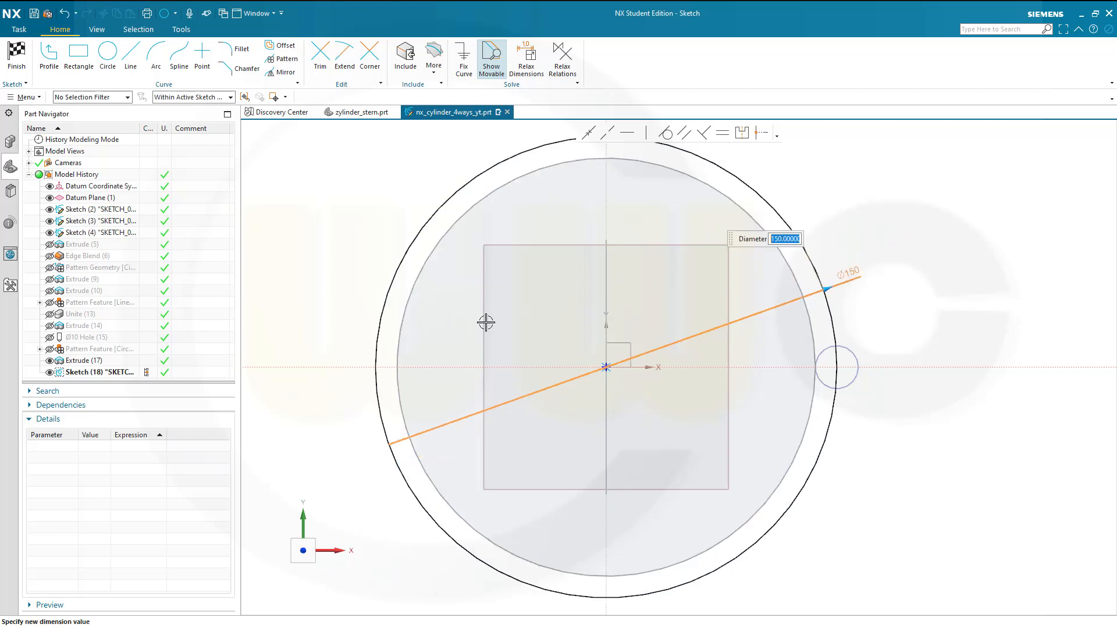
left_click(16, 56)
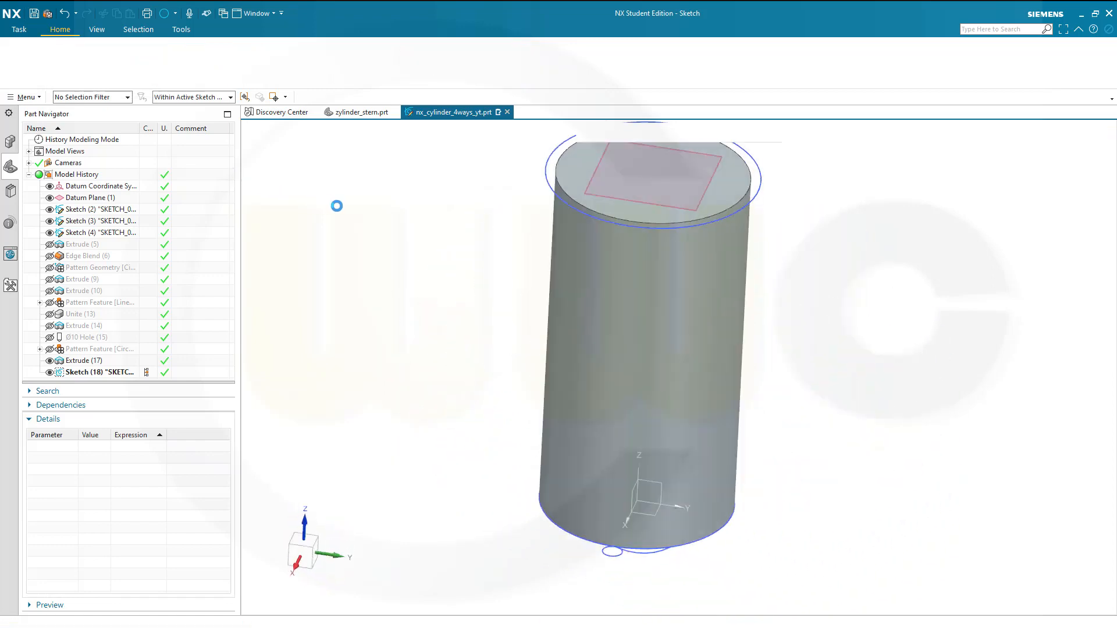
Step: Extrude the 150 mm circle 1.67 mm downward from the datum plane and unite it with the solid cylinder
left_click(79, 55)
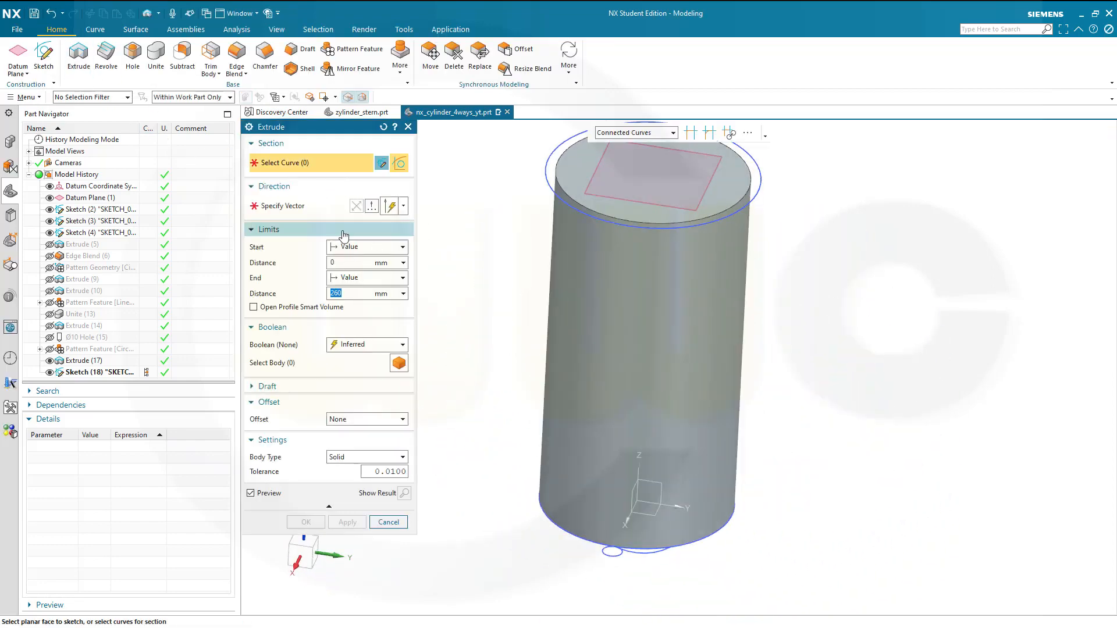
left_click(546, 176)
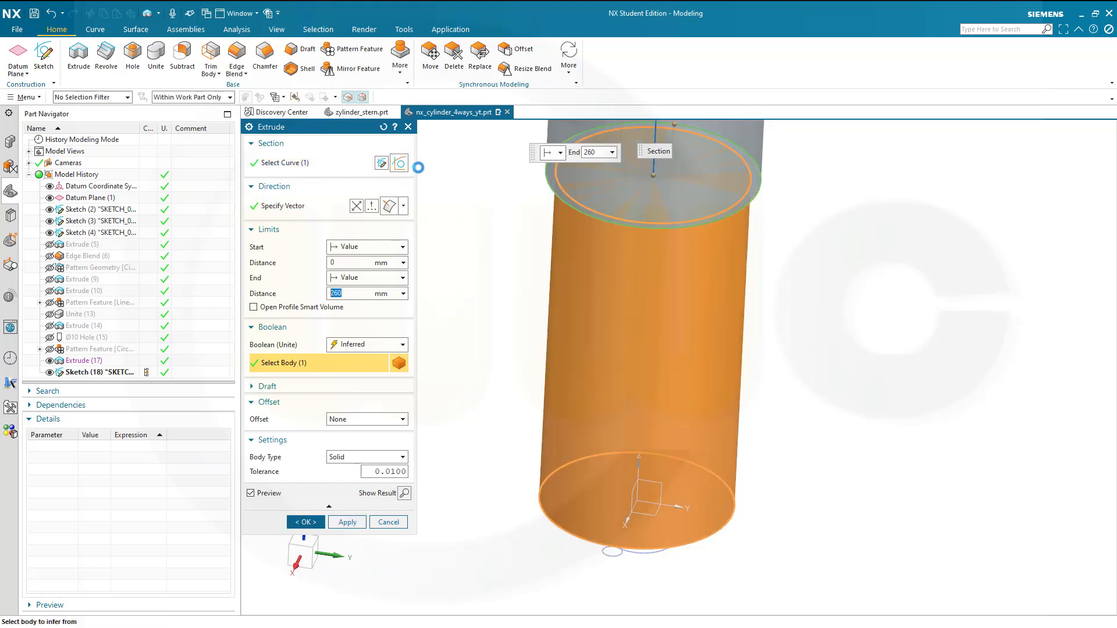
left_click(357, 206)
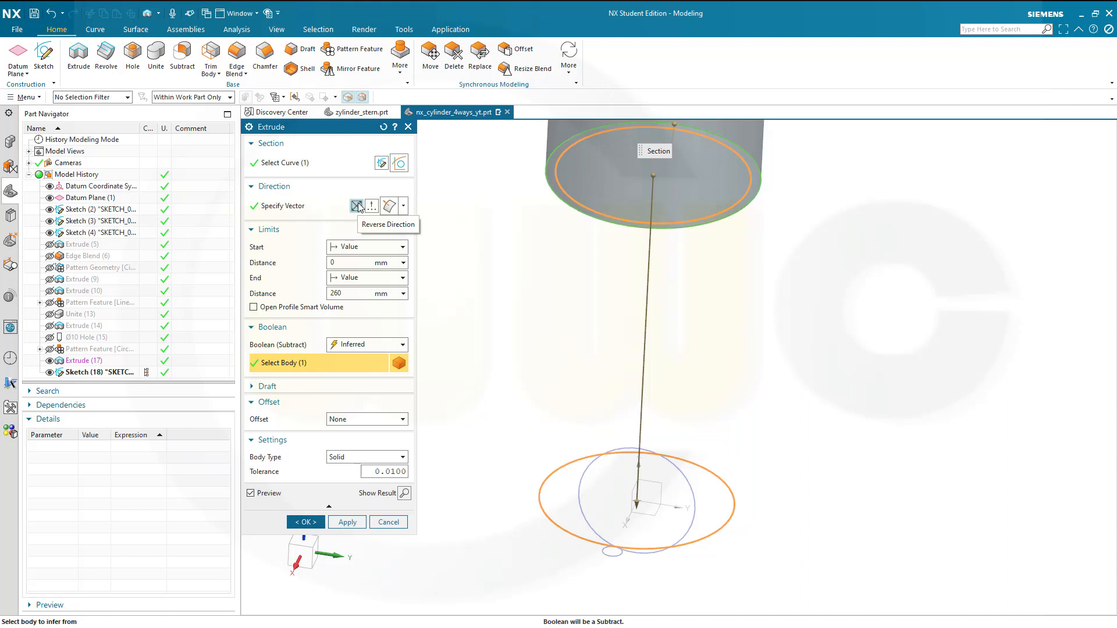
left_click(357, 206)
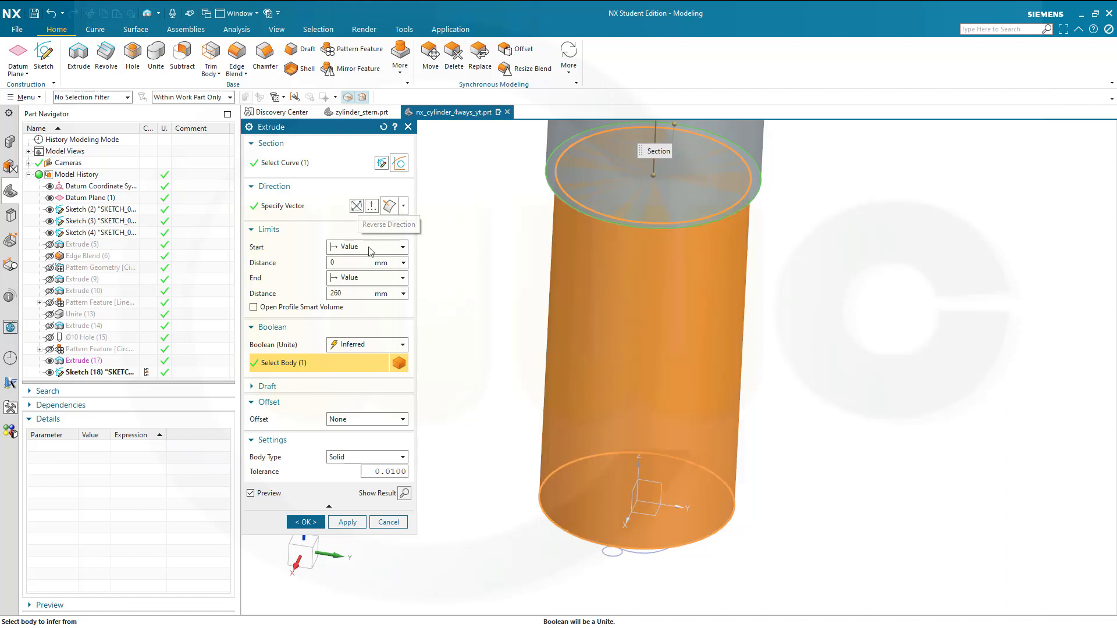
left_click(402, 345)
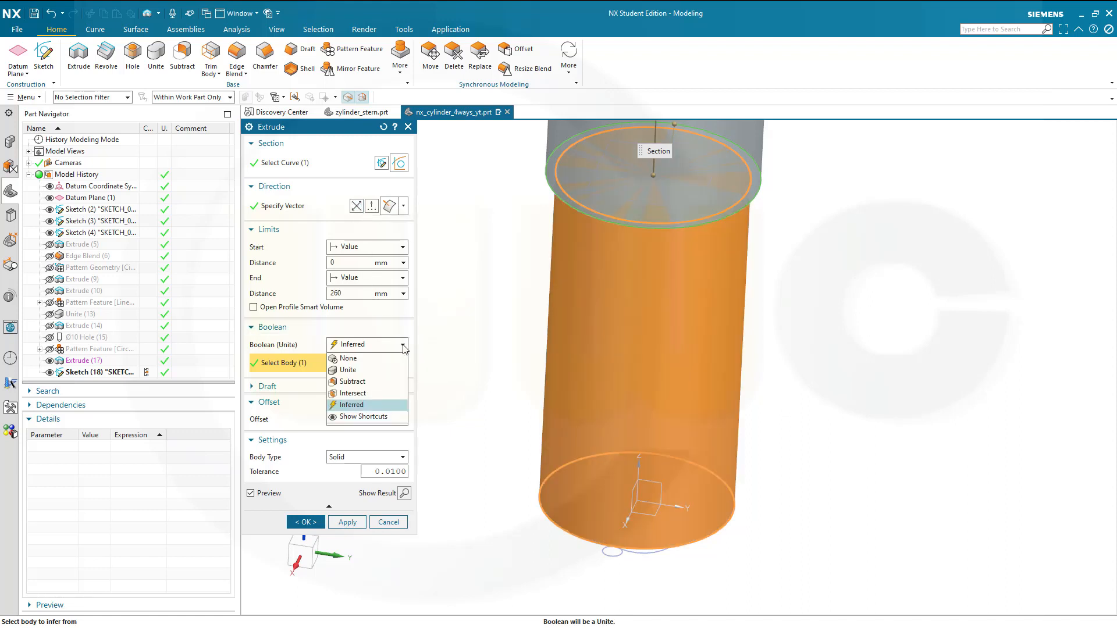
left_click(362, 370)
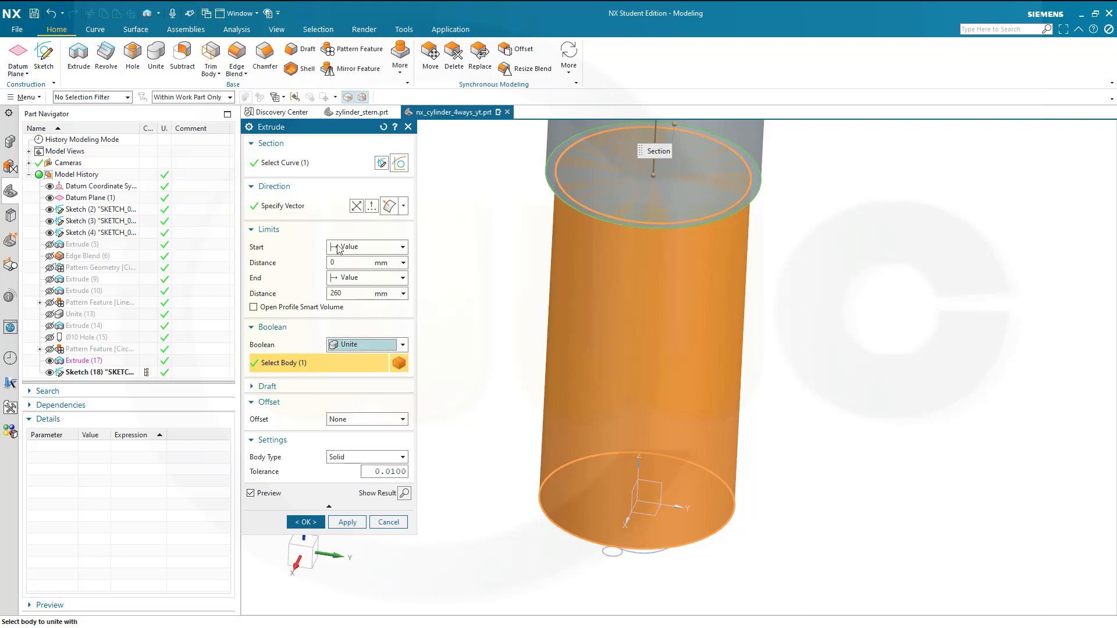
left_click(356, 206)
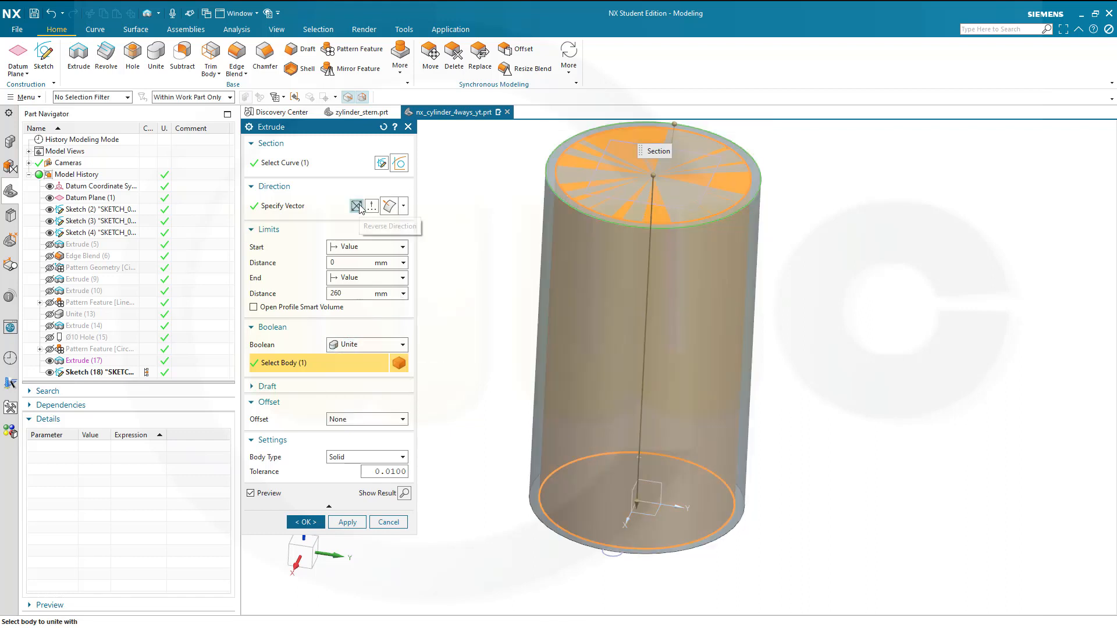
left_click(353, 293)
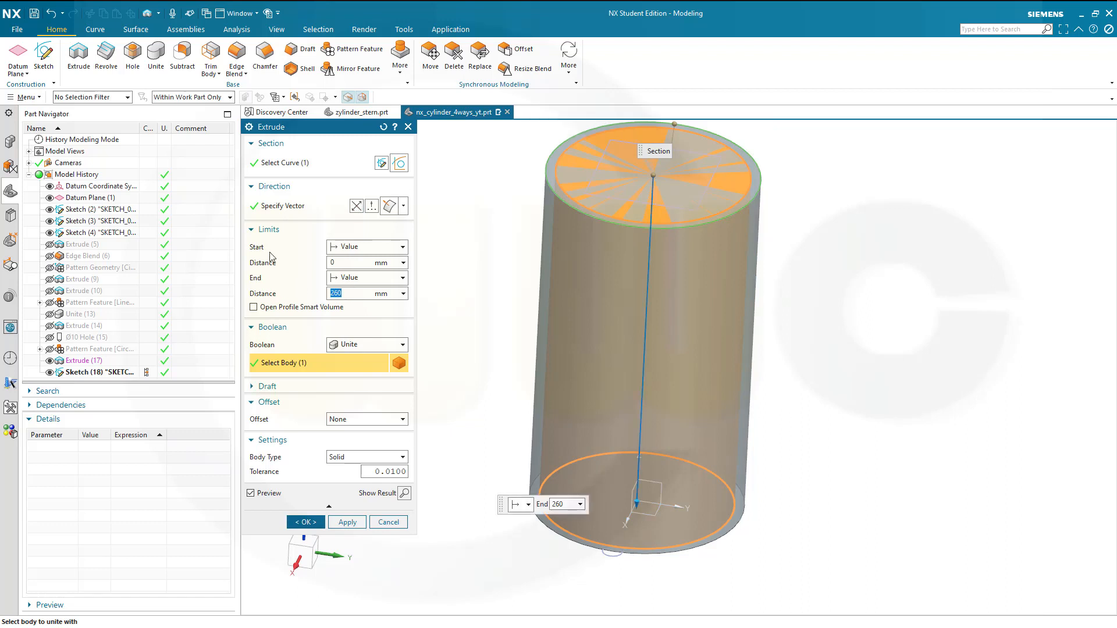
type("1.67")
key("Tab")
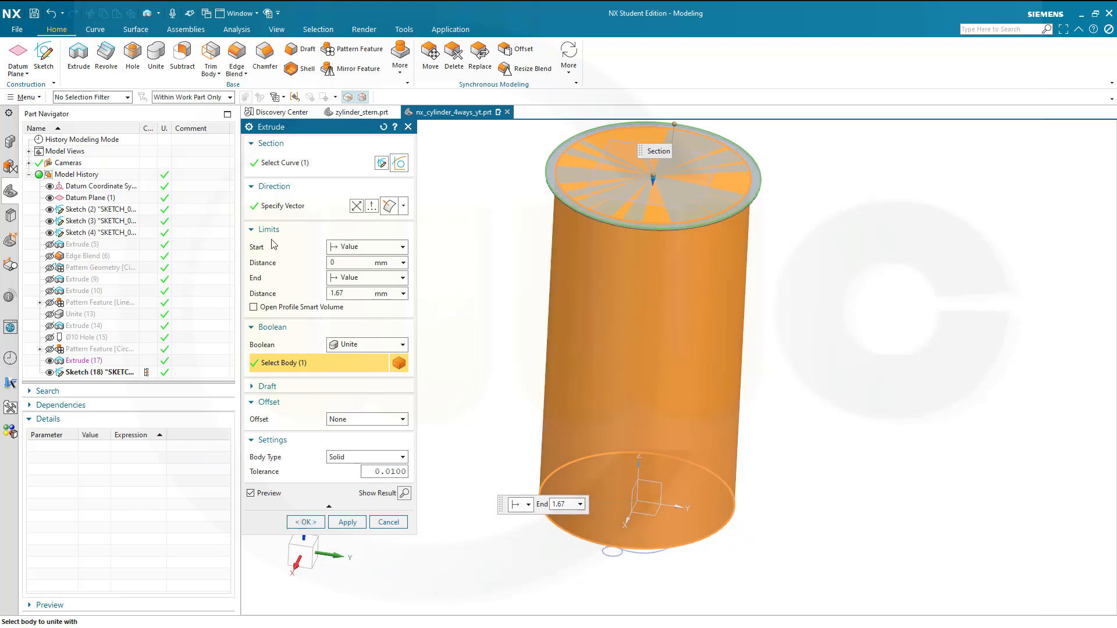
left_click(304, 522)
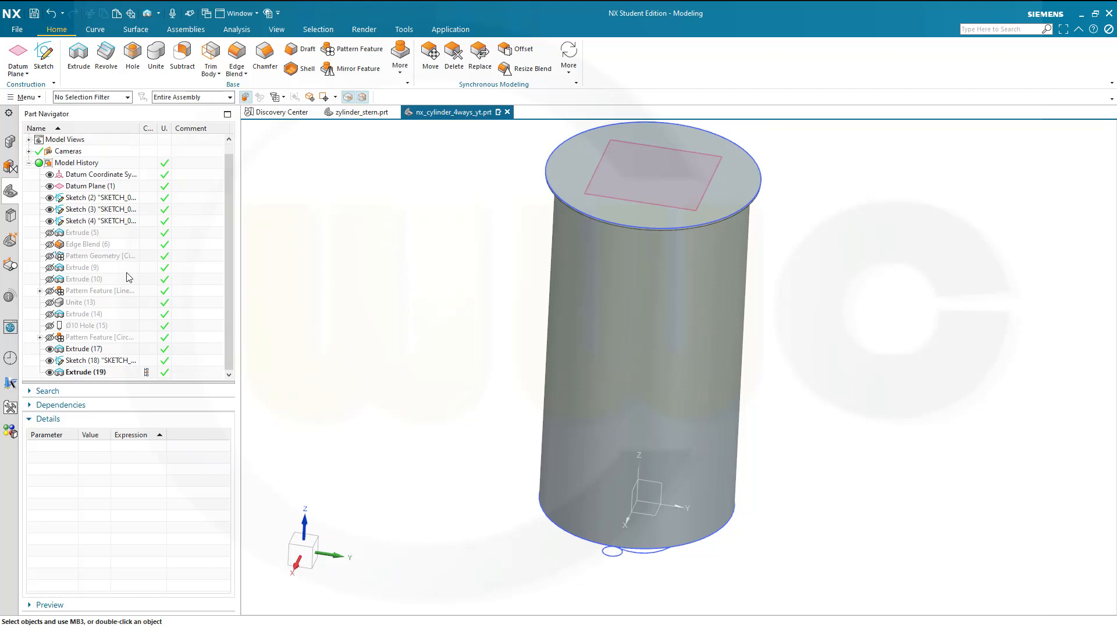
Step: Start a Pattern Feature of the thin disc extrusion at the cylinder's top
left_click(99, 374)
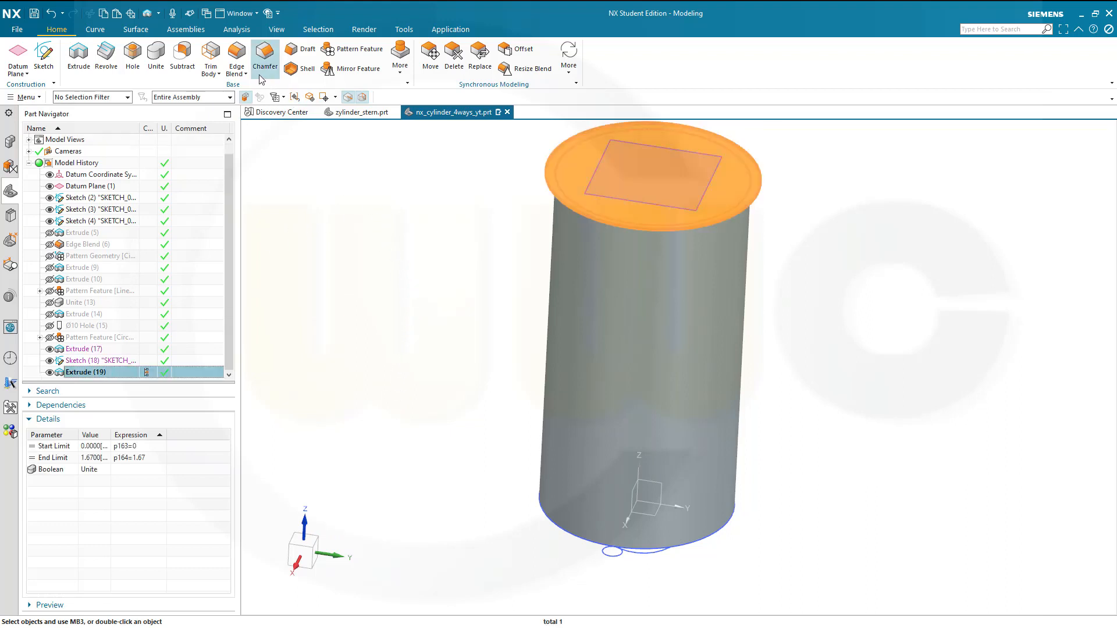
left_click(332, 50)
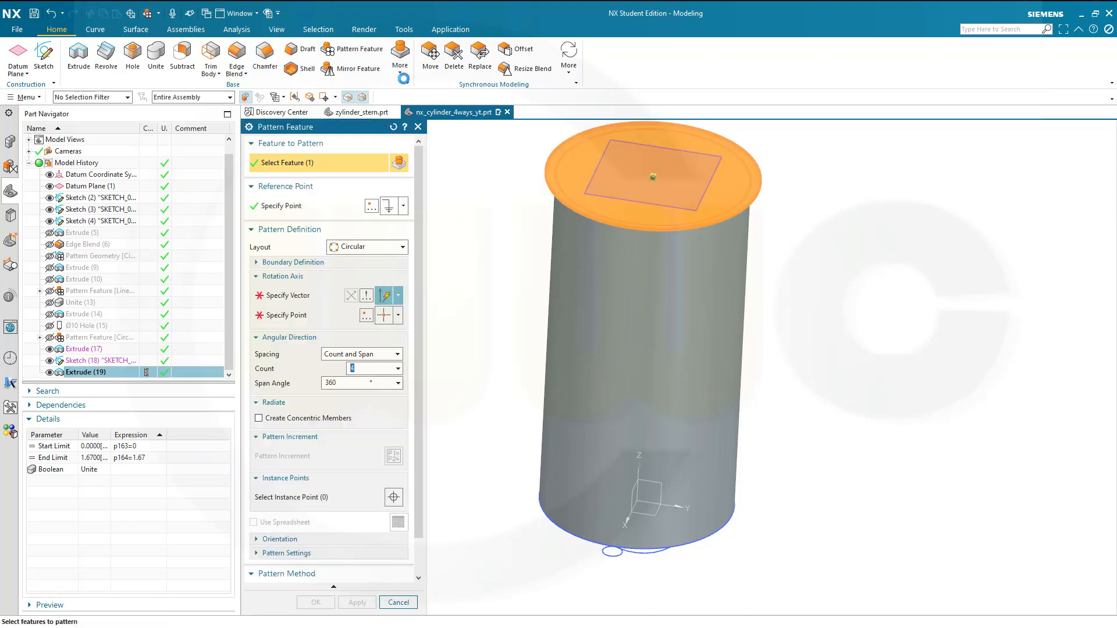
left_click(298, 296)
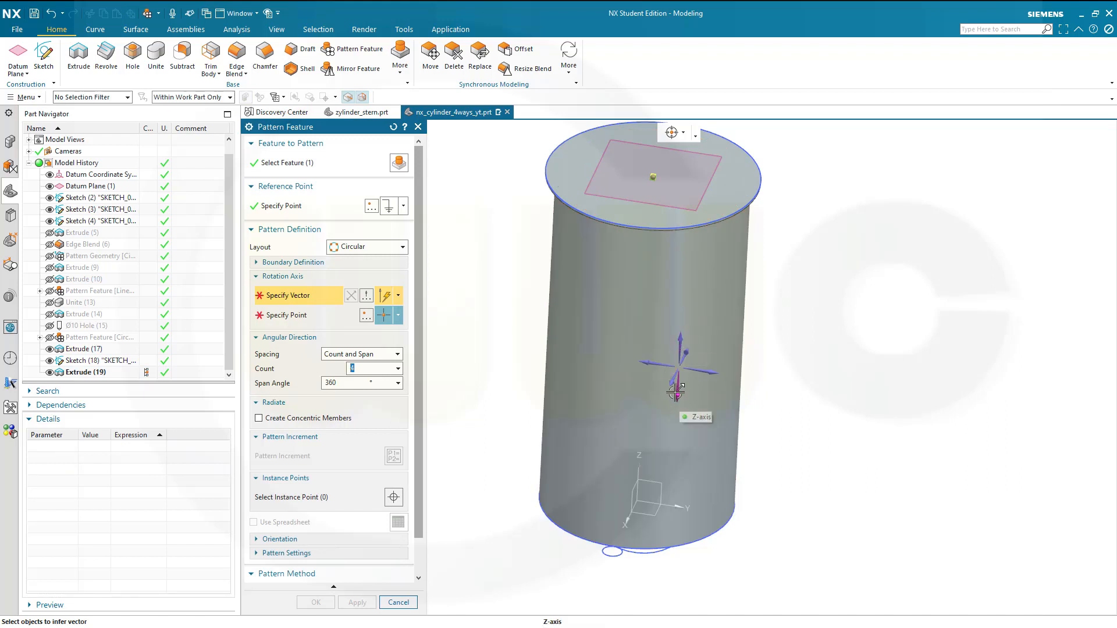
left_click(677, 395)
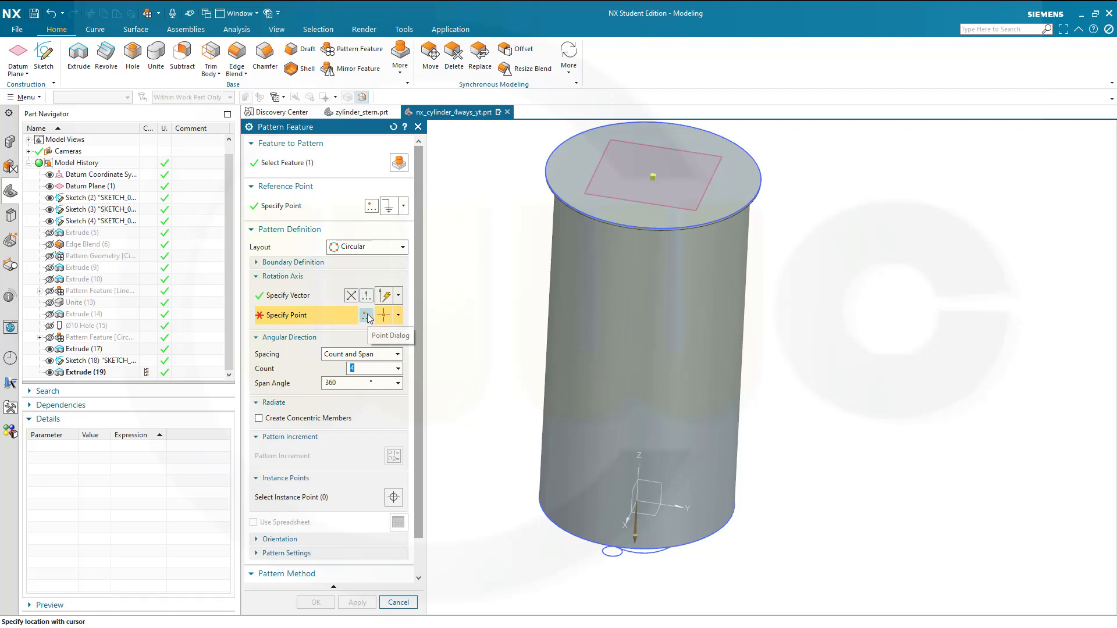
left_click(368, 315)
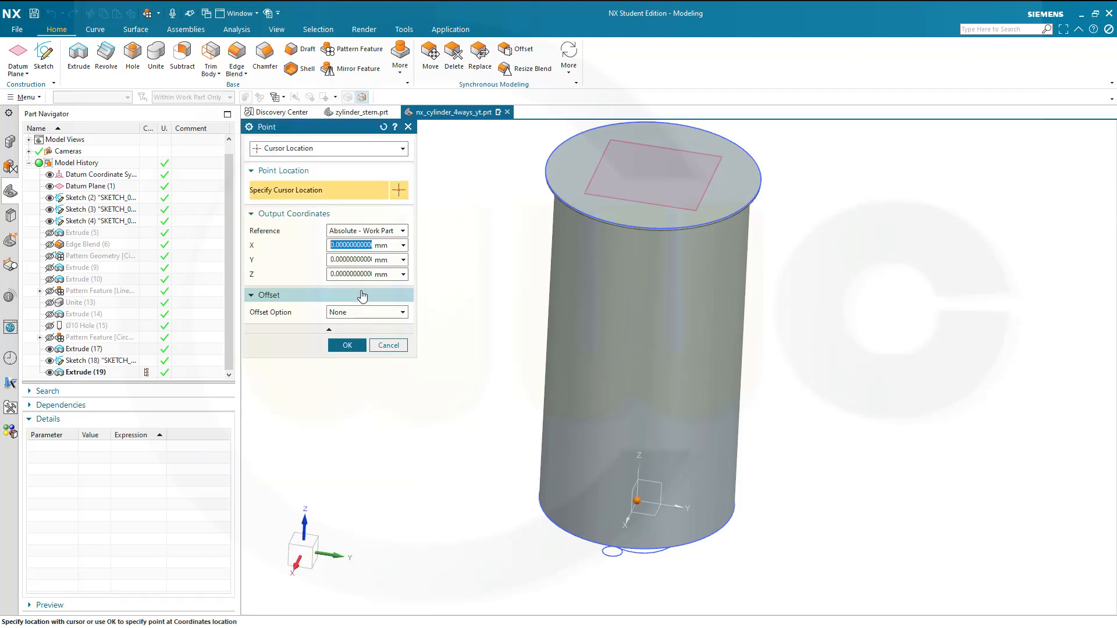
left_click(348, 345)
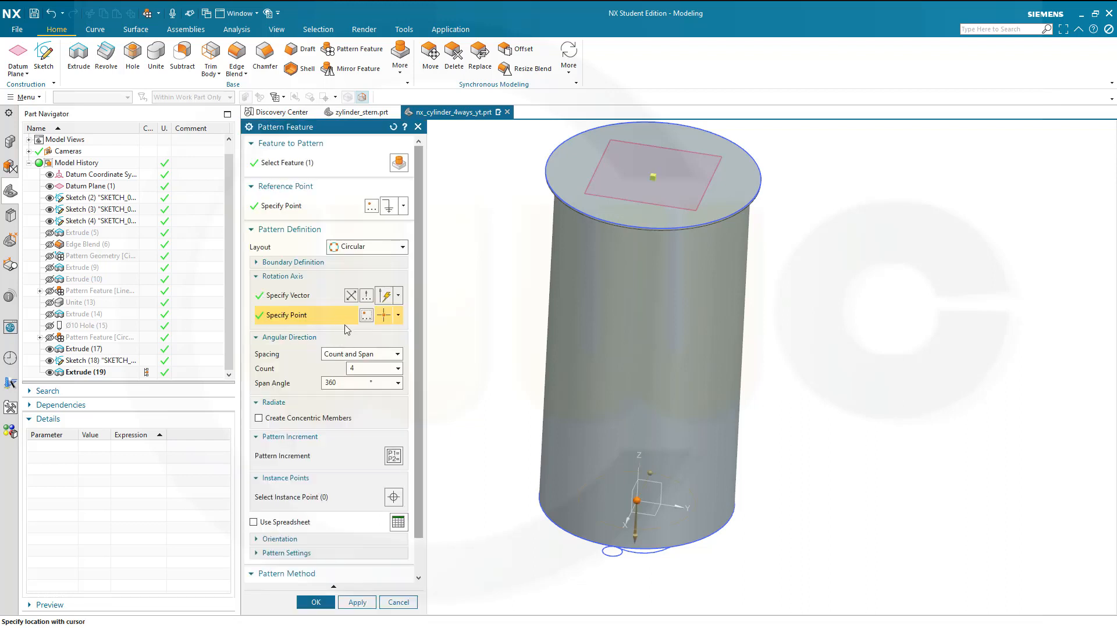
Step: Pattern the top disc extrusion linearly along -ZC with a count of 31 and a pitch of 6.67 mm
left_click(404, 248)
left_click(368, 262)
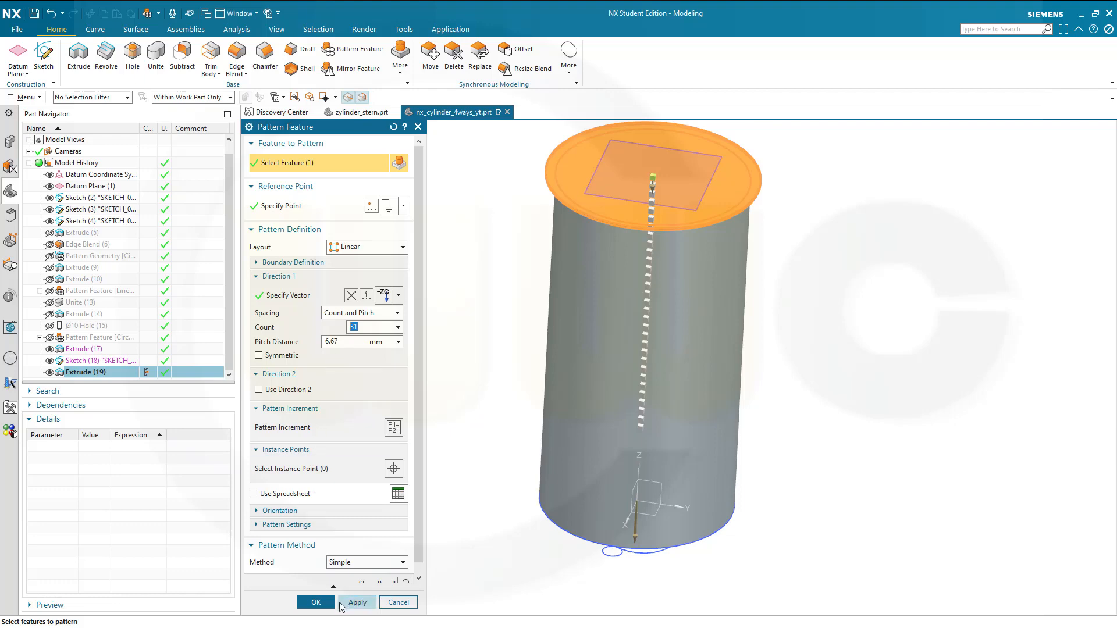
left_click(314, 603)
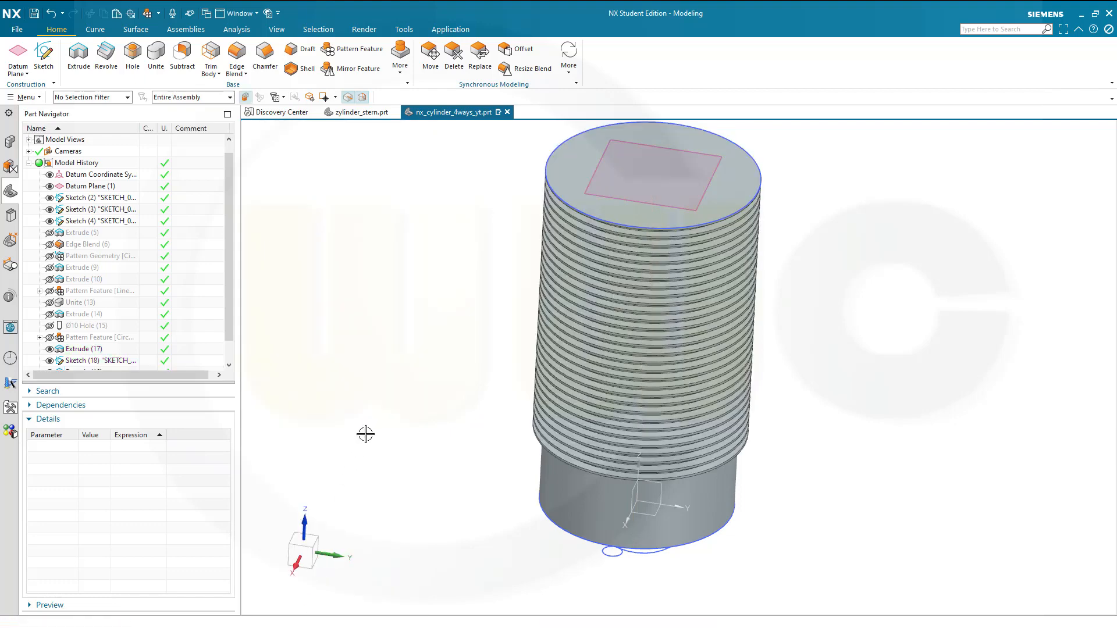
Step: Copy the small-circle sketch, Sketch (3), and begin pasting it as a new feature
middle_click_drag(413, 404, 465, 426)
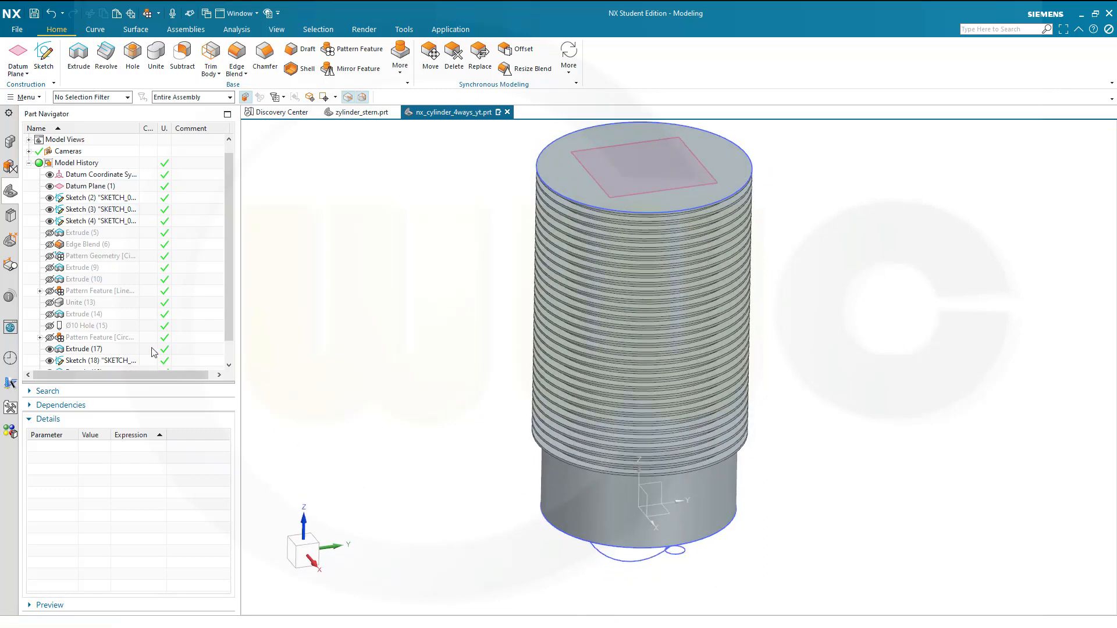
left_click(97, 210)
right_click(98, 210)
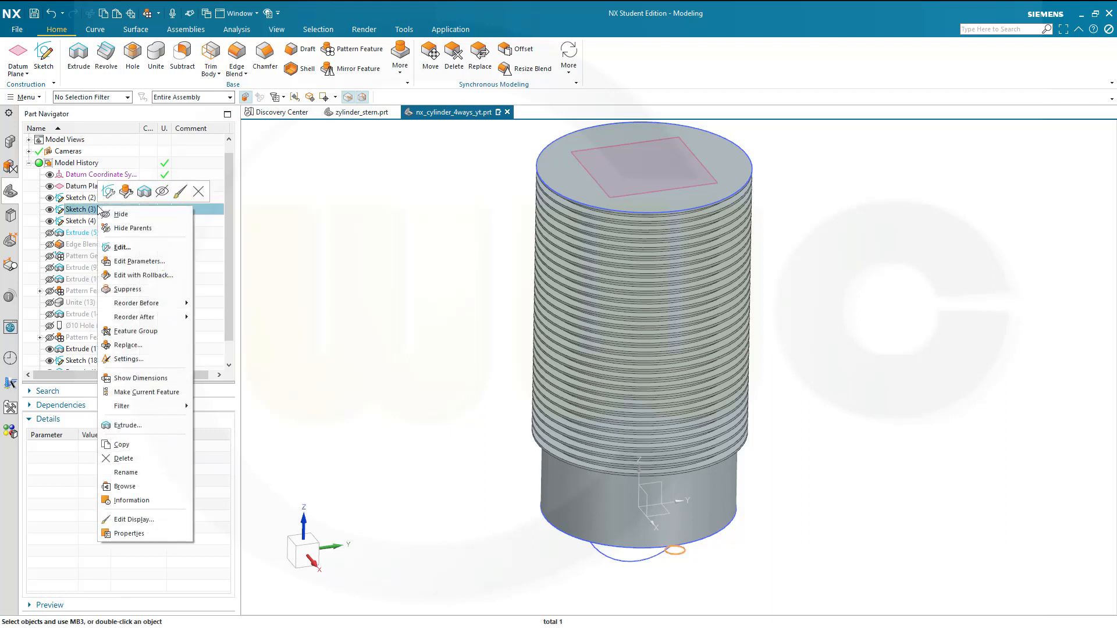
left_click(173, 442)
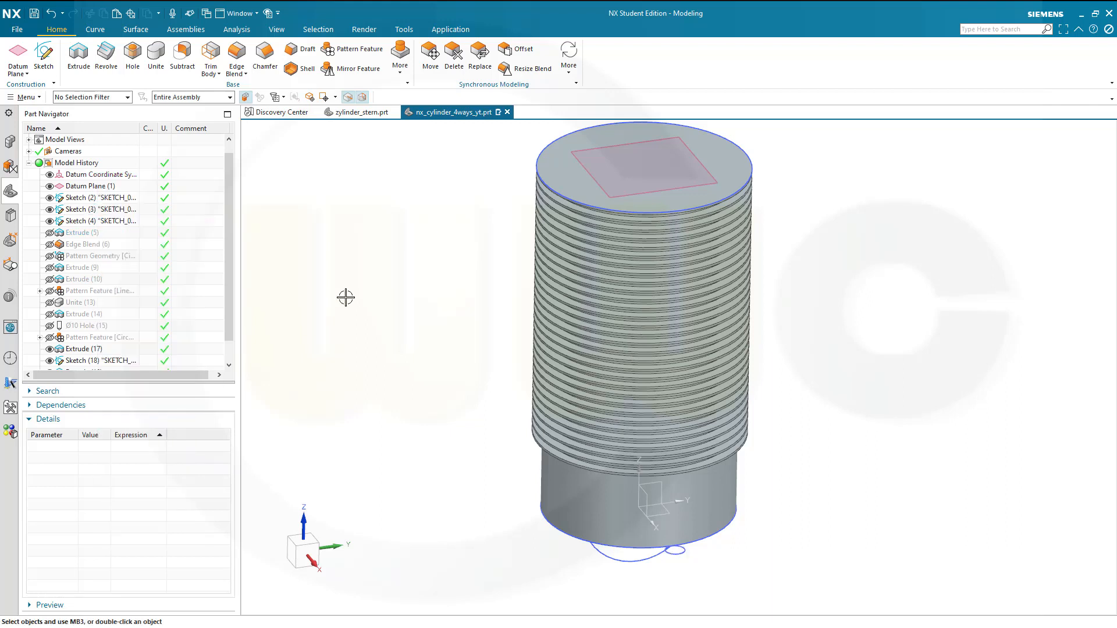
key("ctrl+v")
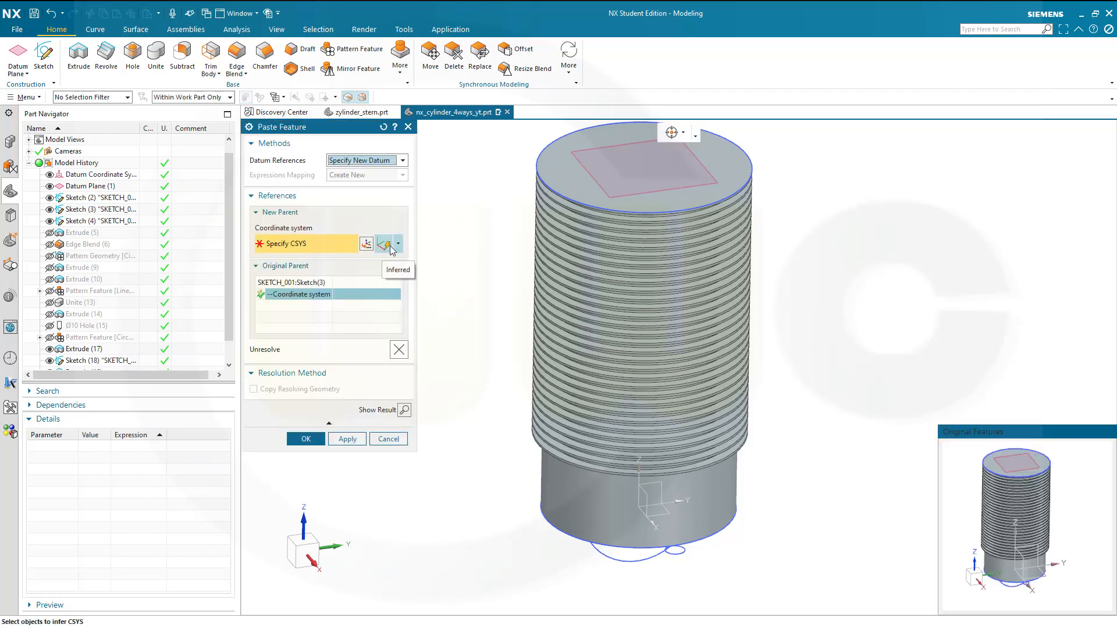
Step: Place the pasted sketch using a new coordinate system defined by Datum Plane (1), the positive Y direction and the origin point
left_click(399, 247)
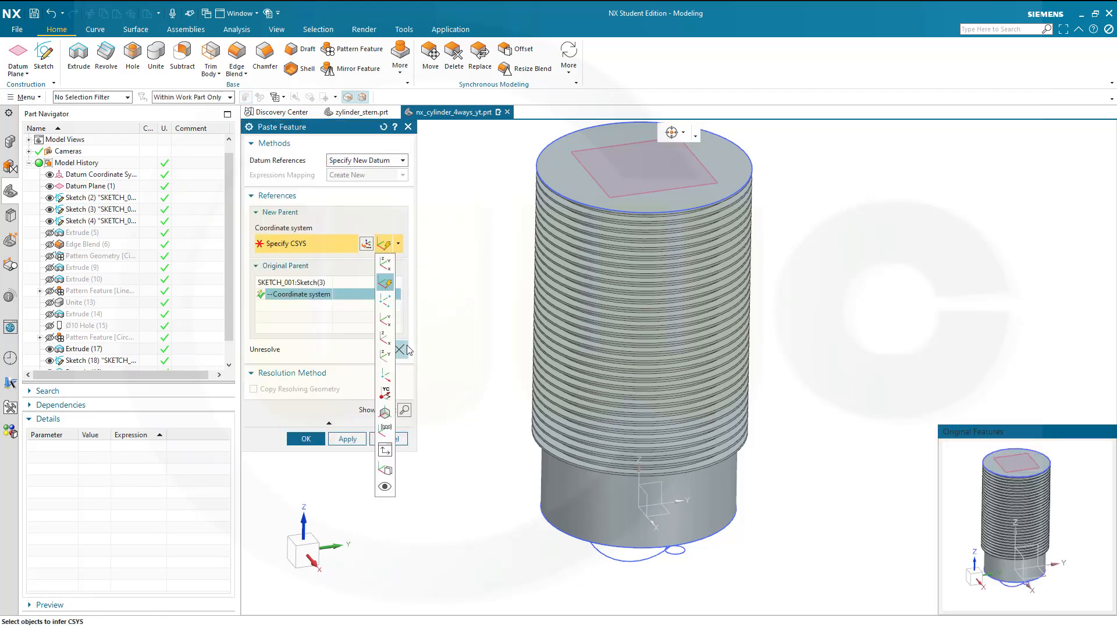
left_click(386, 397)
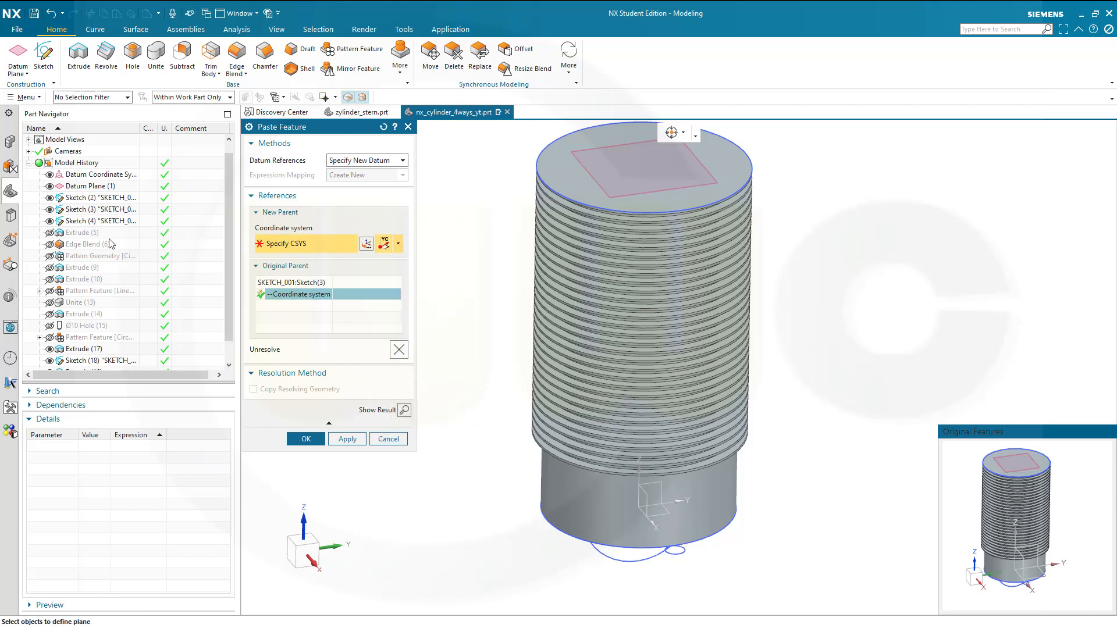
left_click(85, 186)
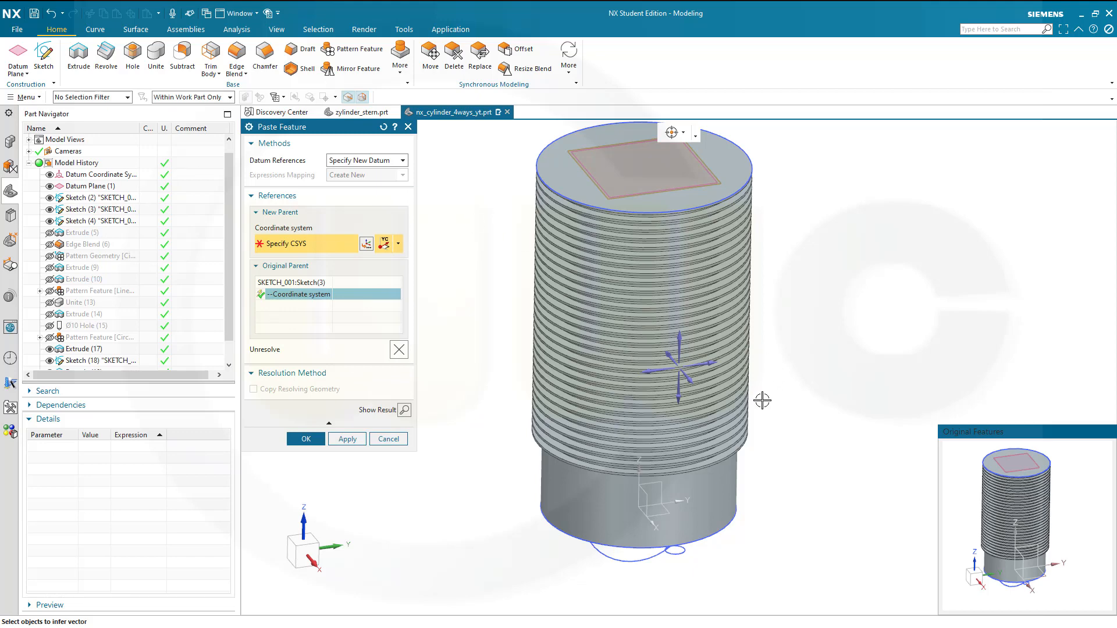
left_click(705, 362)
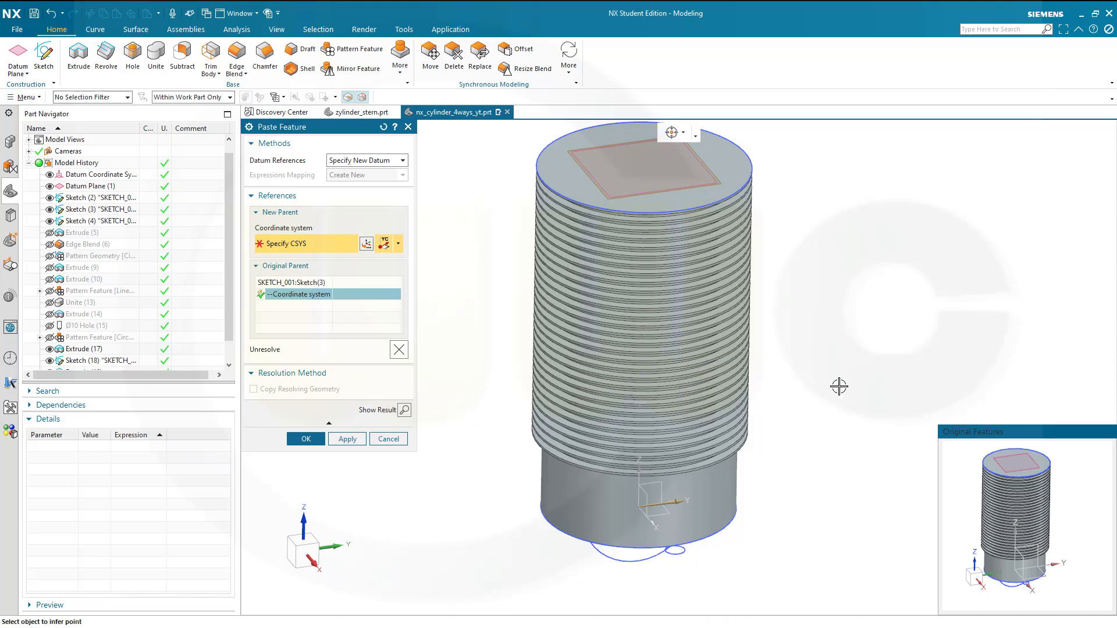
left_click(639, 506)
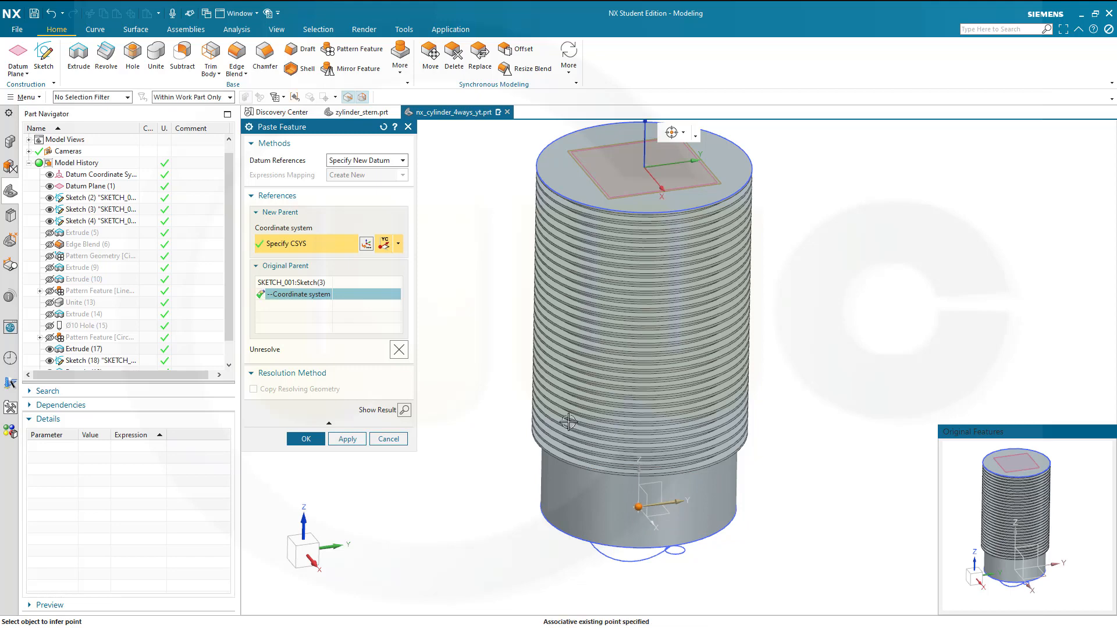
left_click(305, 439)
Step: Move the pasted small-circle sketch ahead of the main cylinder's extrusion in the model history and make it the current feature
middle_click_drag(525, 271, 519, 304)
scroll(795, 354, "up", 1)
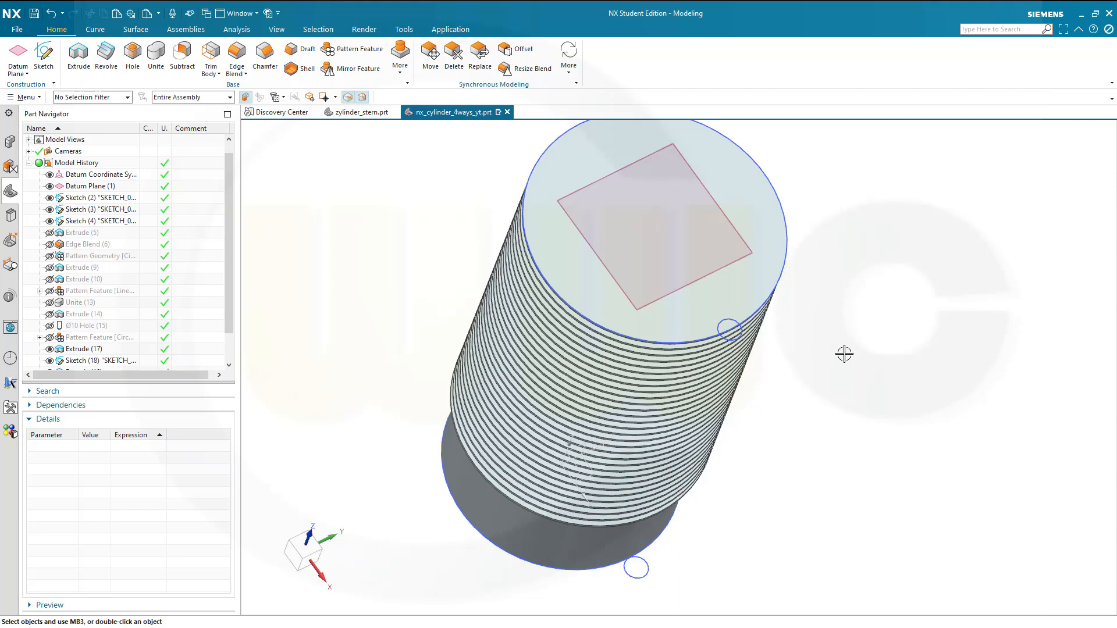
middle_click_drag(834, 371, 807, 334)
scroll(803, 213, "up", 1)
scroll(802, 210, "down", 3)
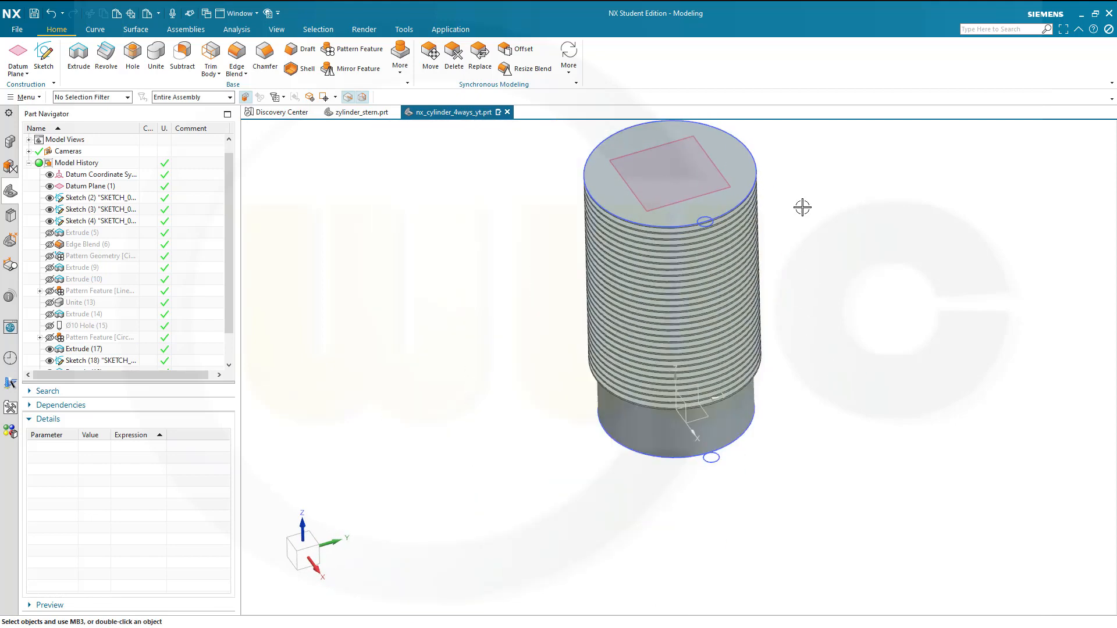
middle_click_drag(808, 205, 811, 252, "shift")
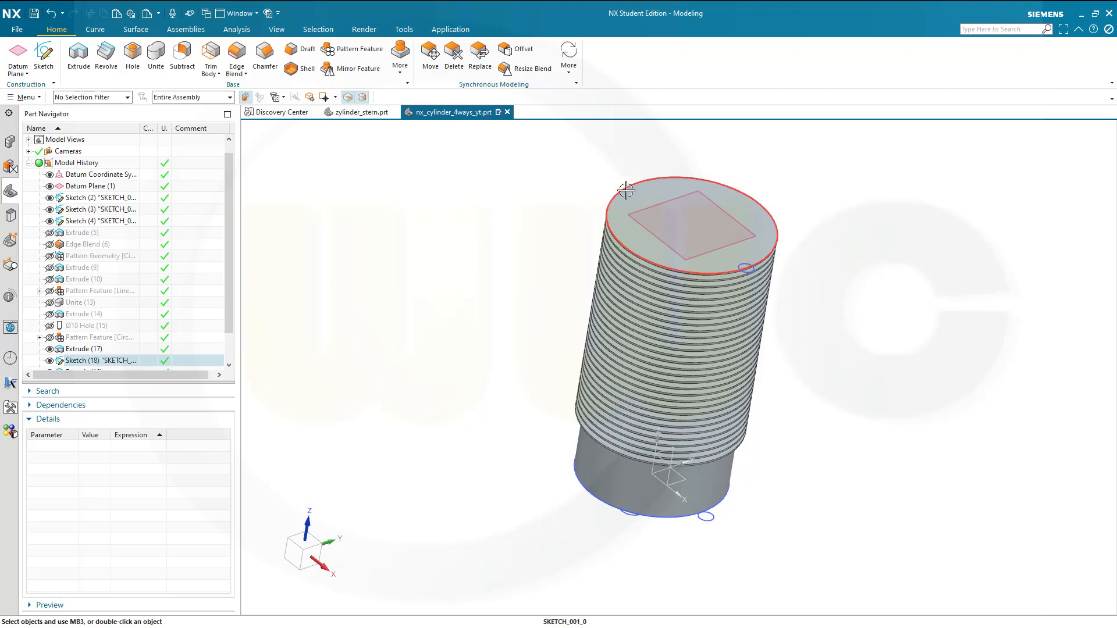
scroll(131, 361, "down", 1)
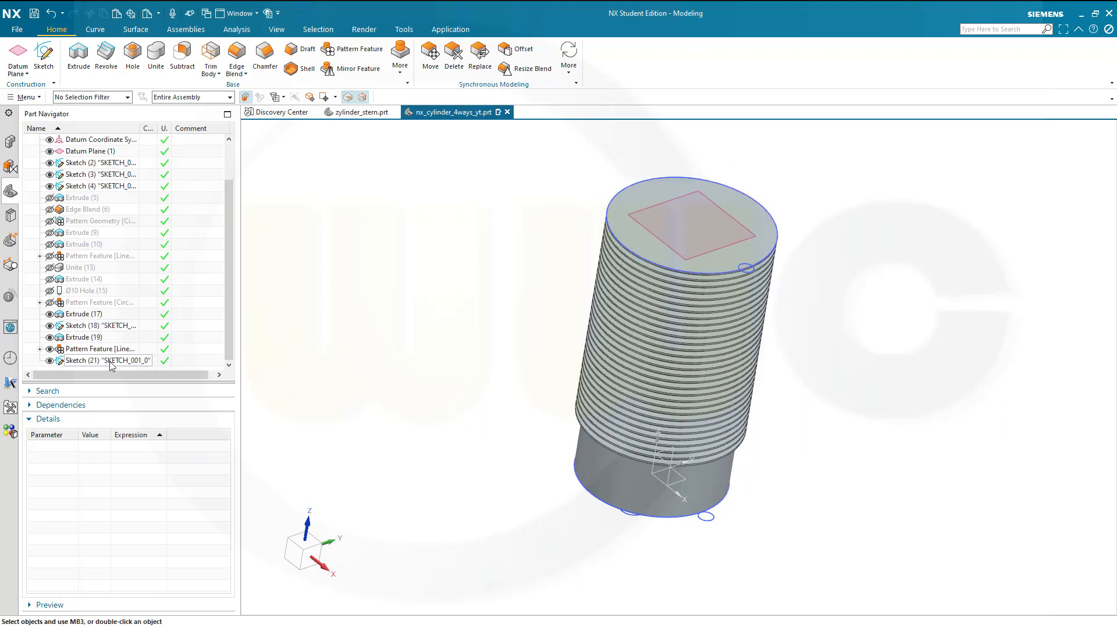
double_click(109, 361)
left_click_drag(79, 361, 122, 326)
double_click(149, 314)
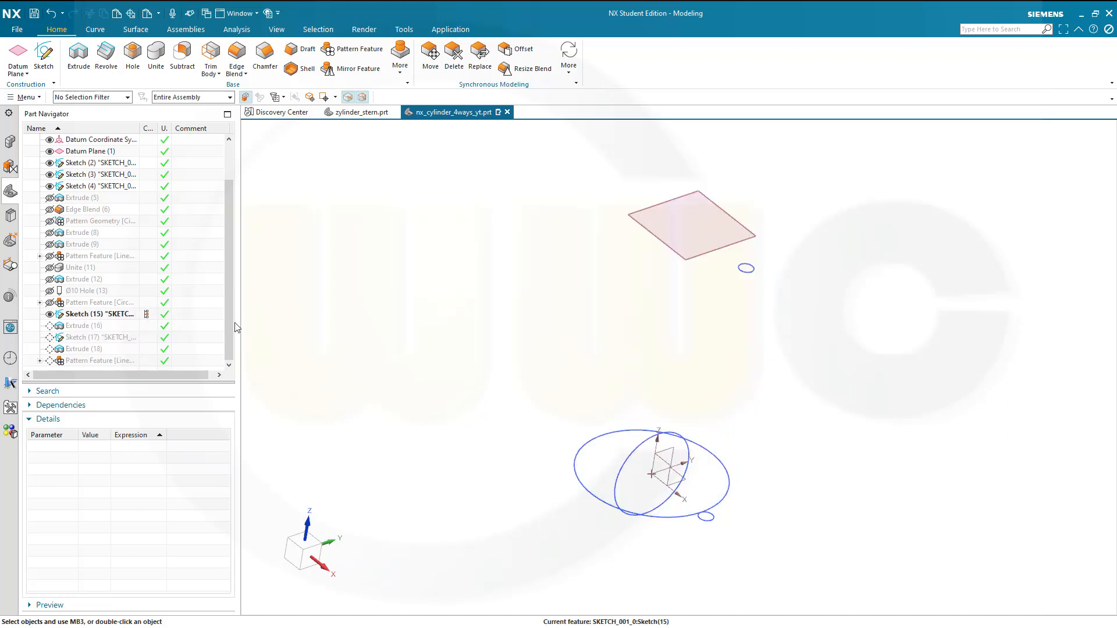
Step: Extrude the pasted small circle 47 mm downward as a separate solid with Boolean set to None
left_click(79, 57)
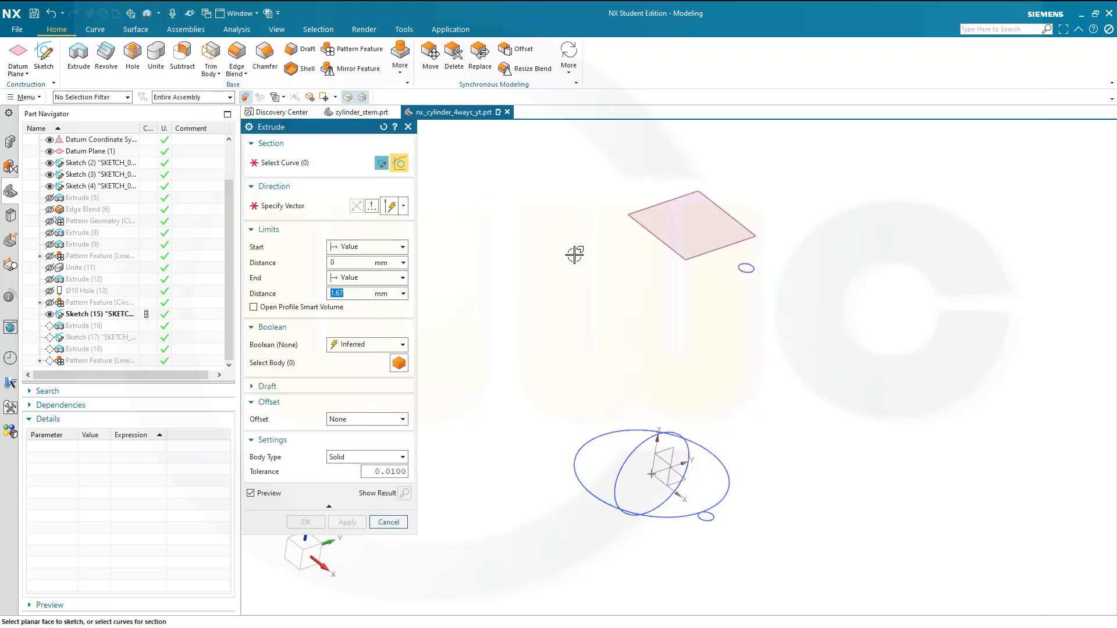
left_click(741, 271)
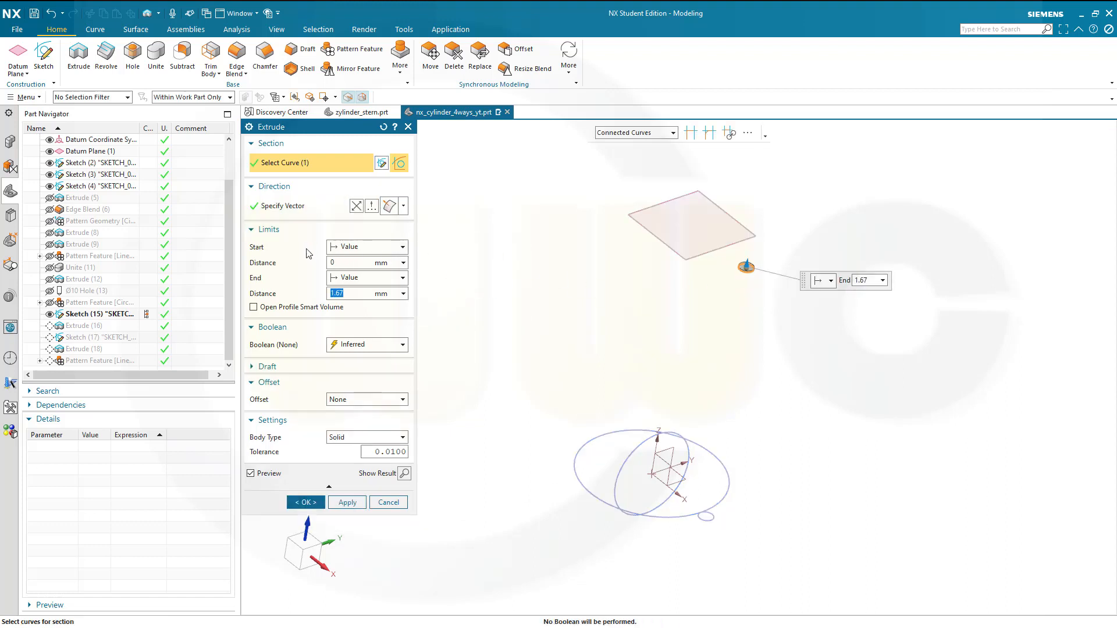
left_click(358, 207)
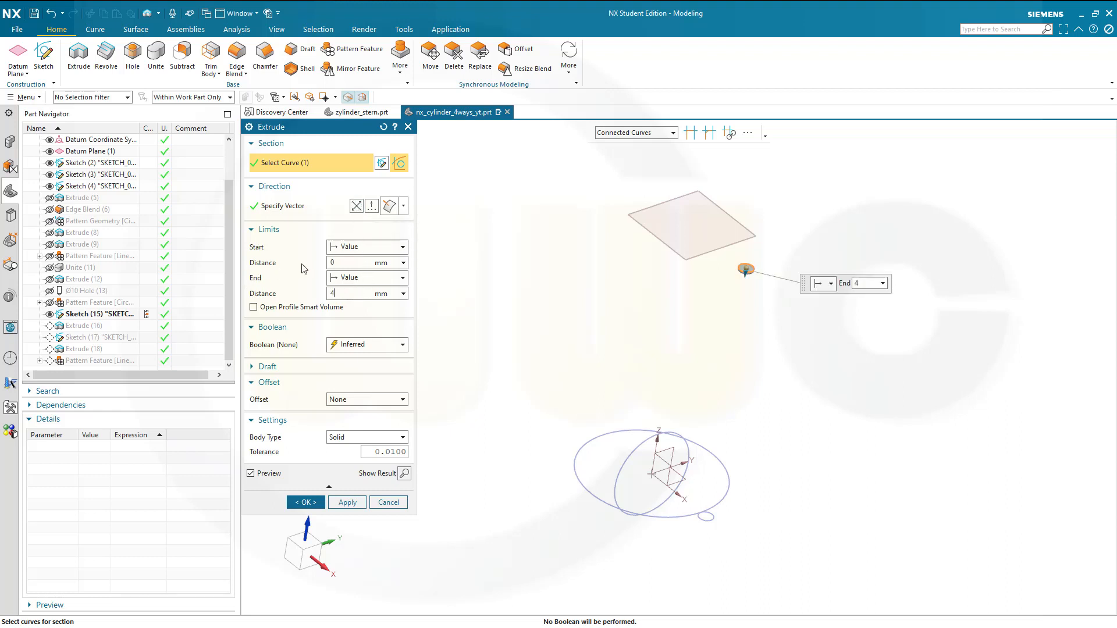
left_click(405, 344)
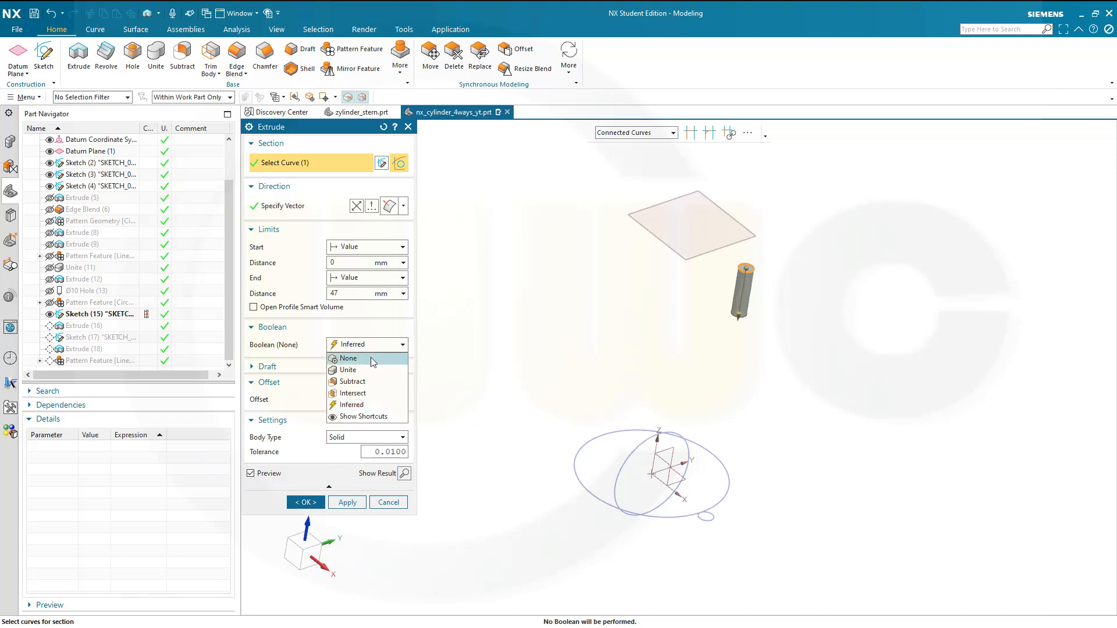
left_click(371, 357)
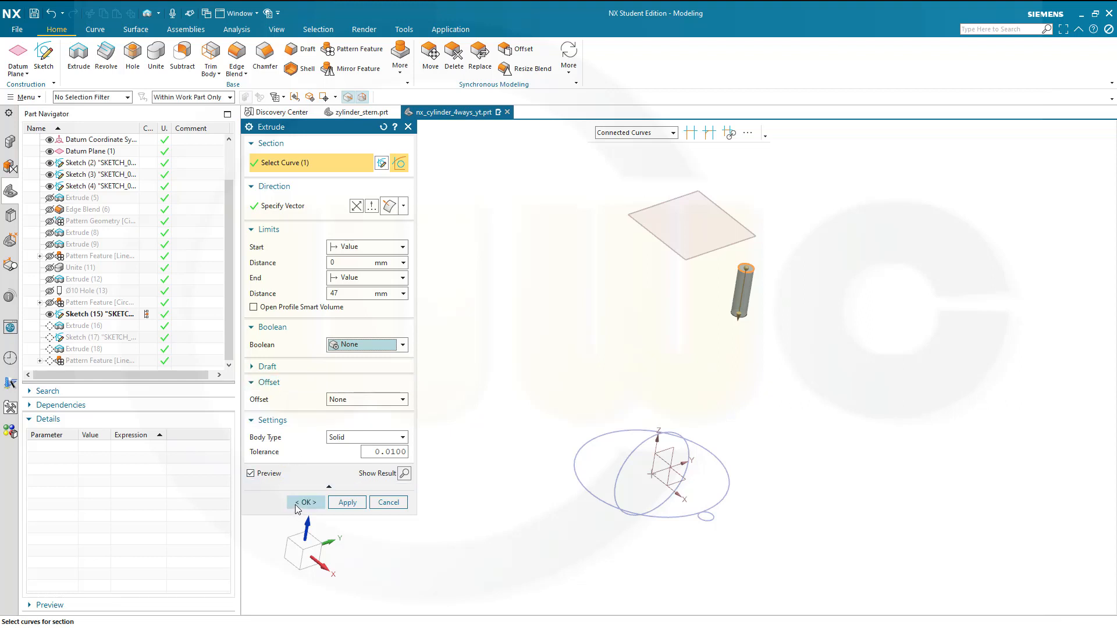
left_click(400, 345)
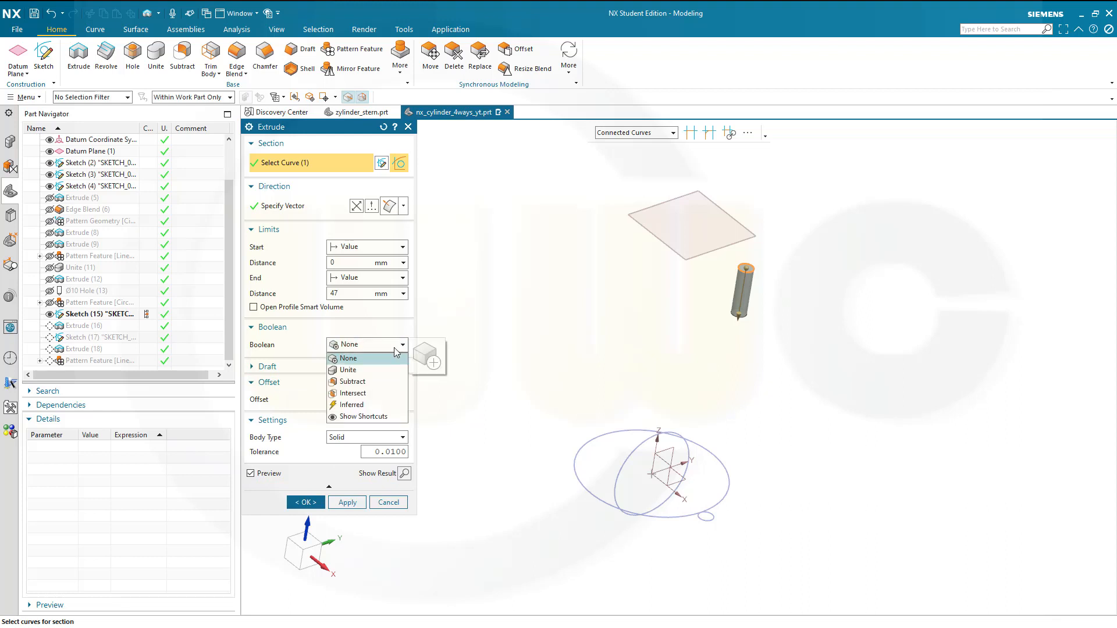
left_click(353, 362)
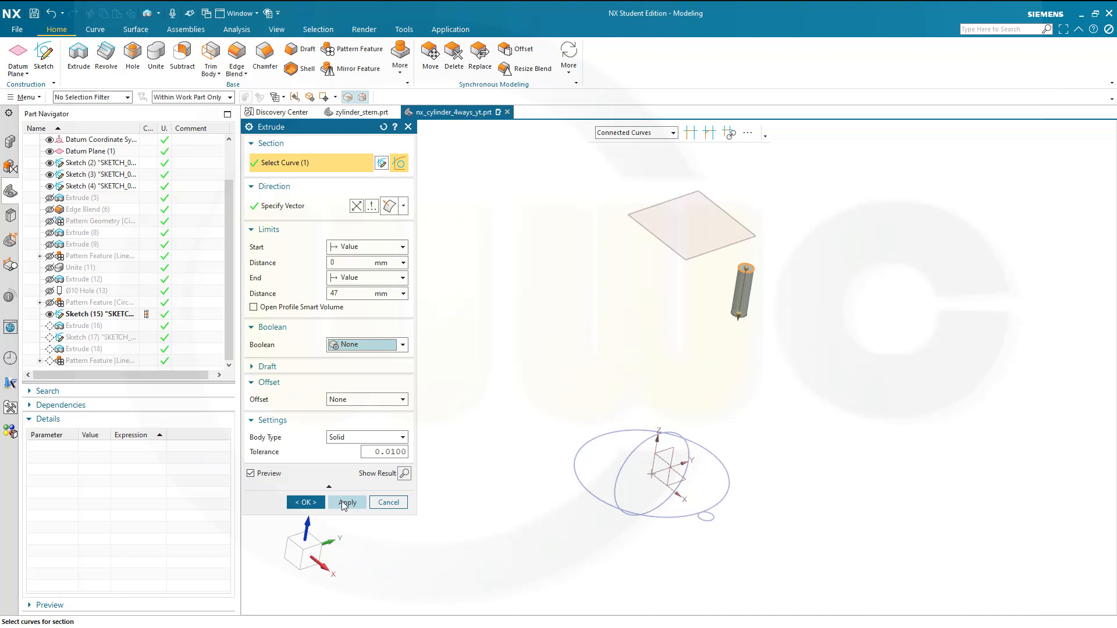
left_click(307, 502)
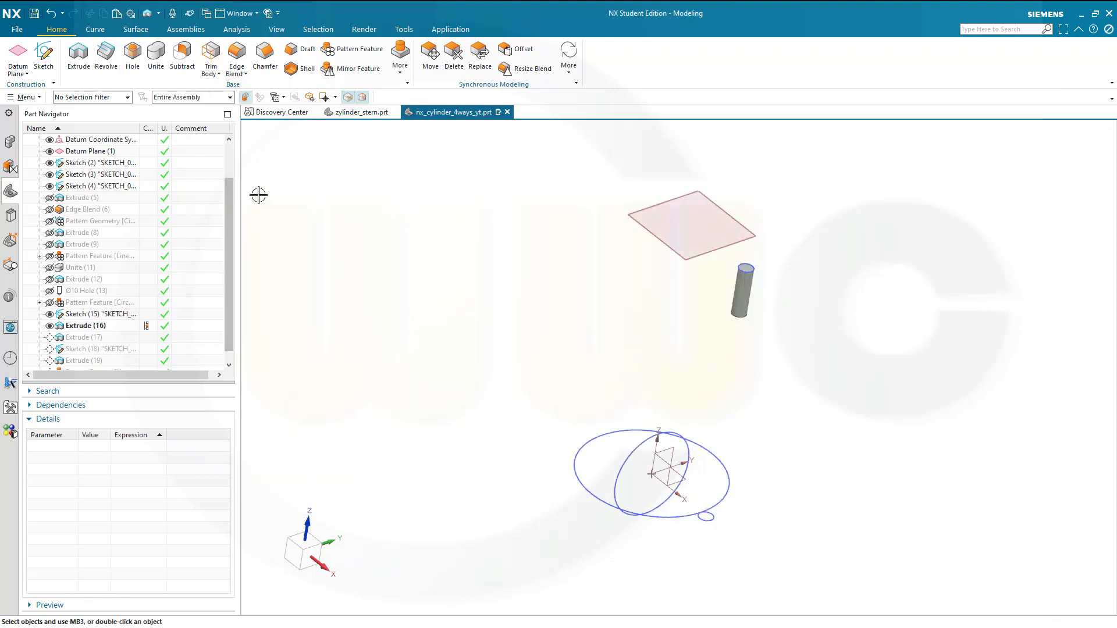
left_click(402, 71)
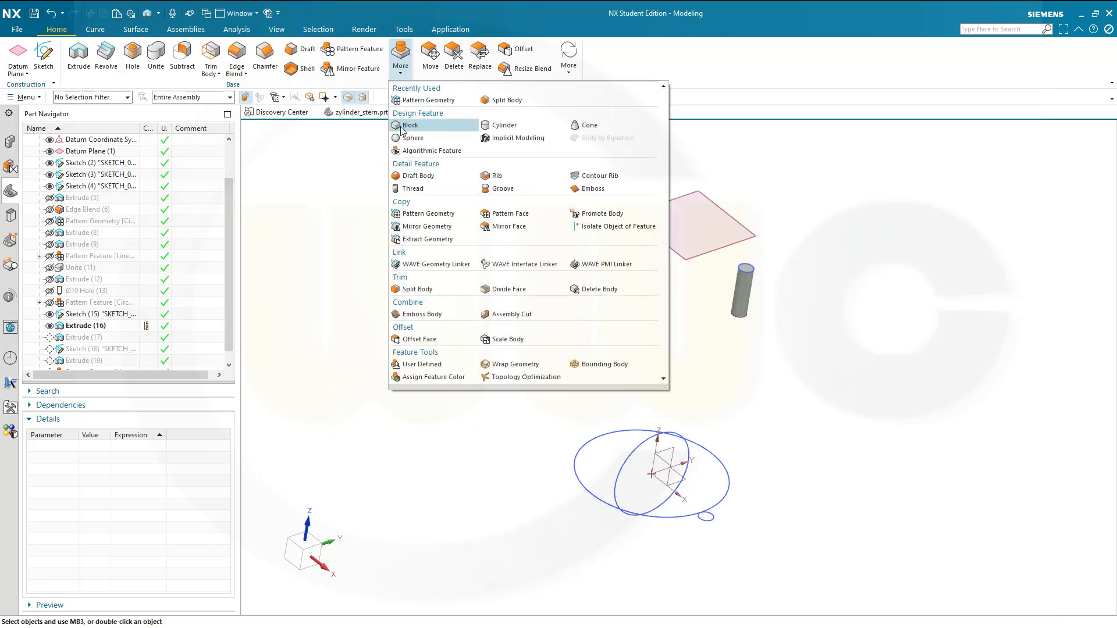
left_click(420, 214)
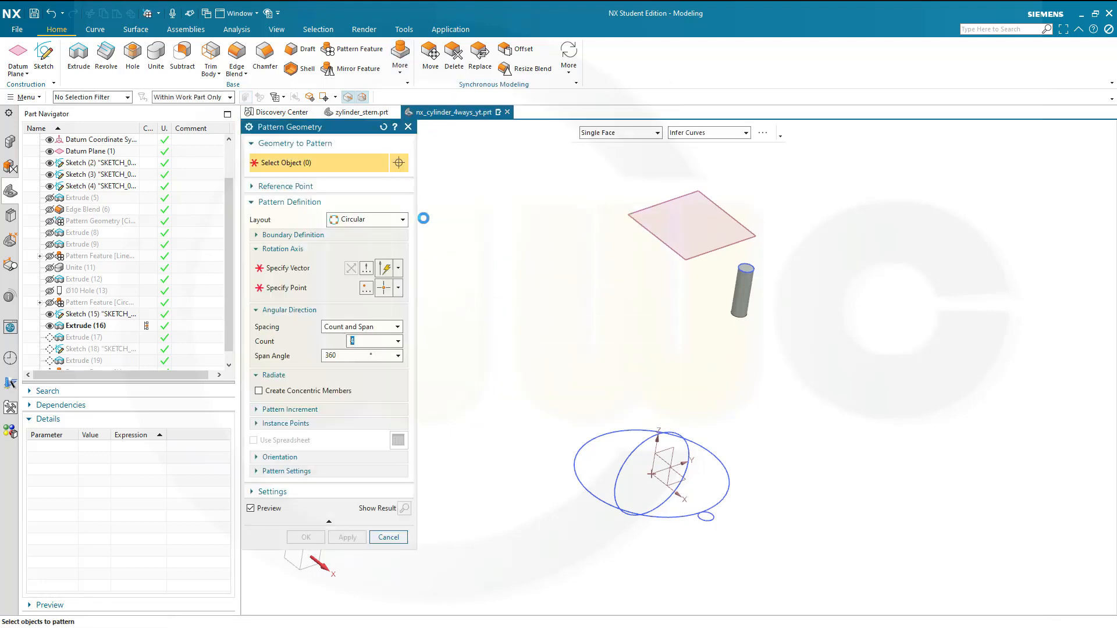
left_click(388, 537)
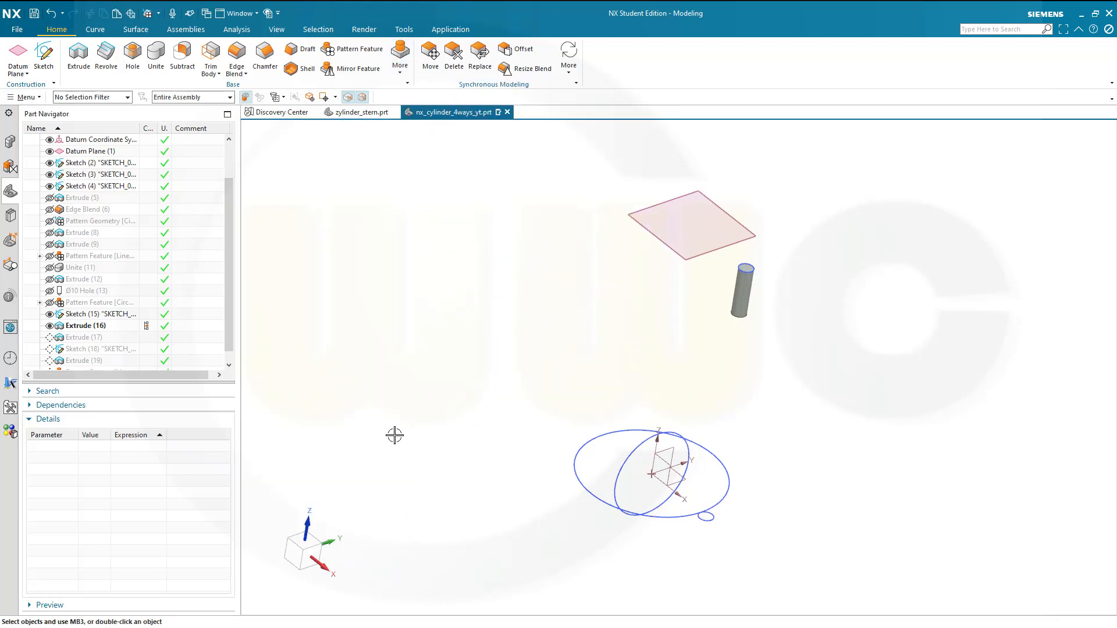
Step: Round the lower edge of the small cylinder with a 7 mm edge blend
left_click(236, 54)
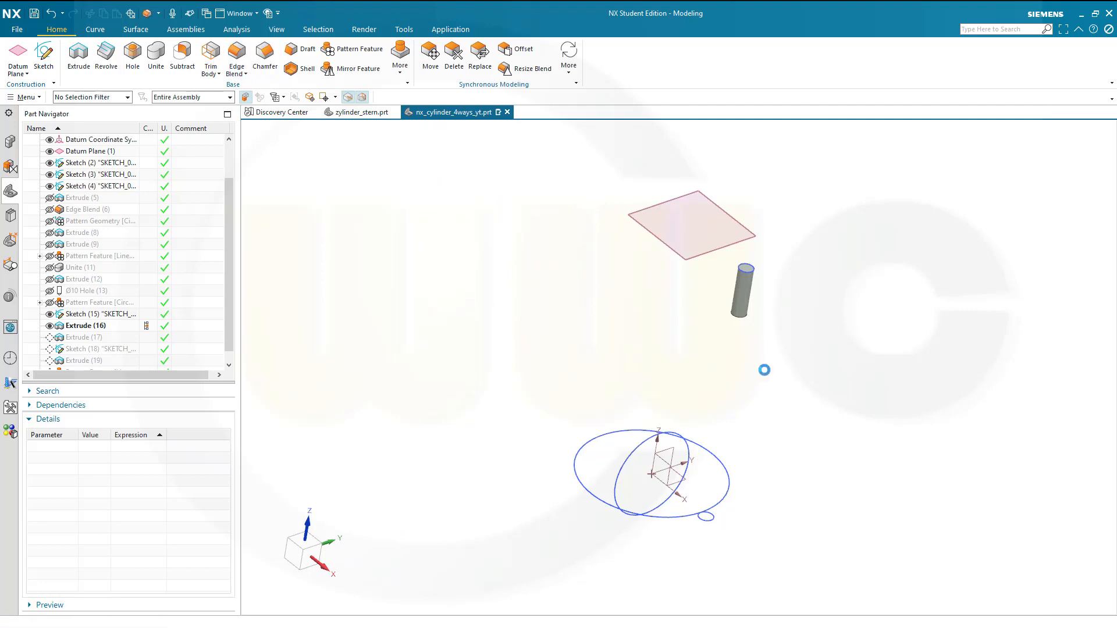
left_click(736, 313)
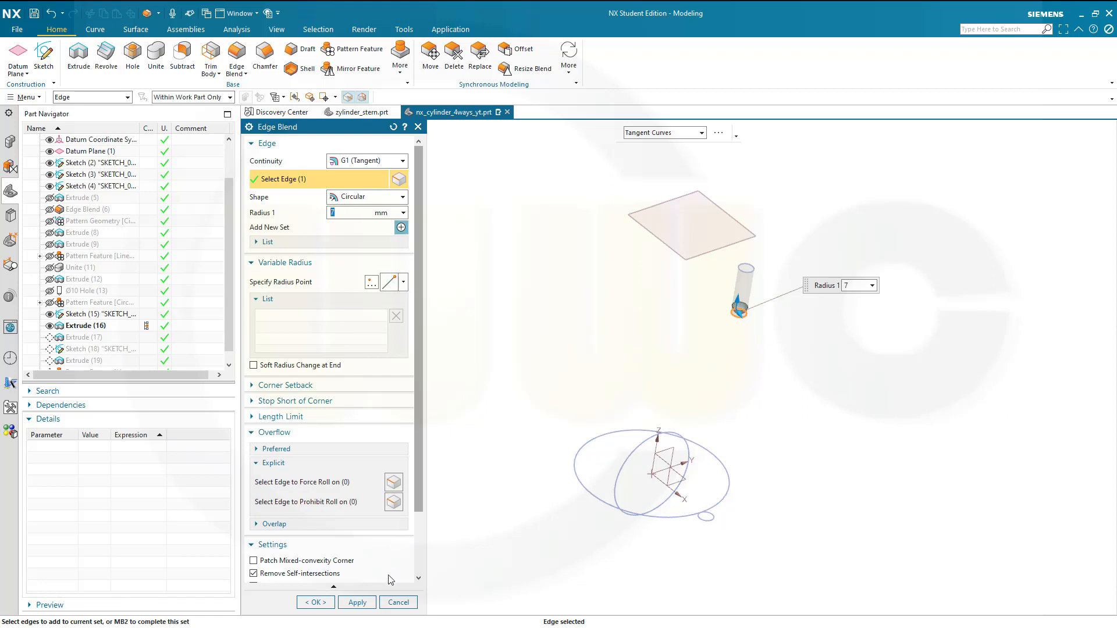
left_click(317, 602)
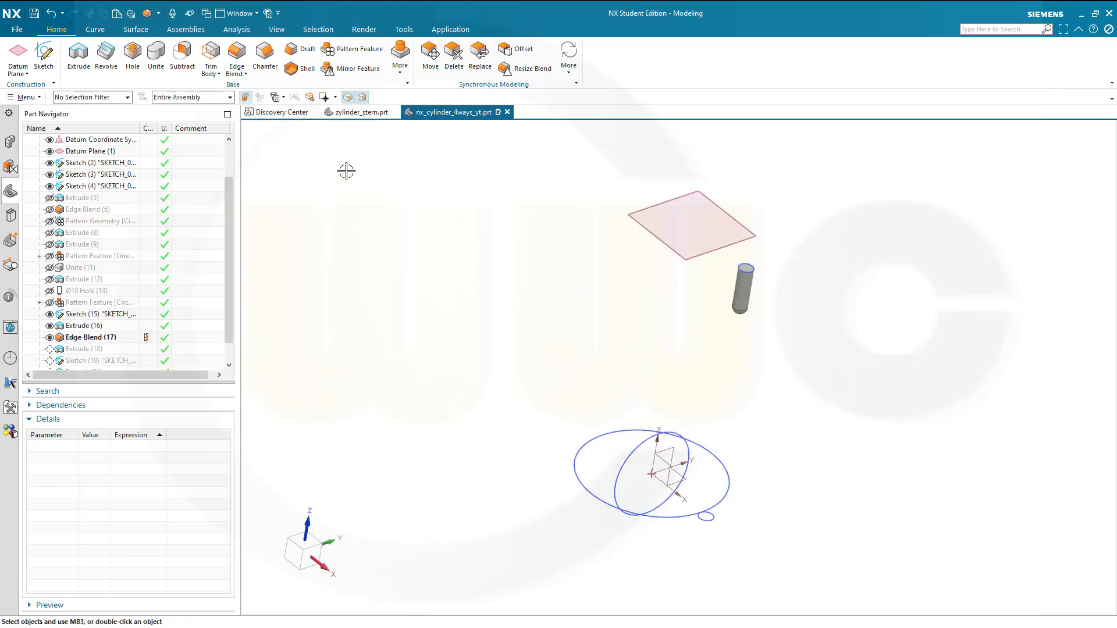
Step: Pattern the small rounded cylinder's geometry circularly around the vertical Z axis through the origin, with count 4 and a 360° span
left_click(401, 66)
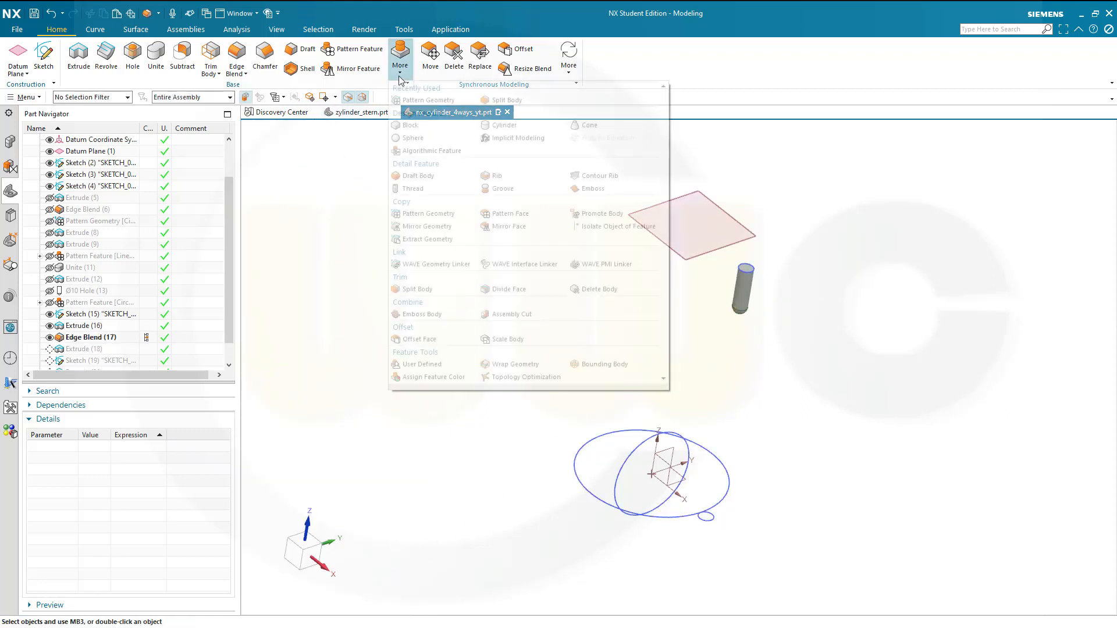
left_click(461, 214)
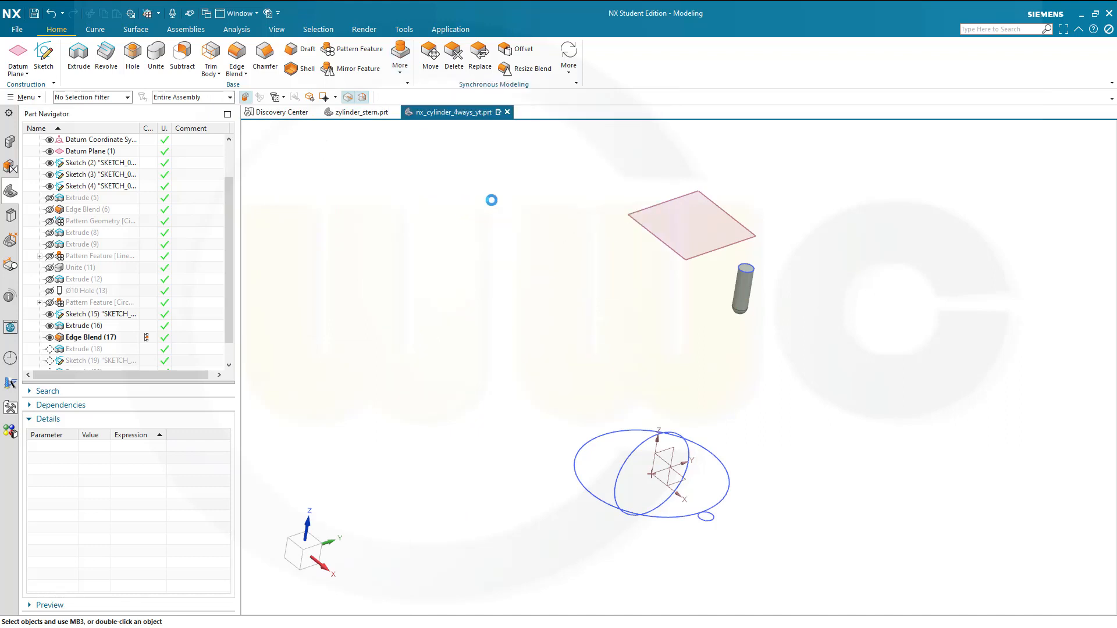
left_click(742, 289)
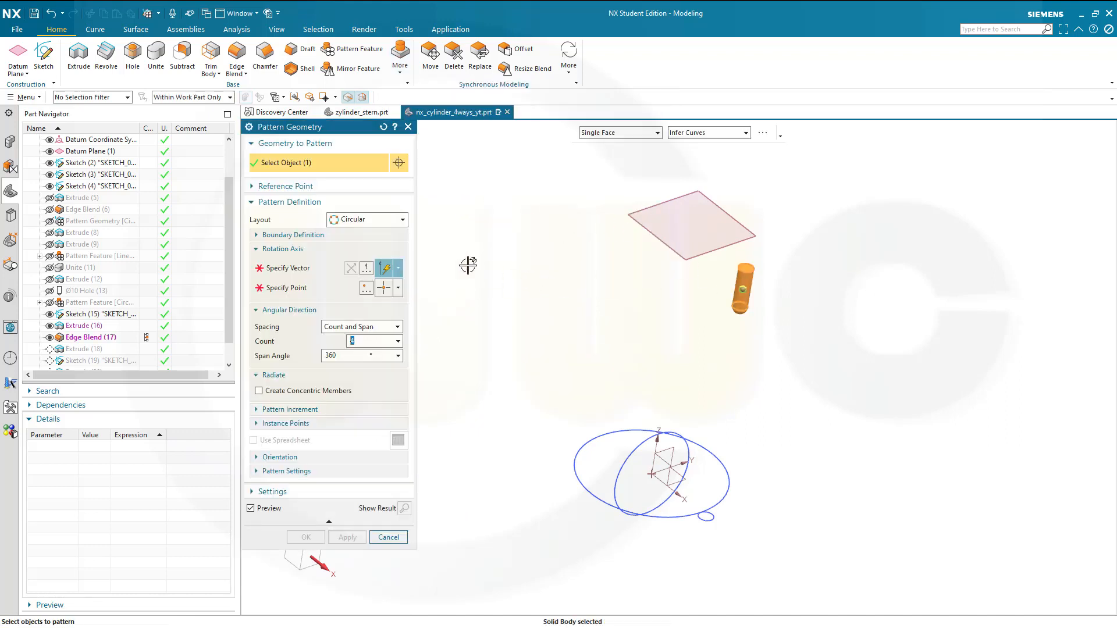
left_click(302, 268)
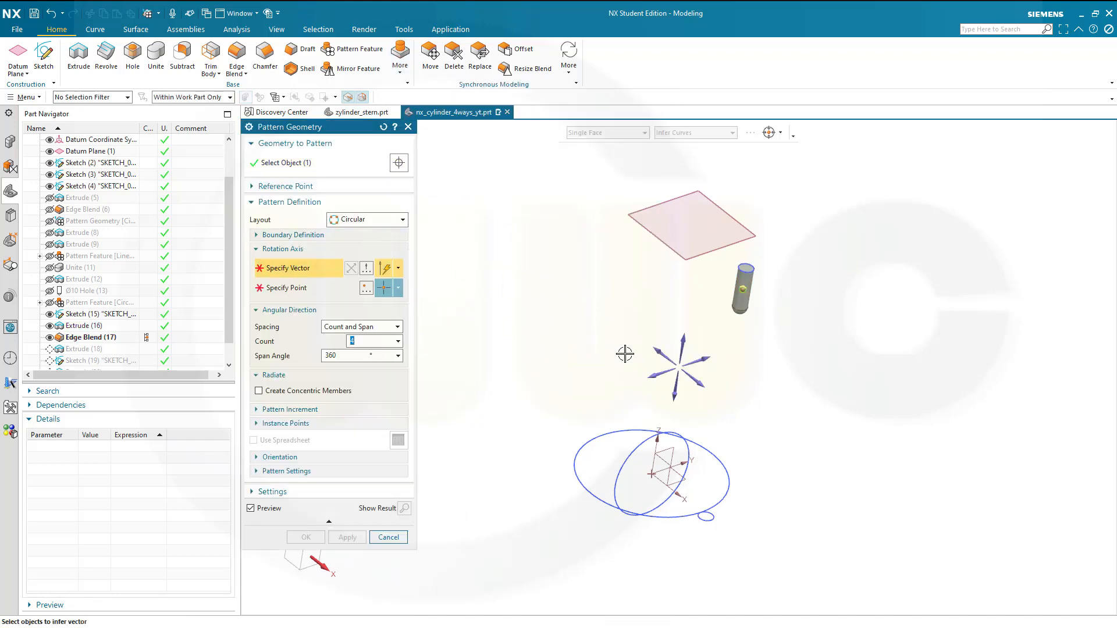
left_click(684, 338)
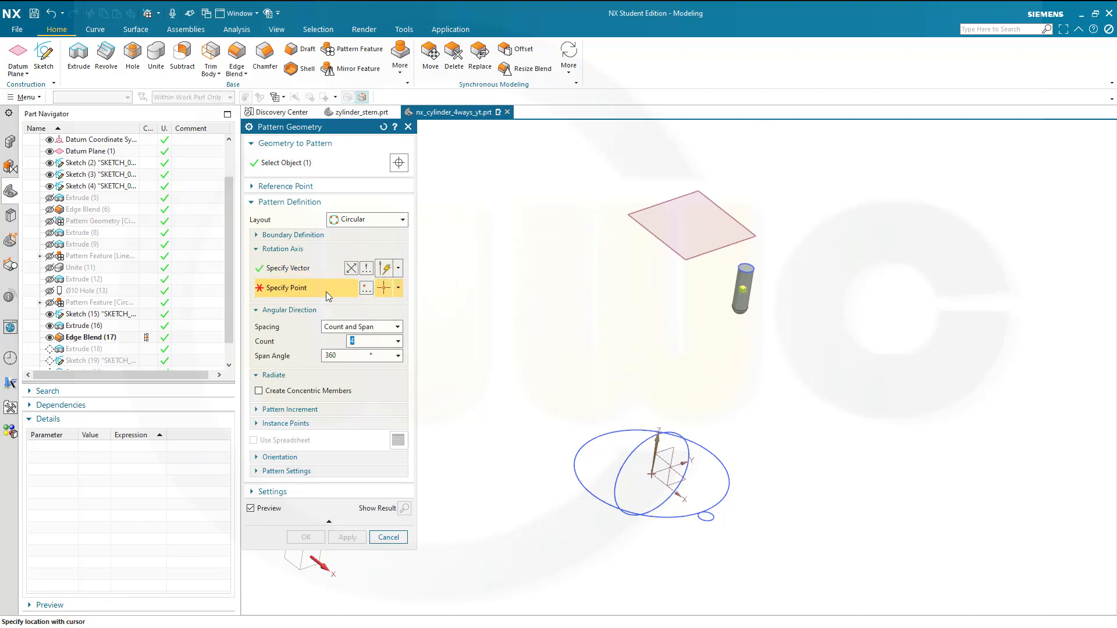
left_click(386, 289)
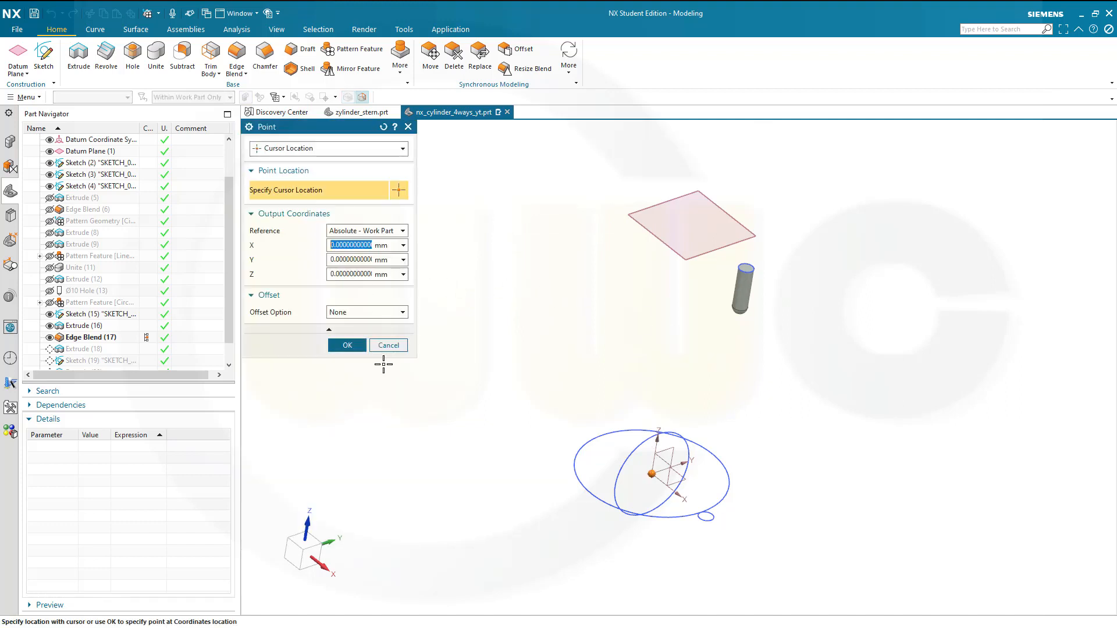
left_click(359, 348)
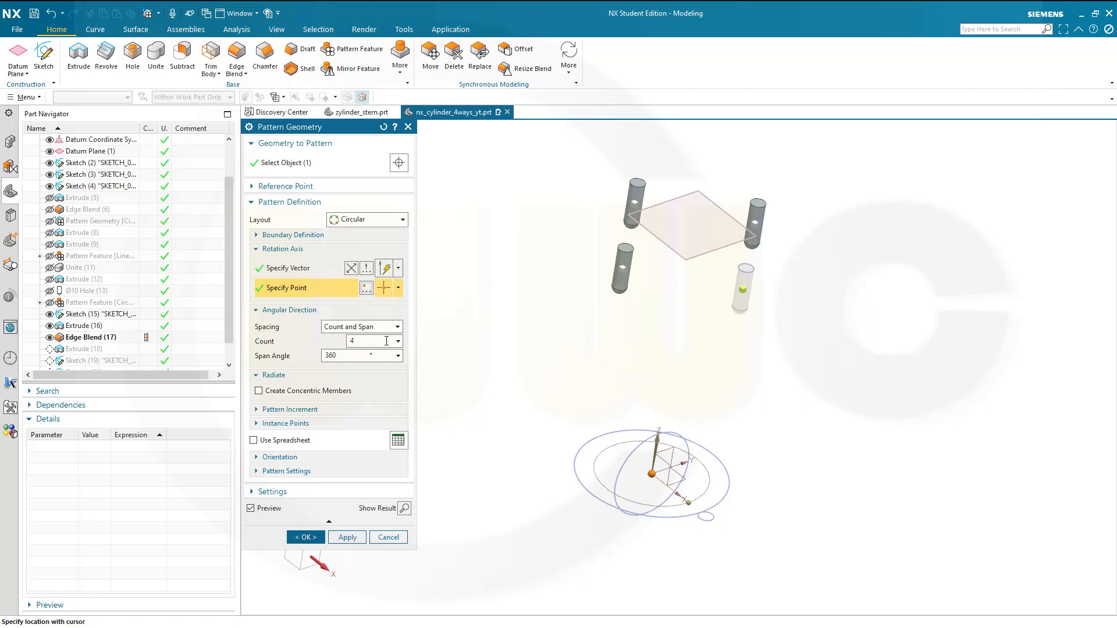
left_click(302, 538)
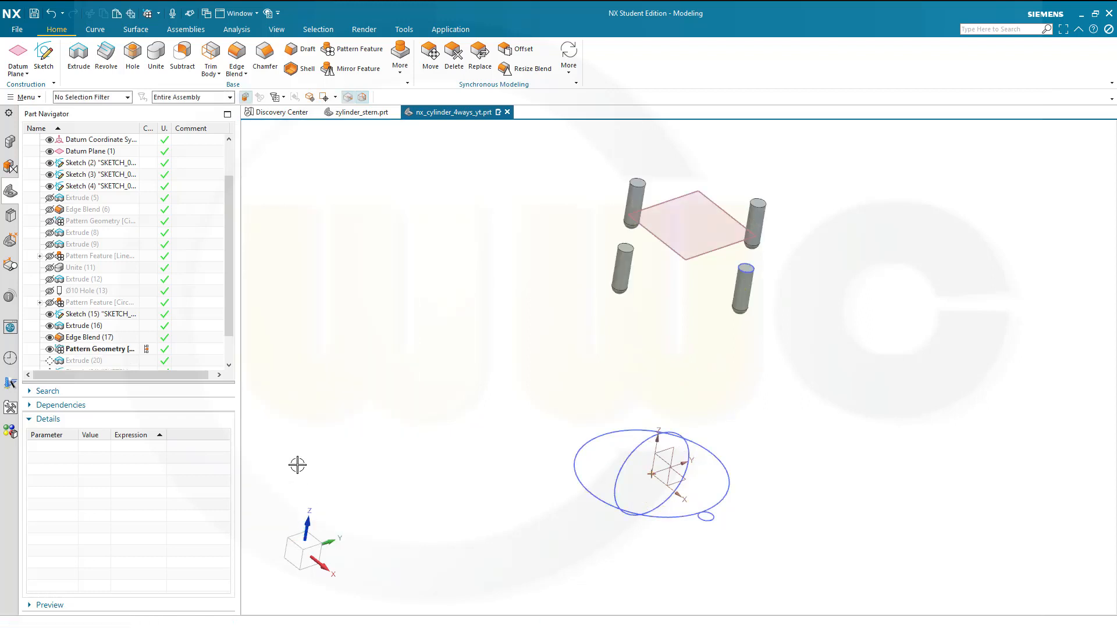
Step: Make the final linear disc pattern the current feature and unite the finned cylinder with the four small rounded cylinders
scroll(181, 307, "down", 1)
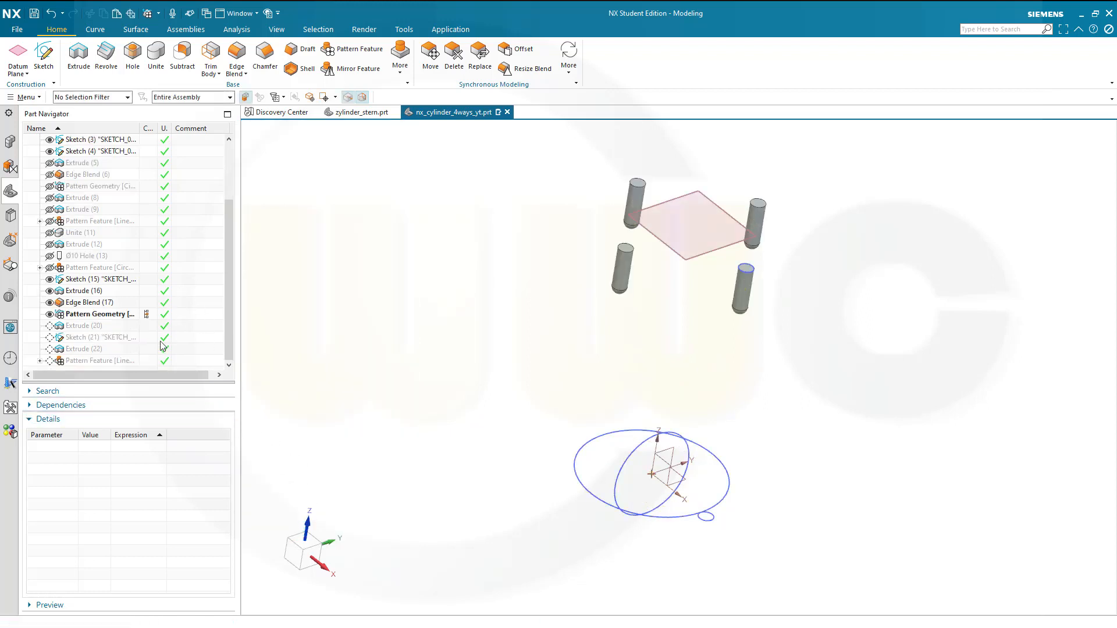
left_click(147, 361)
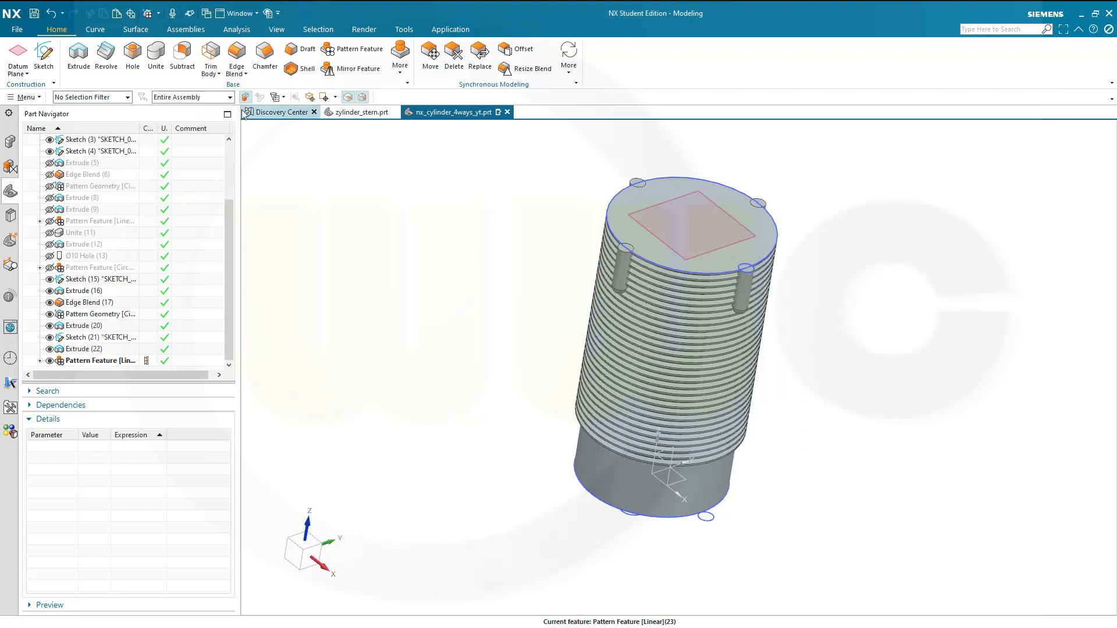
left_click(162, 56)
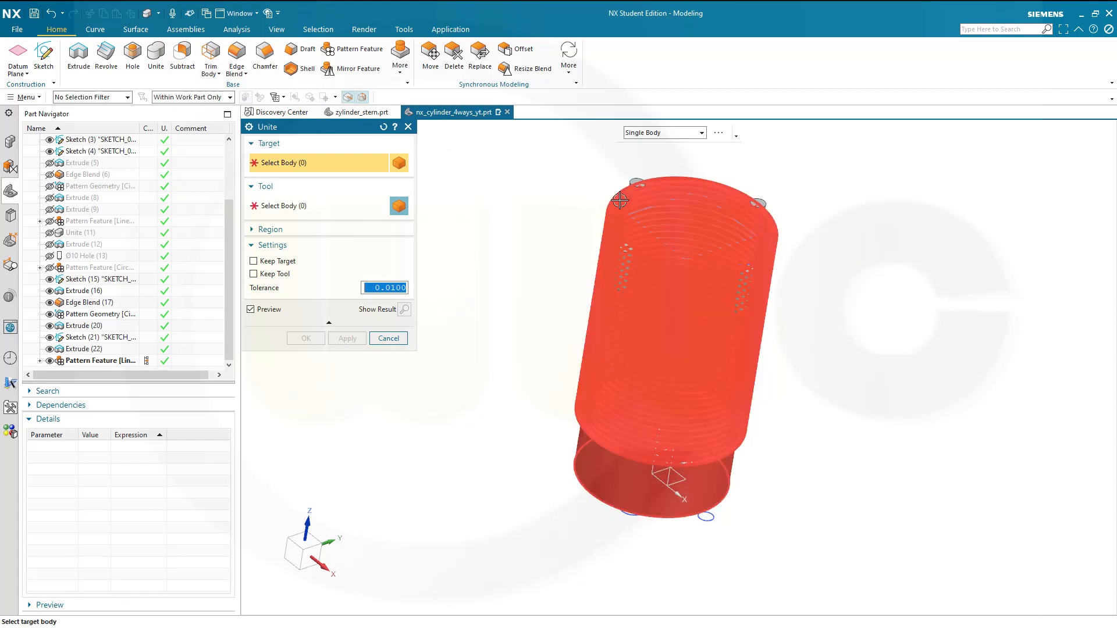
left_click(617, 200)
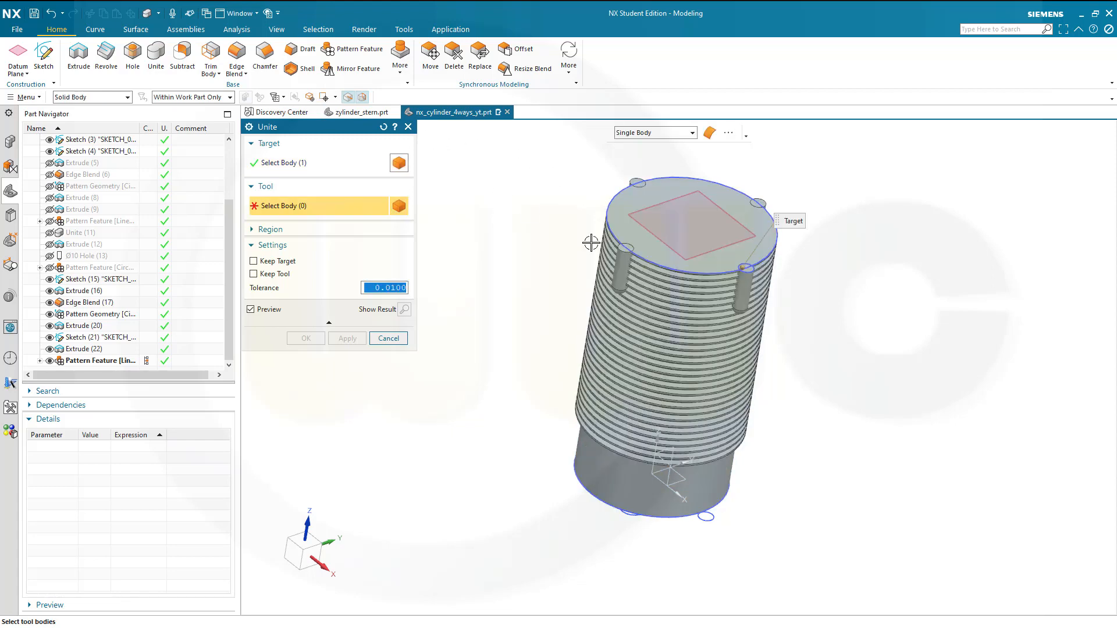
left_click(746, 295)
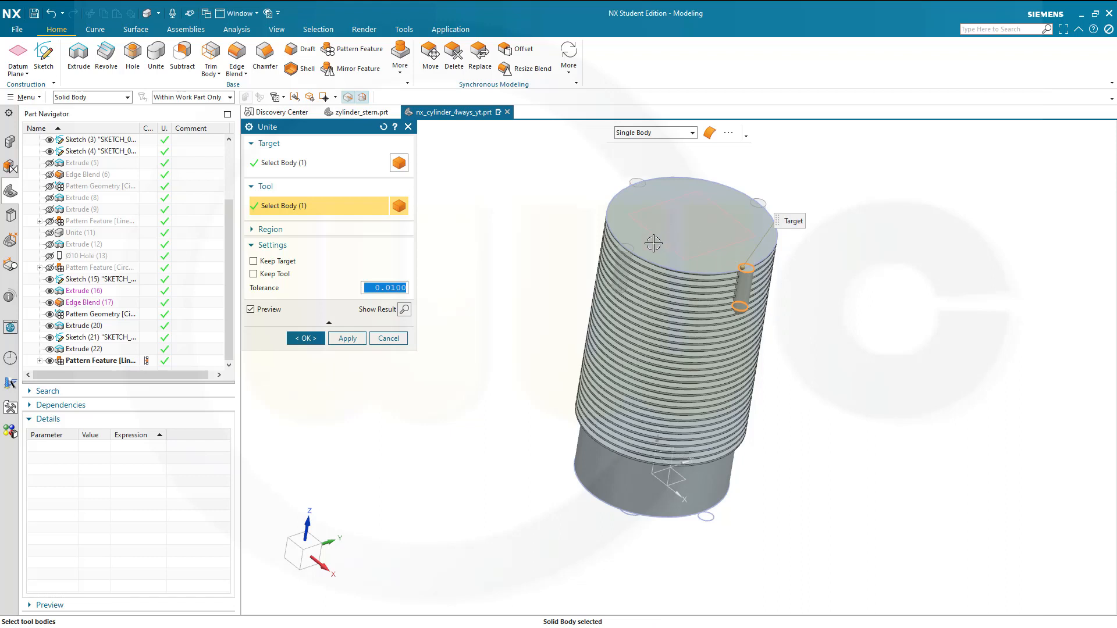
left_click(625, 264)
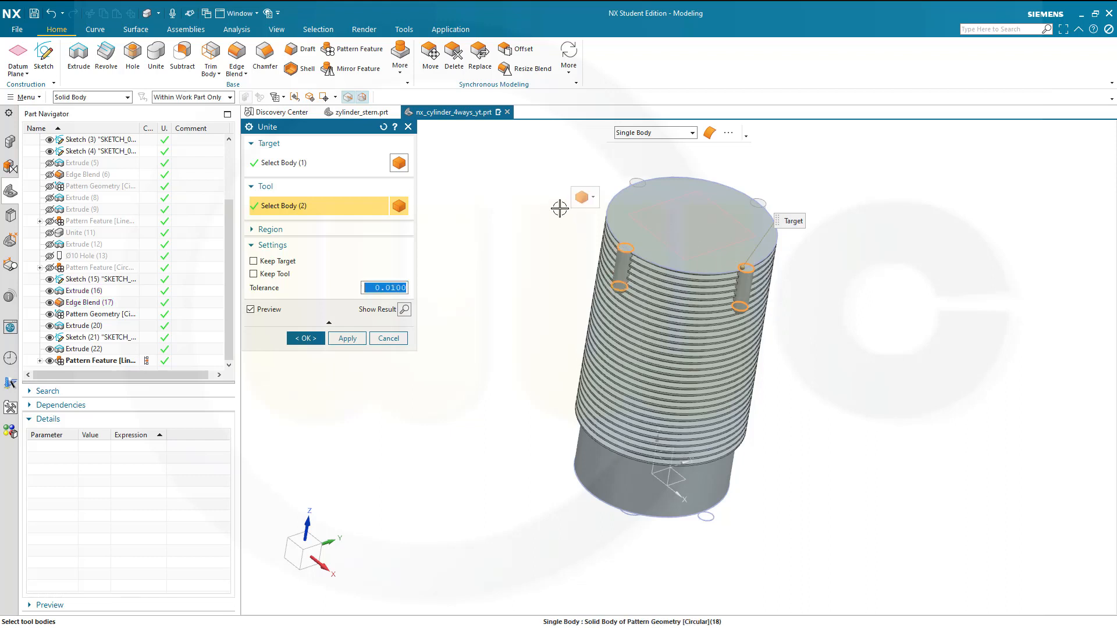
left_click(633, 182)
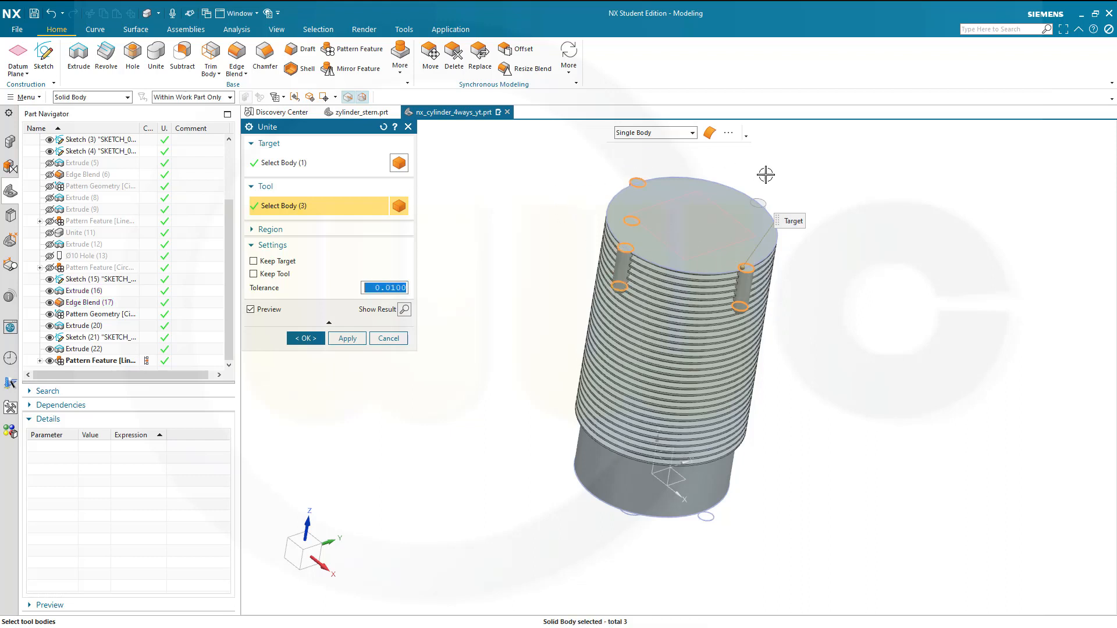
left_click(766, 198)
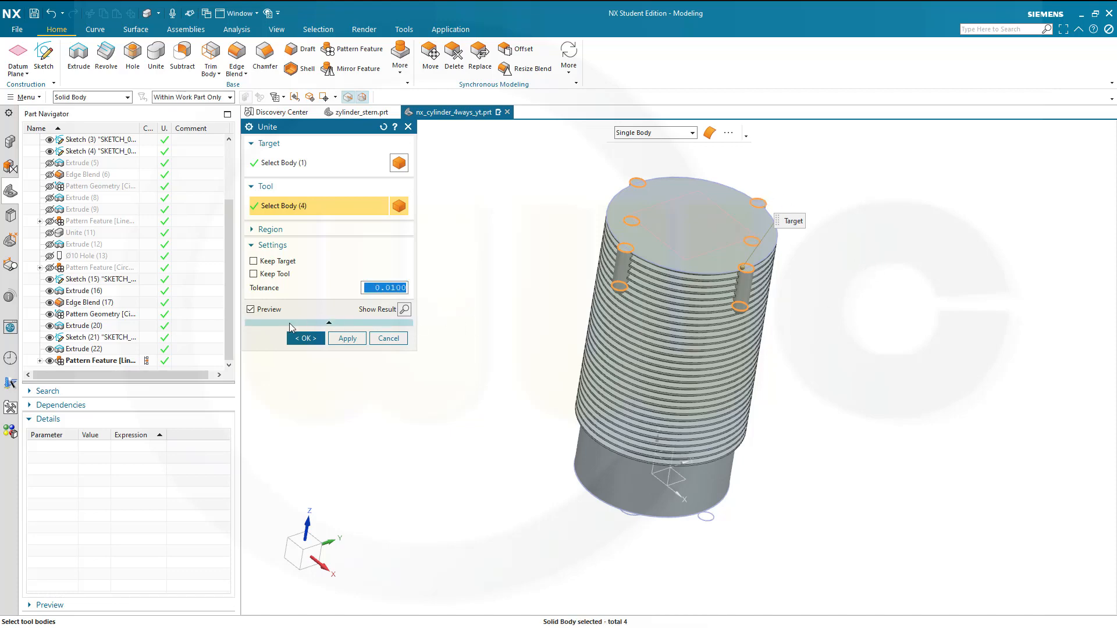
left_click(314, 340)
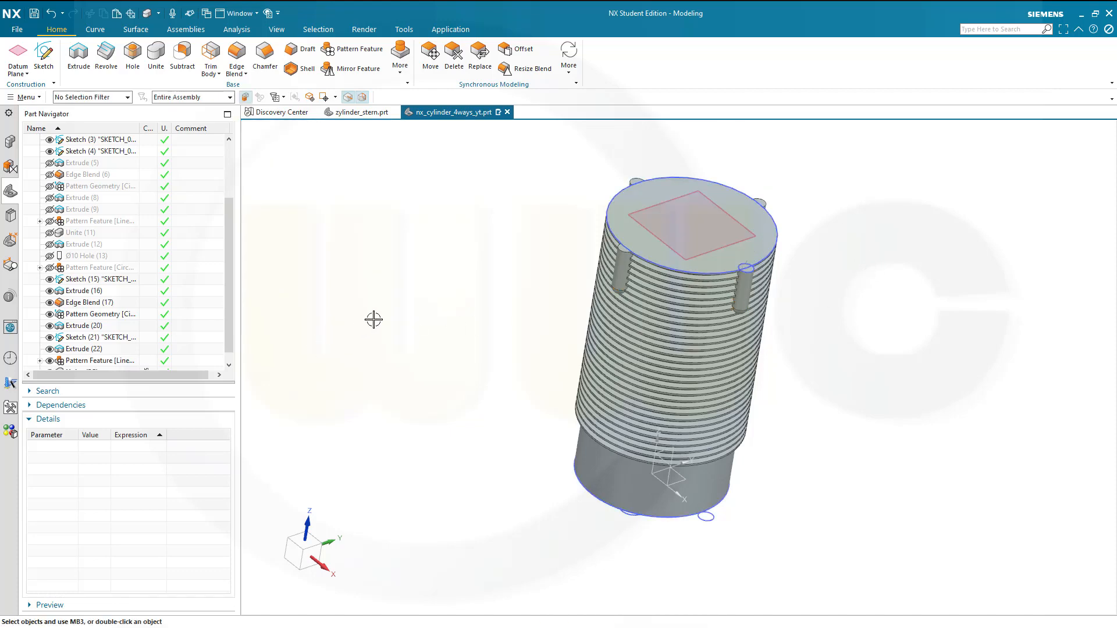
Step: Hide all sketches in the model
middle_click_drag(469, 301, 541, 267)
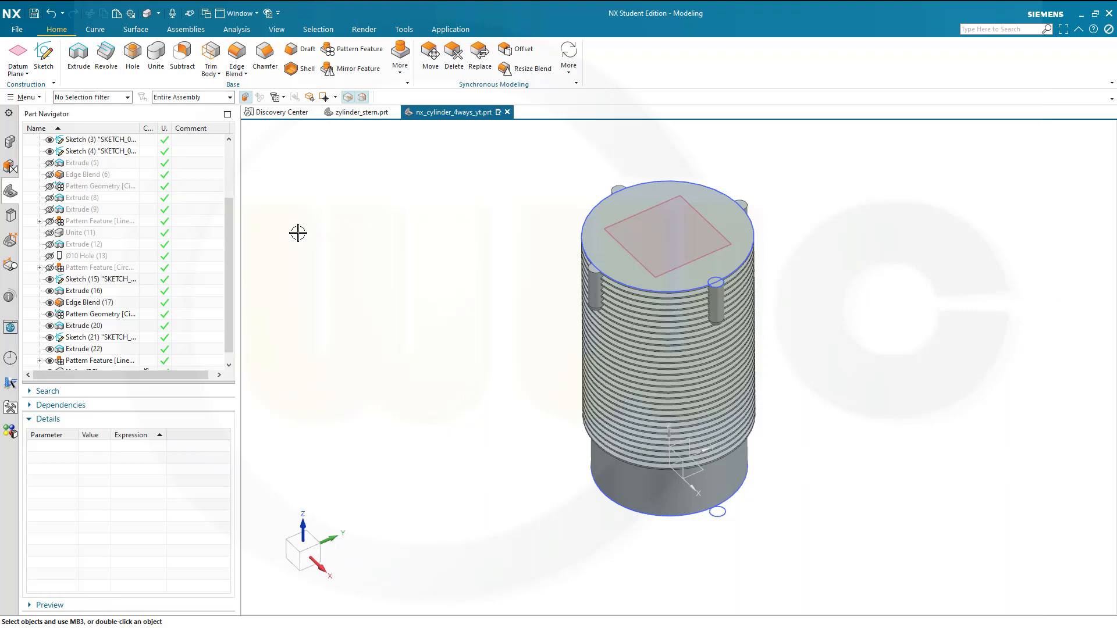
scroll(140, 273, "down", 1)
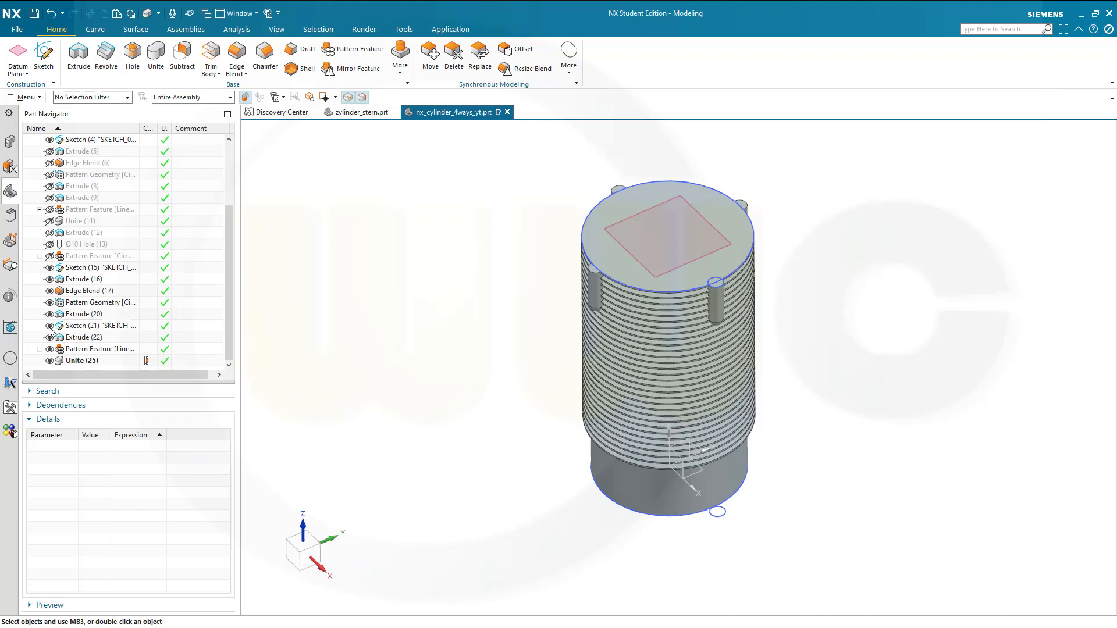
left_click(267, 13)
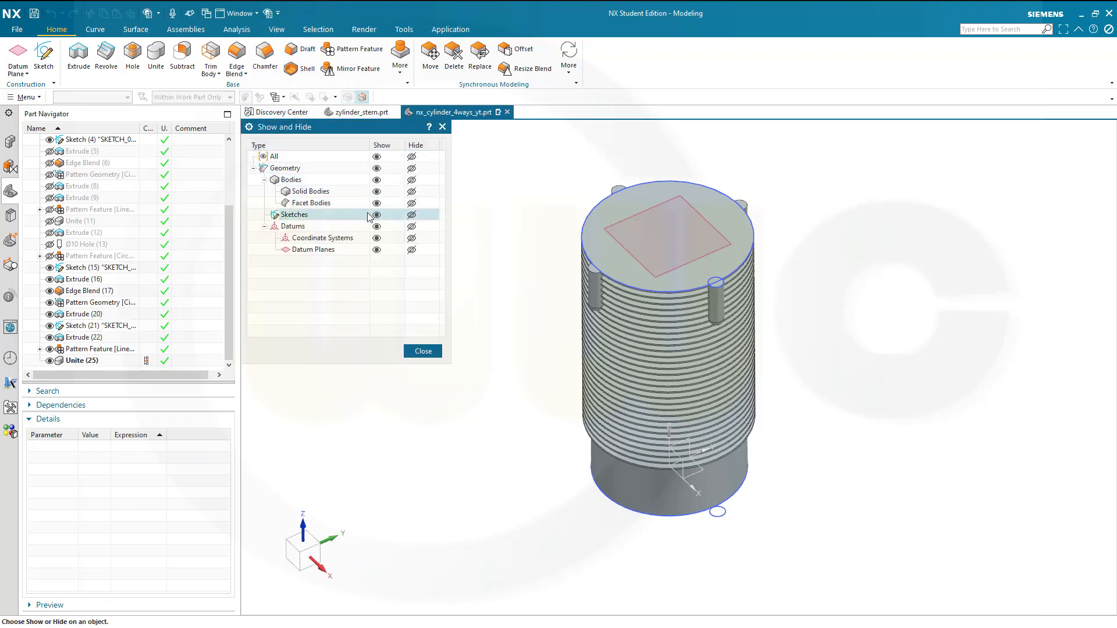
left_click(411, 214)
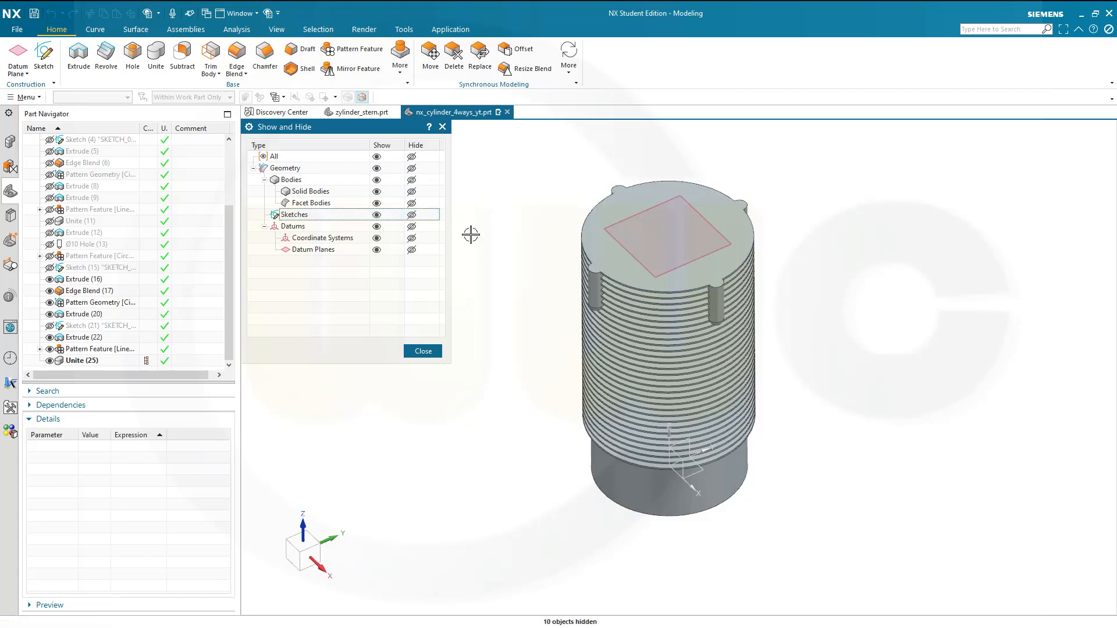
key("Escape")
Step: Show Sketch (4) at the cylinder's base and extrude its circle with a symmetric width of 200 mm, subtracting it from the finned cylinder
middle_click_drag(518, 407, 501, 364)
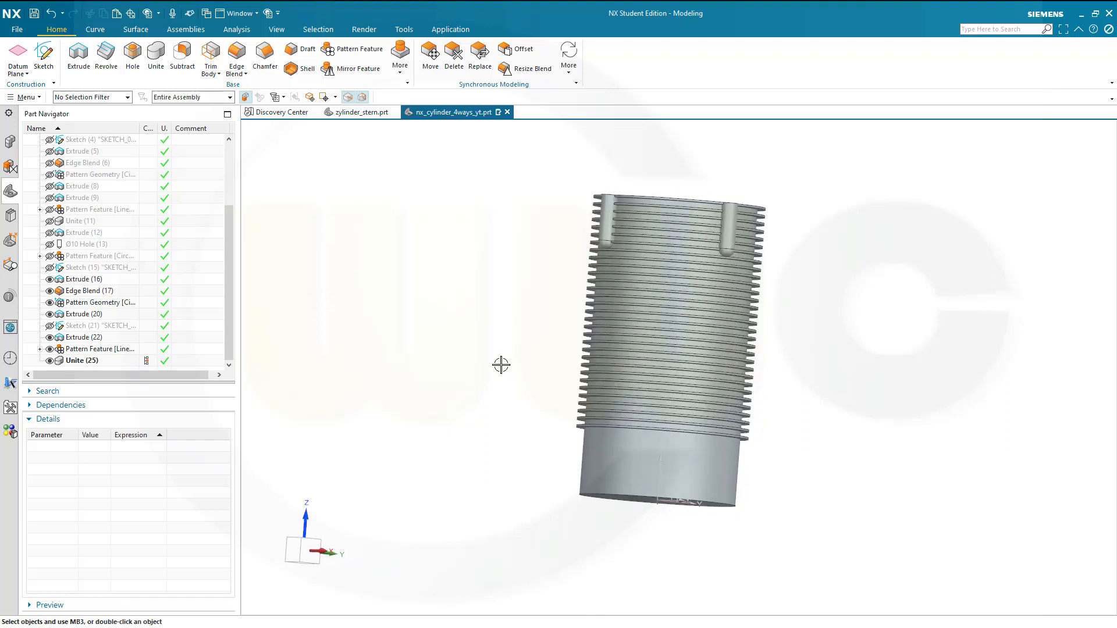
scroll(146, 274, "up", 3)
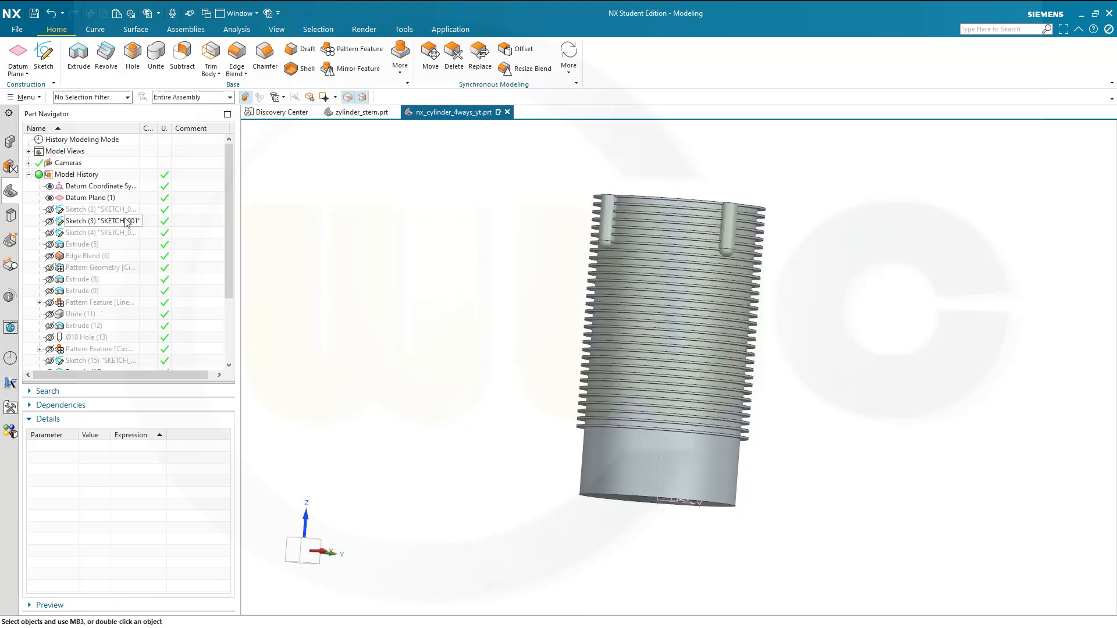
left_click(50, 233)
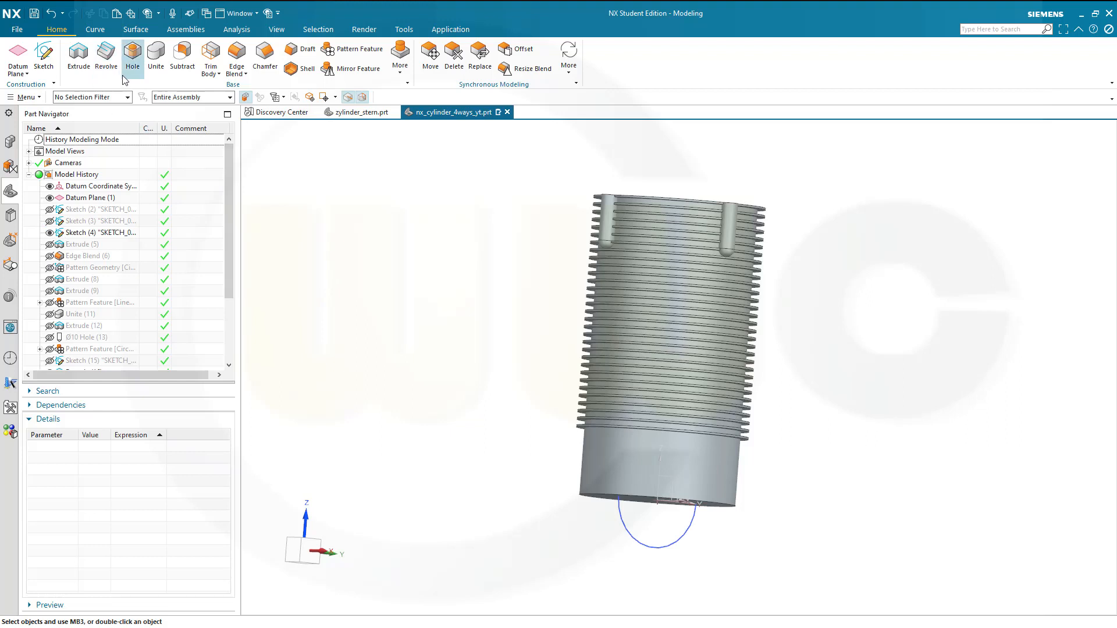
left_click(77, 54)
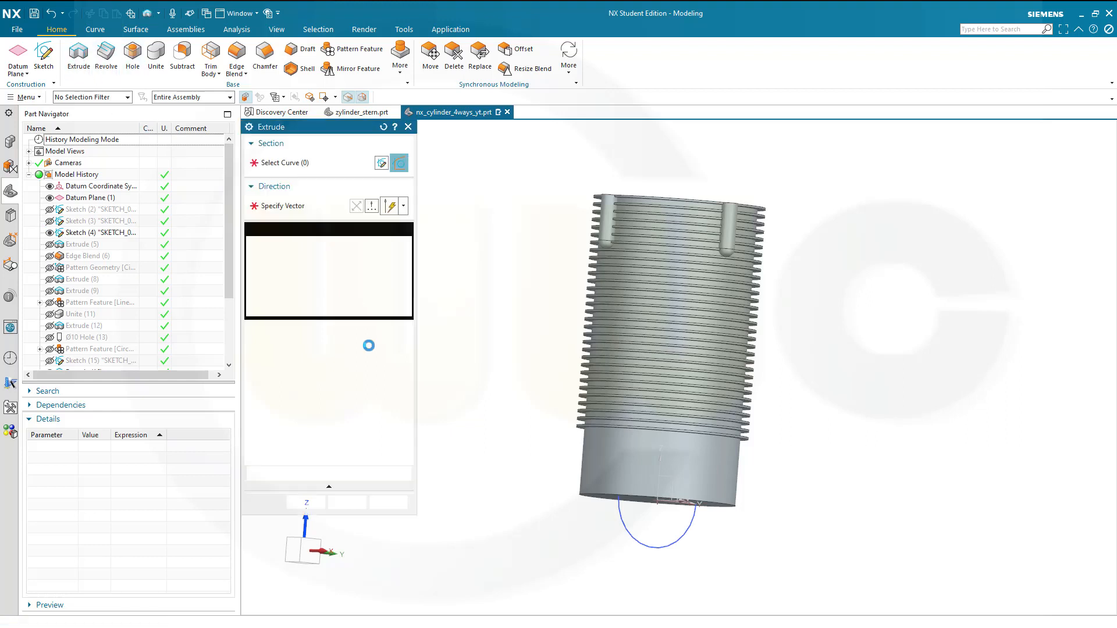
left_click(642, 544)
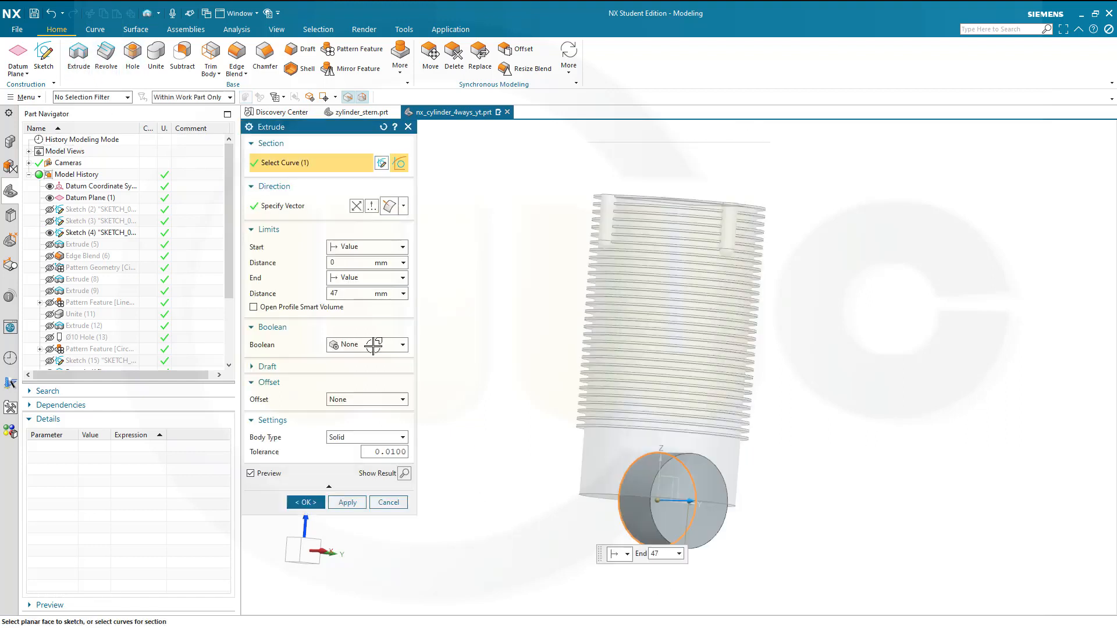
left_click(401, 247)
left_click(384, 273)
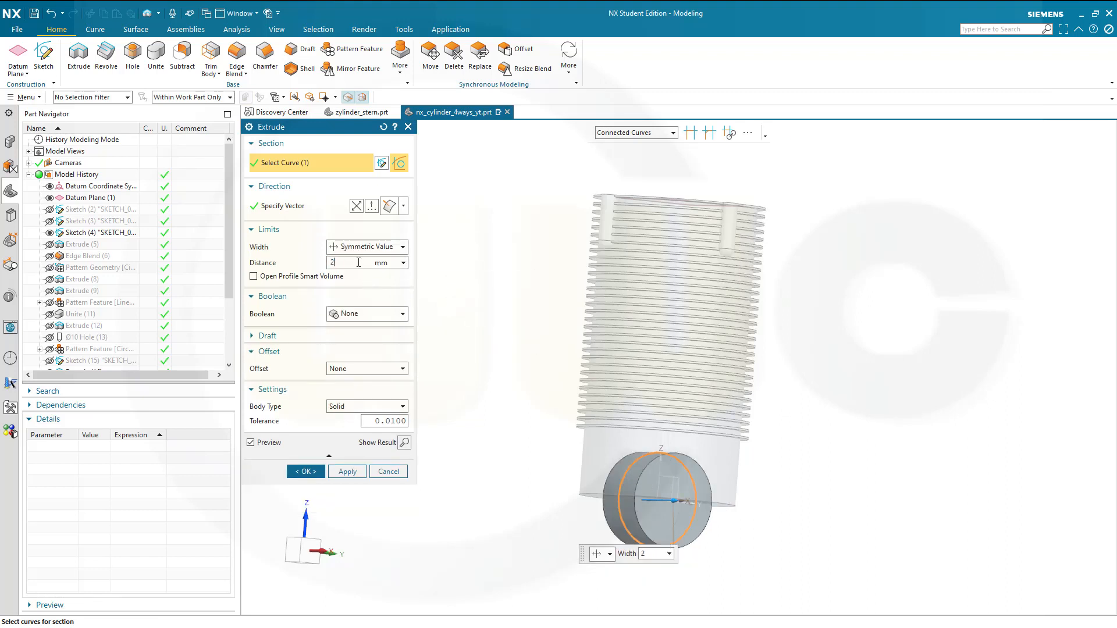
left_click(378, 314)
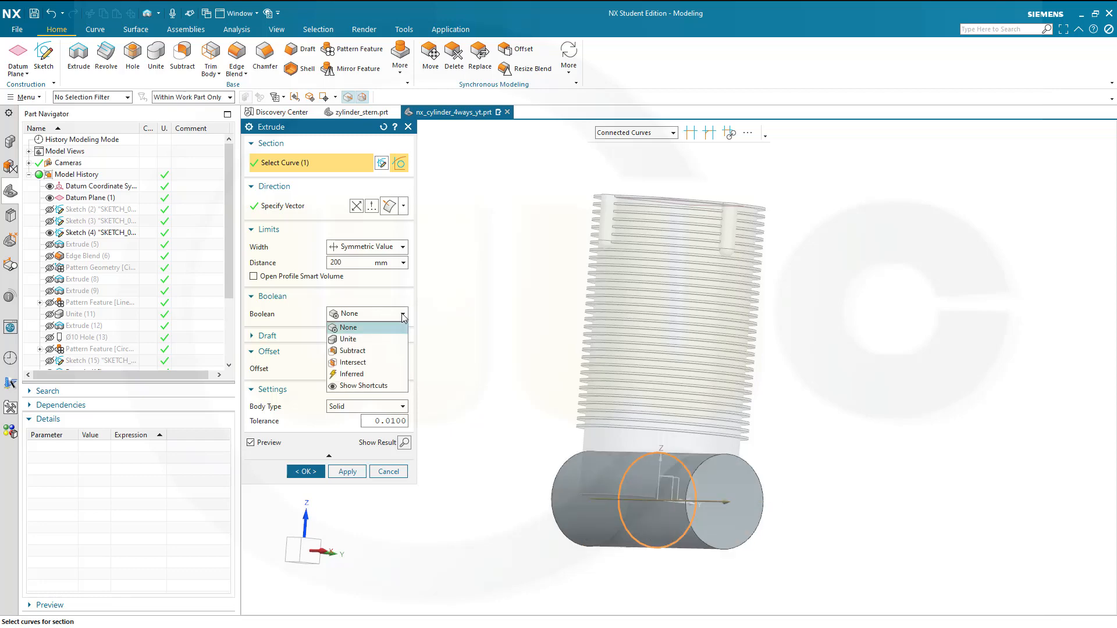
left_click(358, 351)
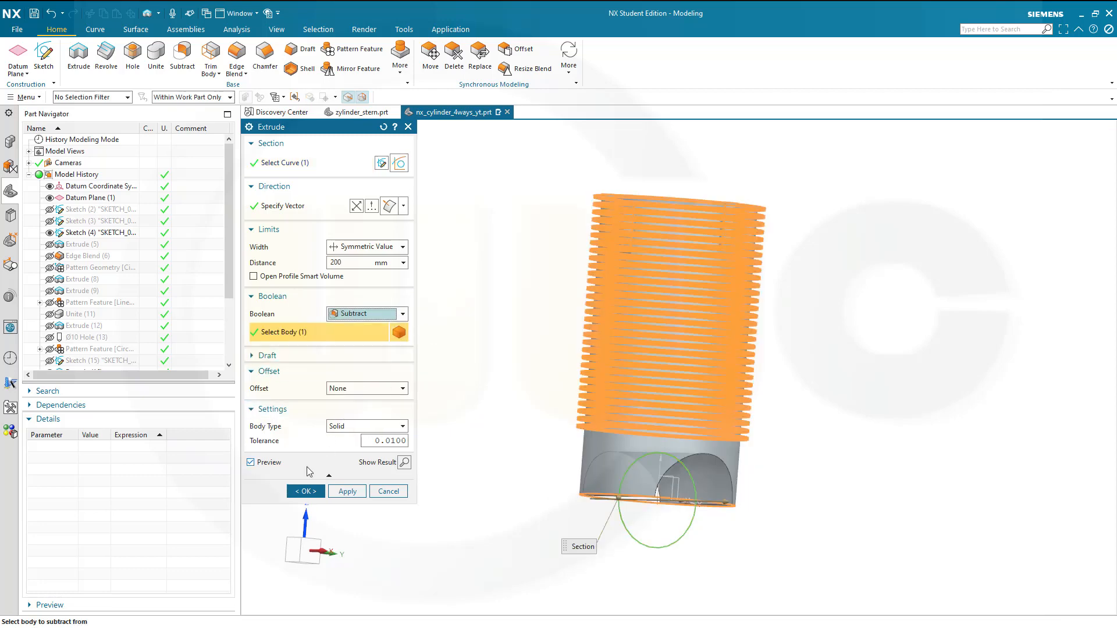
left_click(305, 492)
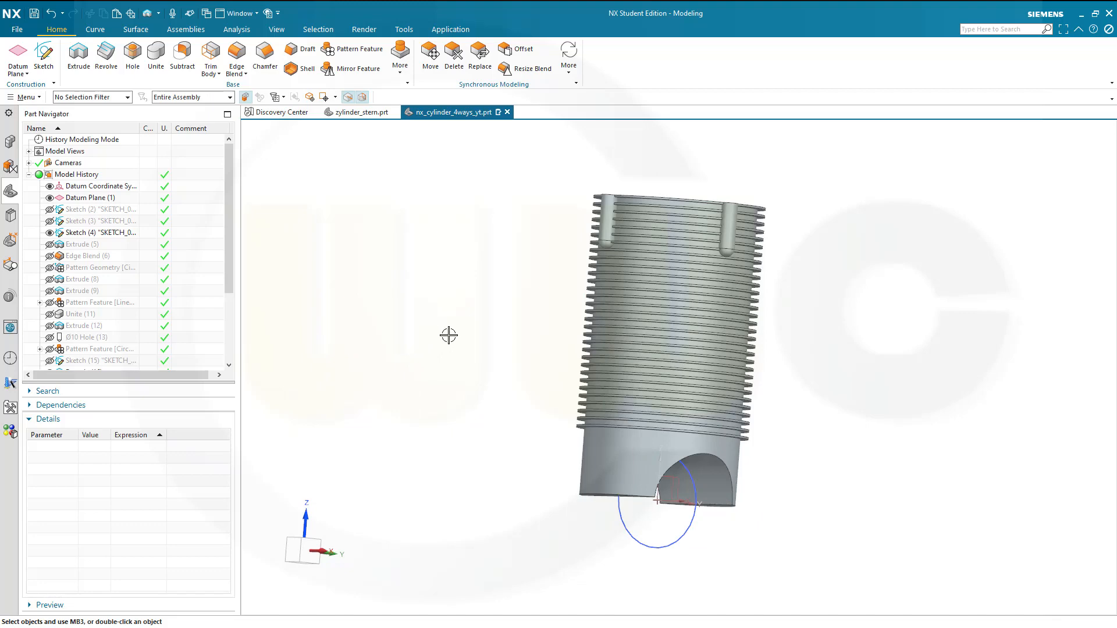
Step: Show Sketch (21) on the cylinder's top face, copy it and paste the copy using the proposed coordinate system
middle_click_drag(448, 335, 419, 378)
scroll(433, 289, "up", 3)
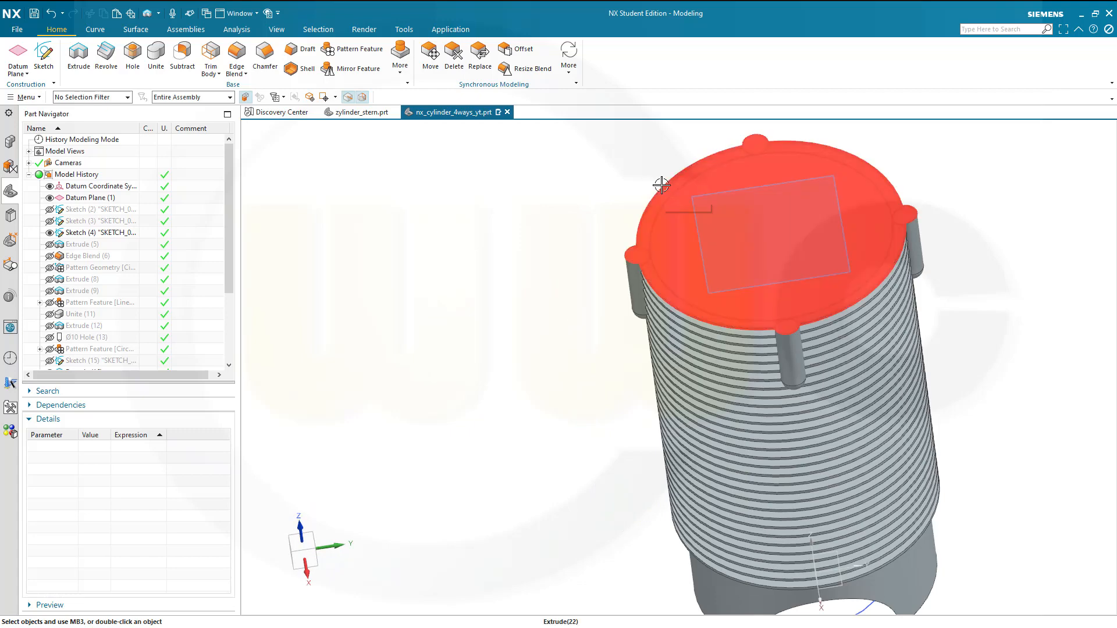
middle_click_drag(993, 314, 999, 304)
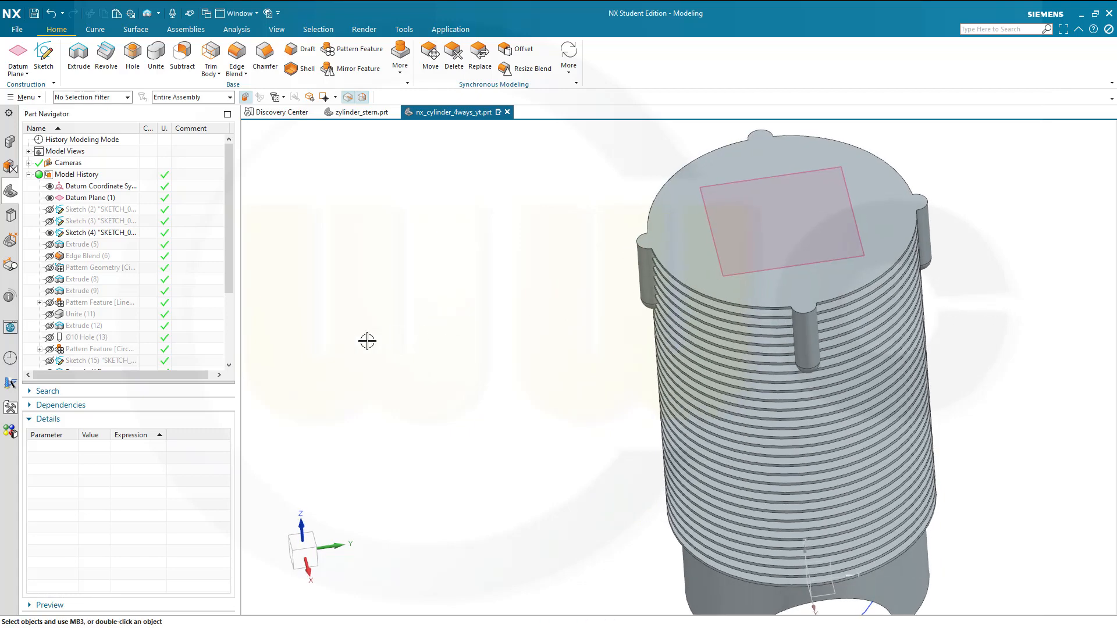
scroll(117, 245, "down", 3)
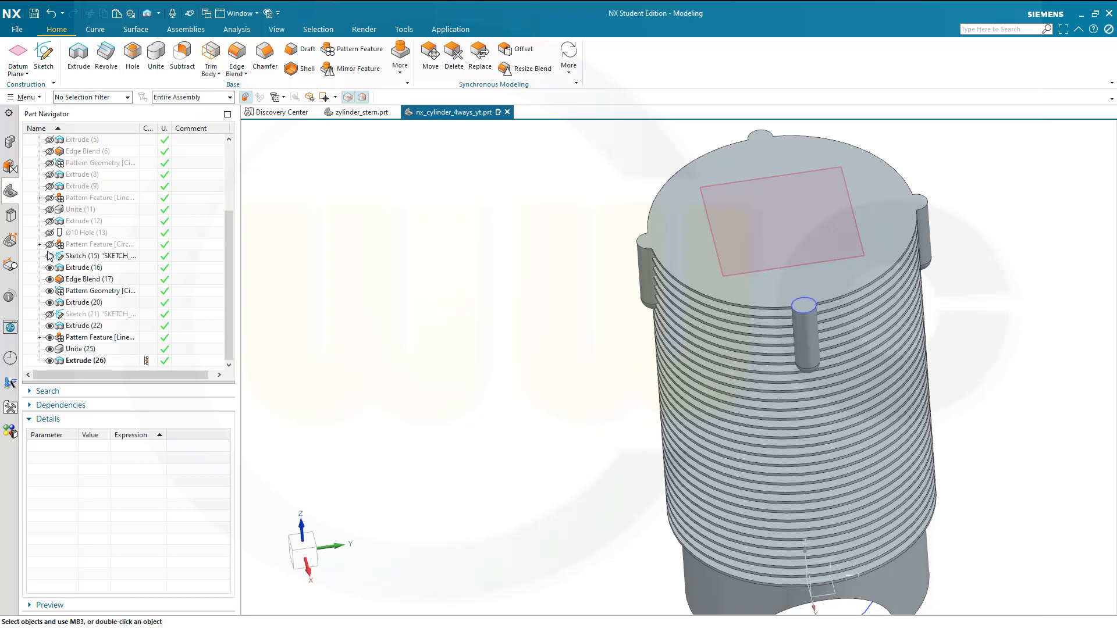
left_click(50, 314)
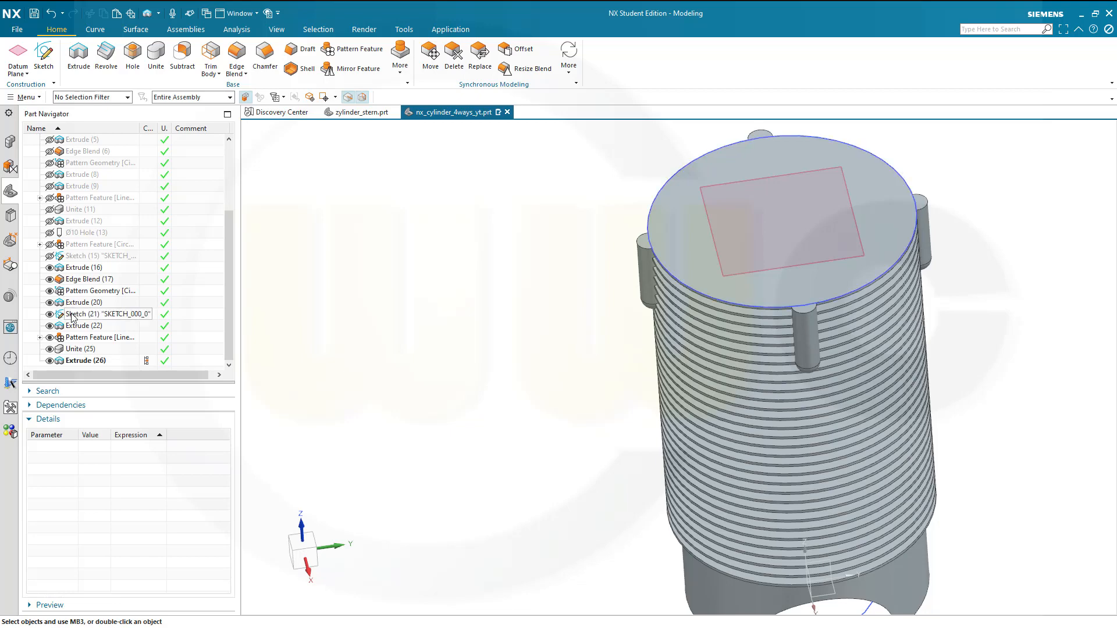
right_click(74, 317)
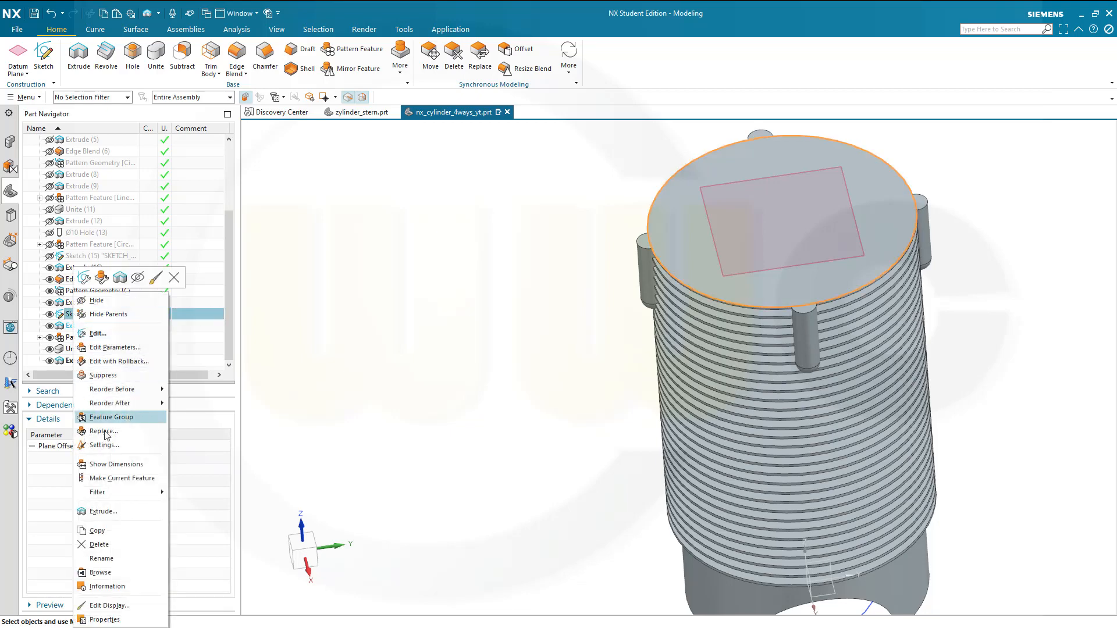
left_click(139, 512)
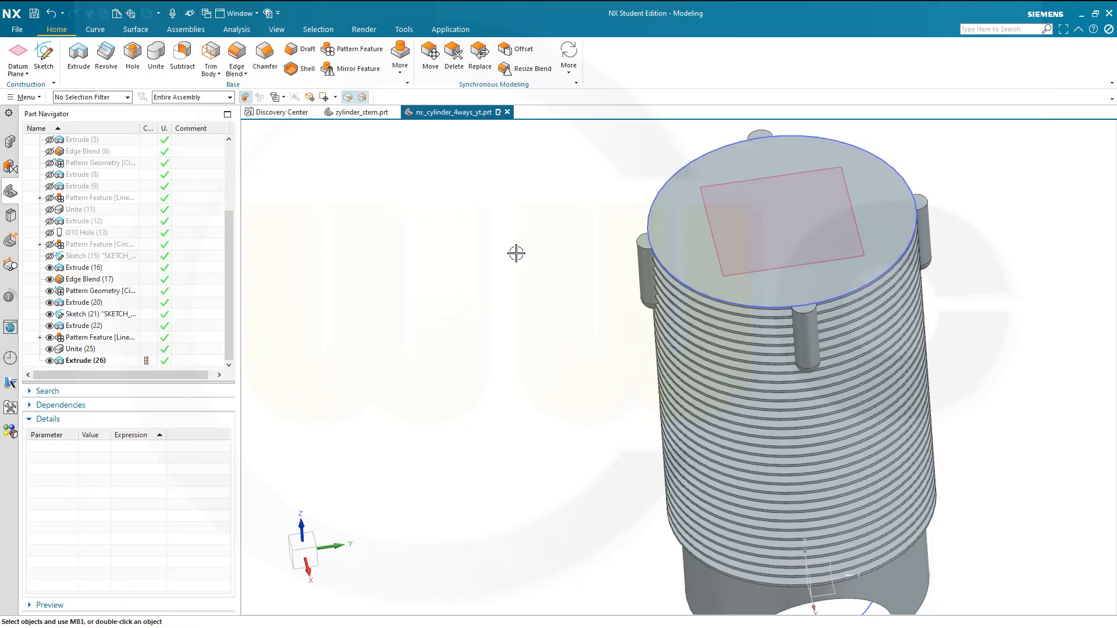
key("ctrl+v")
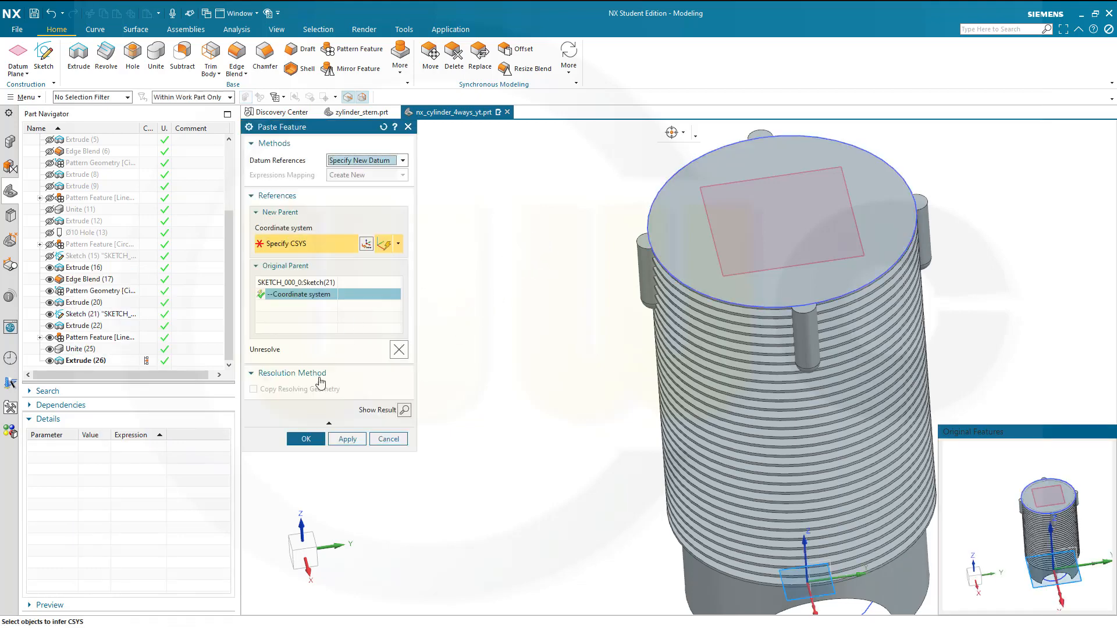
left_click(305, 439)
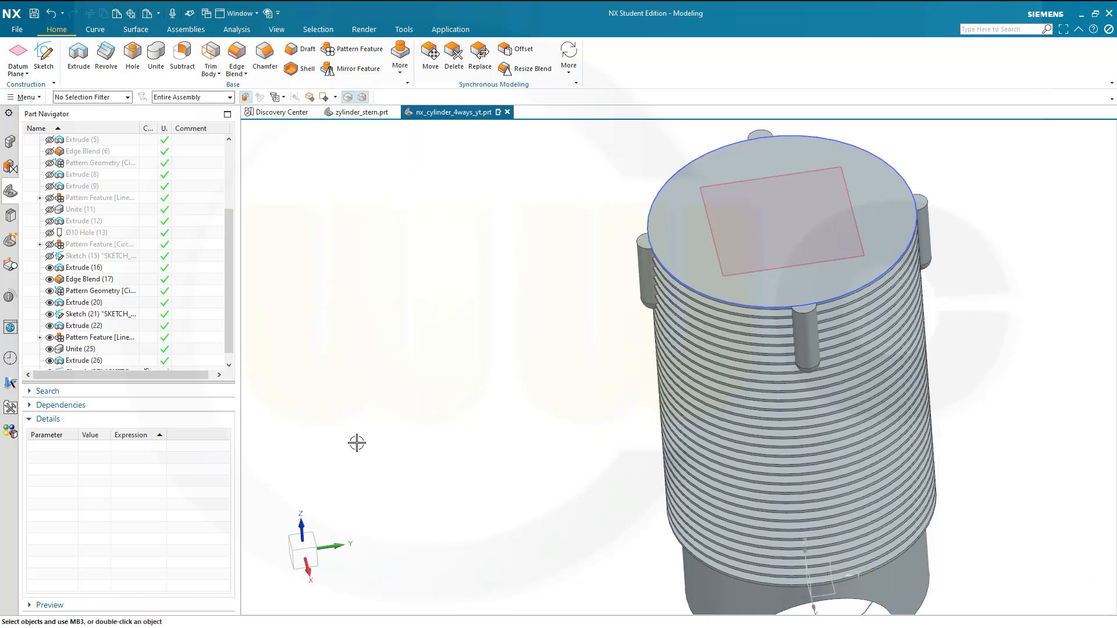
Step: Edit the pasted sketch, set its circle's diameter to 126 mm, scale the entire sketch and finish it
left_click(87, 360)
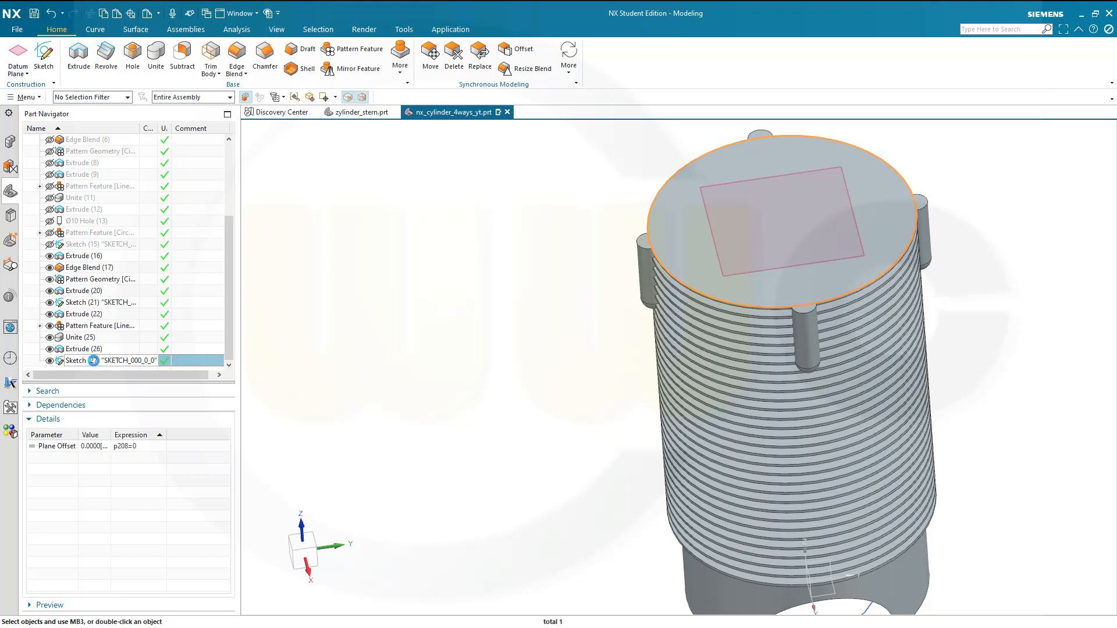
double_click(93, 361)
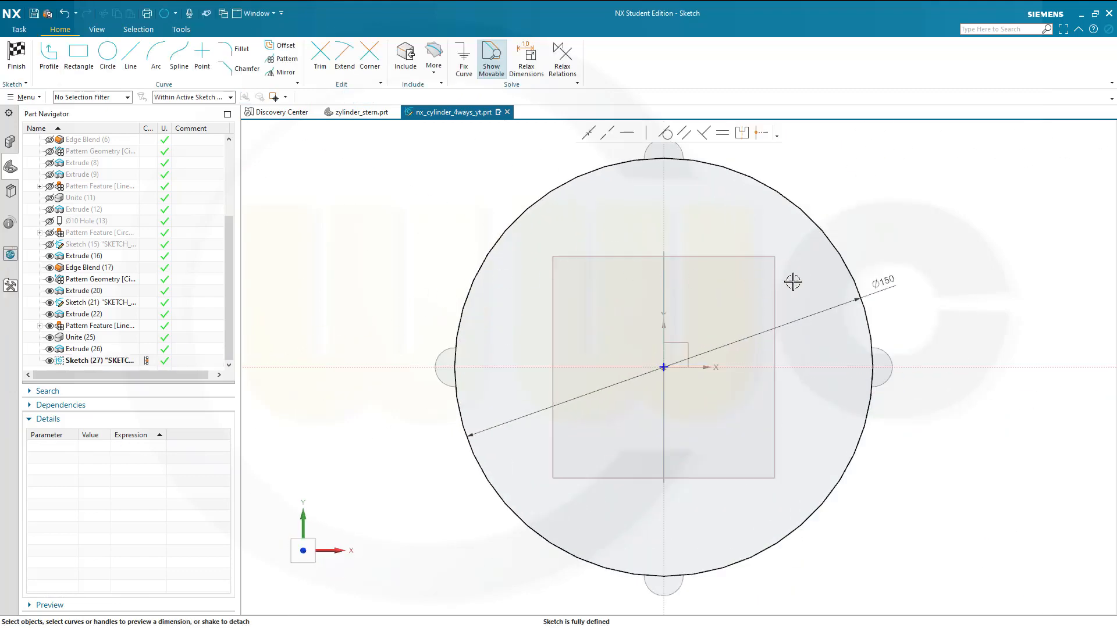
left_click(882, 280)
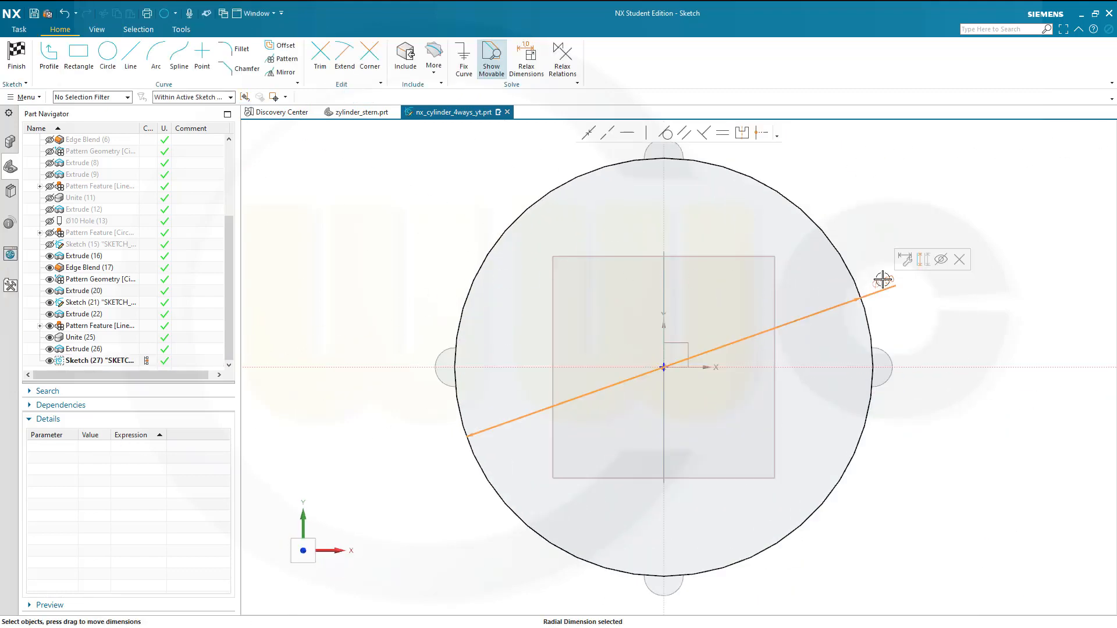
double_click(882, 280)
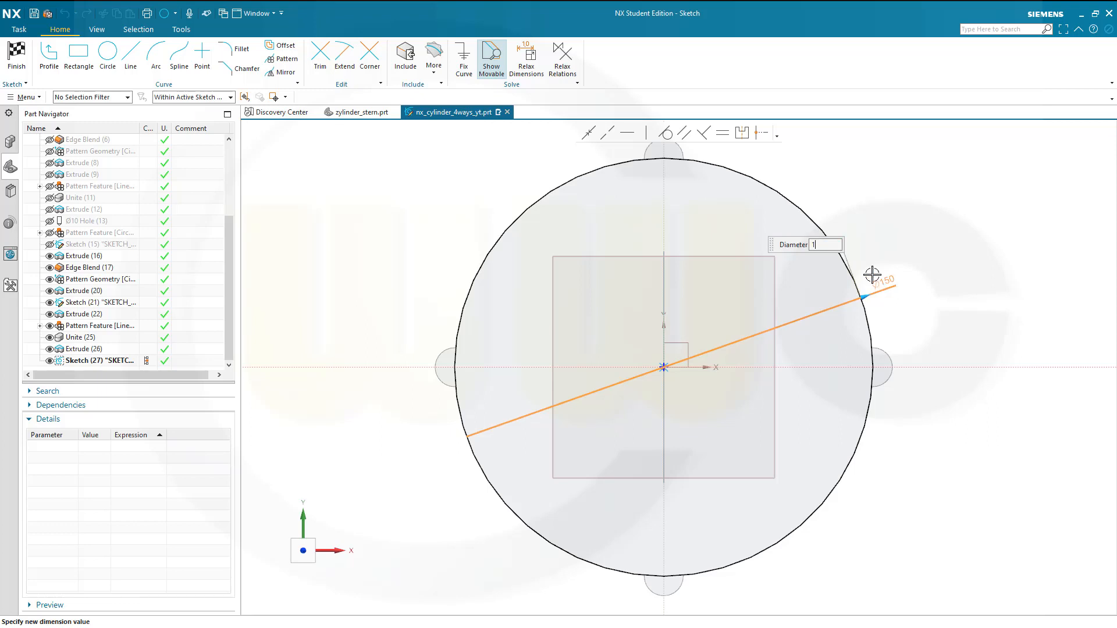
key("Return")
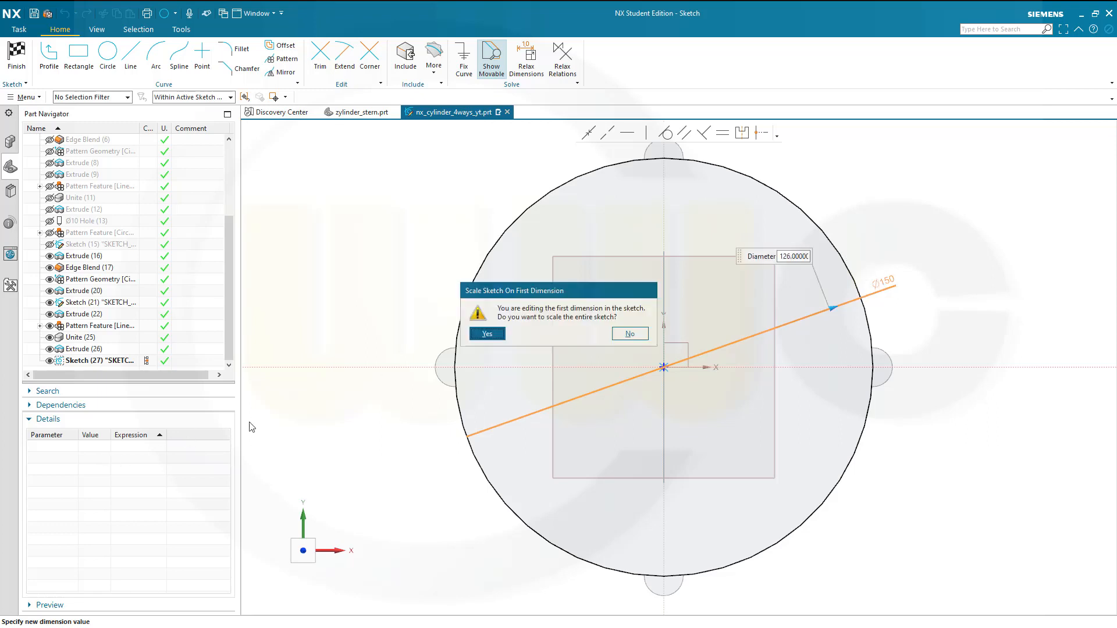
left_click(487, 333)
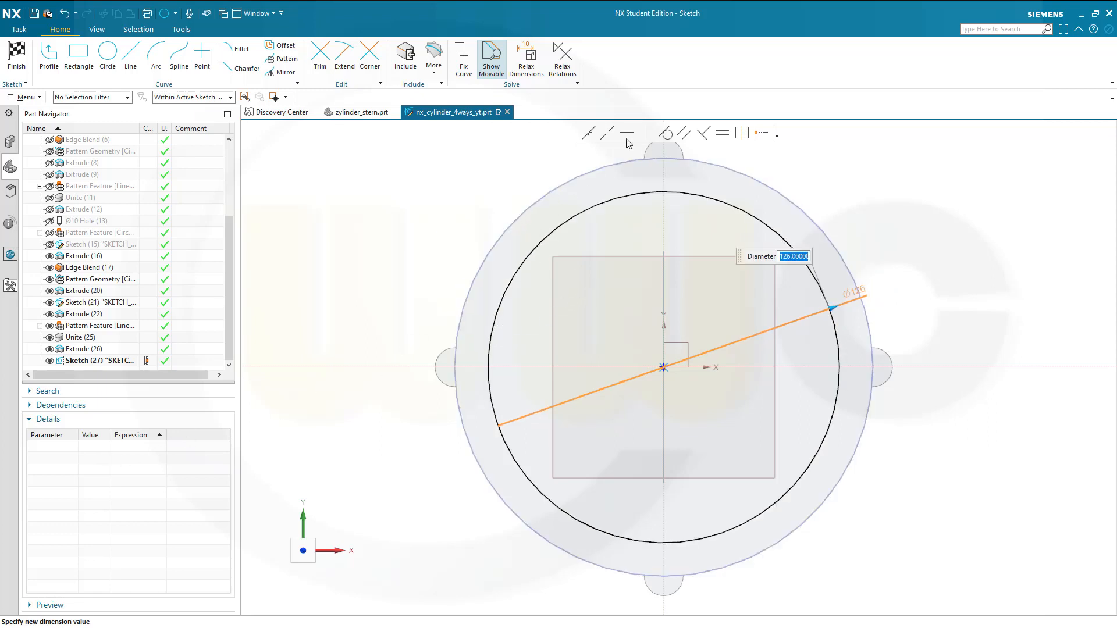
left_click(16, 55)
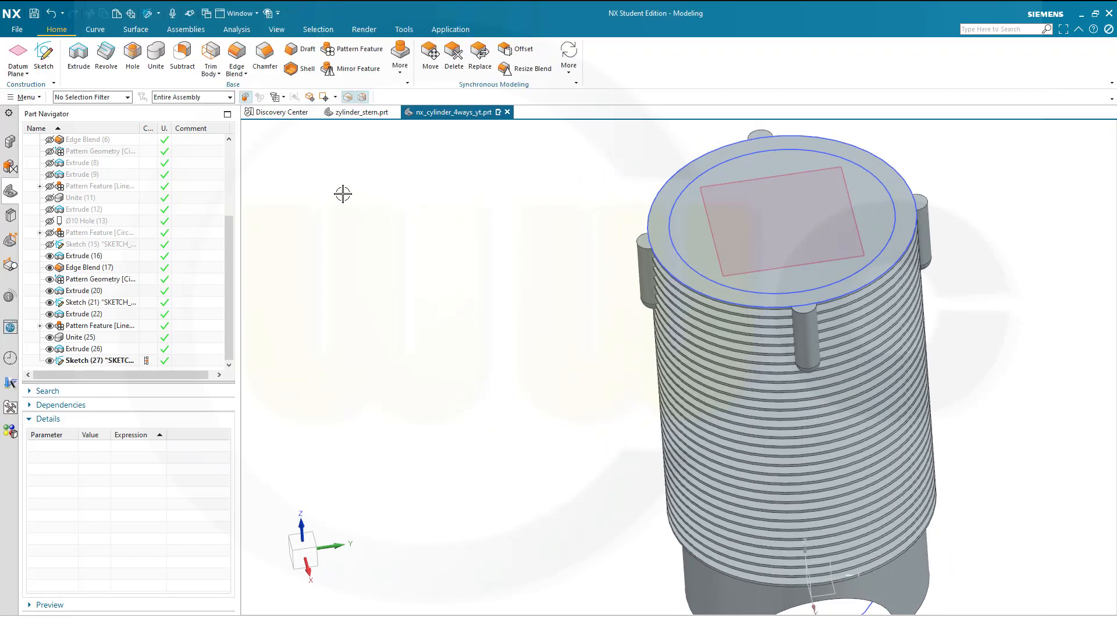
Step: Extrude the 126 mm circle downward from a start distance of 0 mm through all, subtracting it from the finned cylinder
left_click(79, 55)
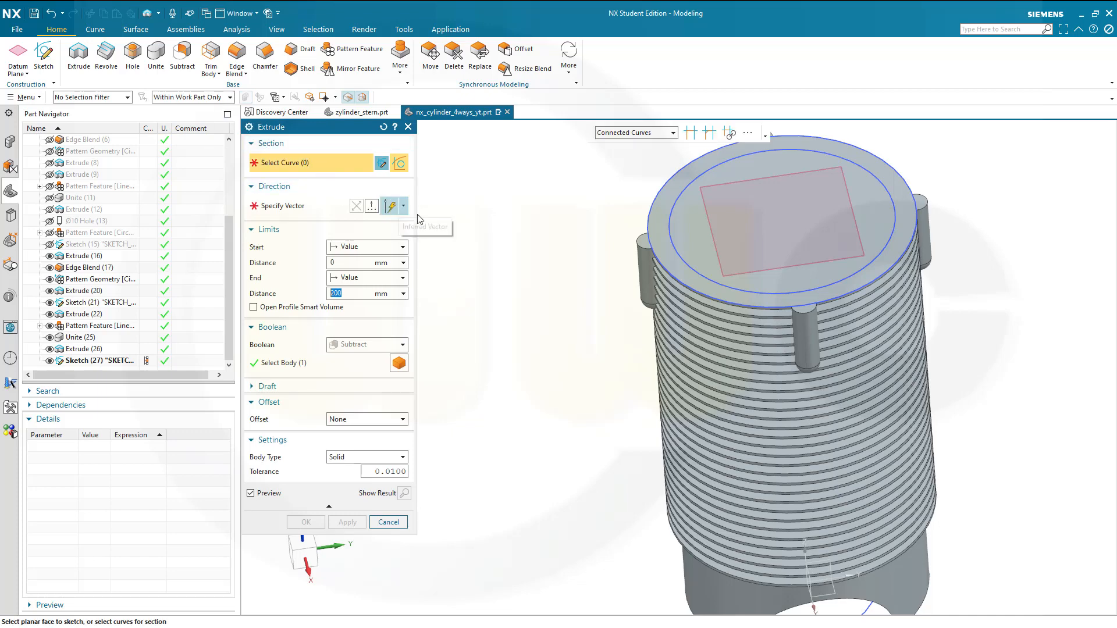
left_click(302, 206)
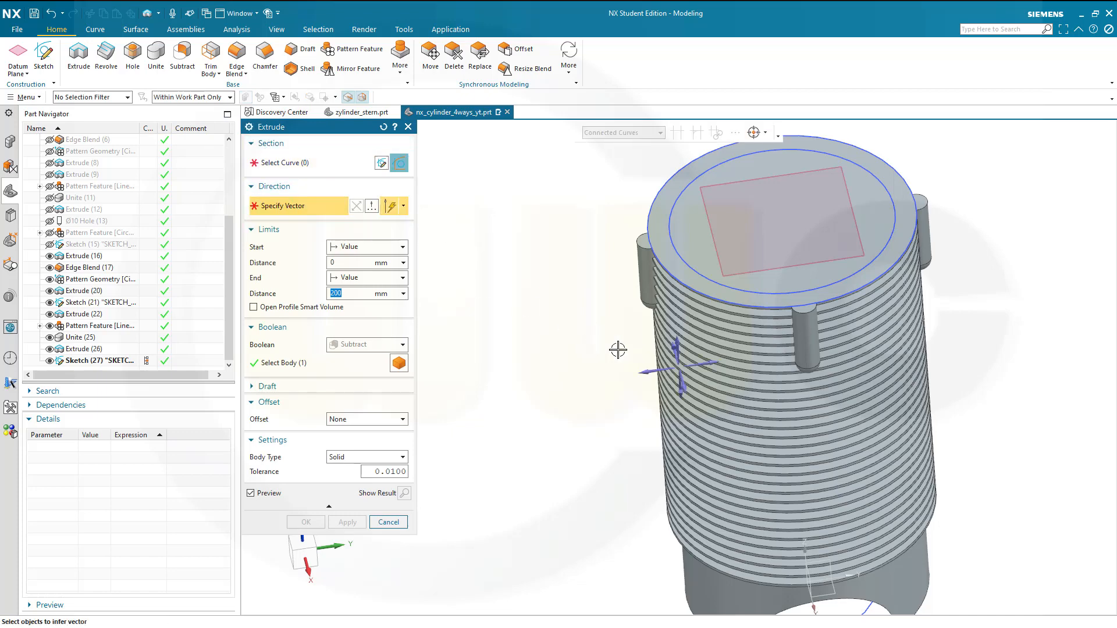
middle_click_drag(546, 429, 617, 415)
left_click(655, 401)
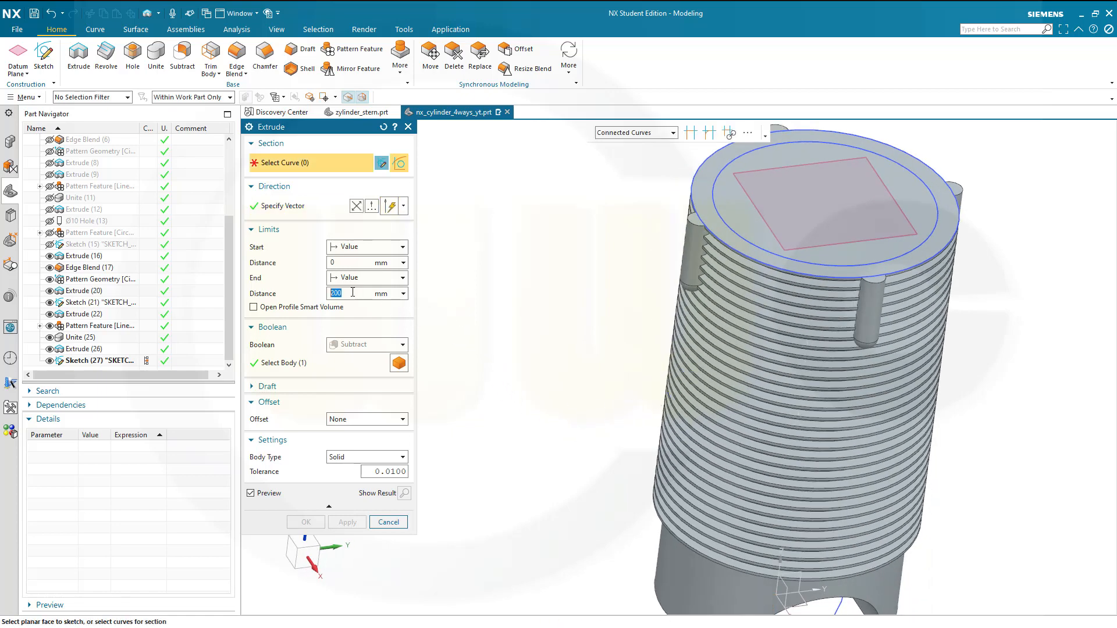
left_click(403, 279)
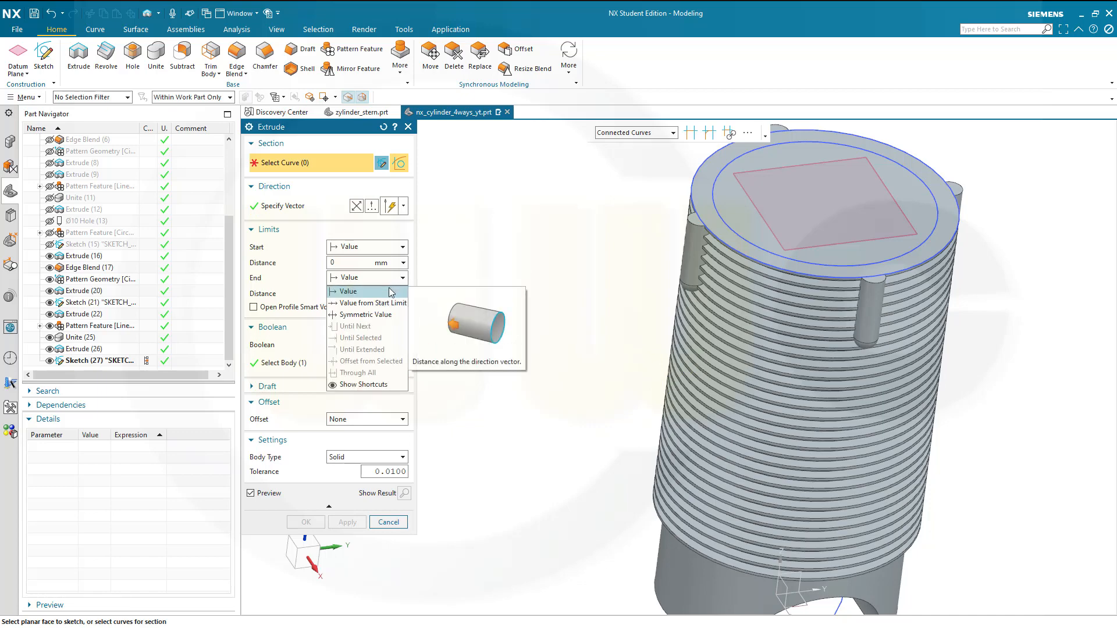
left_click(466, 254)
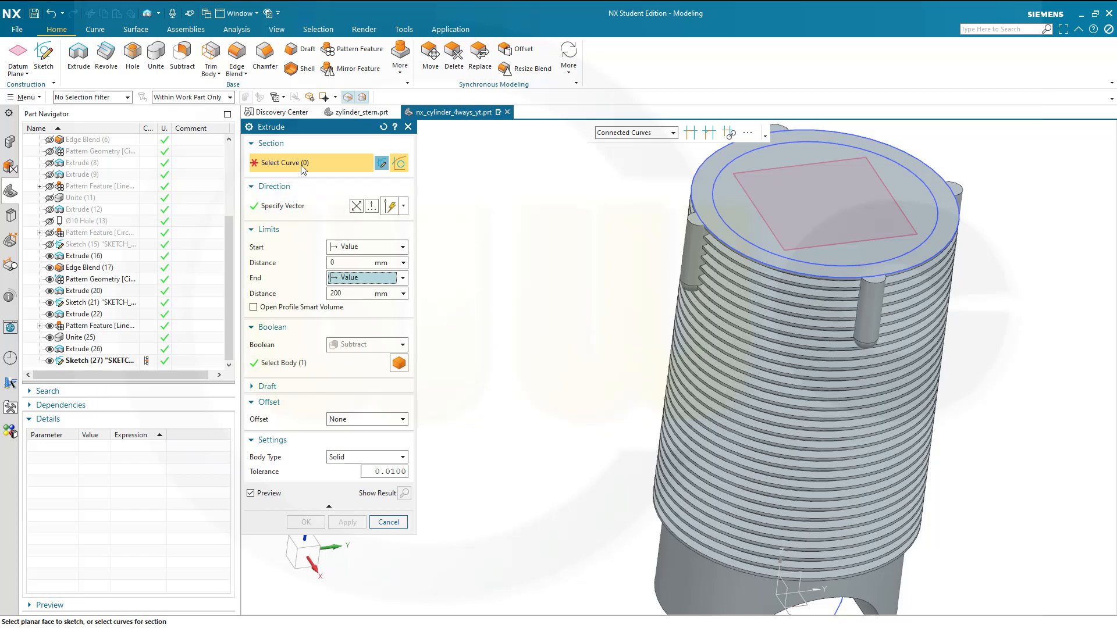
left_click(737, 238)
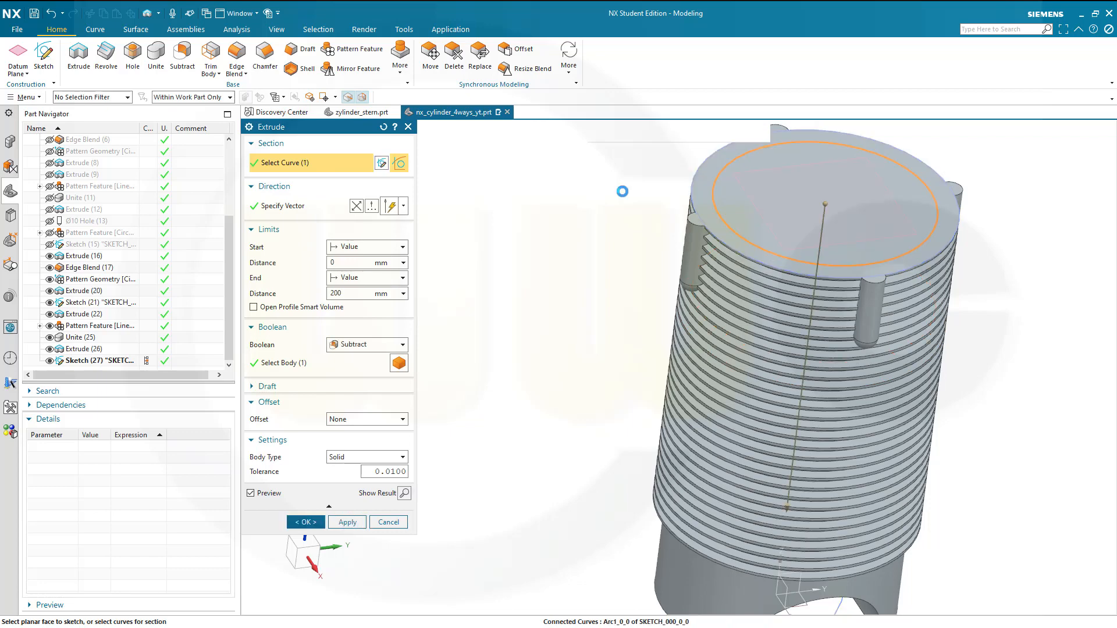
left_click(402, 279)
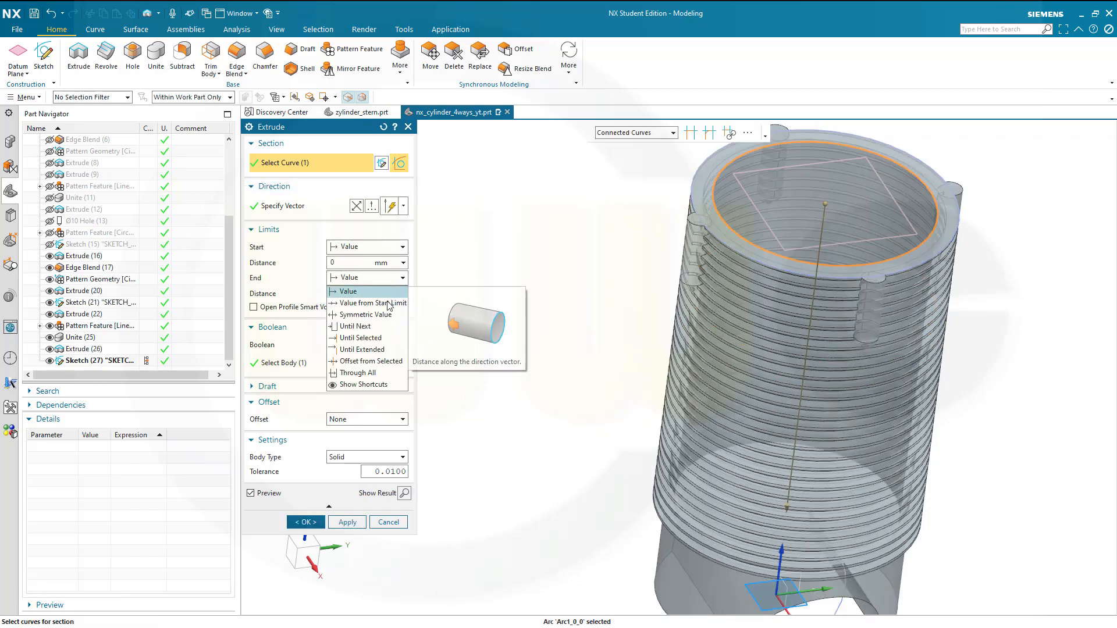
left_click(375, 374)
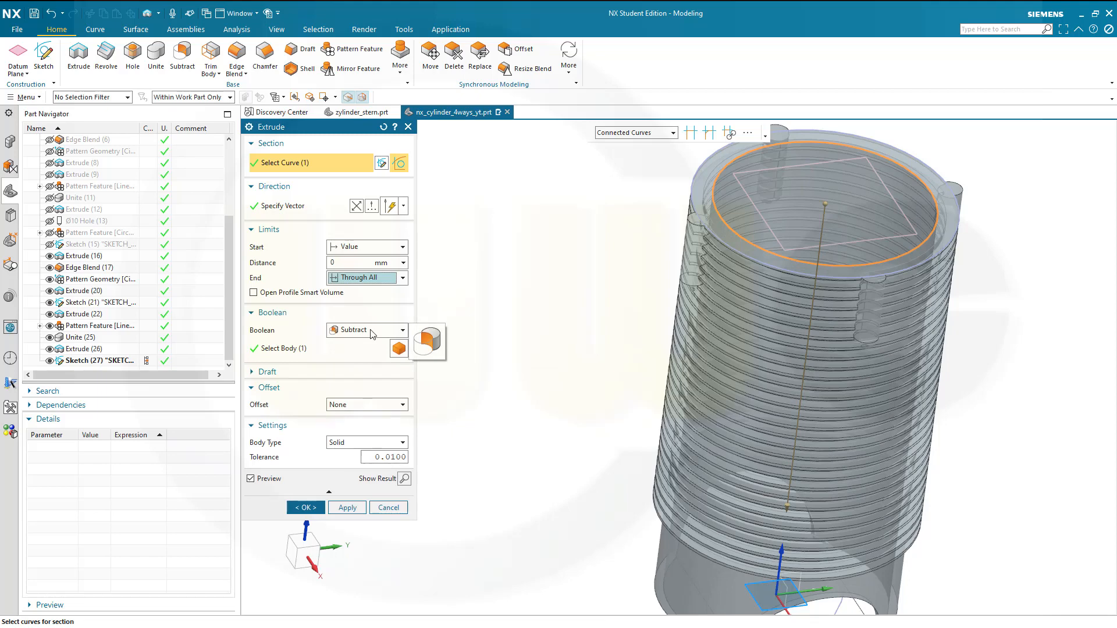
left_click(305, 508)
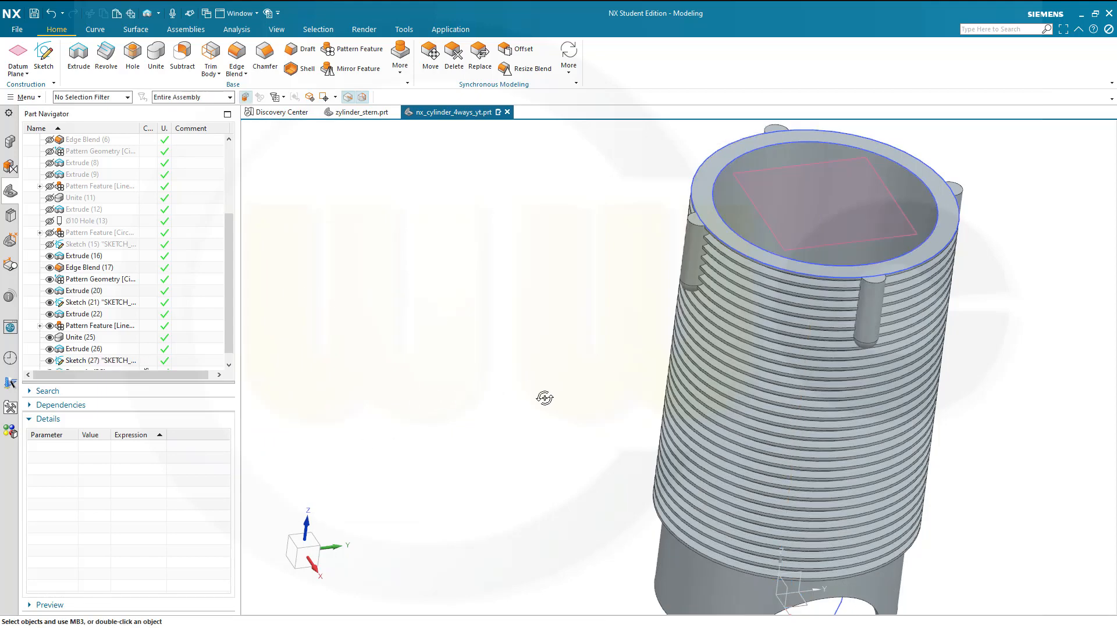
Step: Hide all sketches in the model
middle_click_drag(545, 398, 553, 410)
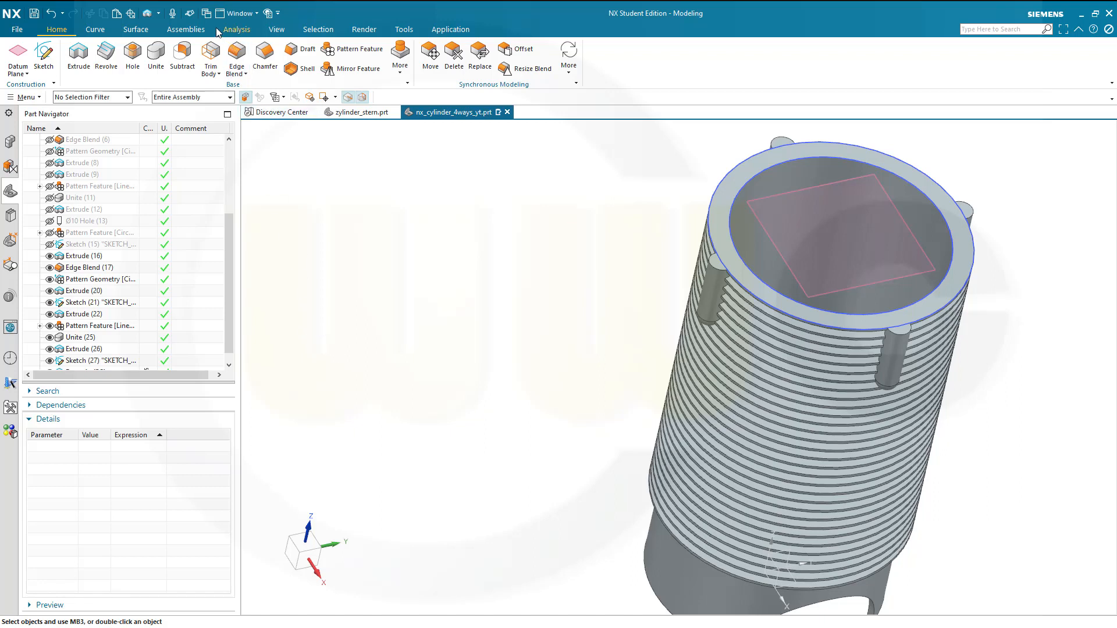
left_click(268, 16)
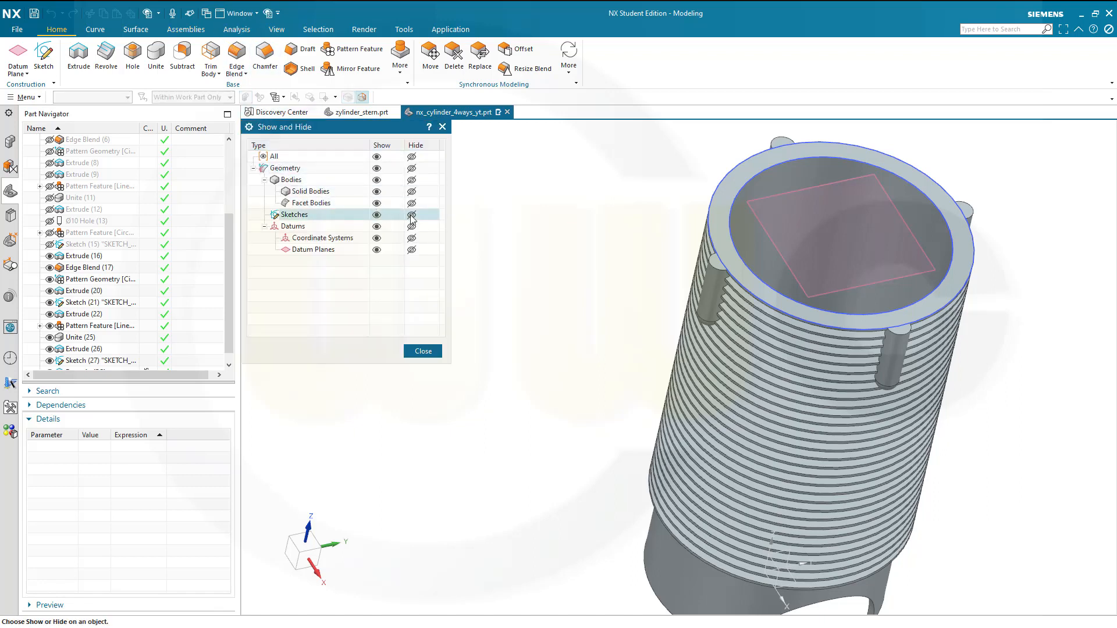
left_click(411, 215)
left_click(423, 351)
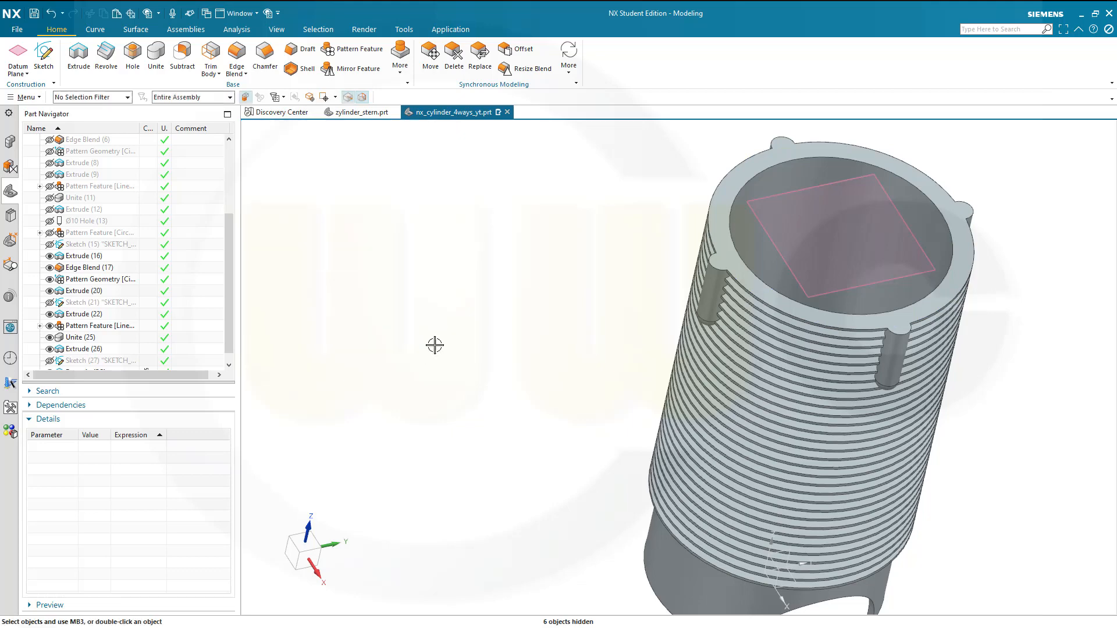
Step: Add a simple 10 mm diameter, 20 mm deep hole centred on the top of the front rounded boss
scroll(1023, 302, "up", 2)
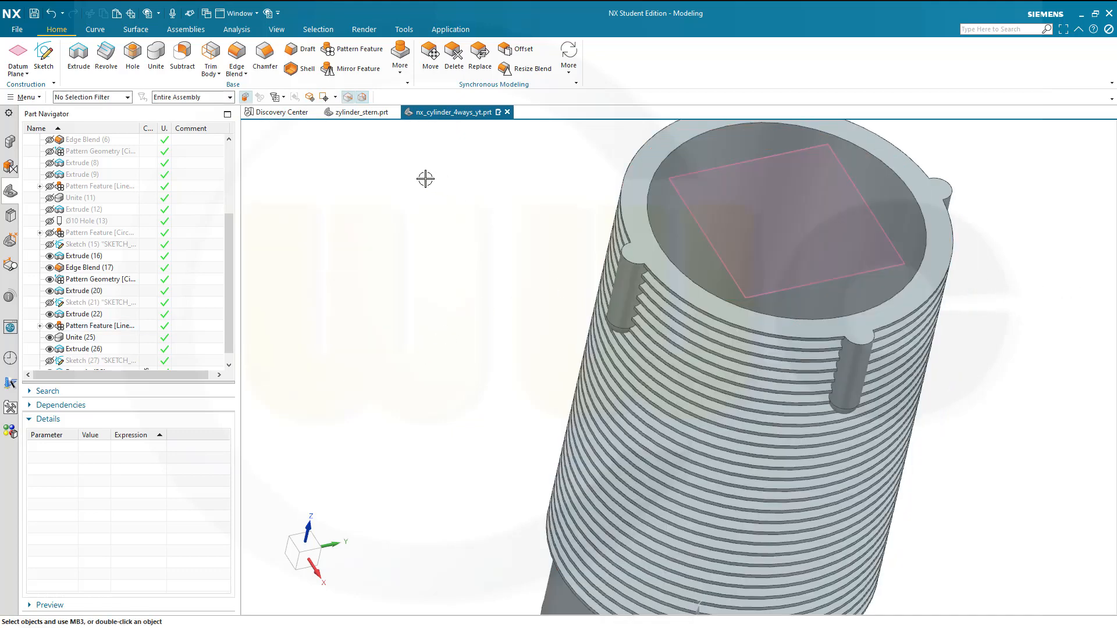
left_click(133, 51)
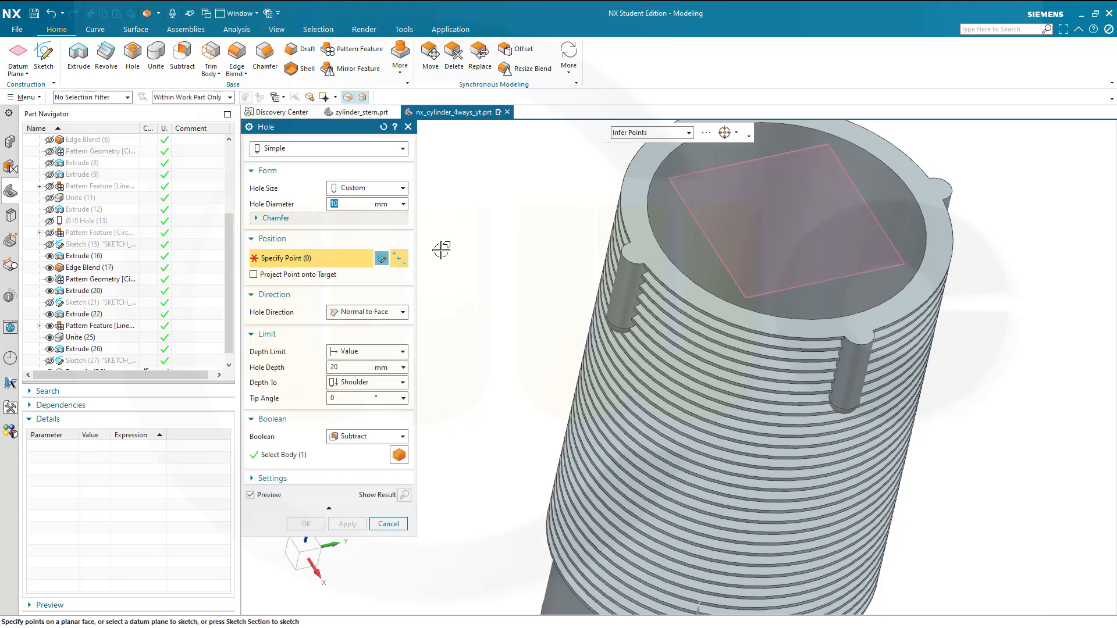
scroll(975, 393, "up", 4)
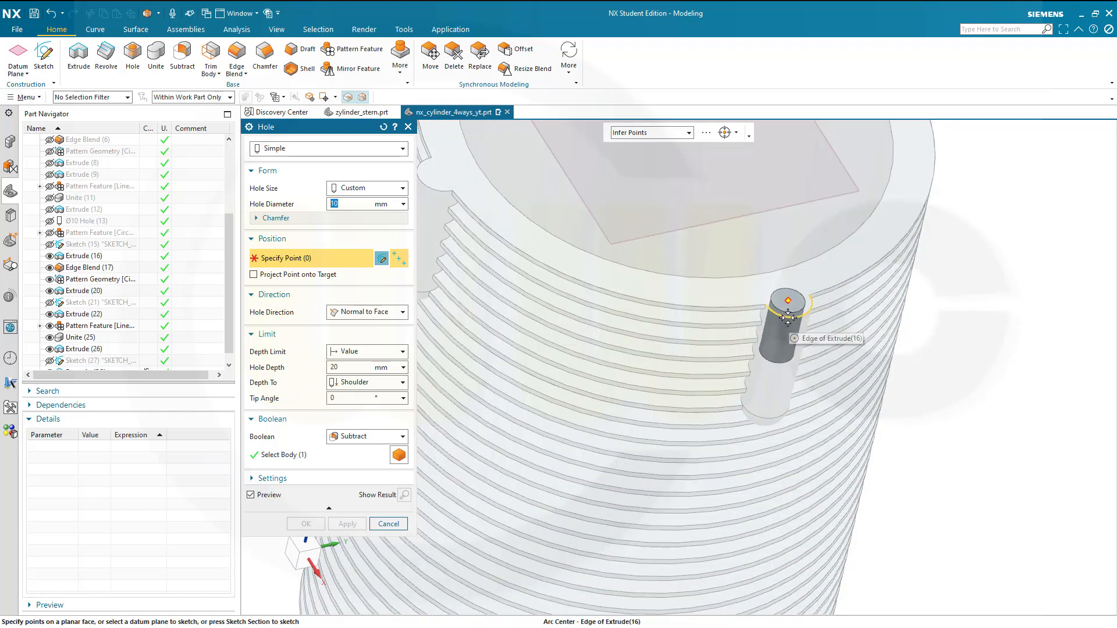
left_click(787, 317)
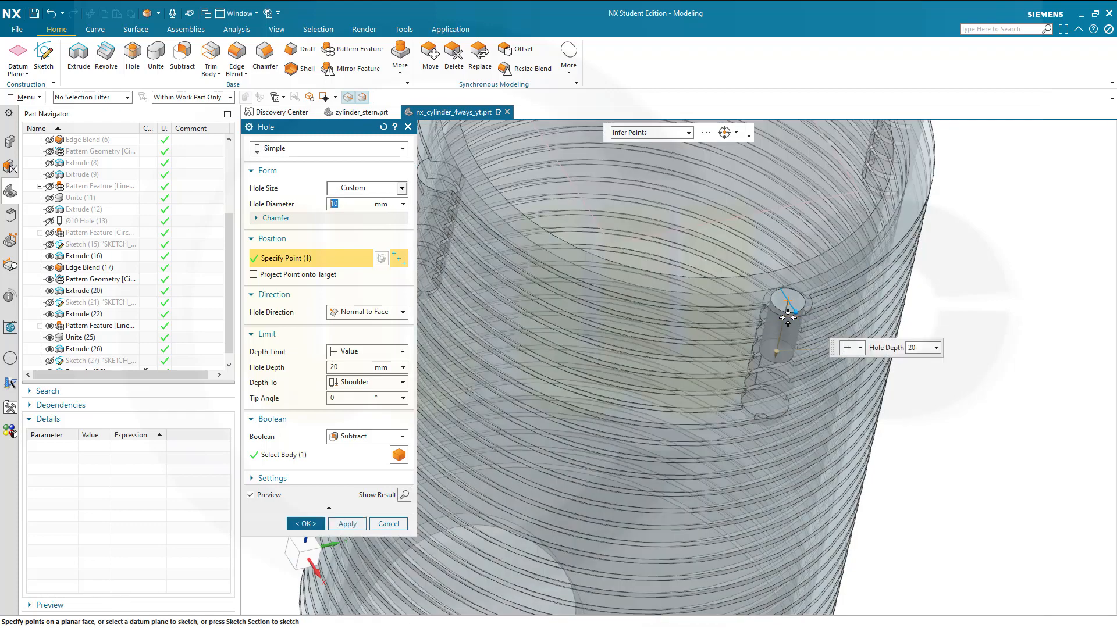
left_click(306, 523)
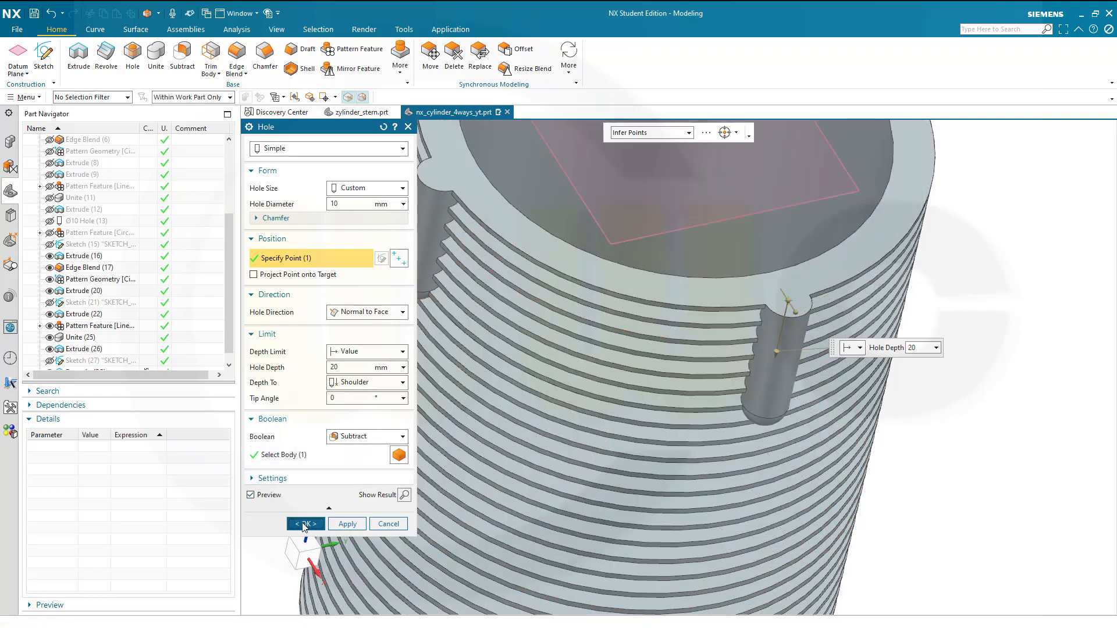
Step: Pattern the 10 mm boss hole in a circular layout with 4 instances over 360° about the cylinder's Z axis through its centre
scroll(439, 270, "down", 5)
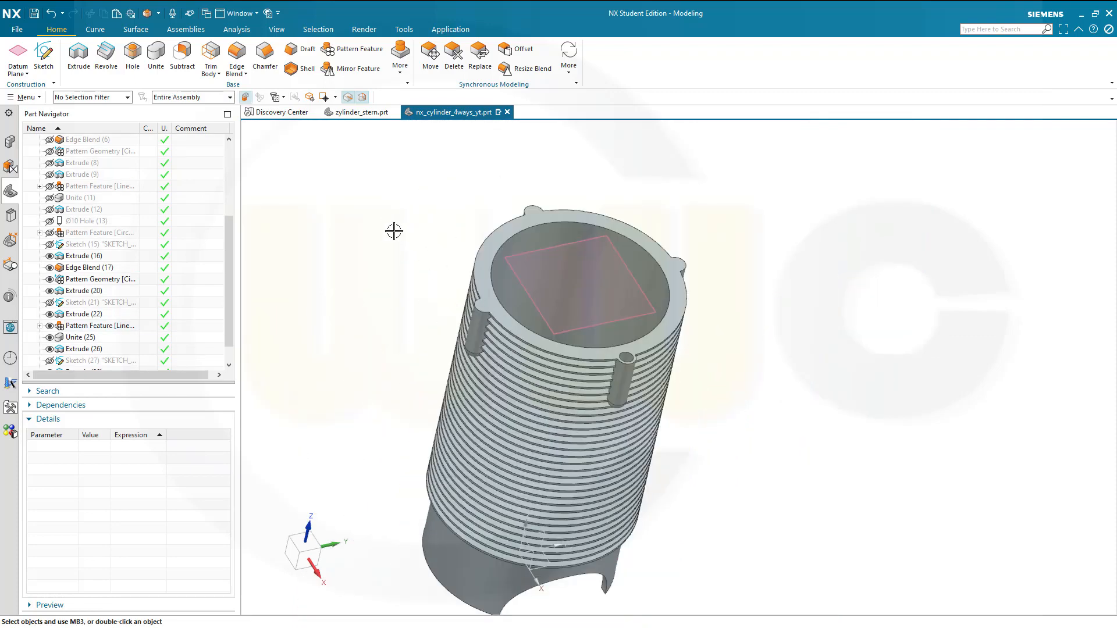
scroll(393, 229, "up", 2)
scroll(79, 314, "down", 1)
left_click(101, 361)
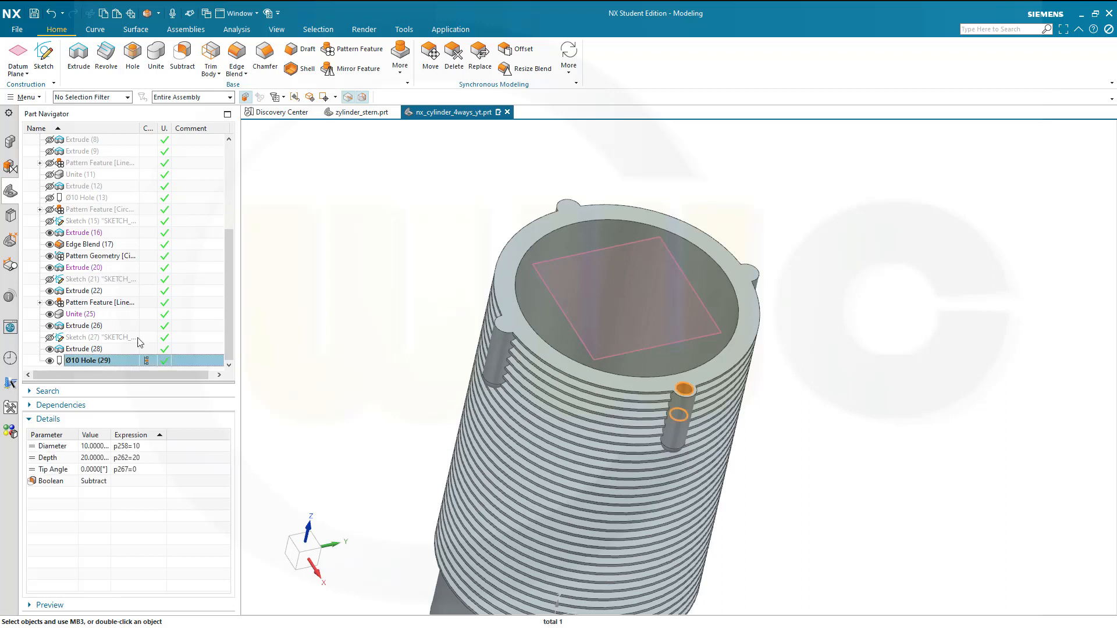
left_click(354, 50)
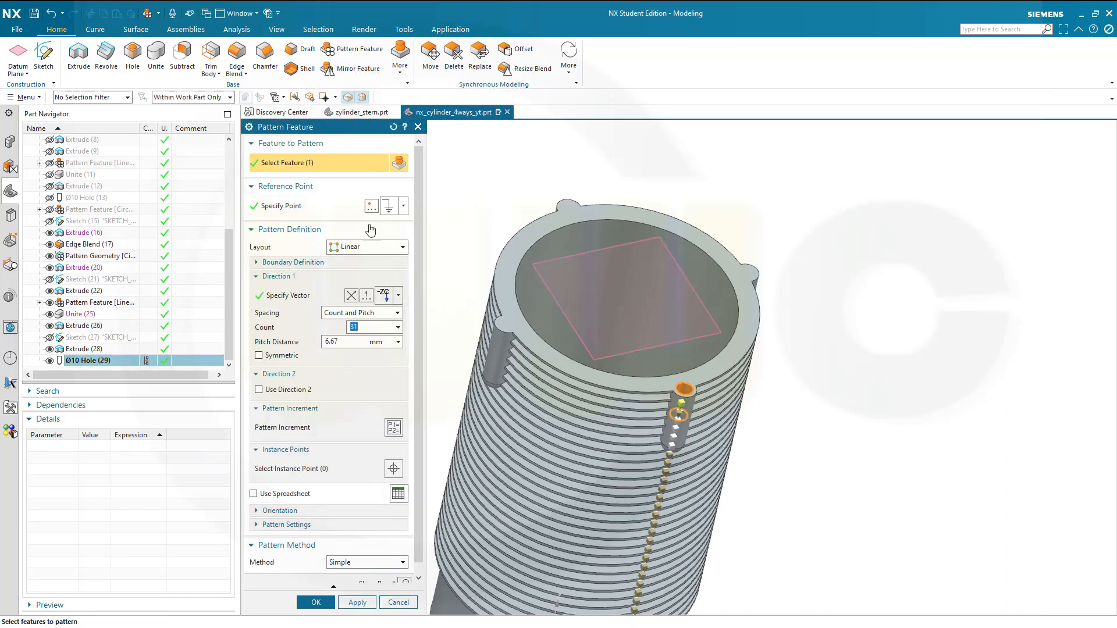
left_click(403, 249)
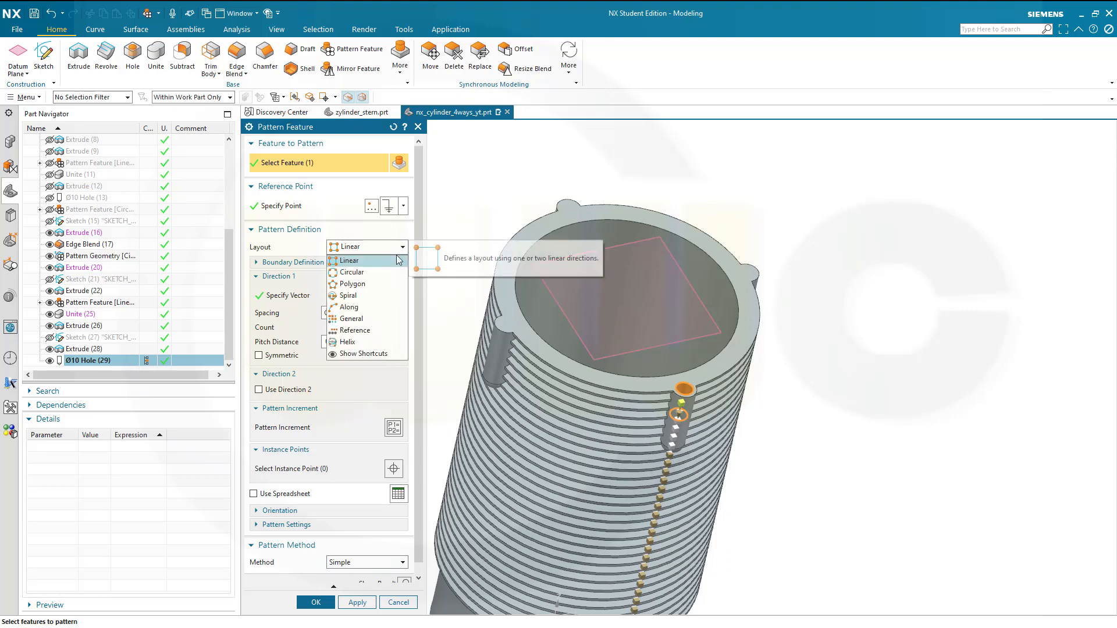
left_click(372, 272)
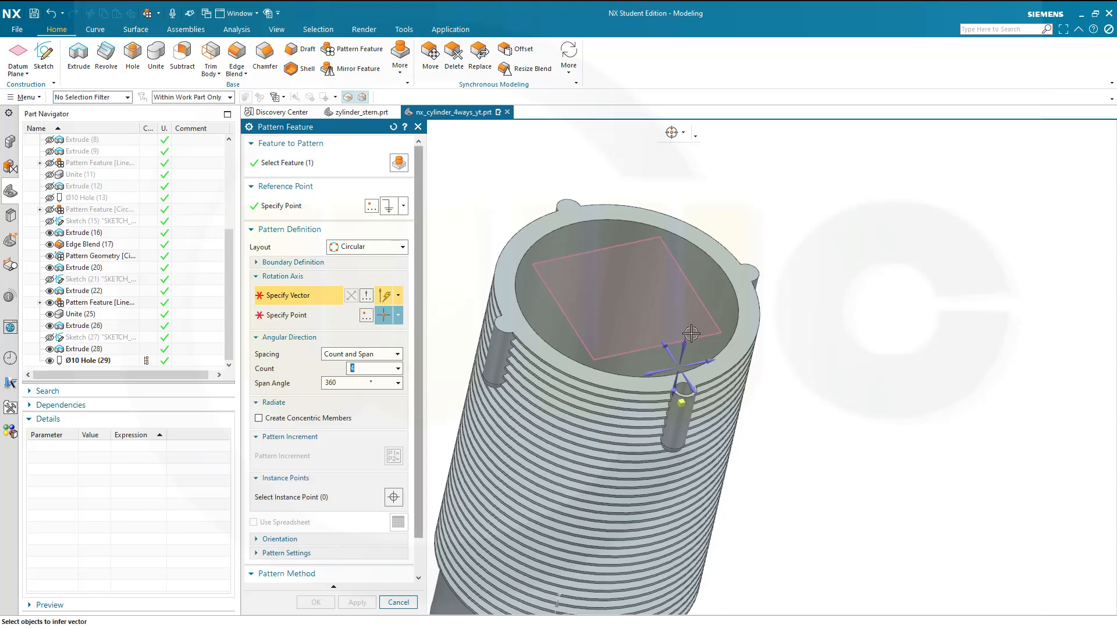
left_click(687, 343)
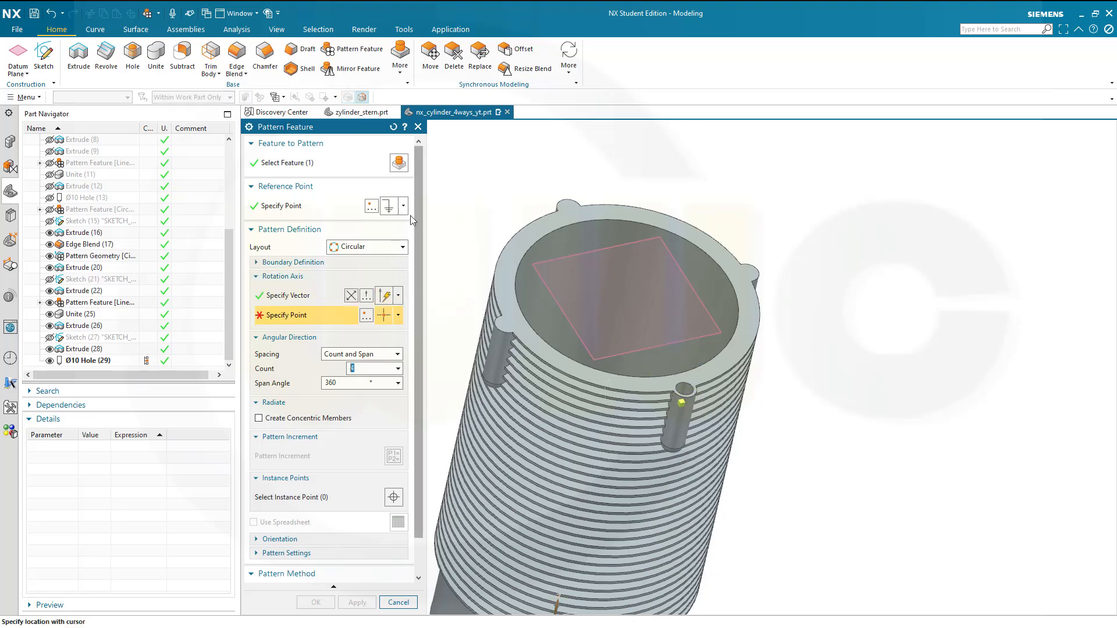
left_click(383, 315)
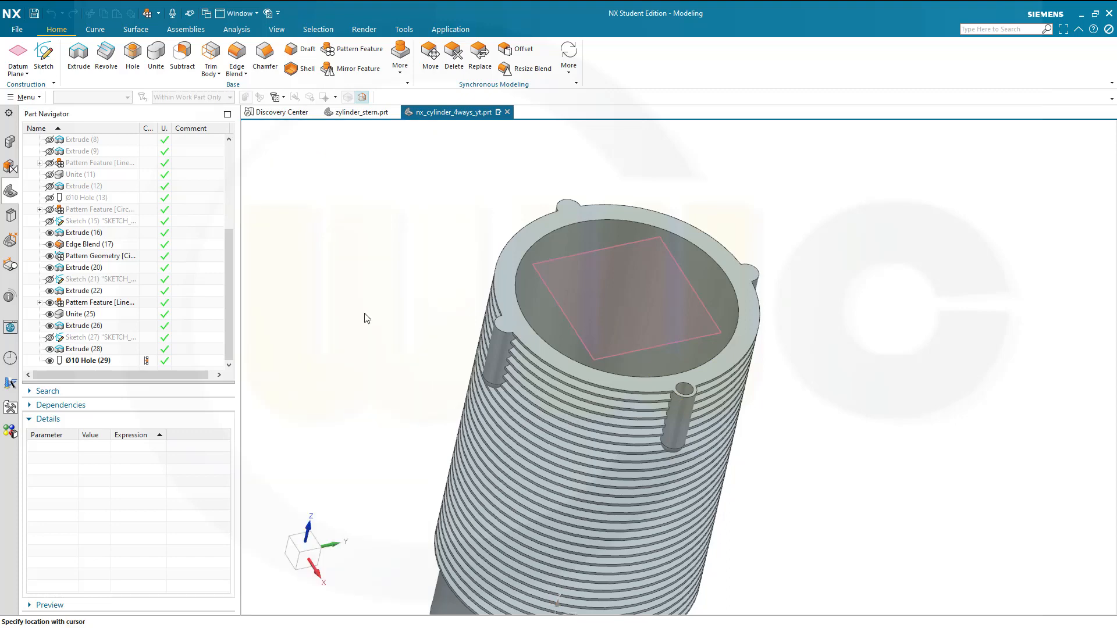
left_click(347, 345)
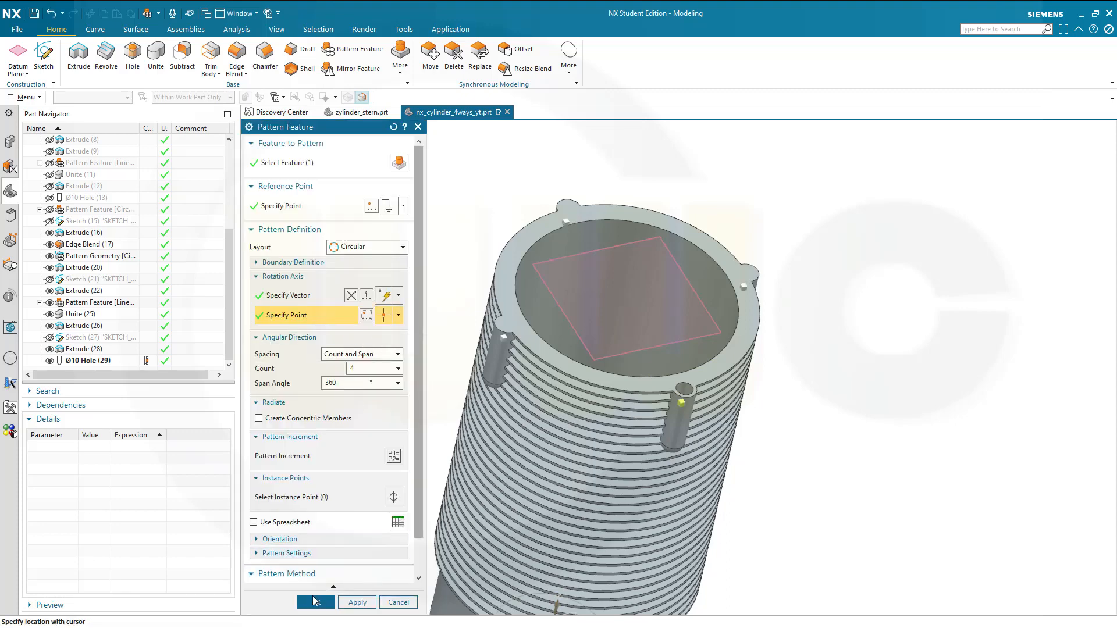
left_click(314, 601)
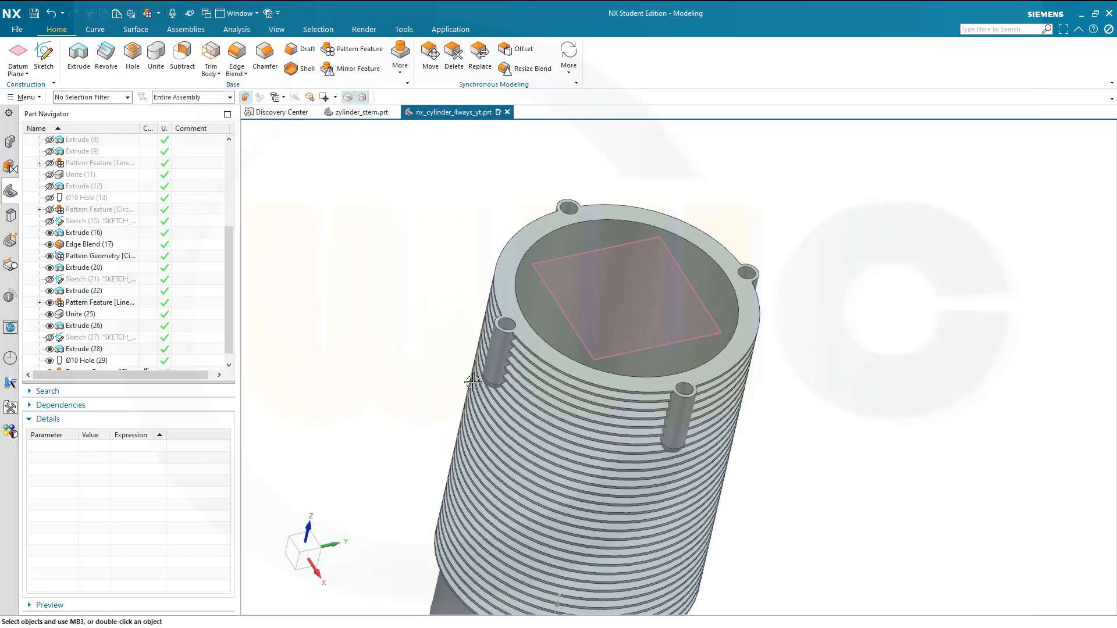
mouse_move(404, 399)
middle_mouse_down()
mouse_move(417, 326)
mouse_move(399, 381)
middle_mouse_up()
scroll(388, 396, "up", 2)
scroll(524, 433, "down", 4)
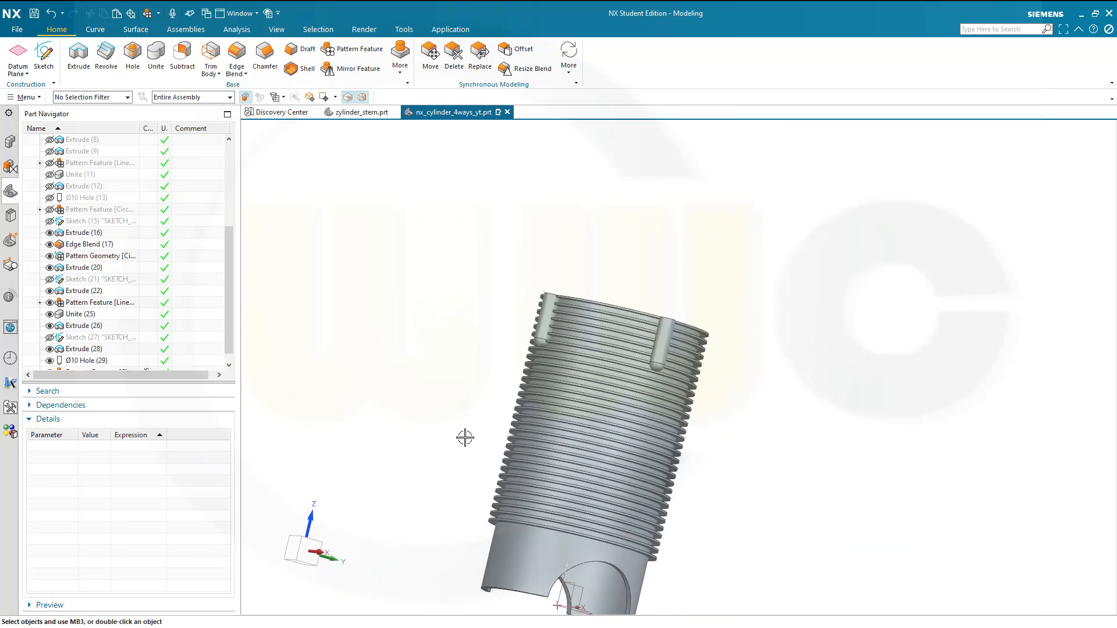
middle_click_drag(476, 449, 554, 396, "shift")
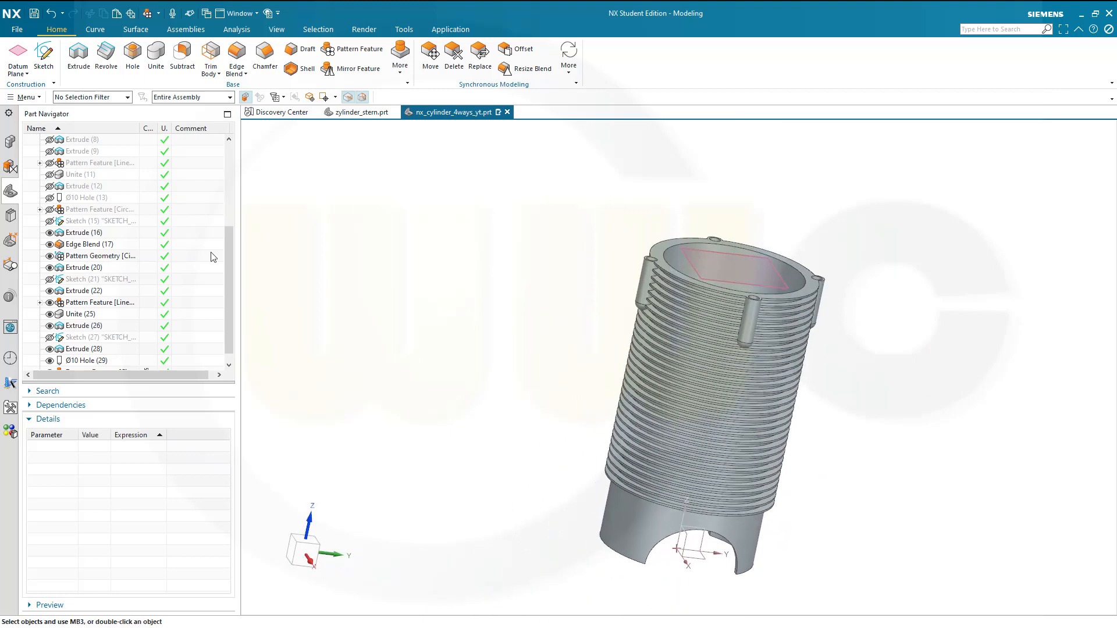
scroll(163, 263, "down", 1)
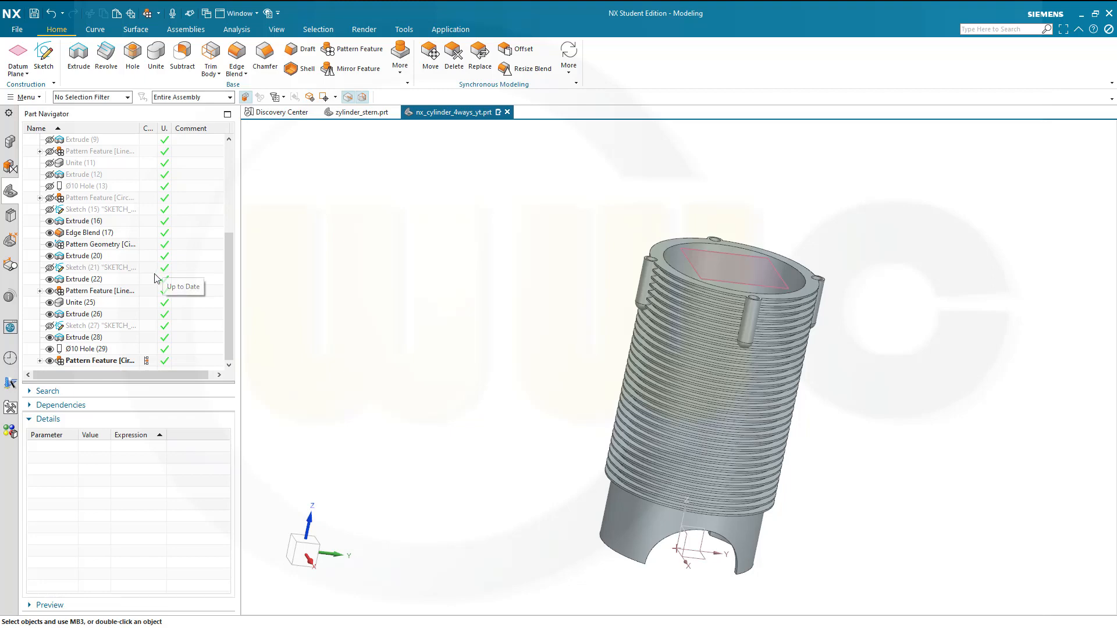
left_click(632, 518)
right_click(632, 518)
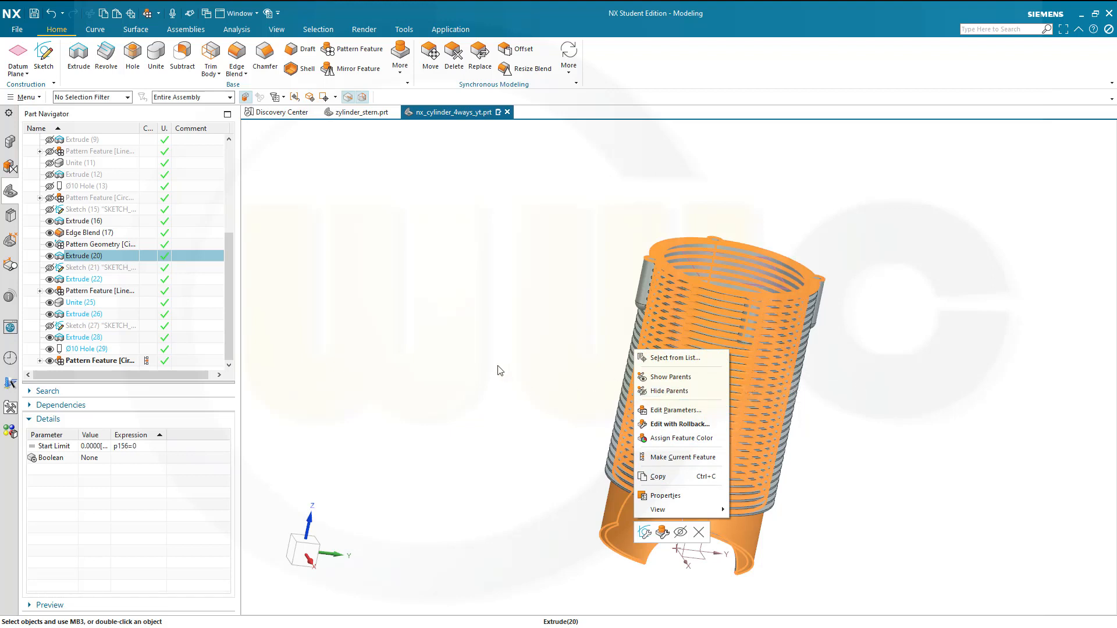
left_click(323, 324)
Step: Turn off timestamp order in the model tree and hide the finned cylinder's solid body
right_click(88, 138)
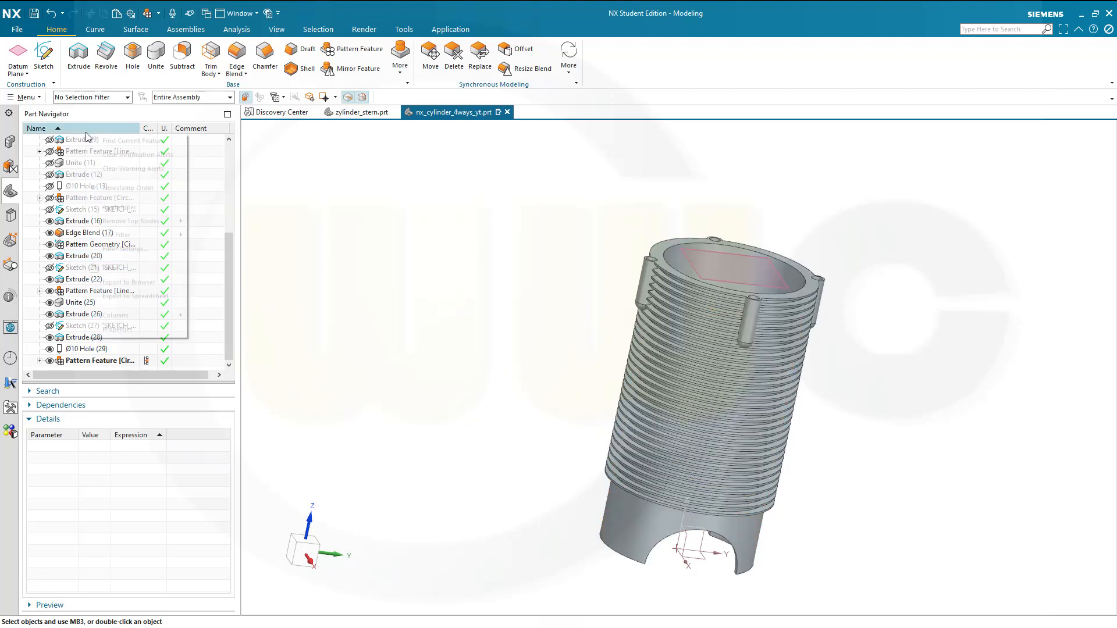
left_click(127, 187)
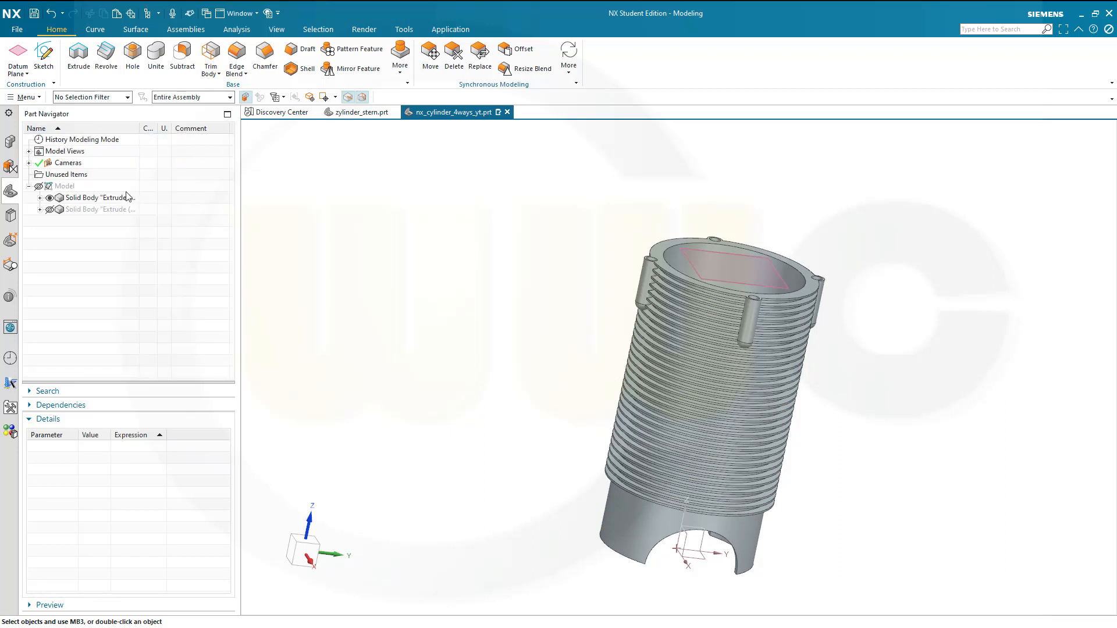
left_click(49, 197)
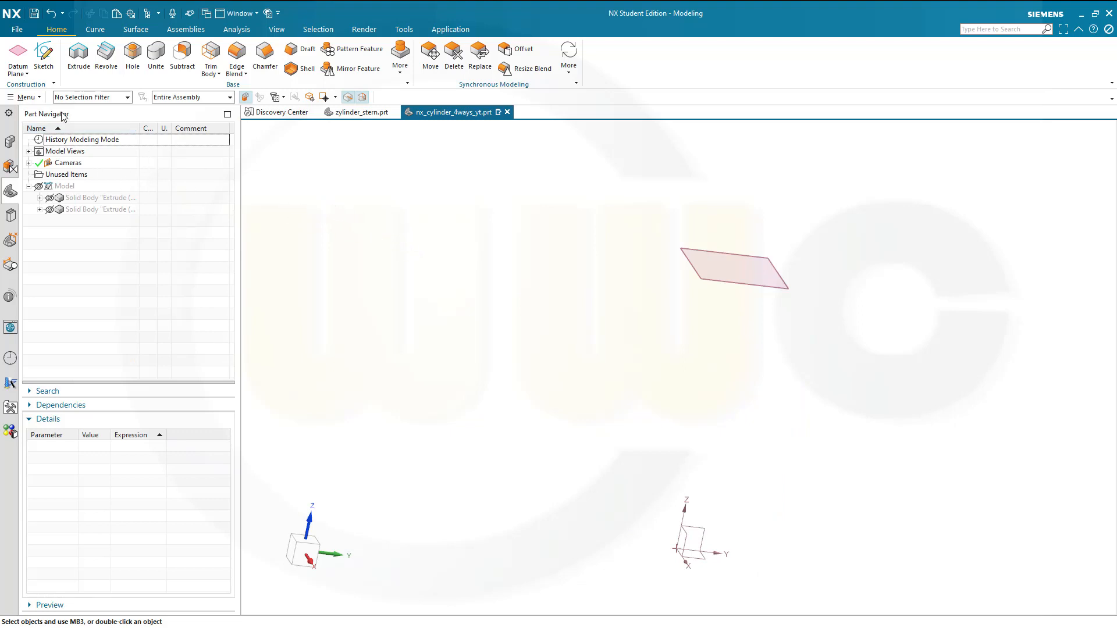
left_click(44, 55)
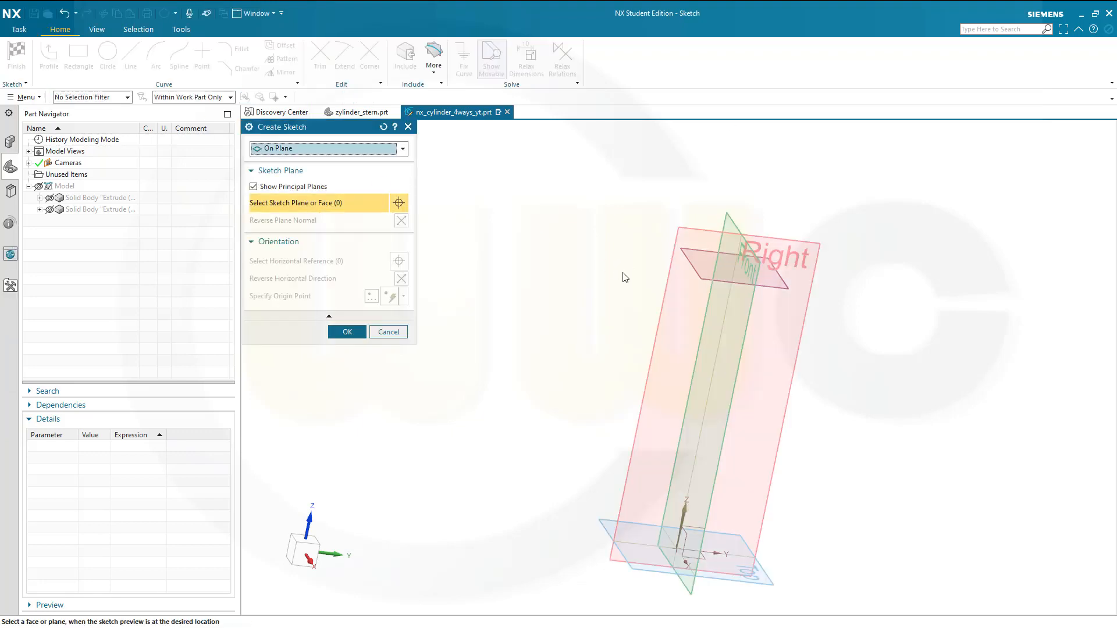
left_click(388, 332)
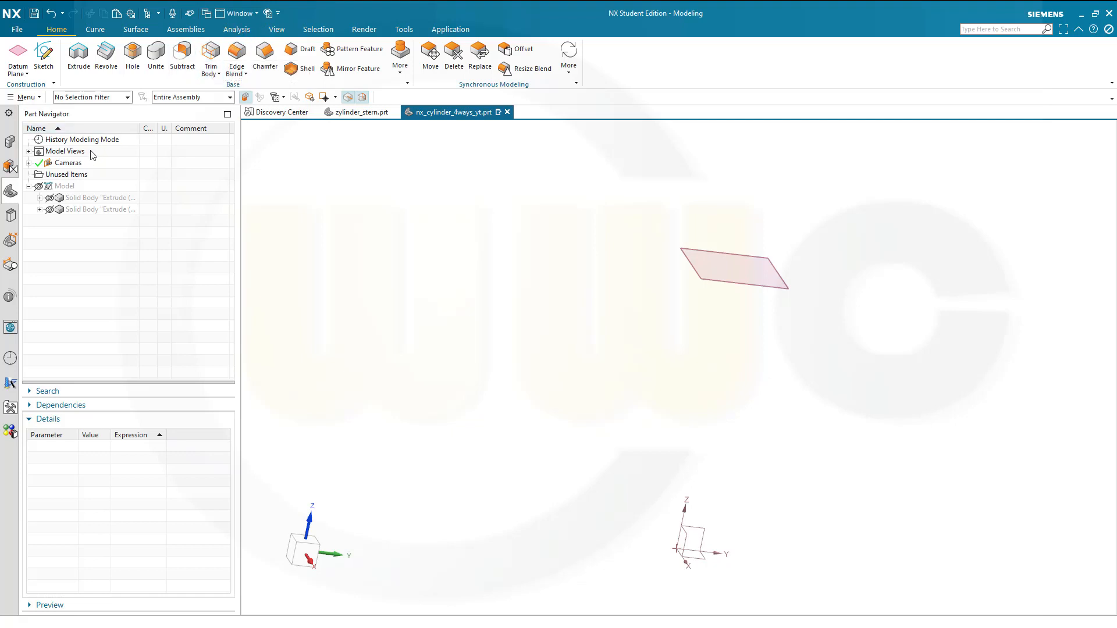
Step: Restore timestamp order in the model tree and show Sketch (2), Sketch (3) and Sketch (4)
right_click(96, 130)
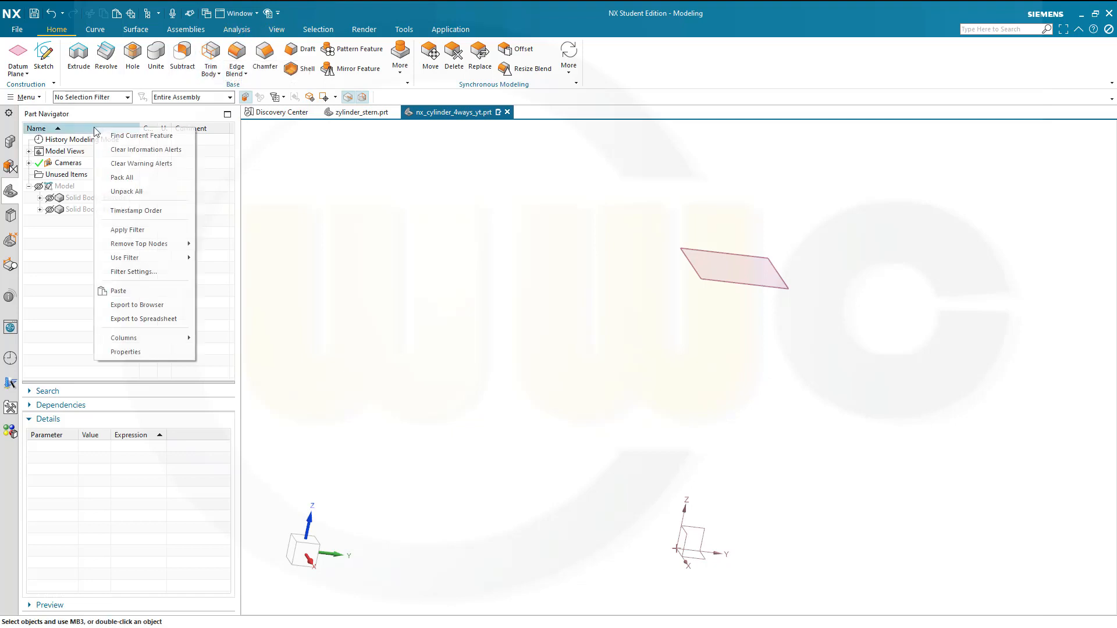
left_click(137, 211)
scroll(123, 192, "up", 4)
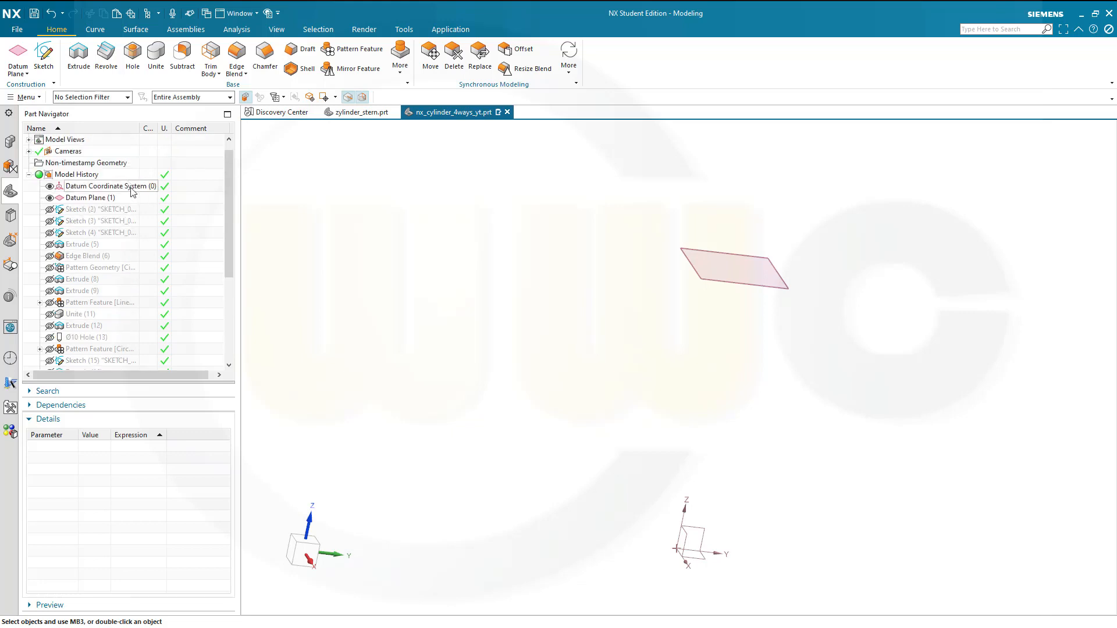
left_click(49, 210)
left_click(49, 221)
left_click(50, 233)
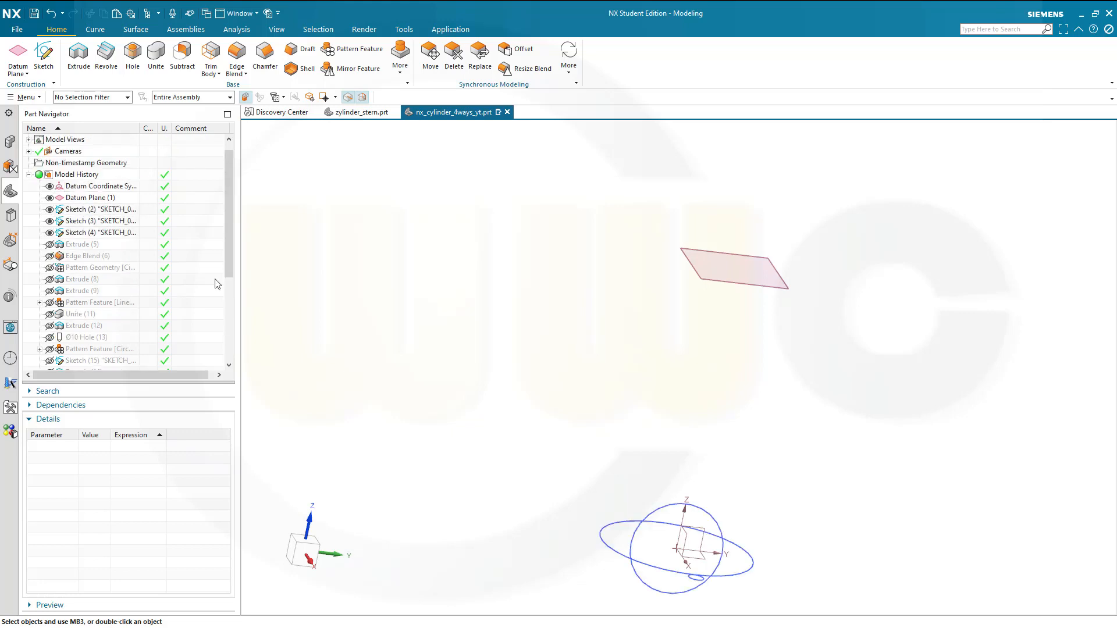
Step: Extrude the small boss circle upward from 0 to 47 mm as a new solid body
mouse_move(786, 458)
middle_mouse_down()
mouse_move(735, 421)
mouse_move(801, 511)
middle_mouse_up()
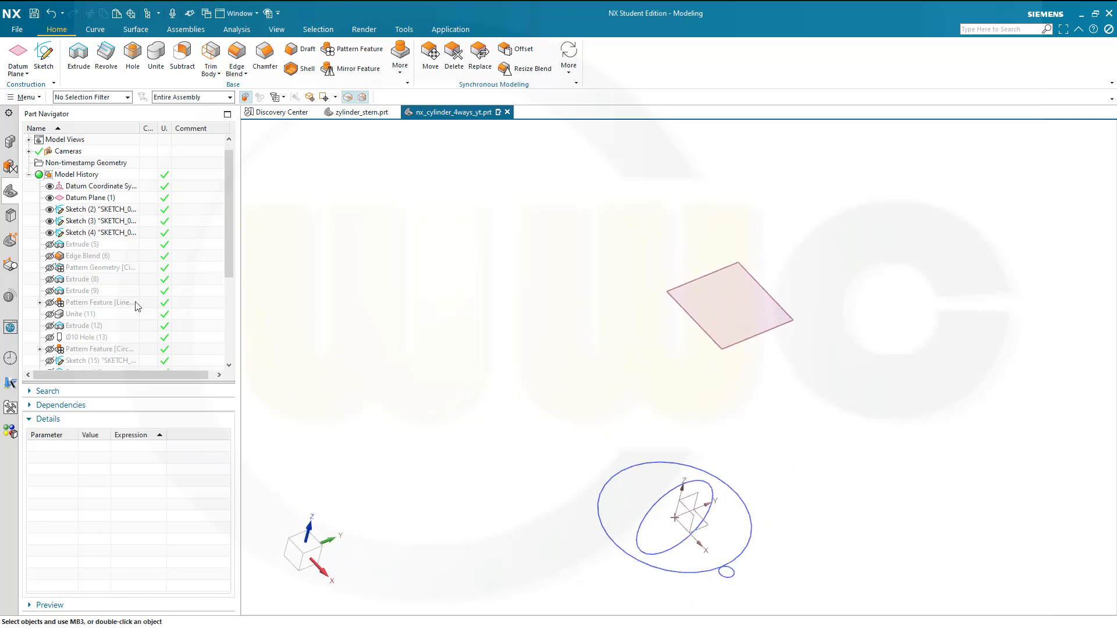
left_click(87, 66)
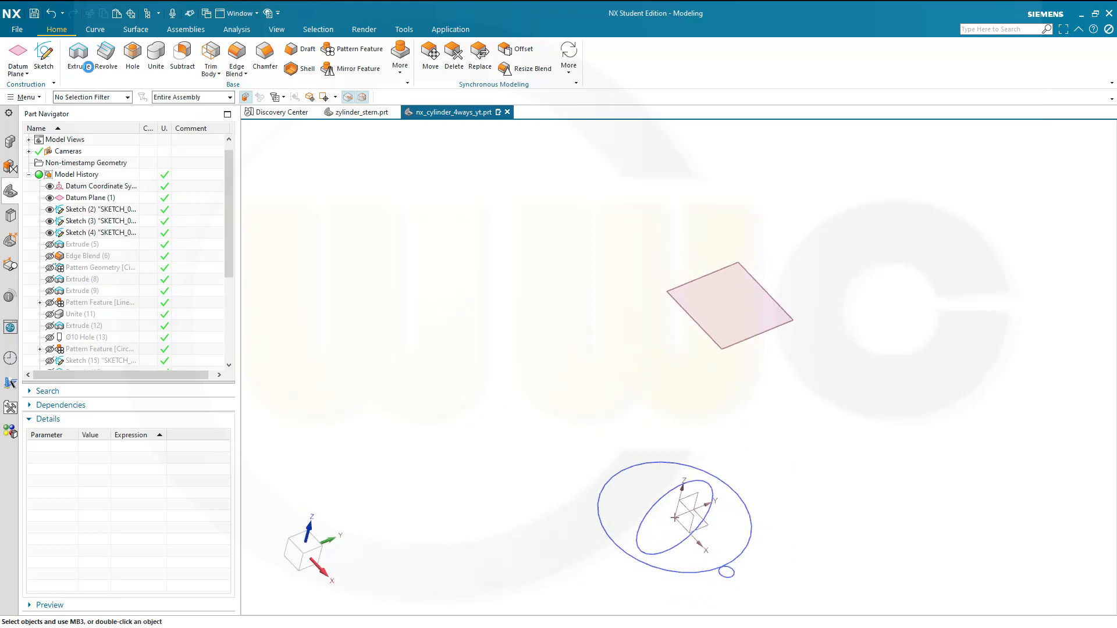
left_click(726, 574)
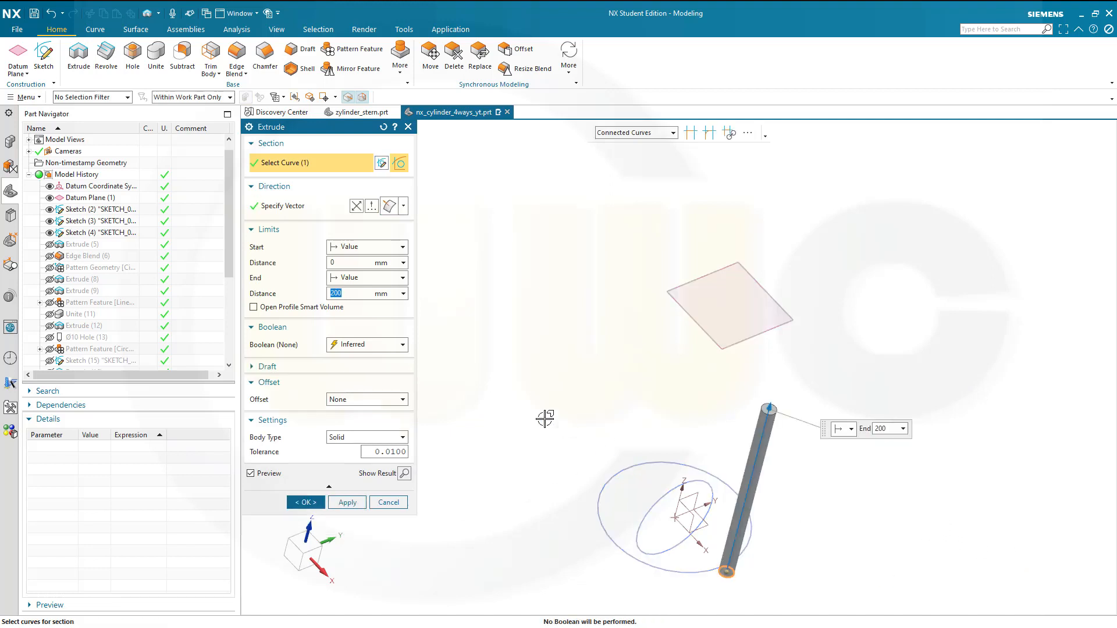
middle_click_drag(526, 384, 519, 336)
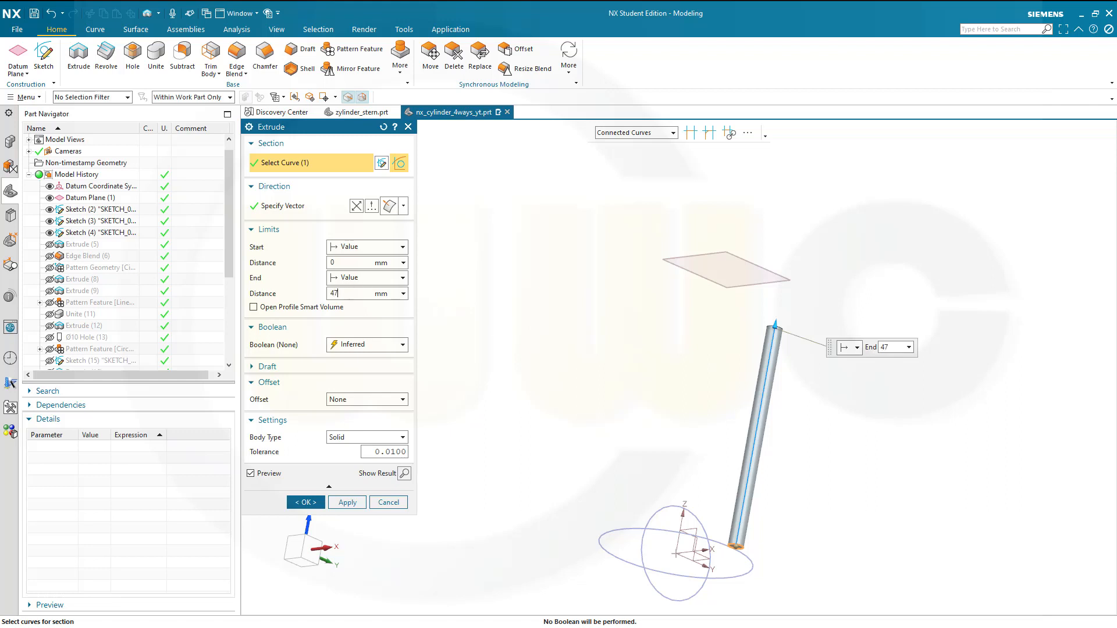
left_click(306, 502)
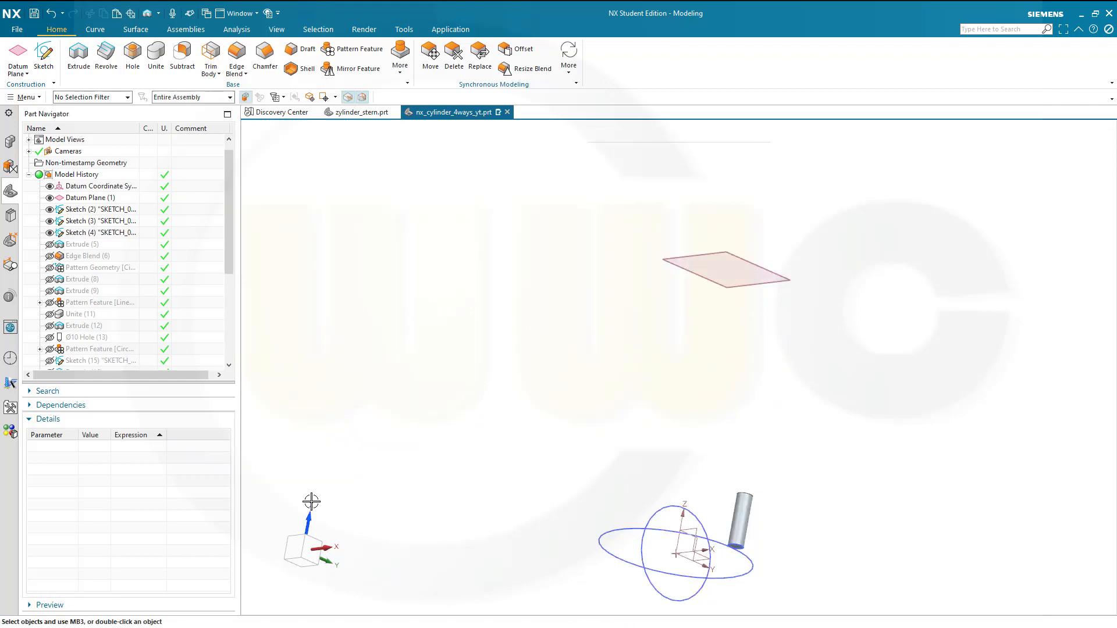
Step: Round the top edge of the extruded boss with a 7 mm edge blend
middle_click_drag(473, 314, 473, 343)
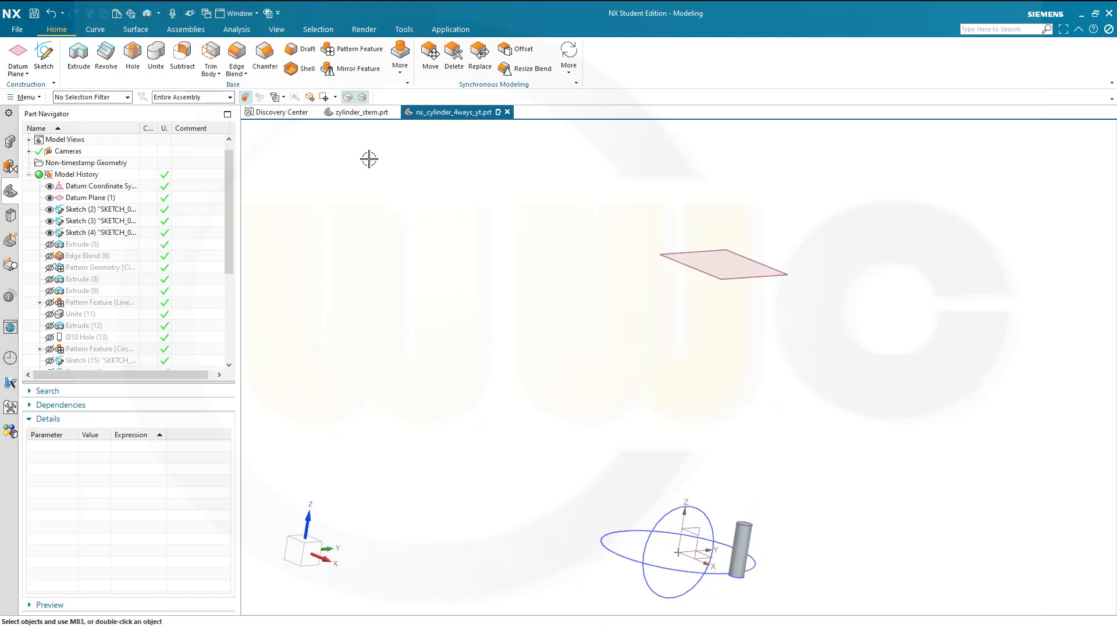
left_click(742, 526)
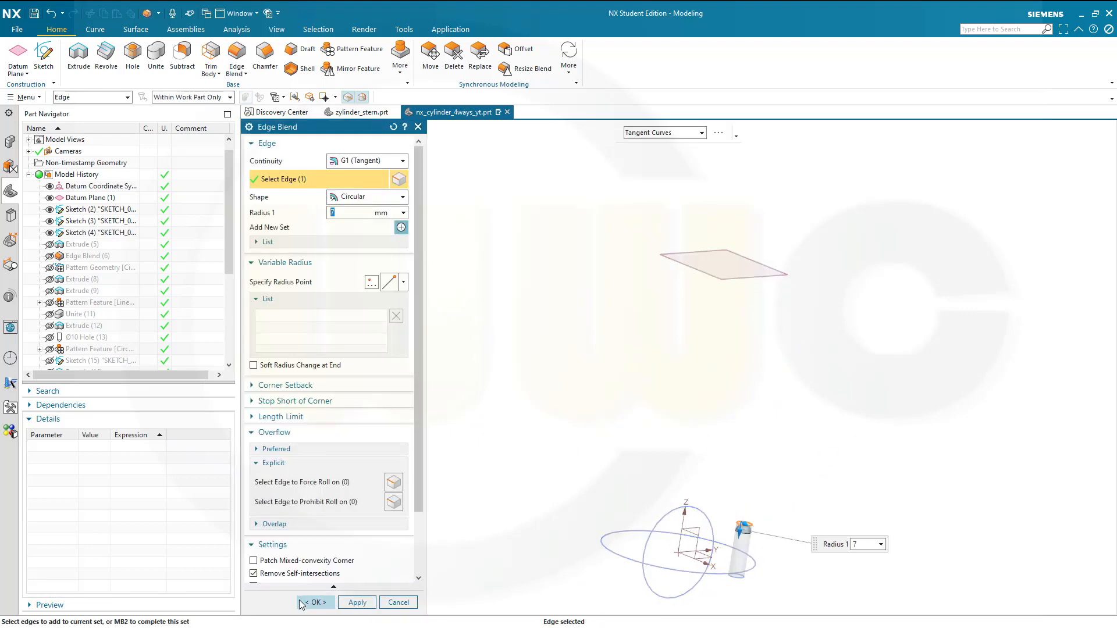
left_click(320, 602)
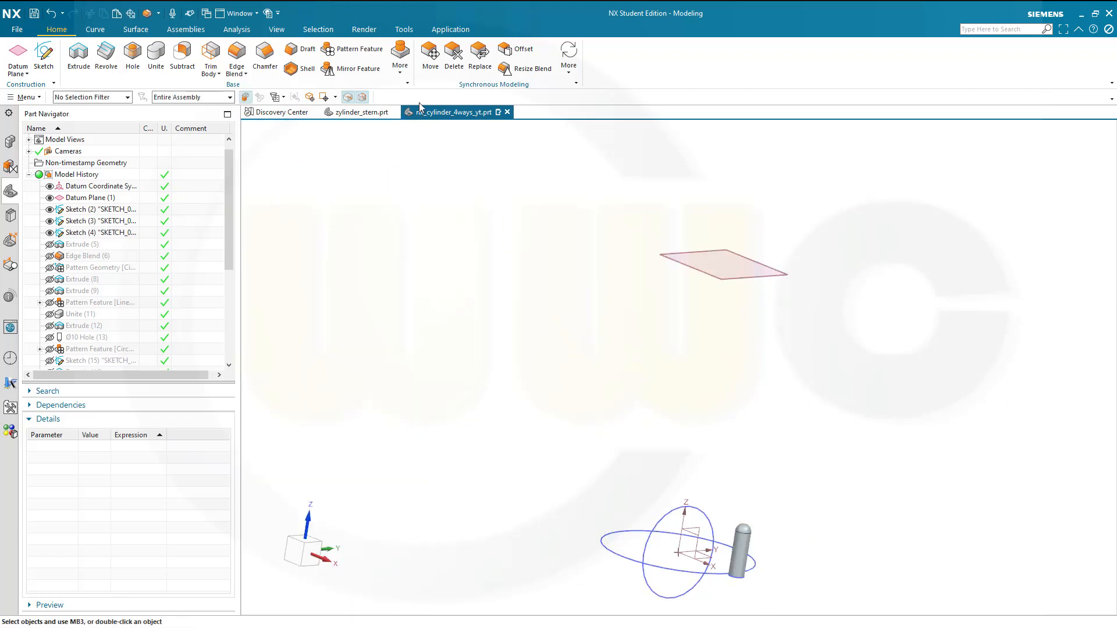
Step: Pattern the rounded boss body in a circular layout about the Z axis through the origin, with count 4 and span angle 360°
left_click(400, 73)
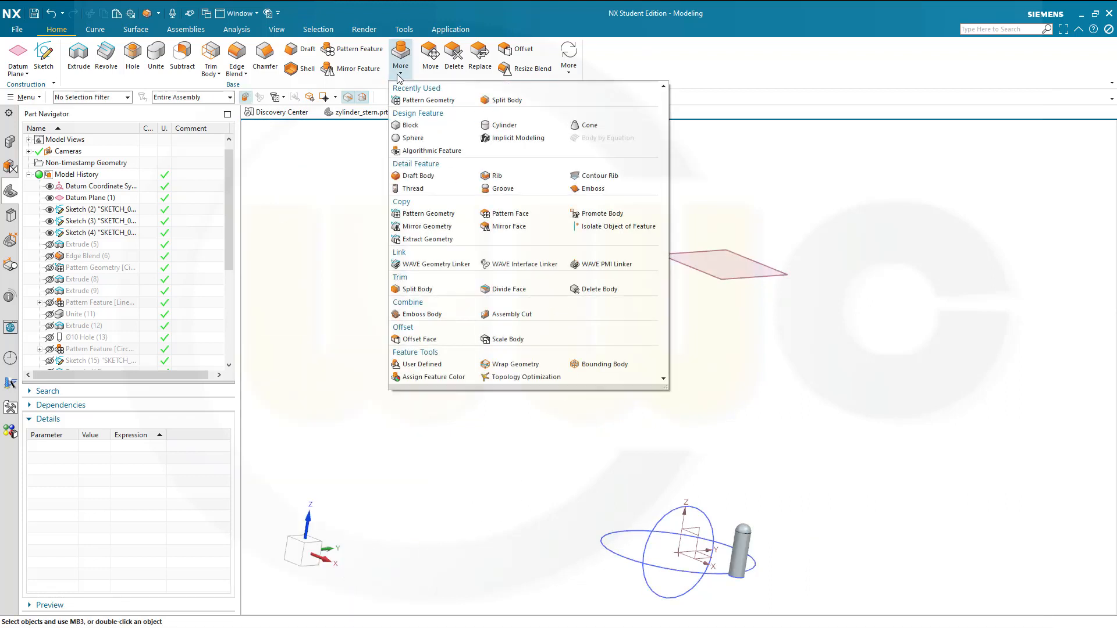
left_click(449, 213)
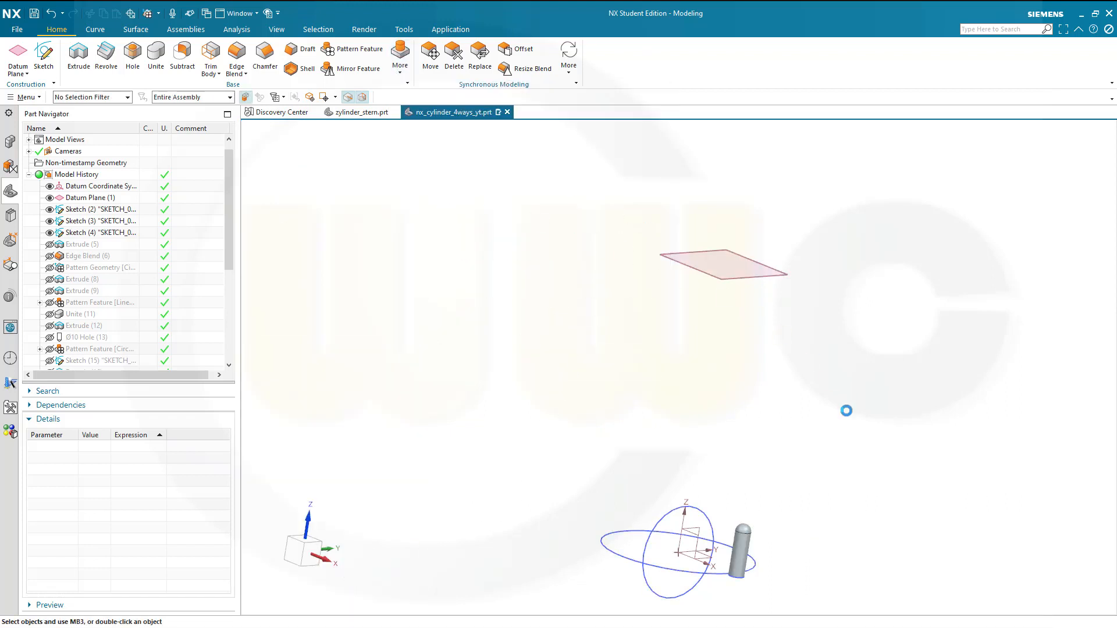
left_click(737, 549)
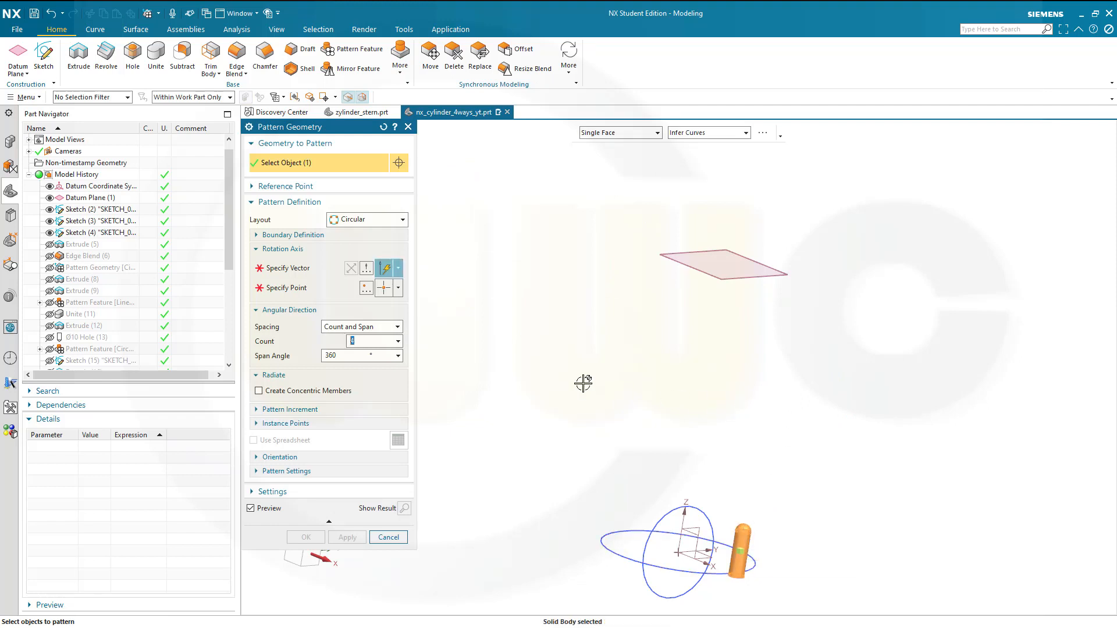
left_click(352, 275)
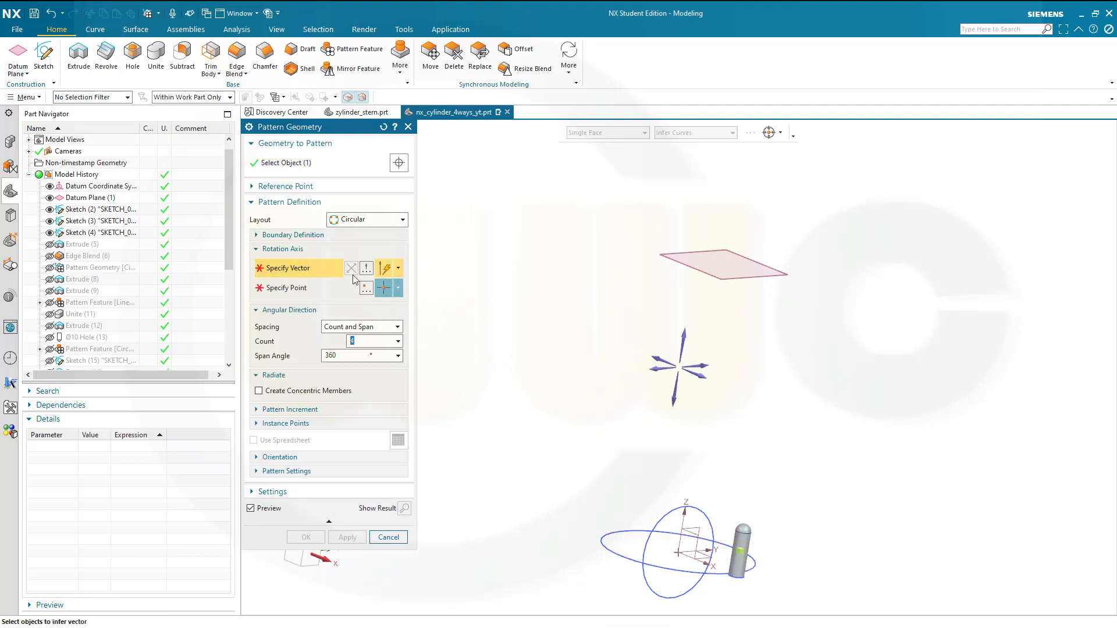
left_click(684, 336)
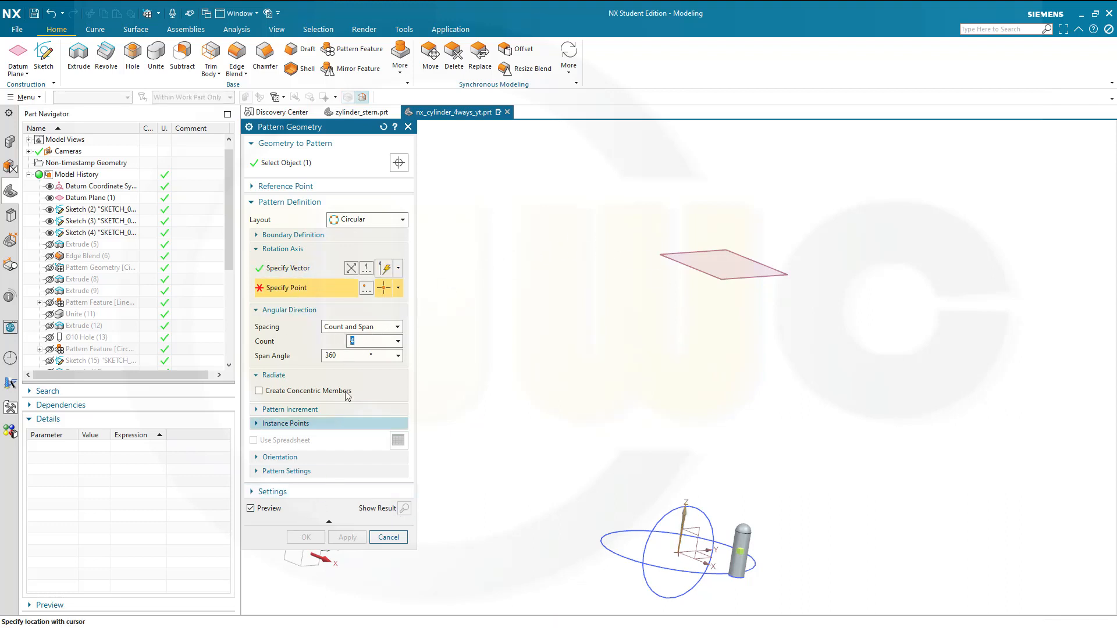
left_click(366, 289)
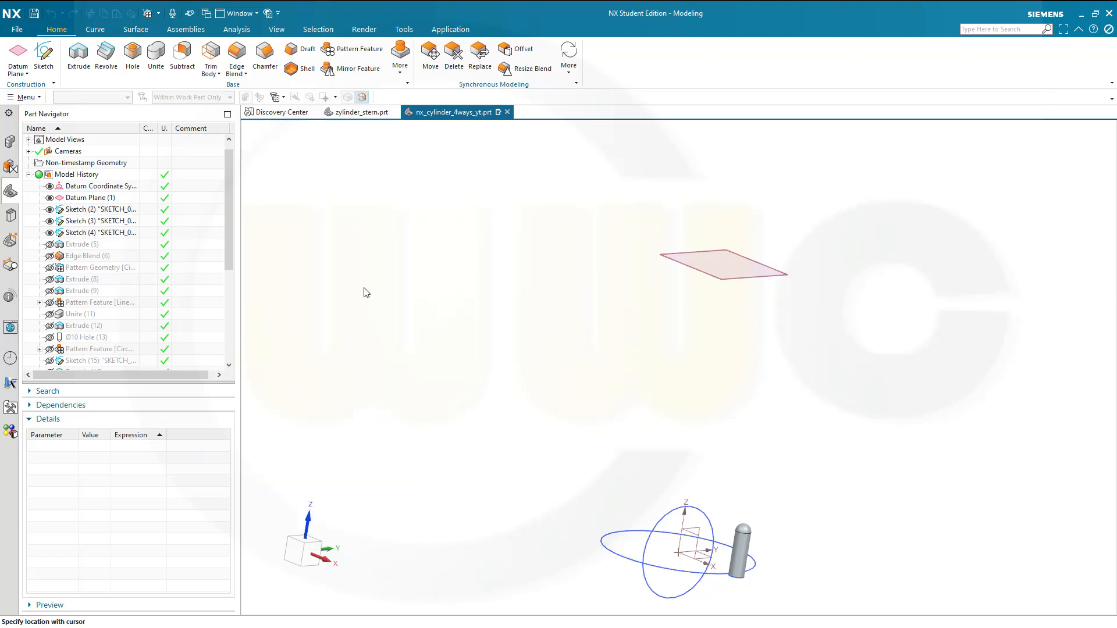
left_click(357, 344)
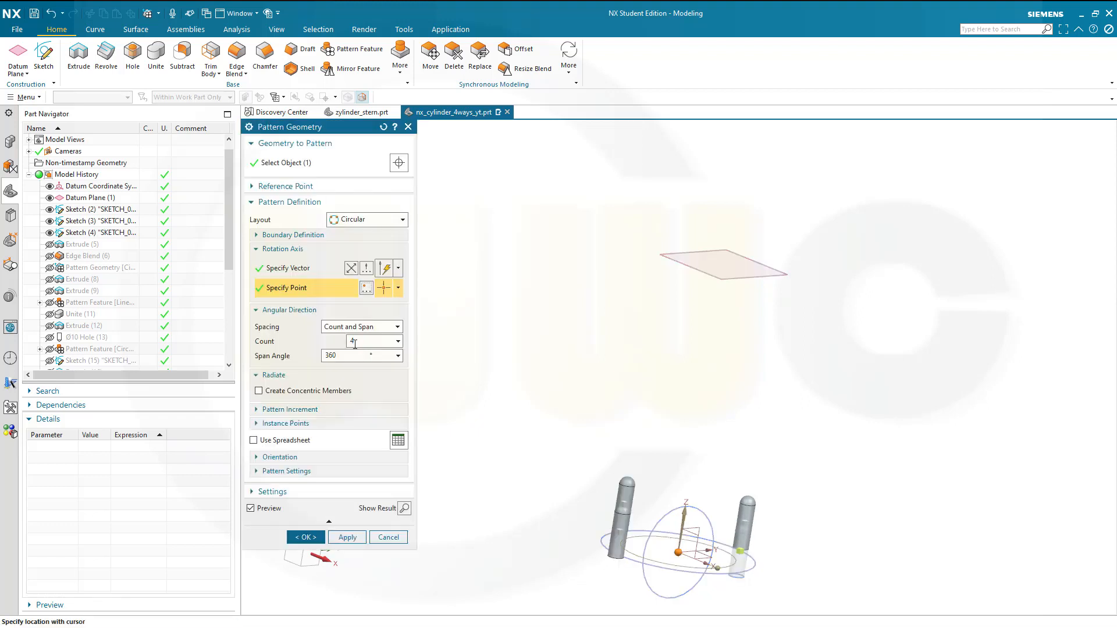
left_click(304, 537)
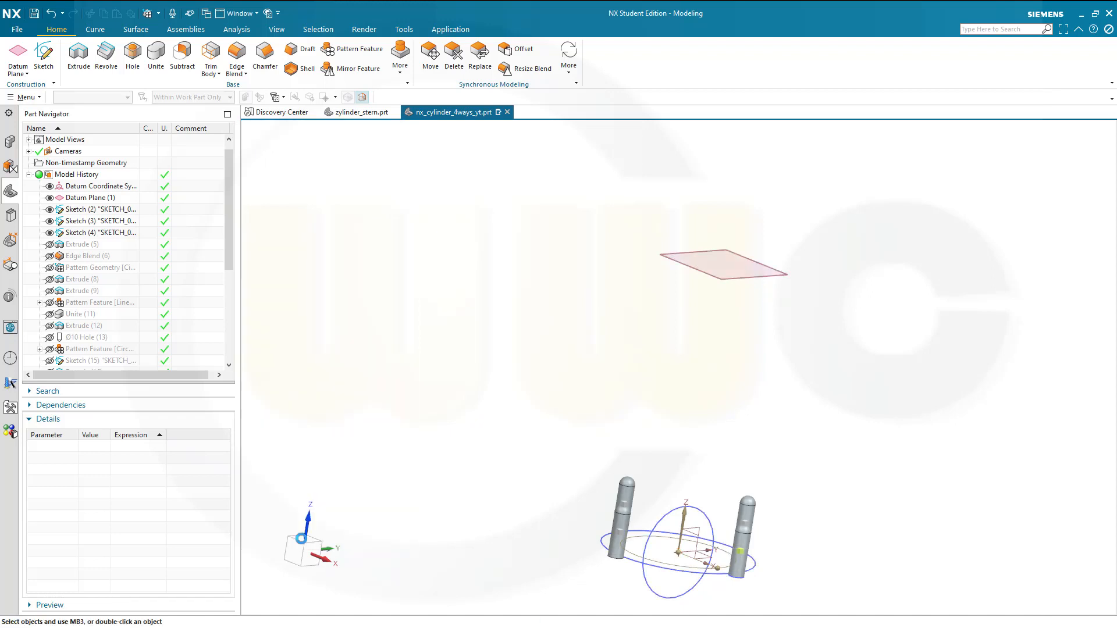
Step: Extrude the large base circle from 0 until the selected upper datum plane, with Boolean None, as a separate solid body
middle_click_drag(489, 372, 471, 392)
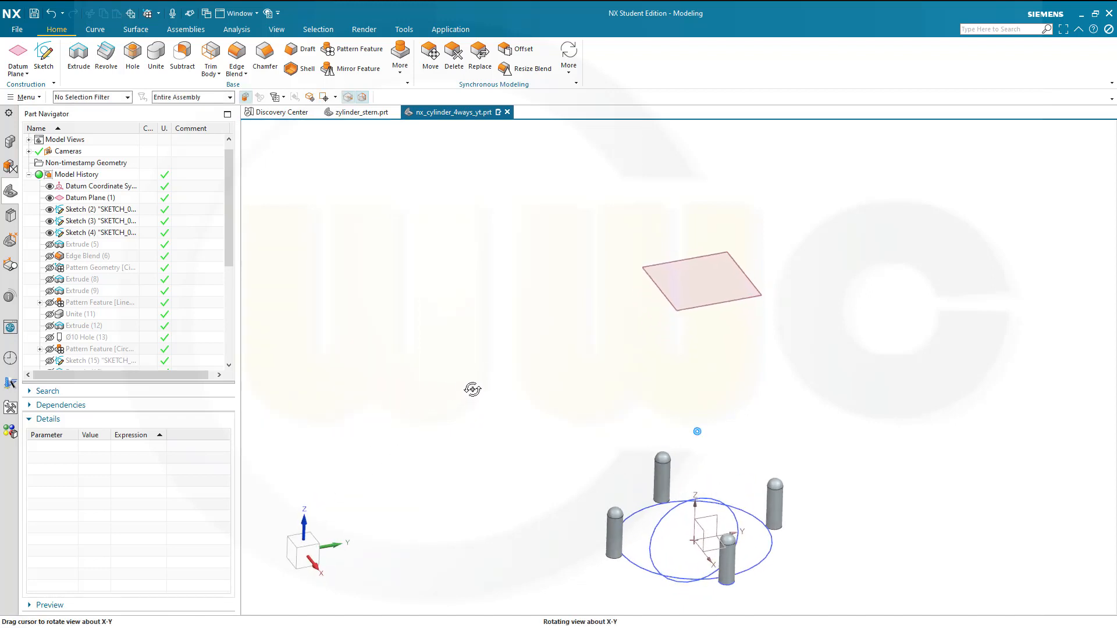
left_click(78, 58)
left_click(767, 555)
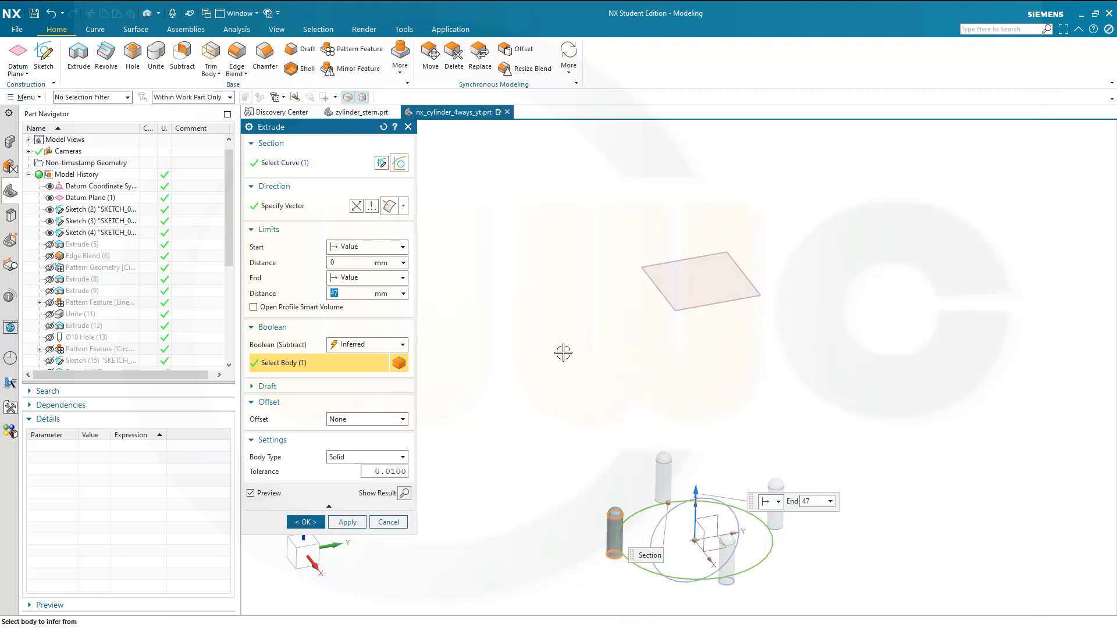
left_click(403, 294)
left_click(394, 279)
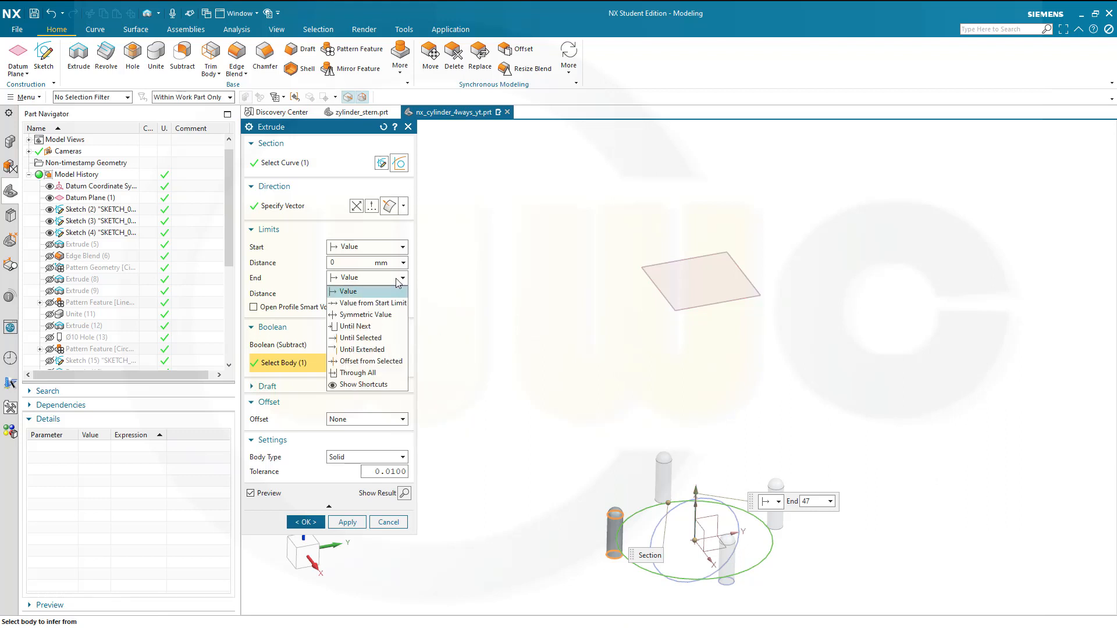
left_click(360, 338)
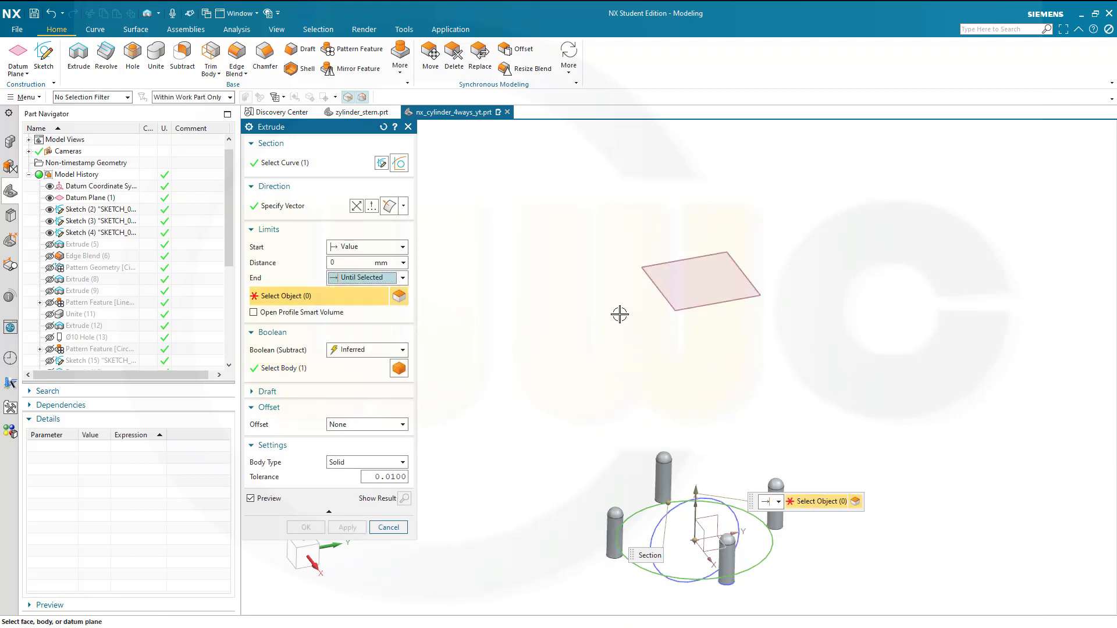
left_click(655, 291)
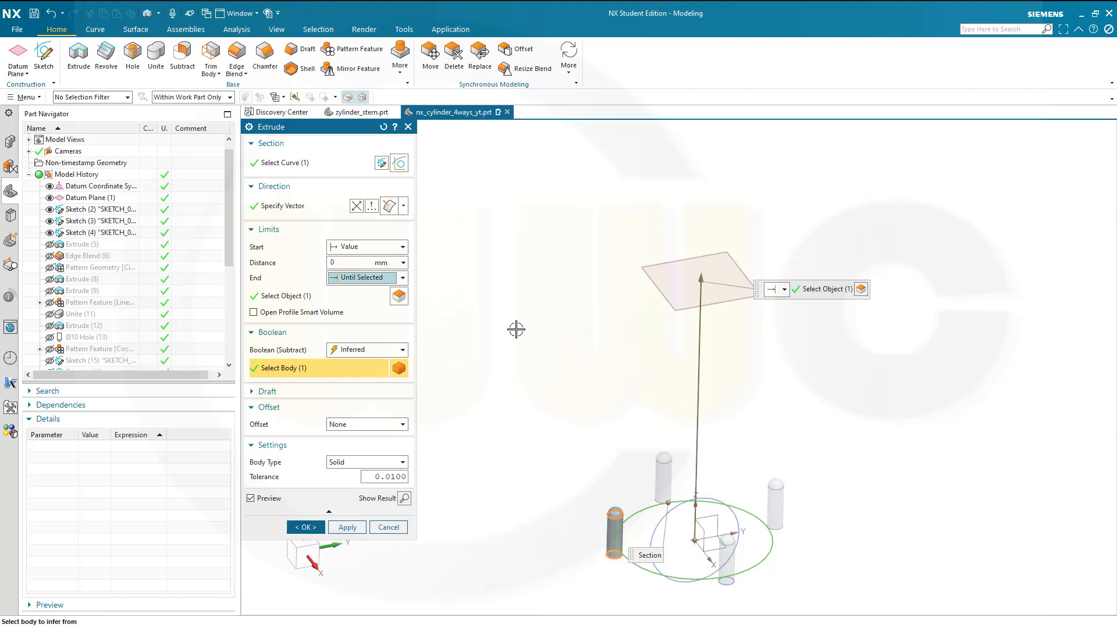
left_click(401, 349)
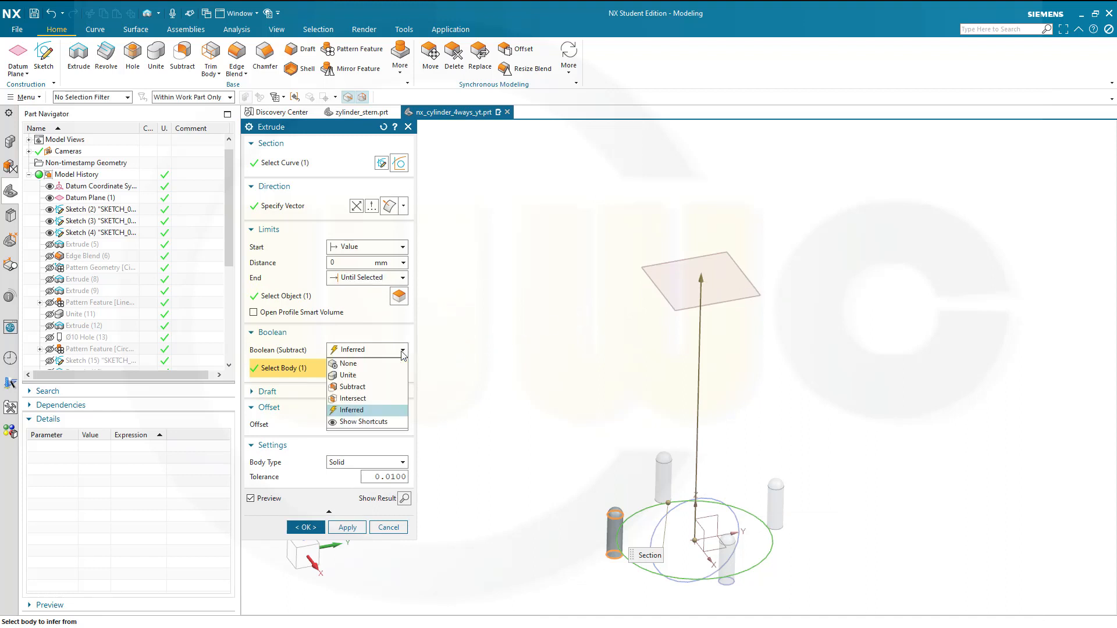
left_click(359, 364)
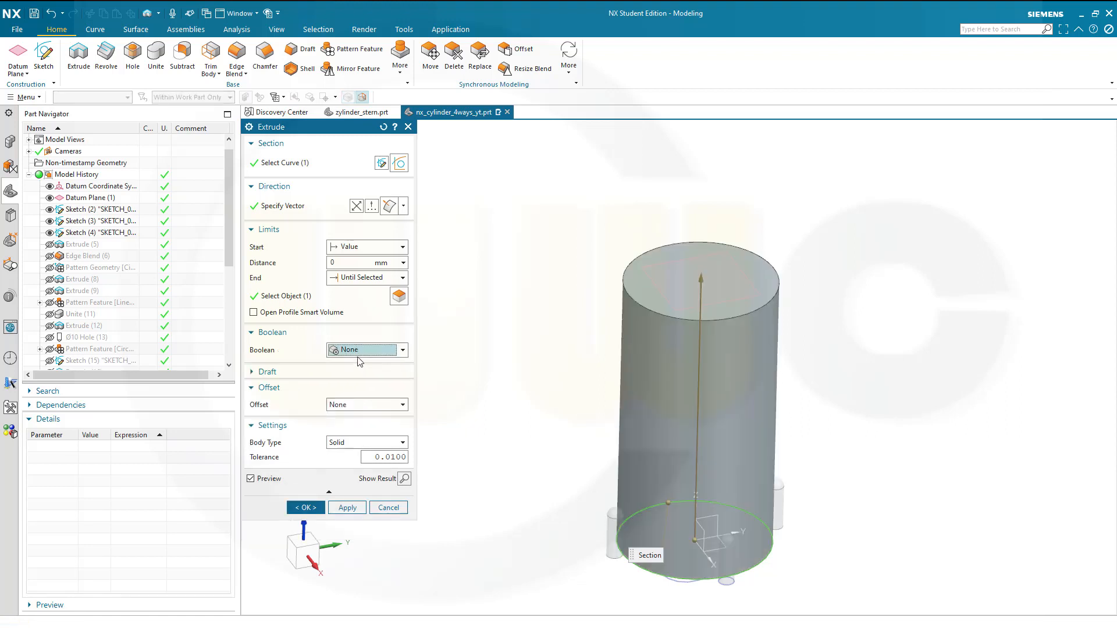
left_click(317, 511)
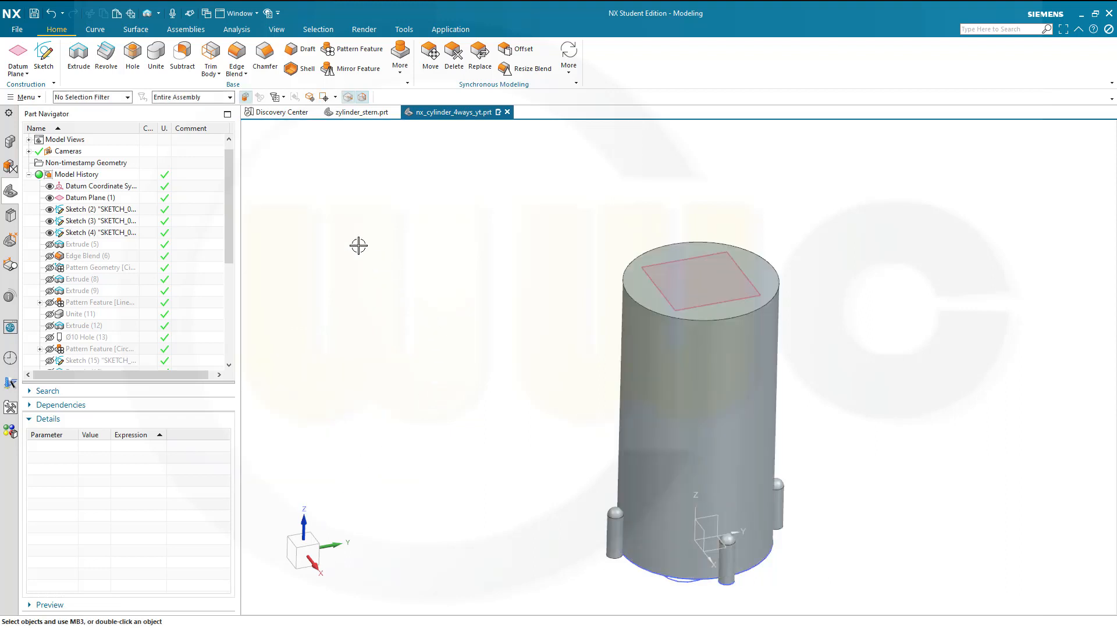
Step: Unite the main cylinder as target with all four rounded bosses as tool bodies
left_click(156, 55)
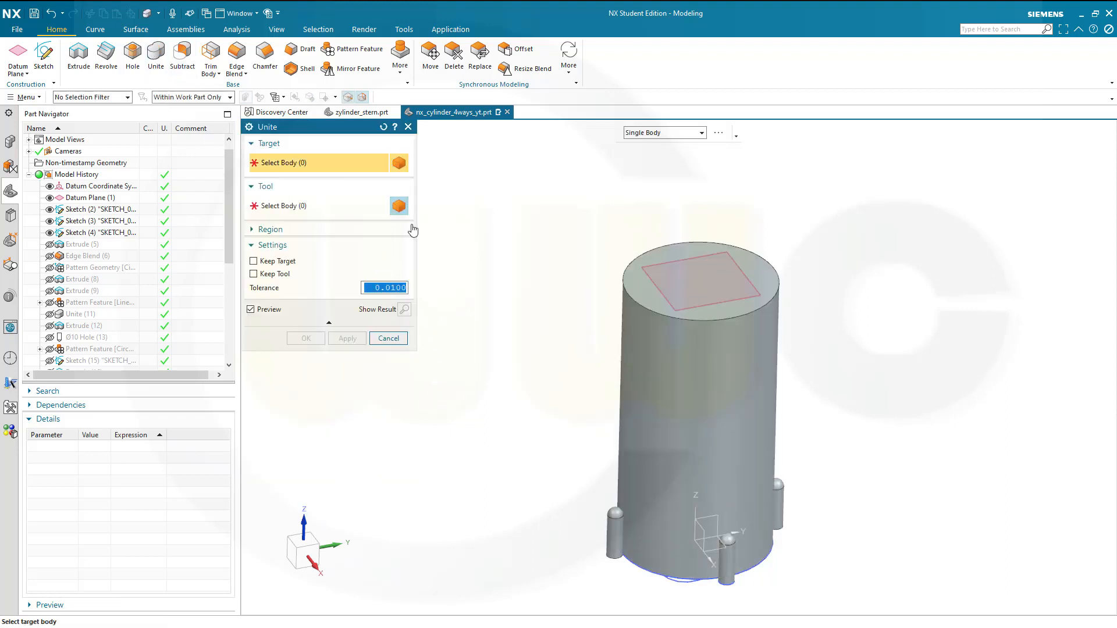
left_click(727, 559)
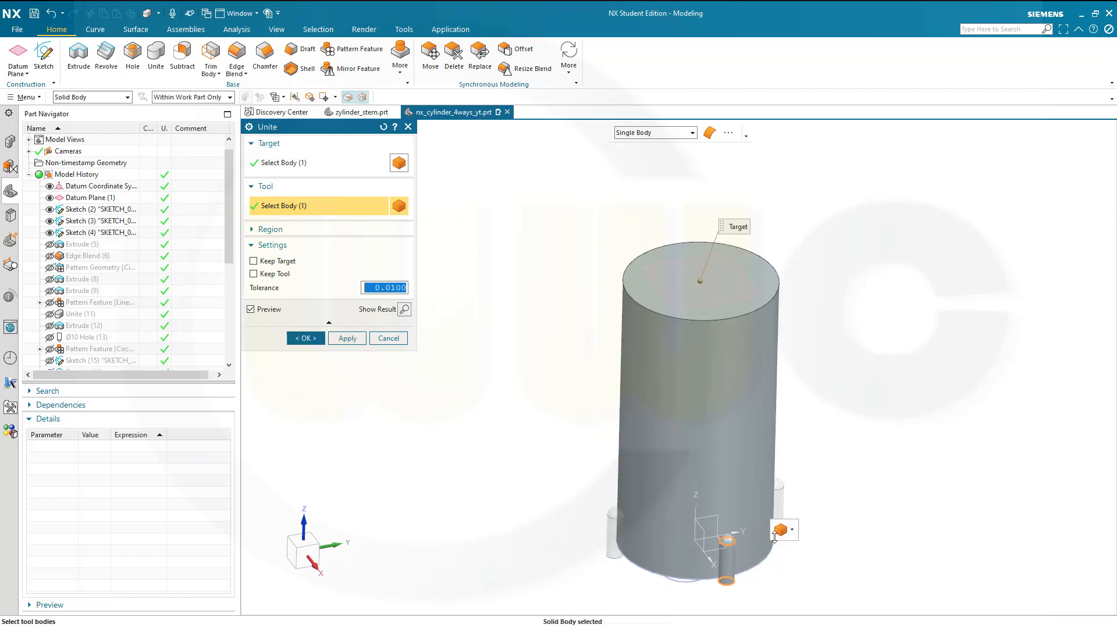
left_click(779, 499)
left_click(612, 523)
middle_click_drag(563, 498, 579, 477)
left_click(573, 476)
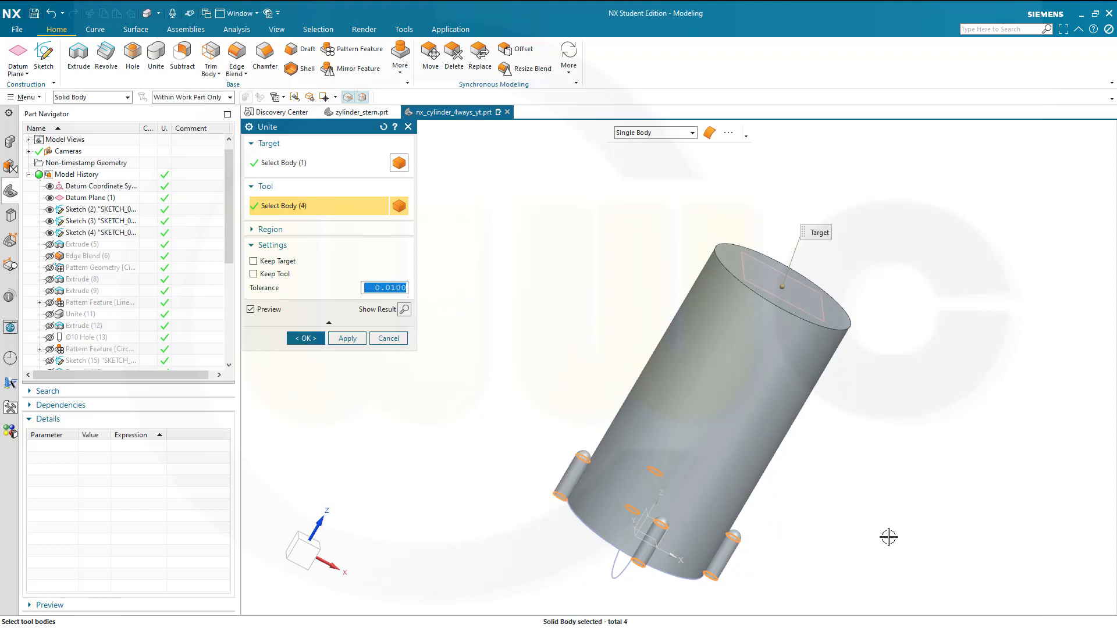
middle_click_drag(888, 537, 838, 516)
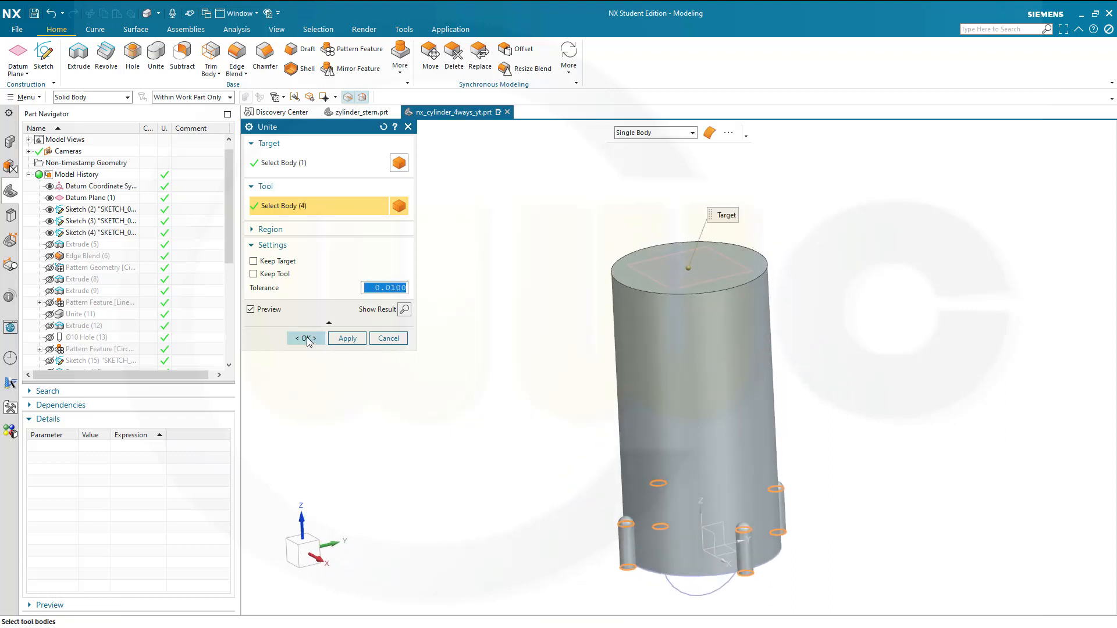
left_click(307, 339)
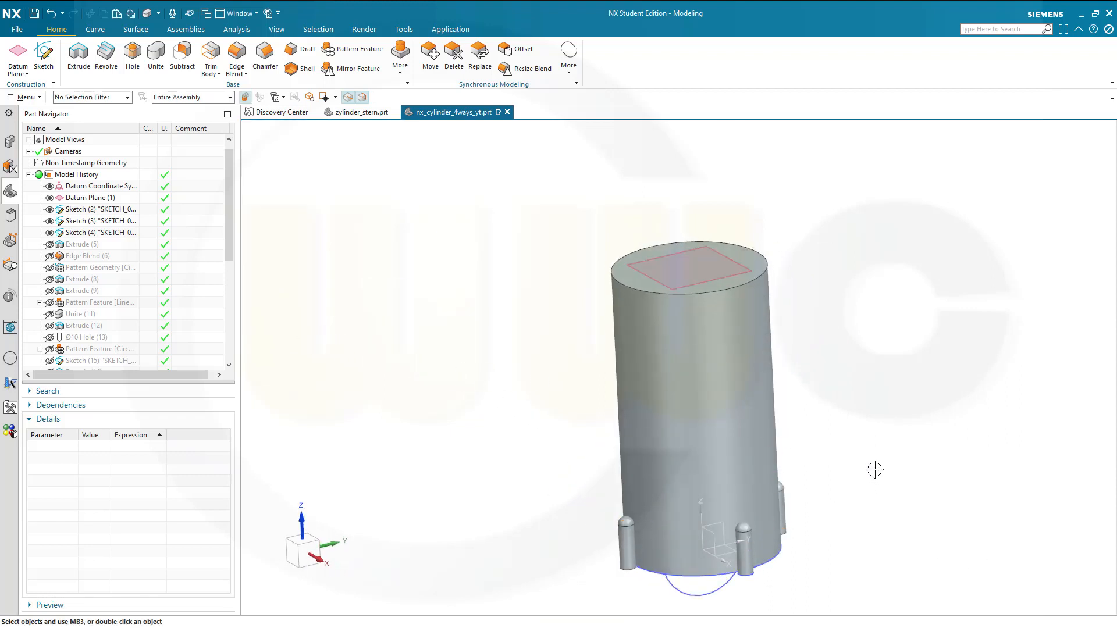
Step: Copy Sketch (2) of the base circle and paste it as a new sketch feature
mouse_move(874, 470)
middle_mouse_down()
mouse_move(840, 424)
mouse_move(845, 454)
mouse_move(803, 466)
middle_mouse_up()
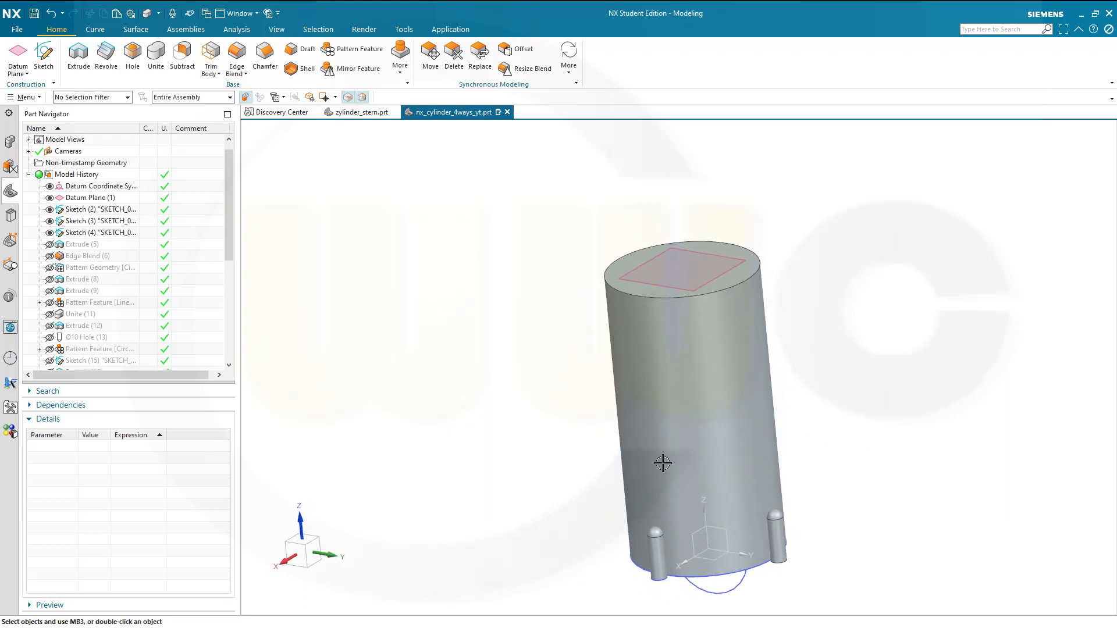
mouse_move(558, 450)
middle_mouse_down()
mouse_move(561, 438)
mouse_move(555, 446)
middle_mouse_up()
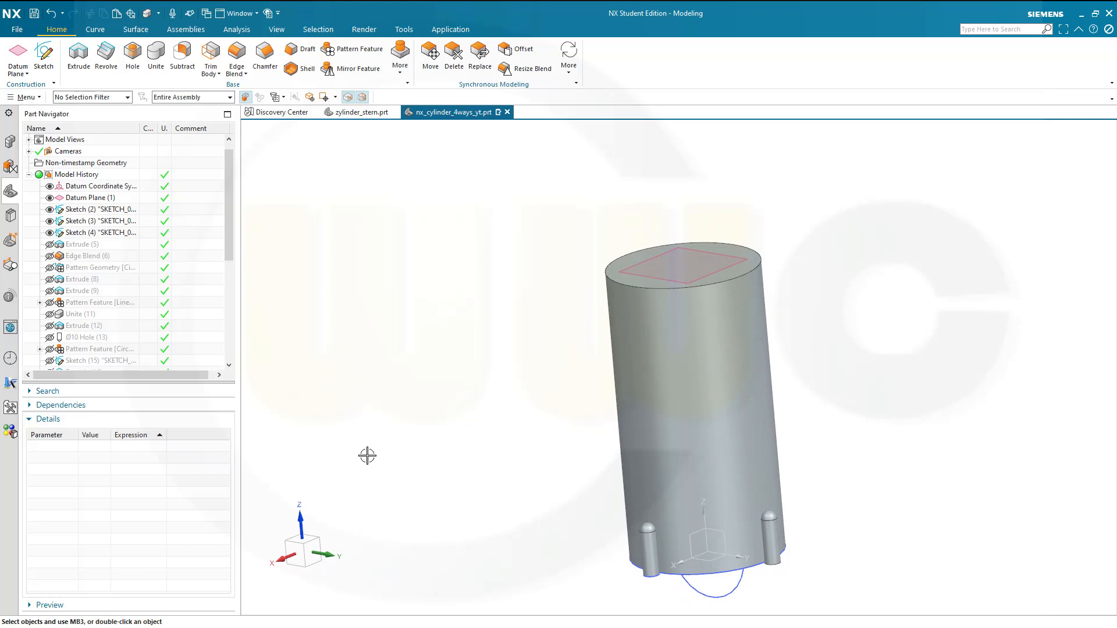
left_click(119, 213)
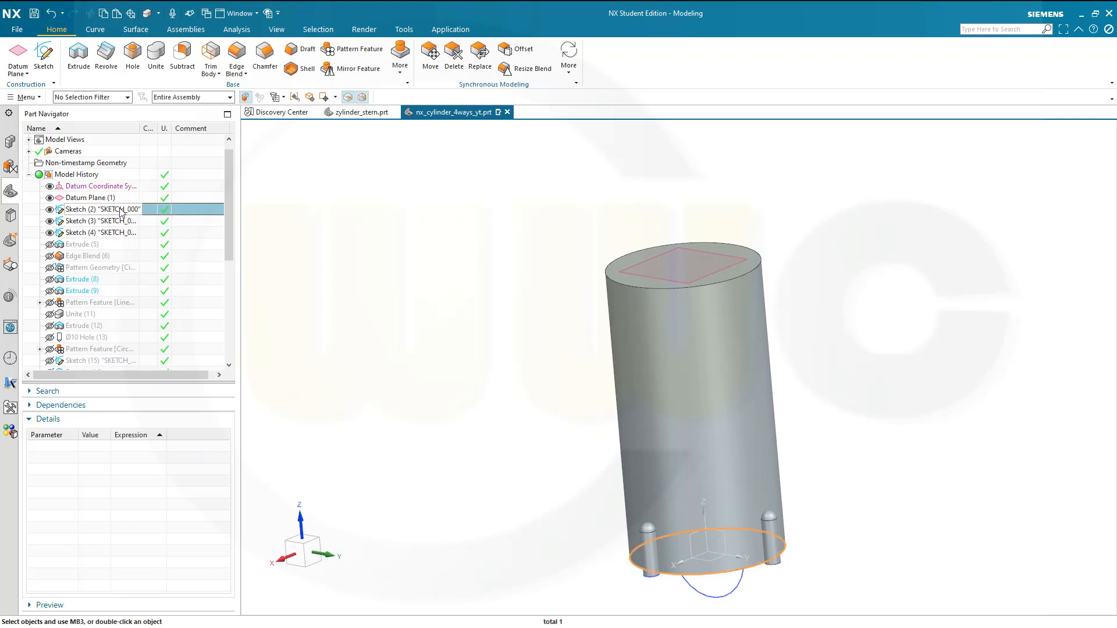
right_click(120, 209)
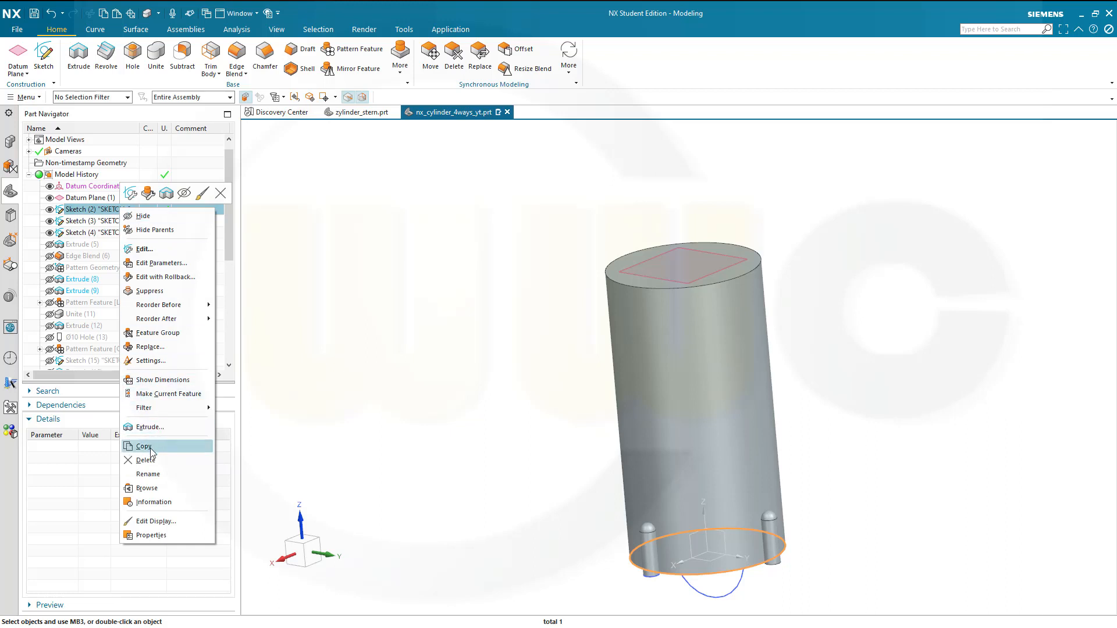
left_click(150, 448)
right_click(350, 320)
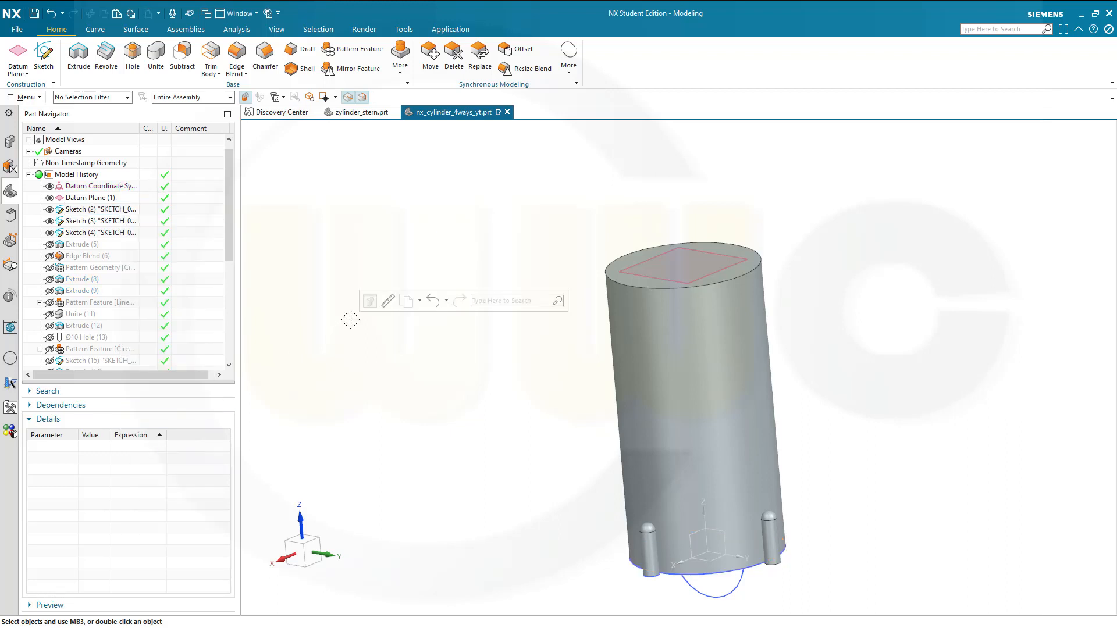
key("ctrl+v")
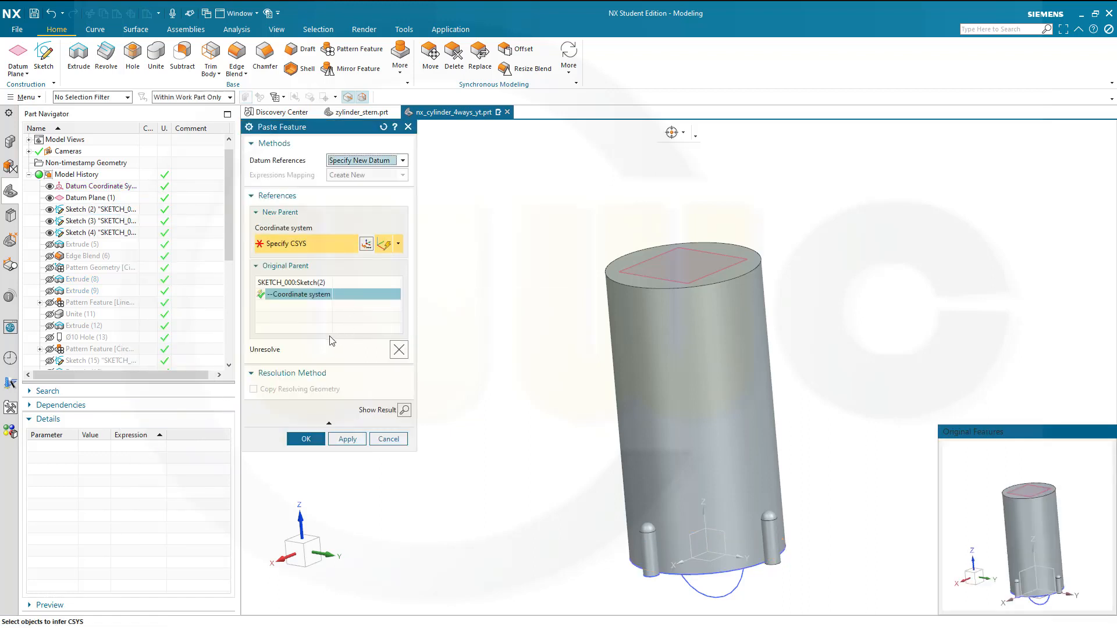
left_click(304, 440)
Step: Set the circle diameter in the pasted sketch to 150 mm, scaling the entire sketch, and finish the sketch
scroll(116, 262, "down", 6)
double_click(98, 360)
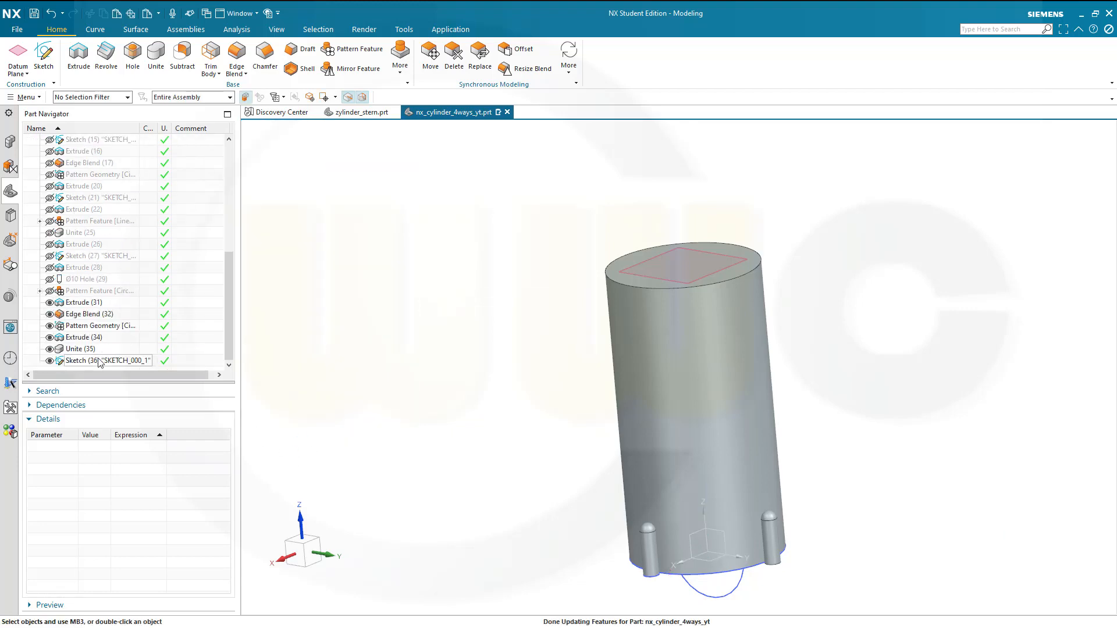
double_click(934, 214)
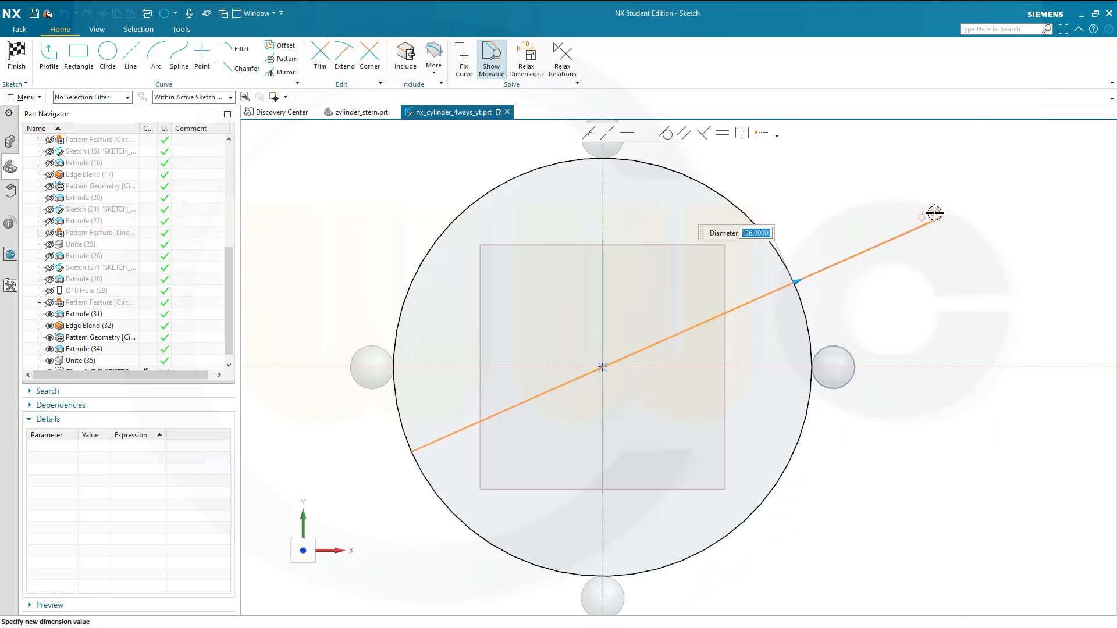
type("150")
key("Return")
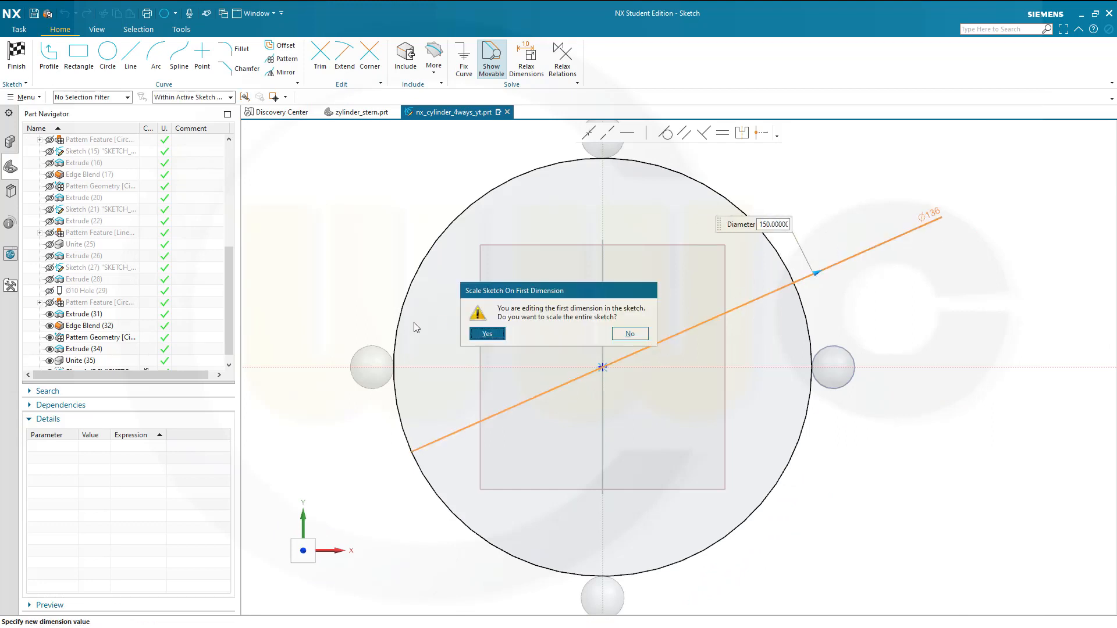
left_click(486, 334)
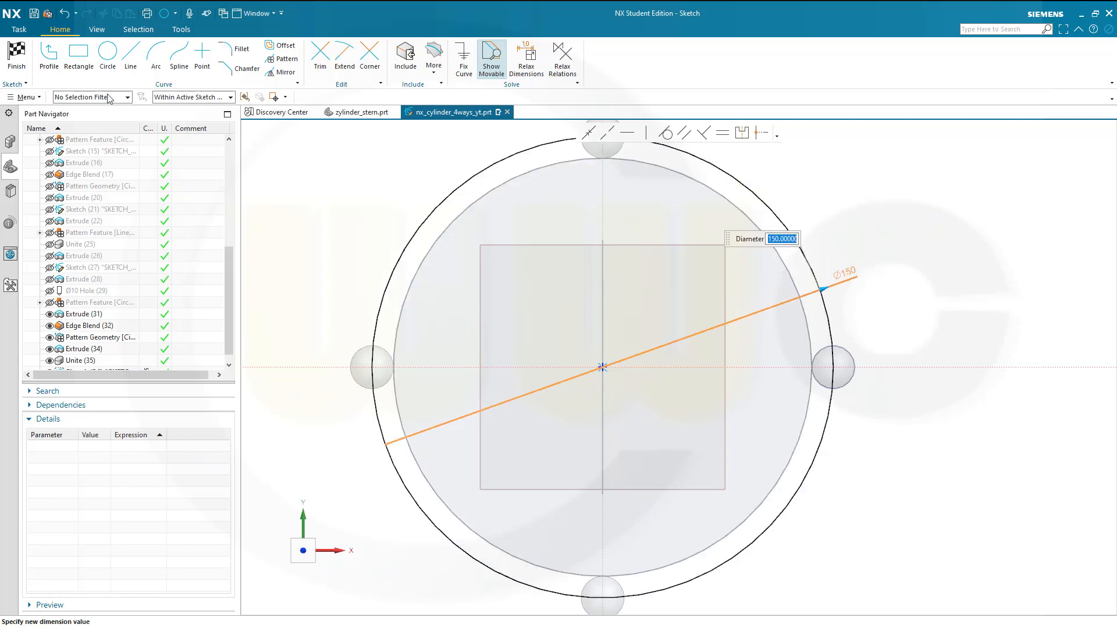
left_click(16, 58)
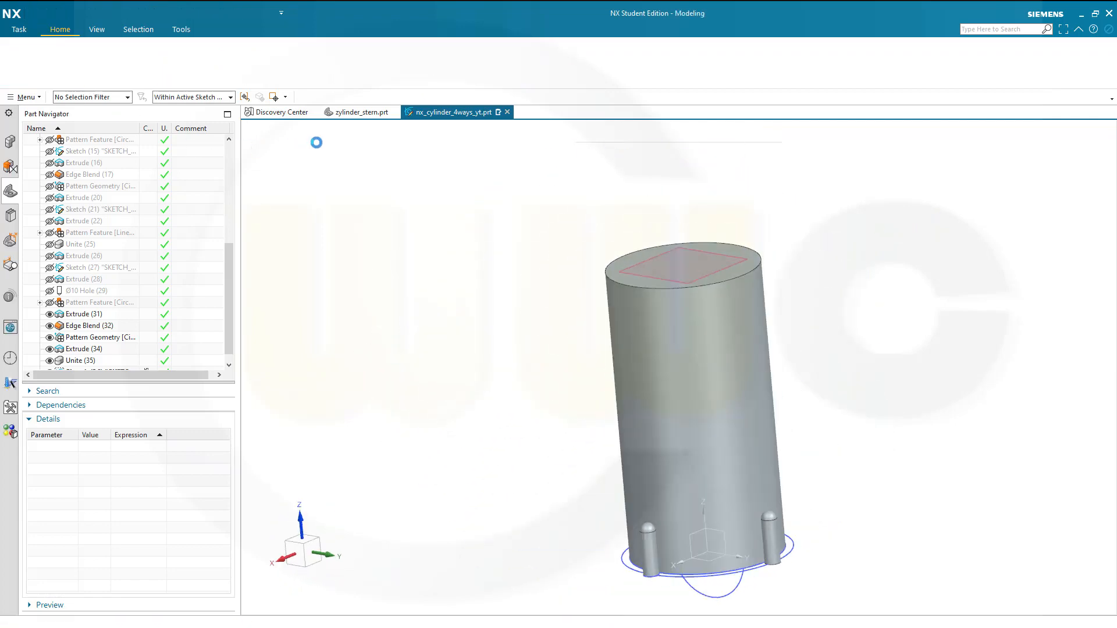
Step: Extrude the pasted 150 mm circle from 0 to 1.67 mm and unite it with the main cylinder body
left_click(78, 55)
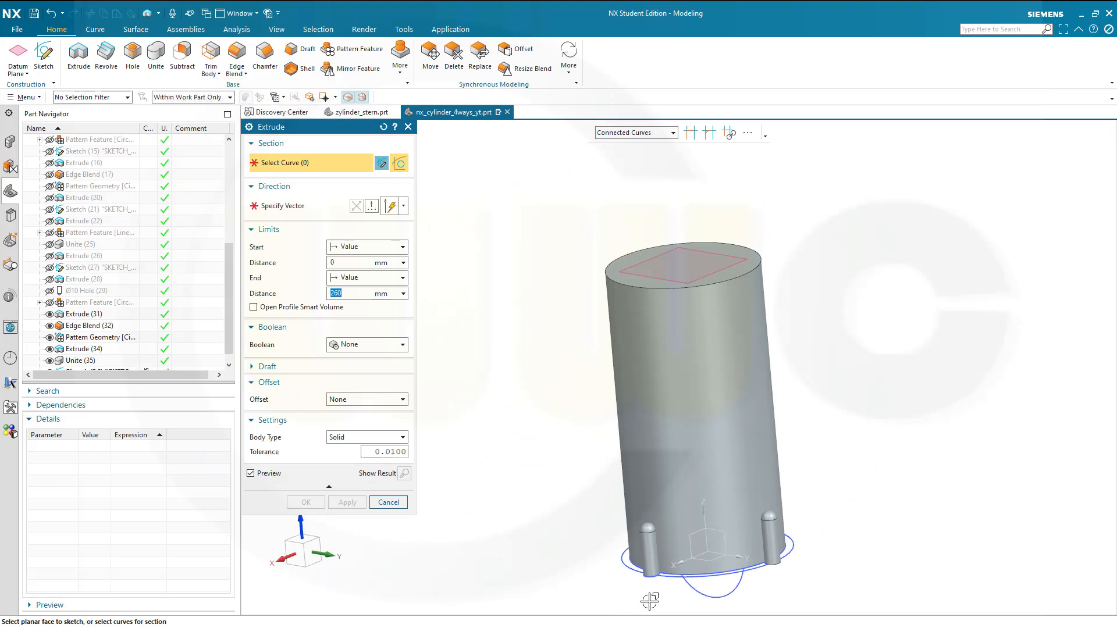
left_click(664, 575)
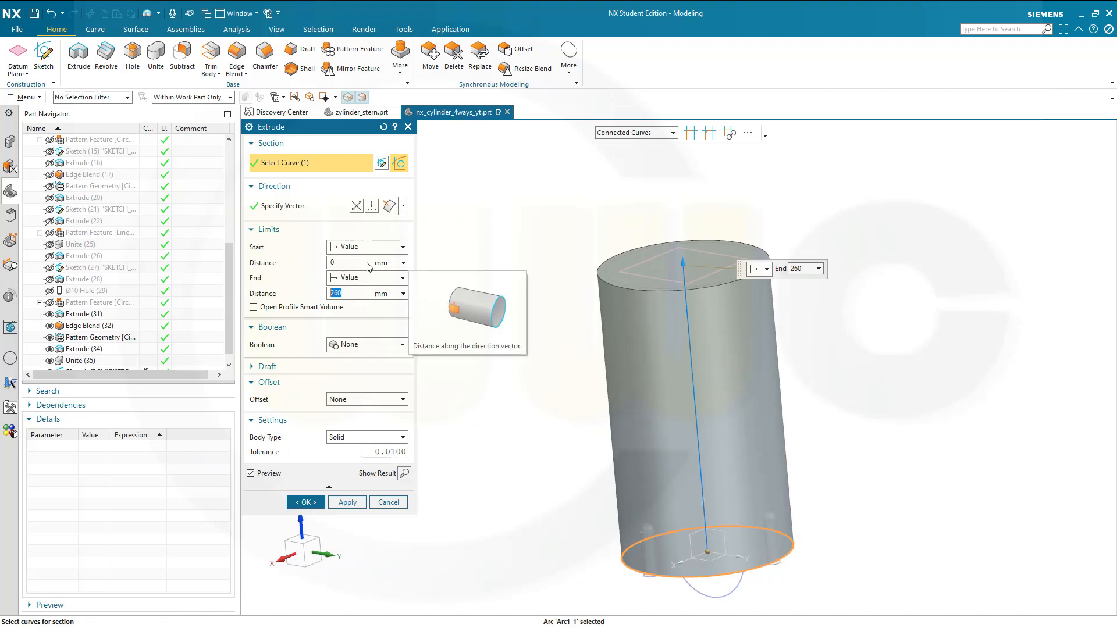
type("1")
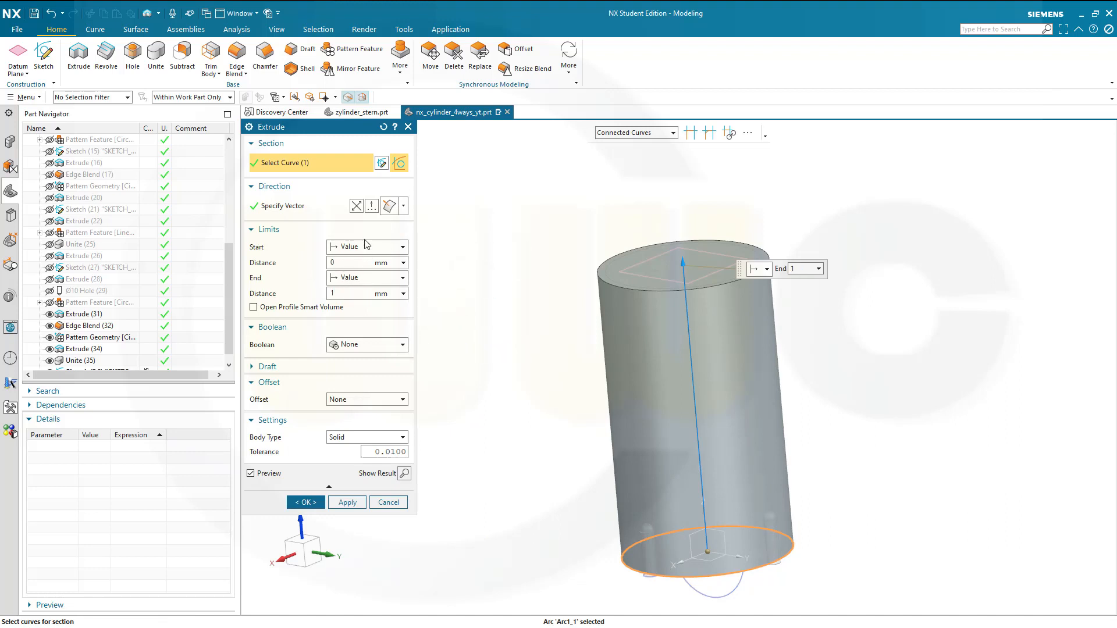
type(".67")
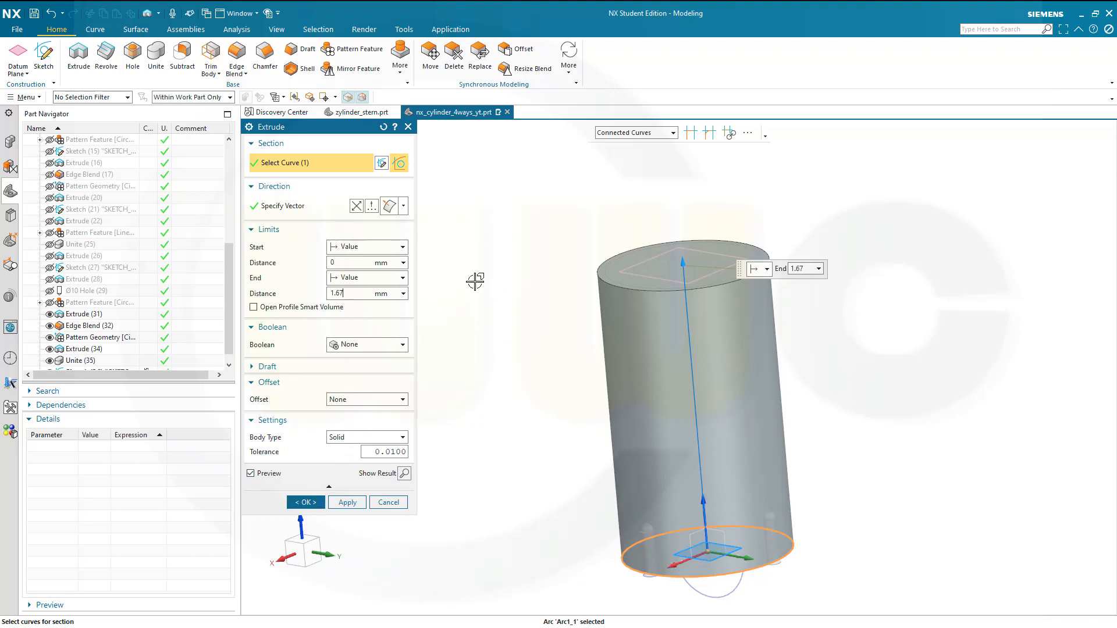
middle_click_drag(481, 274, 465, 302)
scroll(180, 317, "down", 1)
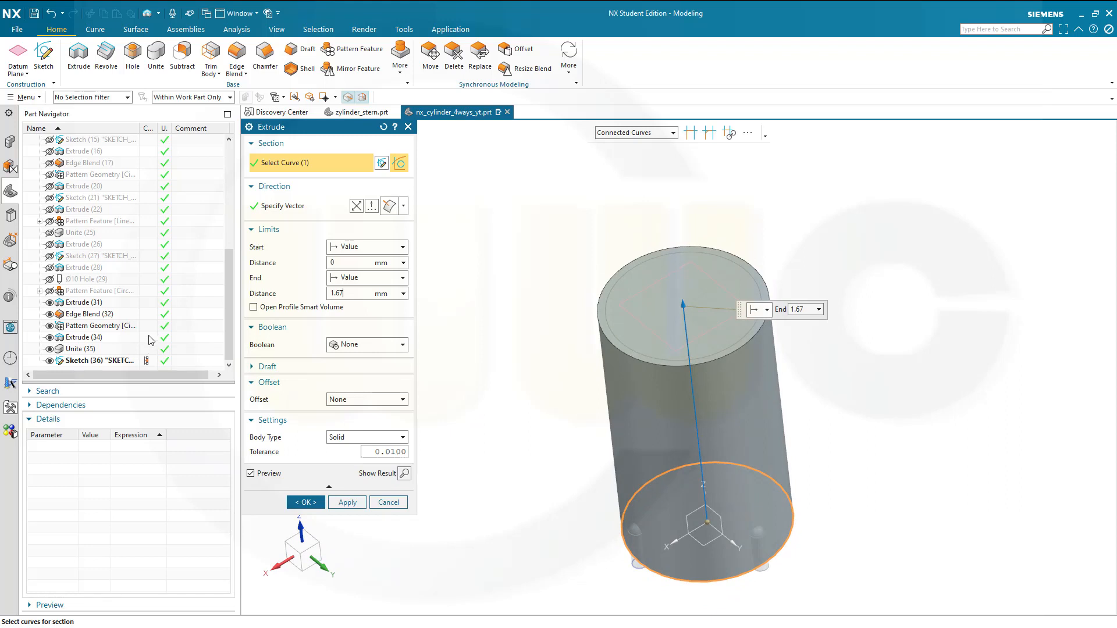
left_click(381, 344)
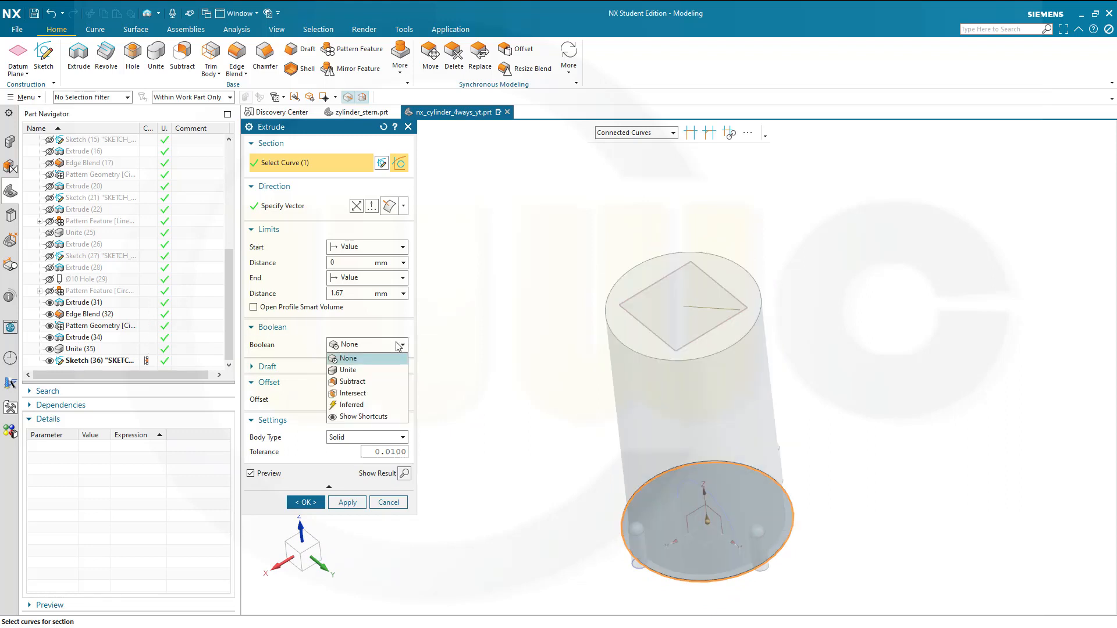
left_click(363, 372)
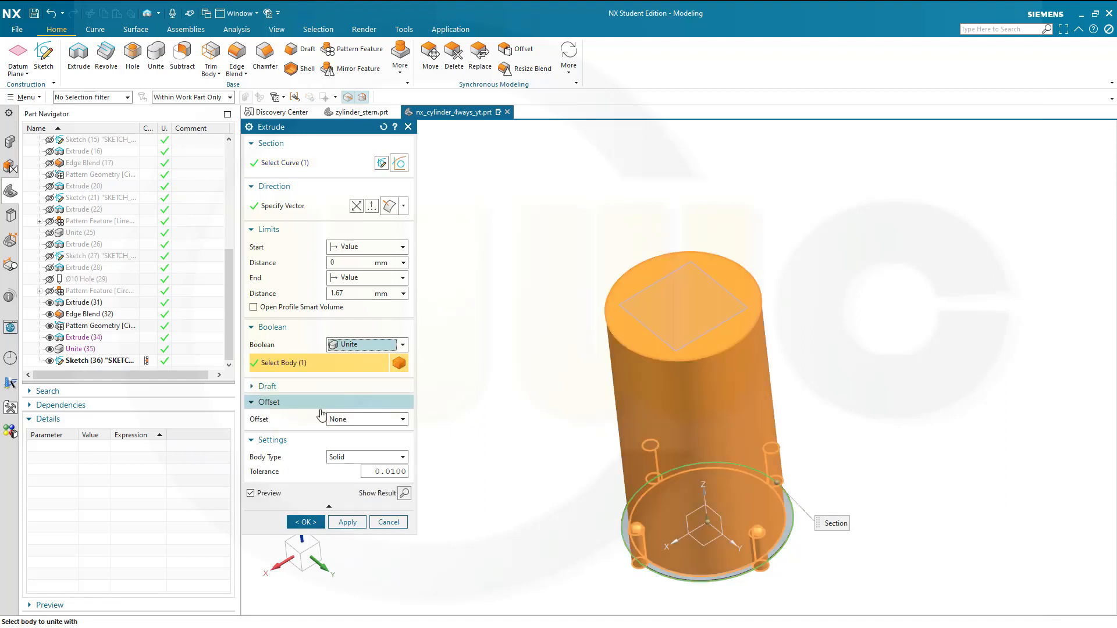
left_click(304, 520)
middle_click_drag(456, 418, 433, 370)
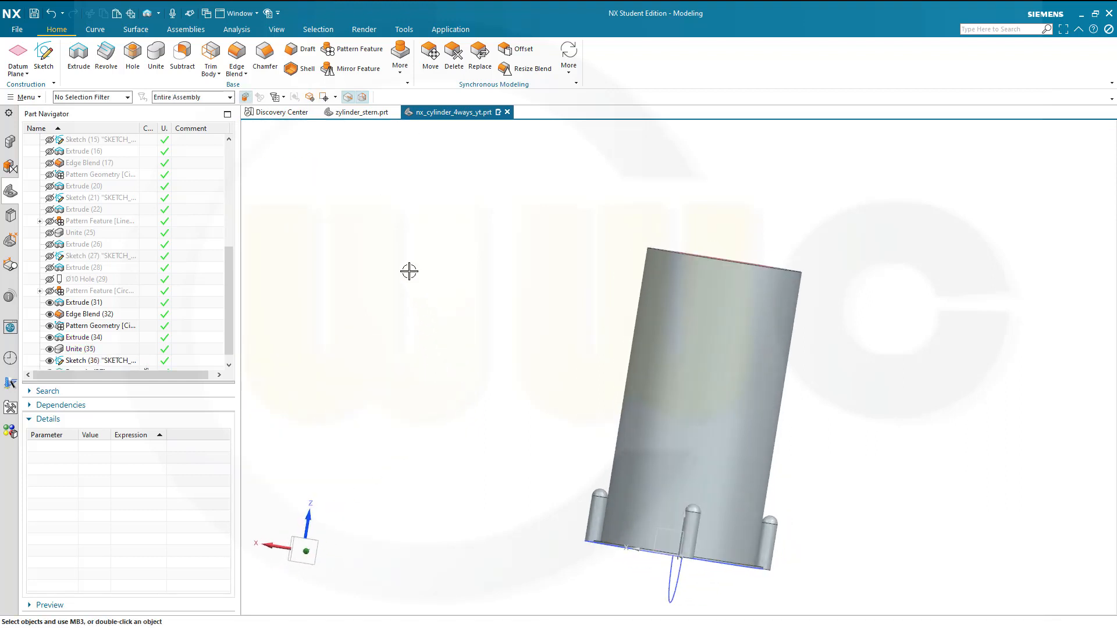
Step: Pattern the thin fin extrusion linearly up the cylinder axis with a count of 31 and a pitch distance of 6.67 mm
scroll(87, 364, "down", 1)
left_click(86, 366)
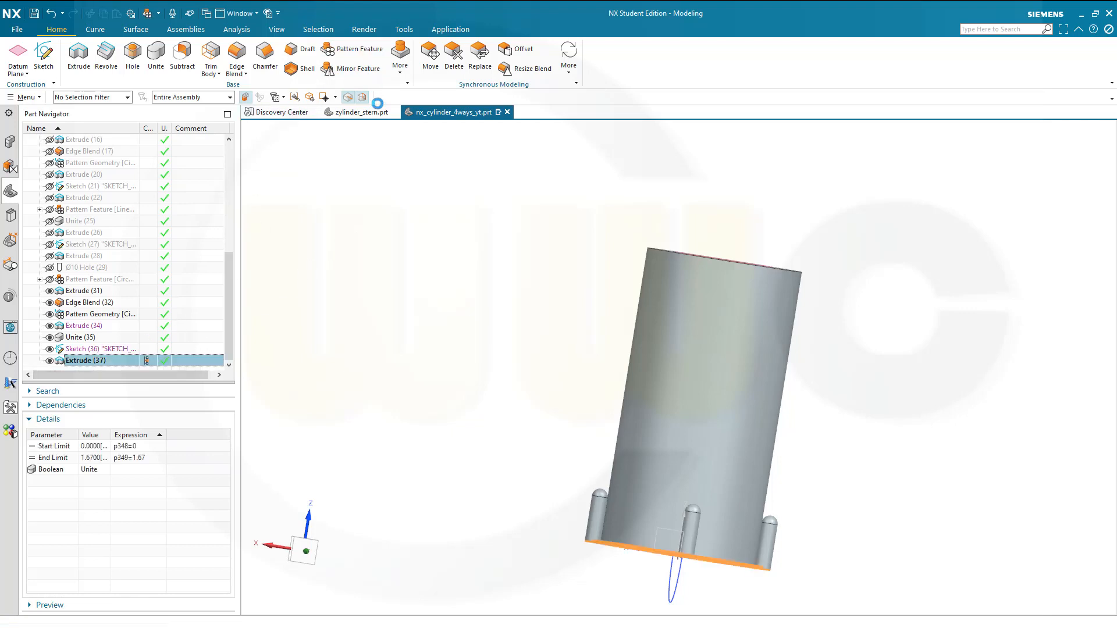
left_click(393, 247)
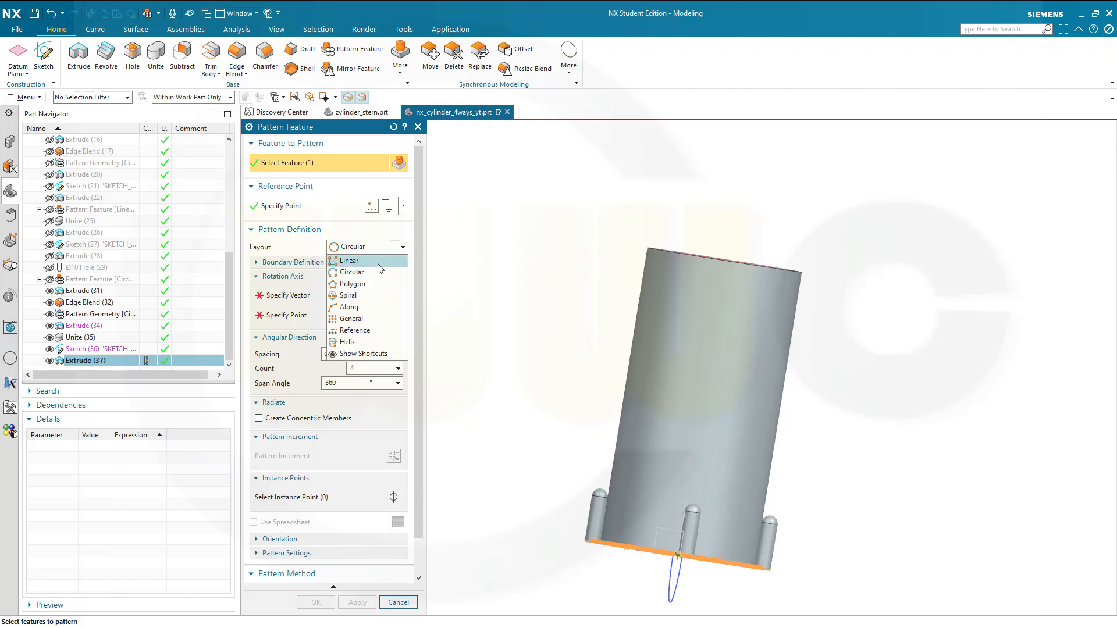
left_click(379, 262)
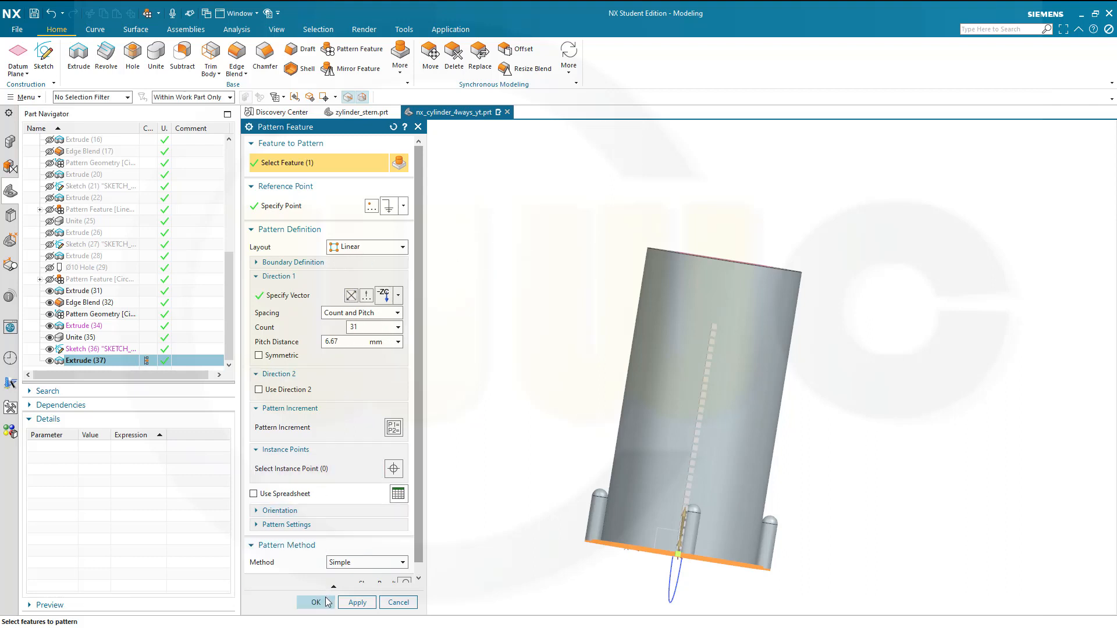
left_click(316, 601)
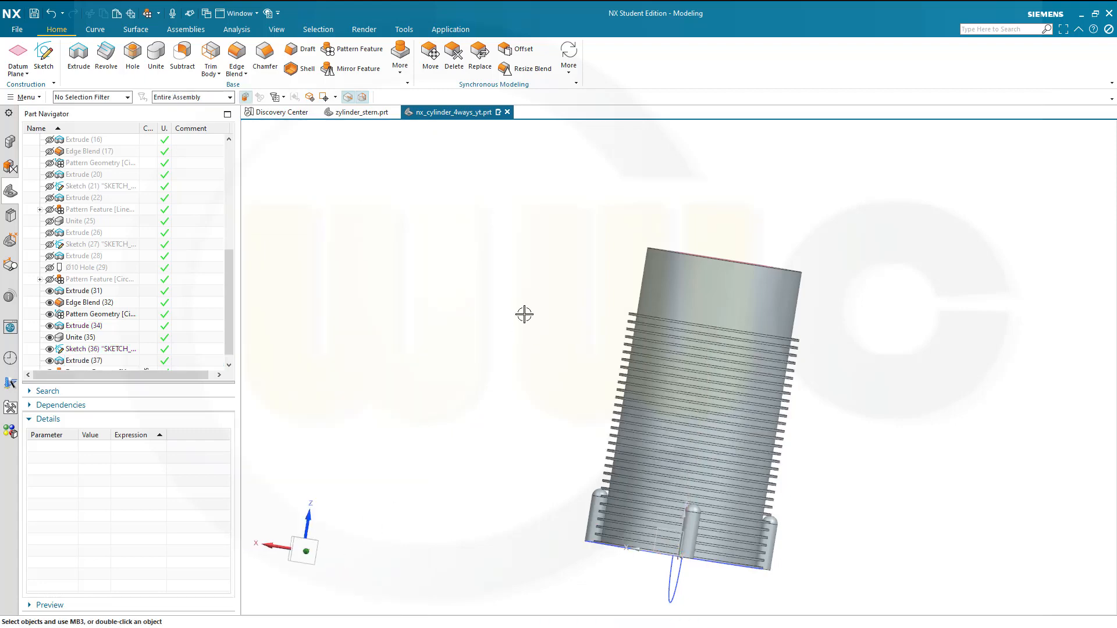
middle_click_drag(532, 313, 436, 287)
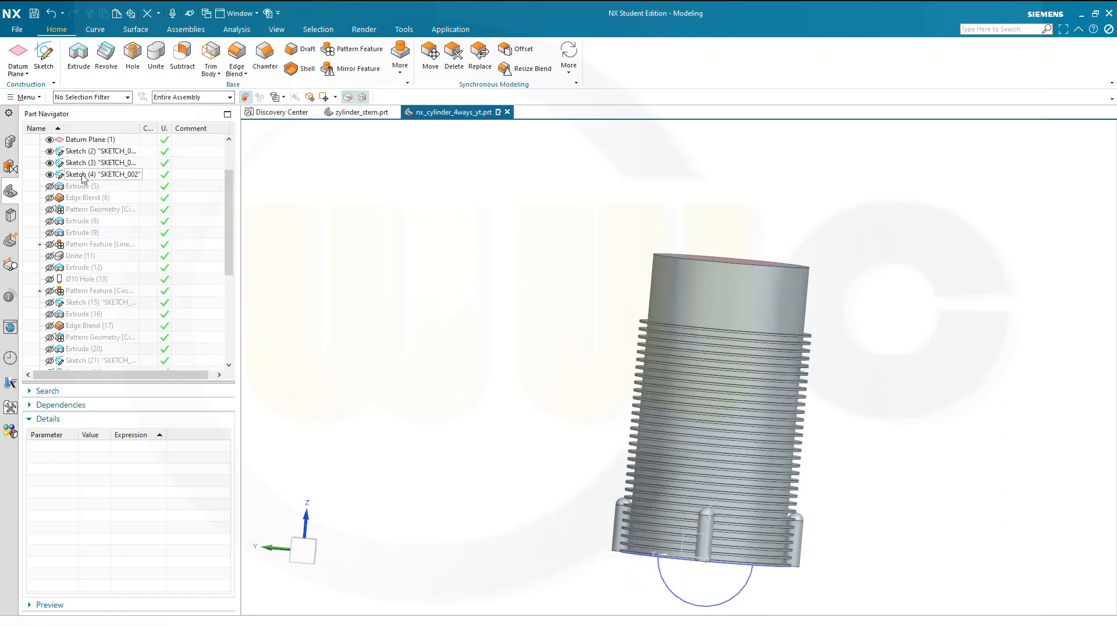
Step: Copy Sketch (4) of the bore circle and paste it as a new sketch feature with the original references
left_click(82, 177)
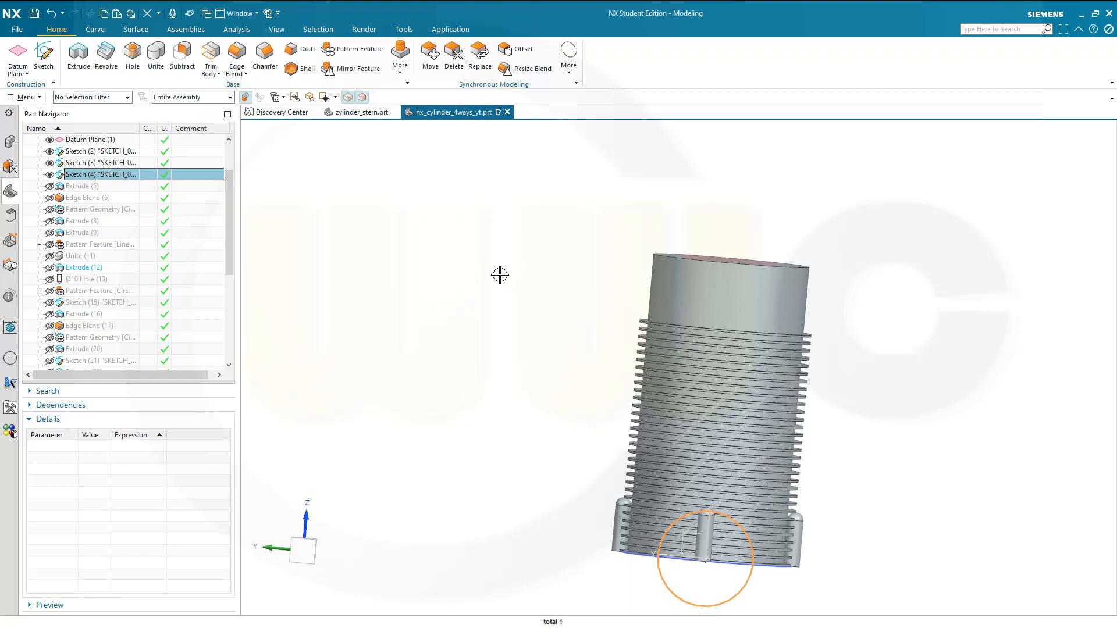
key("Escape")
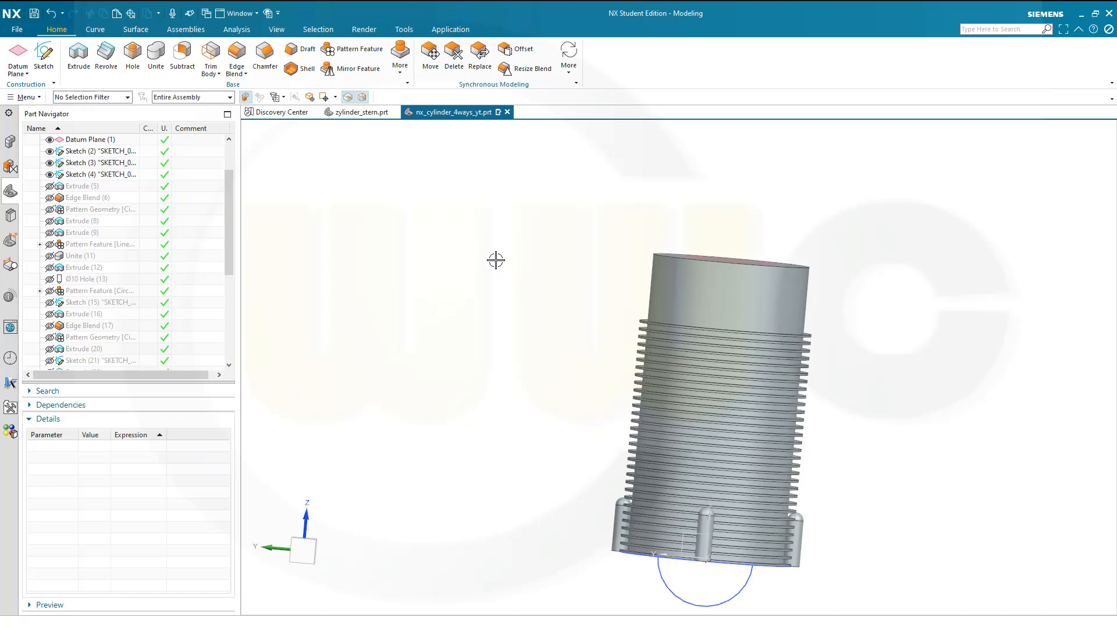
key("ctrl+v")
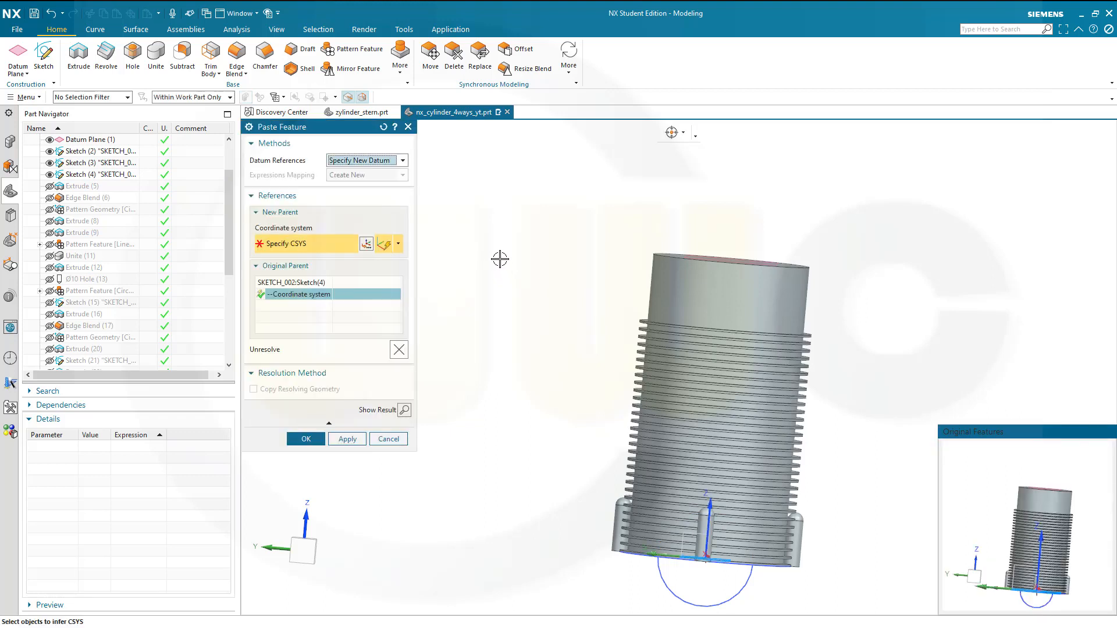
left_click(306, 441)
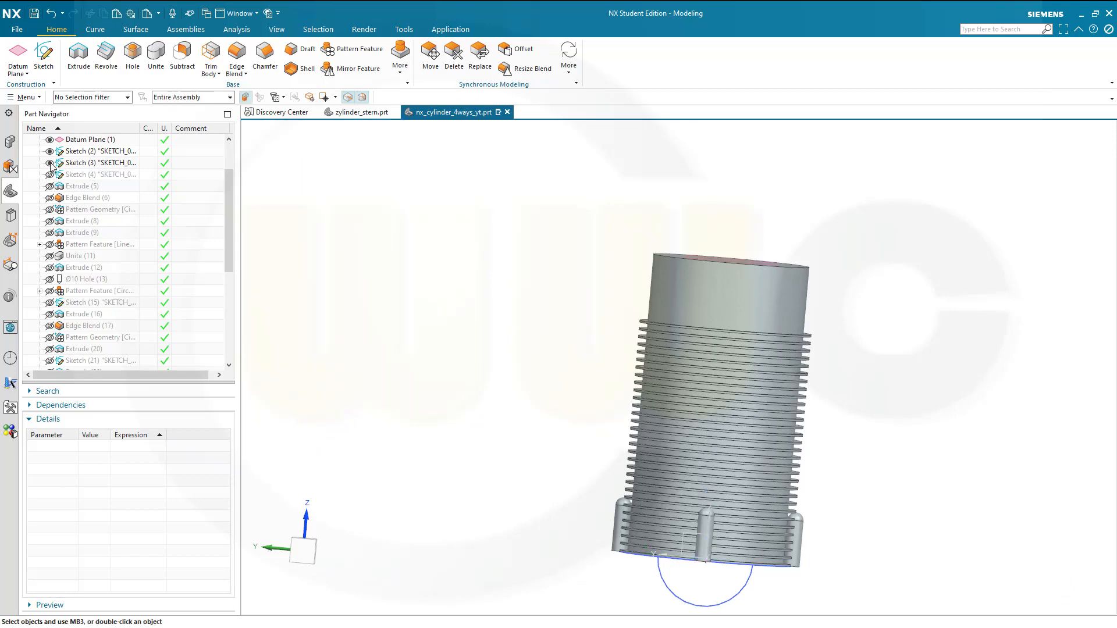
Step: Edit the pasted sketch with relaxed relations and move its circle up to about 49 mm below the cylinder's upper datum plane
scroll(157, 279, "down", 3)
scroll(157, 287, "down", 3)
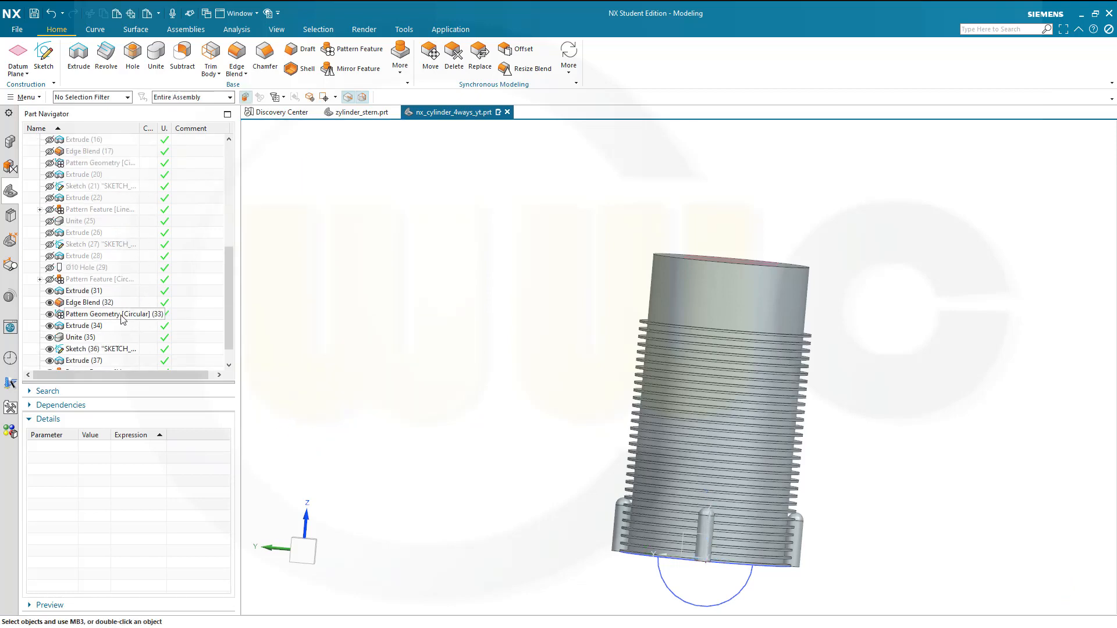
left_click(84, 363)
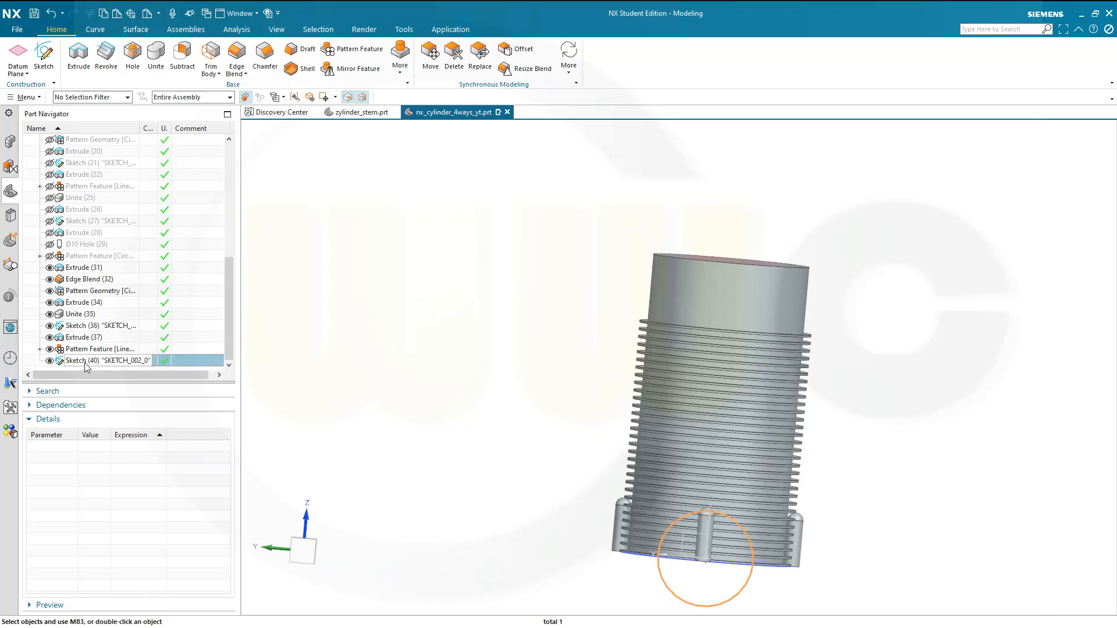
double_click(84, 361)
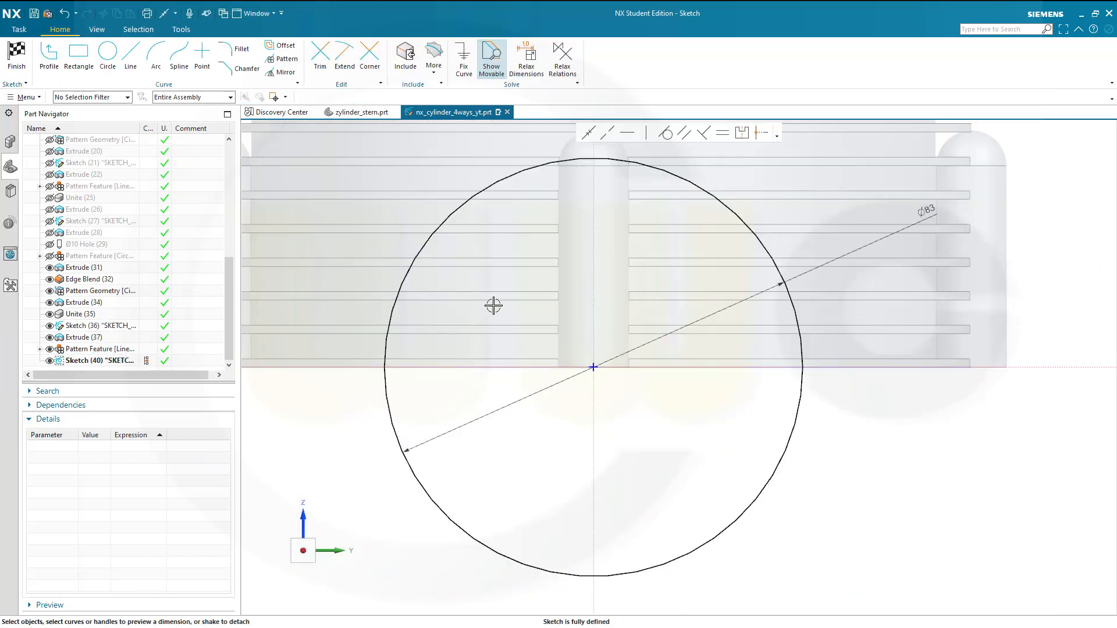
scroll(622, 256, "down", 4)
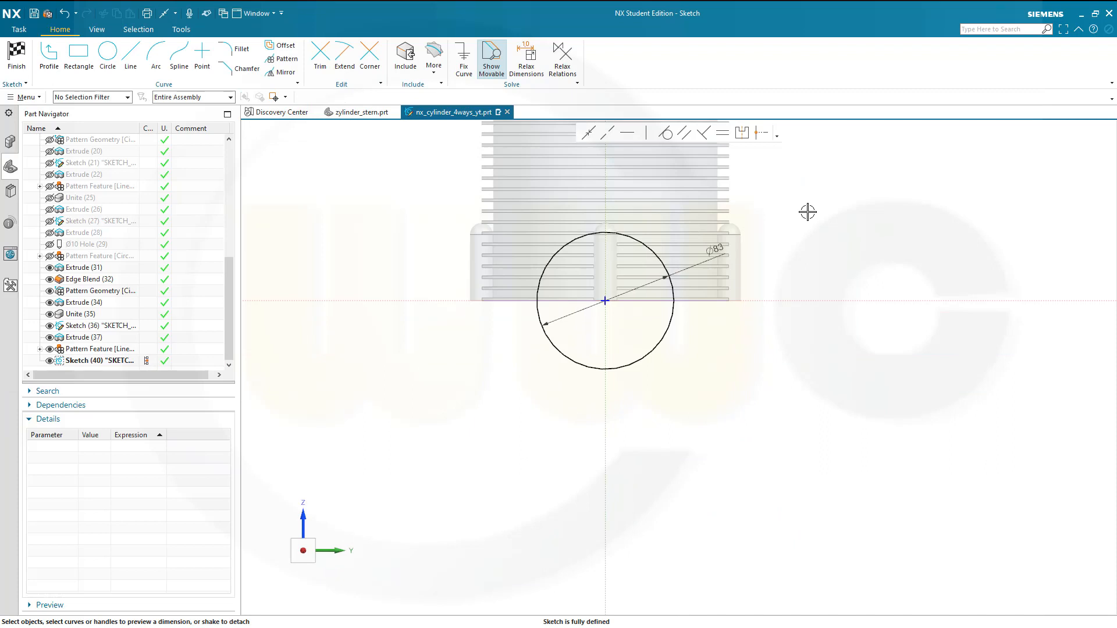
mouse_move(808, 211)
middle_mouse_down("shift")
mouse_move(814, 226)
mouse_move(766, 324)
middle_mouse_up("shift")
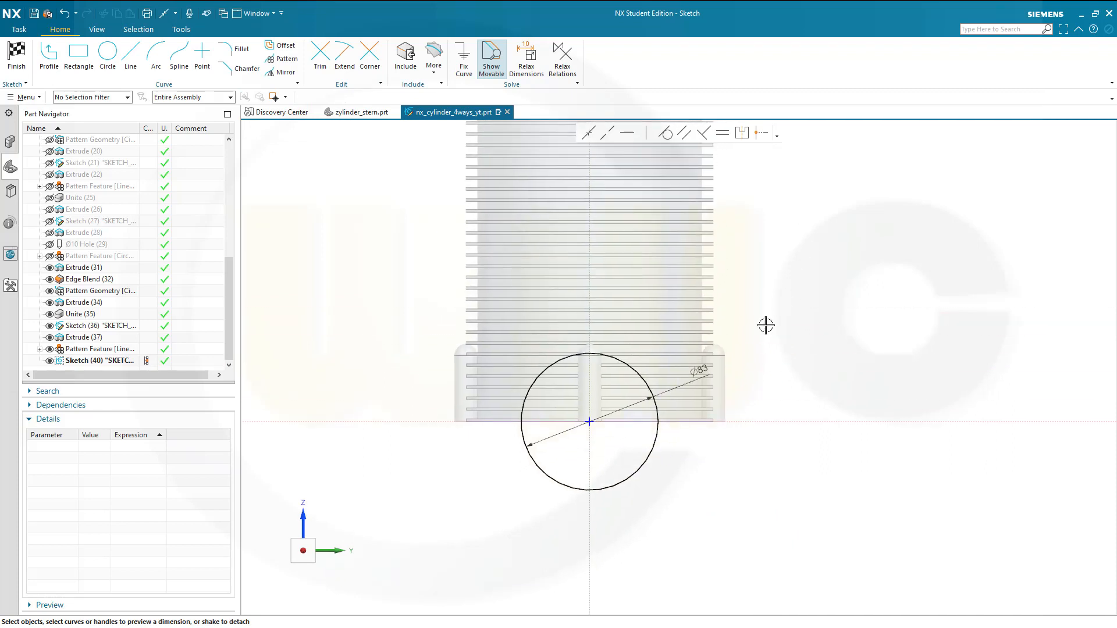
left_click(567, 65)
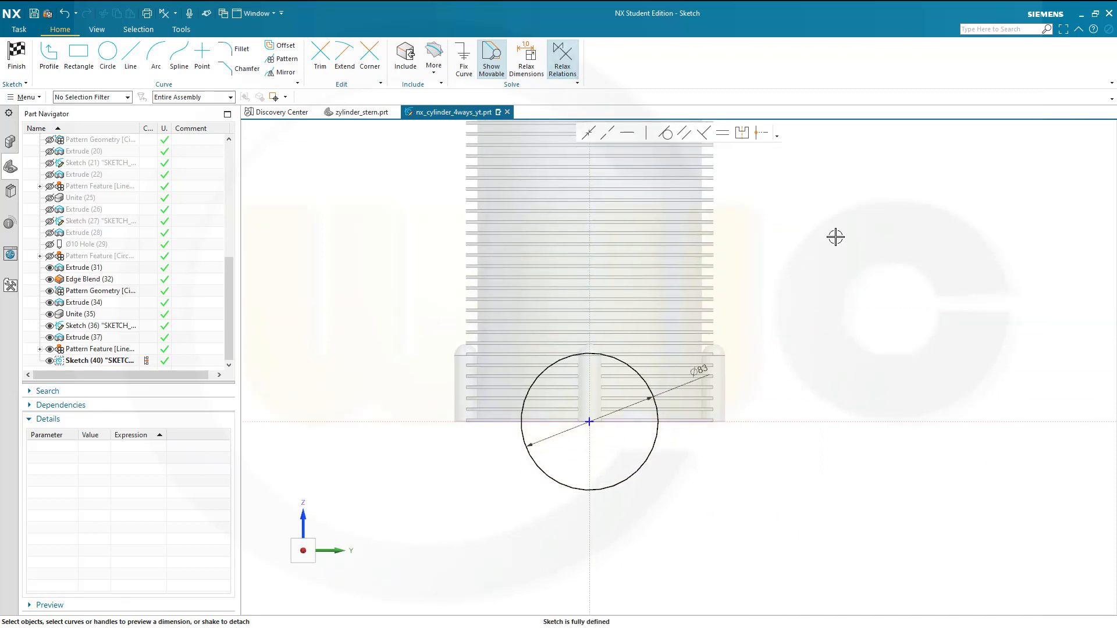
mouse_move(835, 237)
middle_mouse_down("shift")
mouse_move(840, 399)
mouse_move(812, 410)
middle_mouse_up("shift")
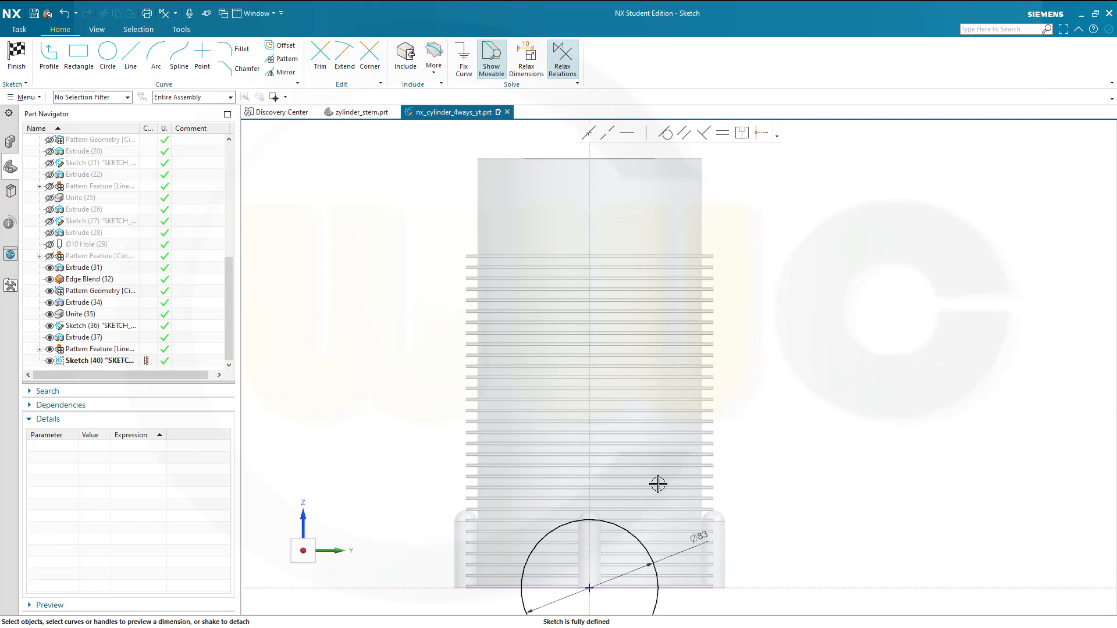
left_click(624, 529)
left_click(714, 485)
mouse_move(643, 540)
left_mouse_down()
mouse_move(661, 457)
mouse_move(645, 198)
left_mouse_up()
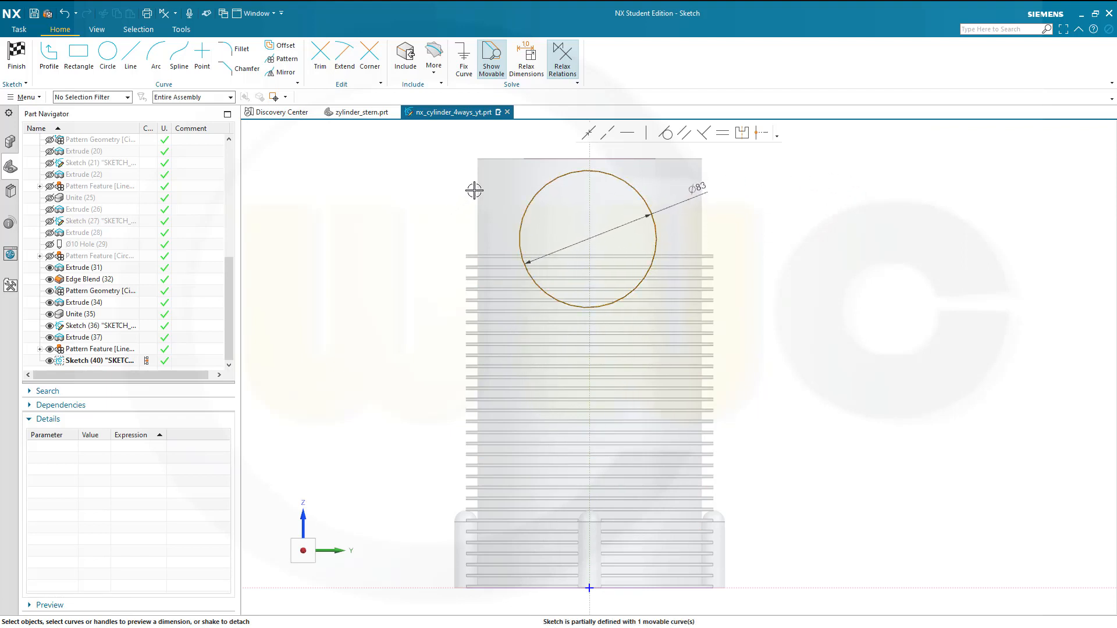
Step: Align the moved circle's centre vertically with the sketch origin
left_click(587, 239)
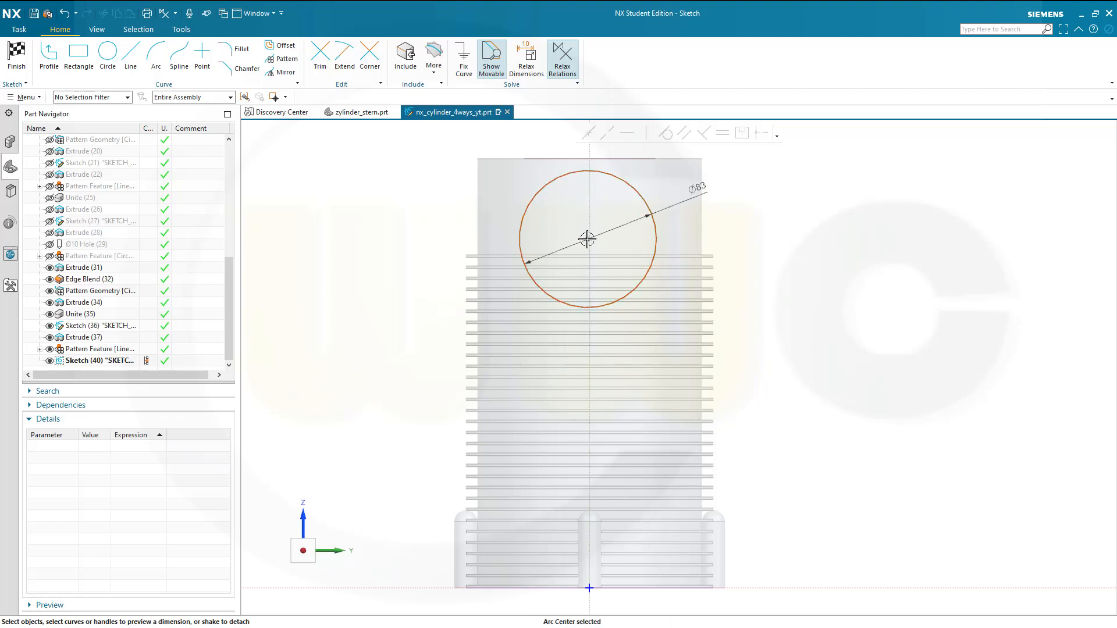
left_click(590, 589)
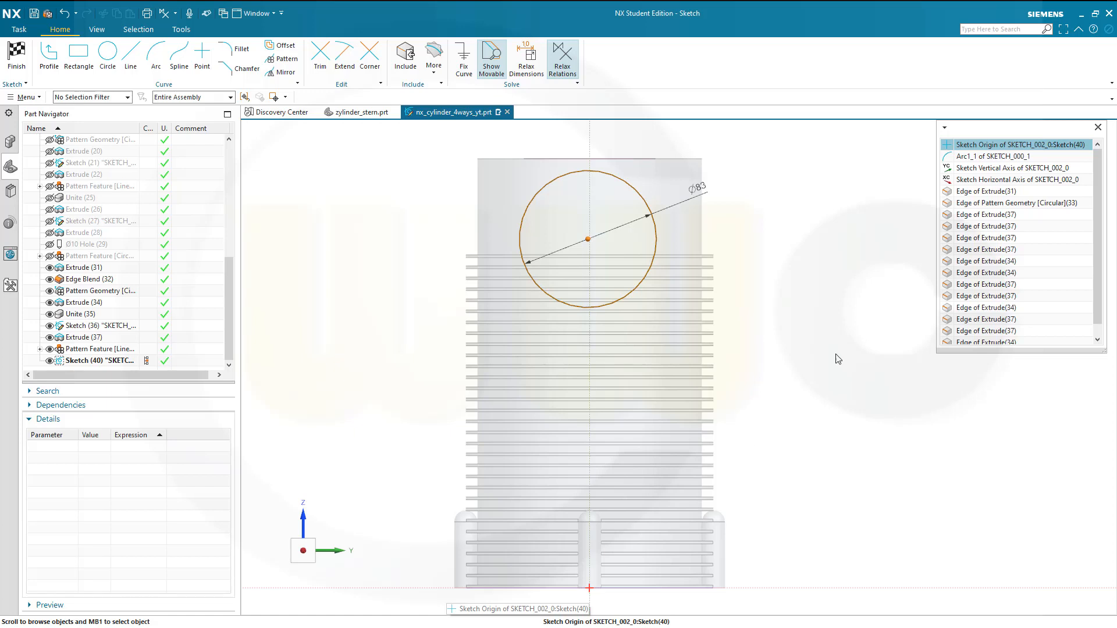
left_click(1002, 145)
left_click(647, 131)
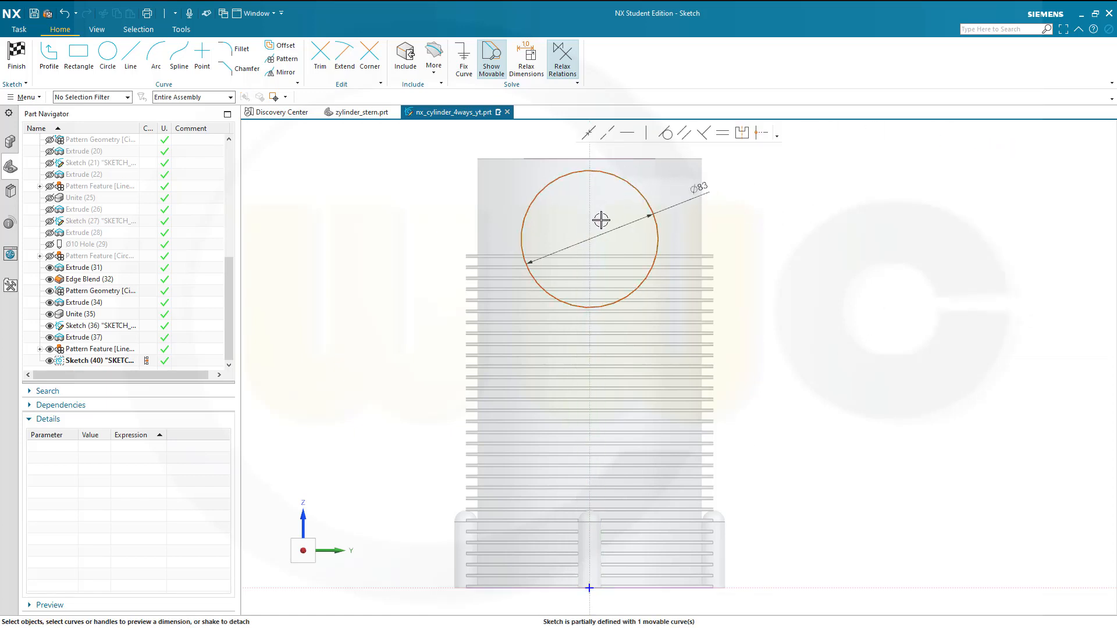
Step: Include the upper datum plane in the sketch as a reference line
left_click(572, 157)
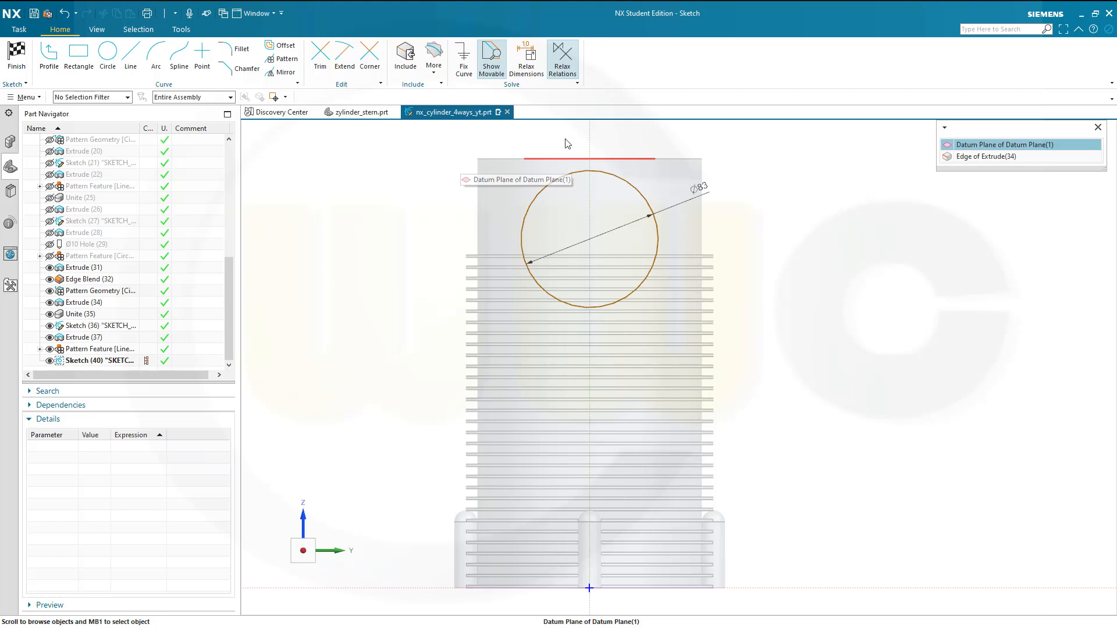
left_click(982, 145)
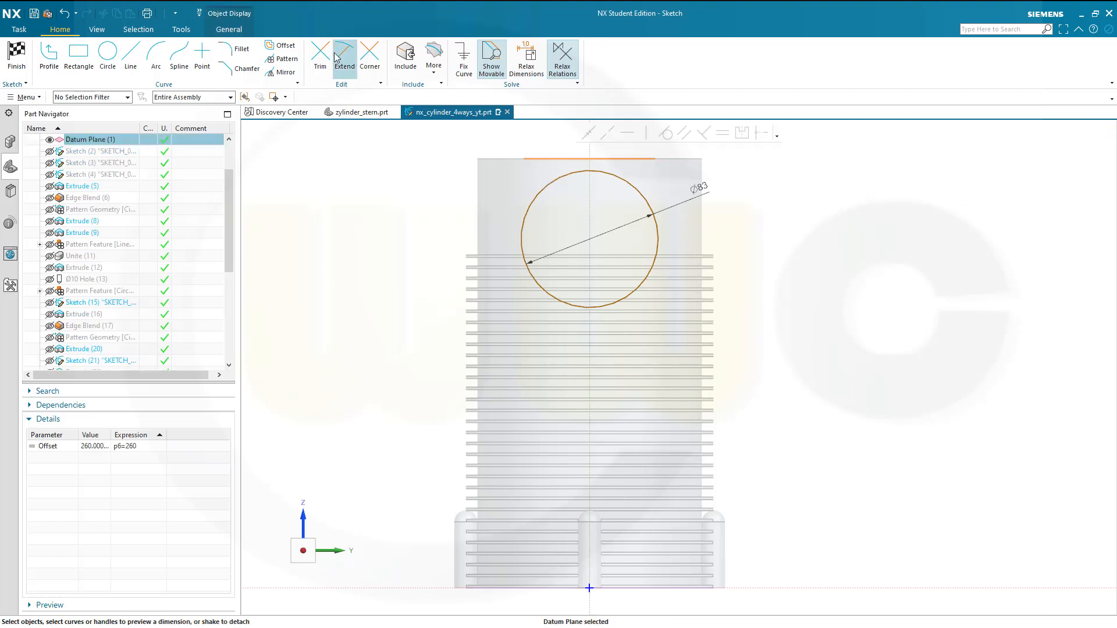
left_click(407, 61)
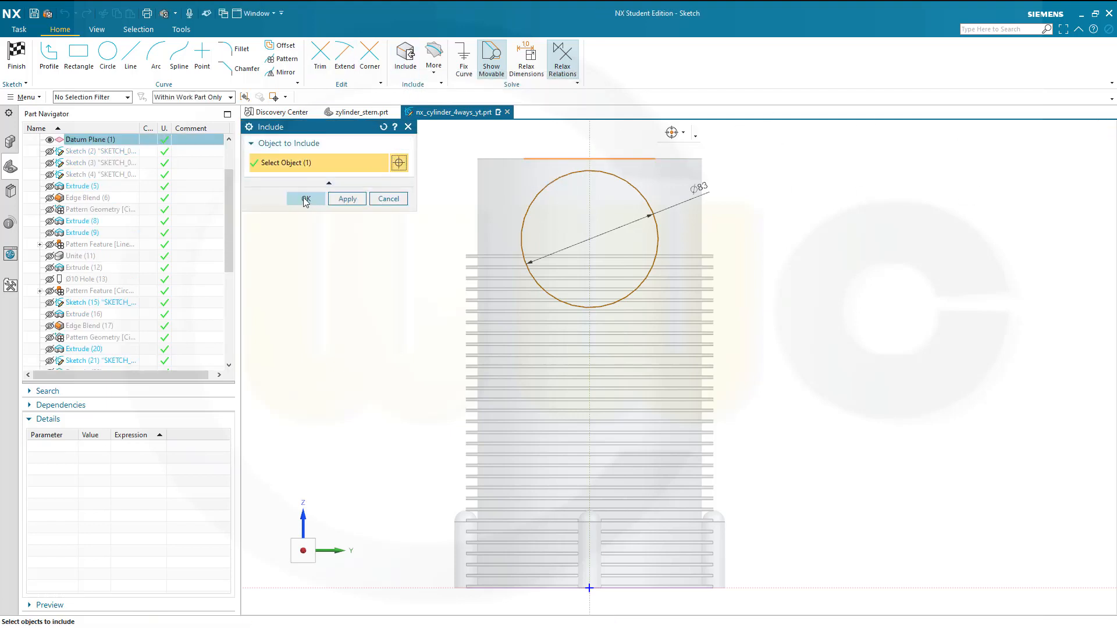
left_click(305, 199)
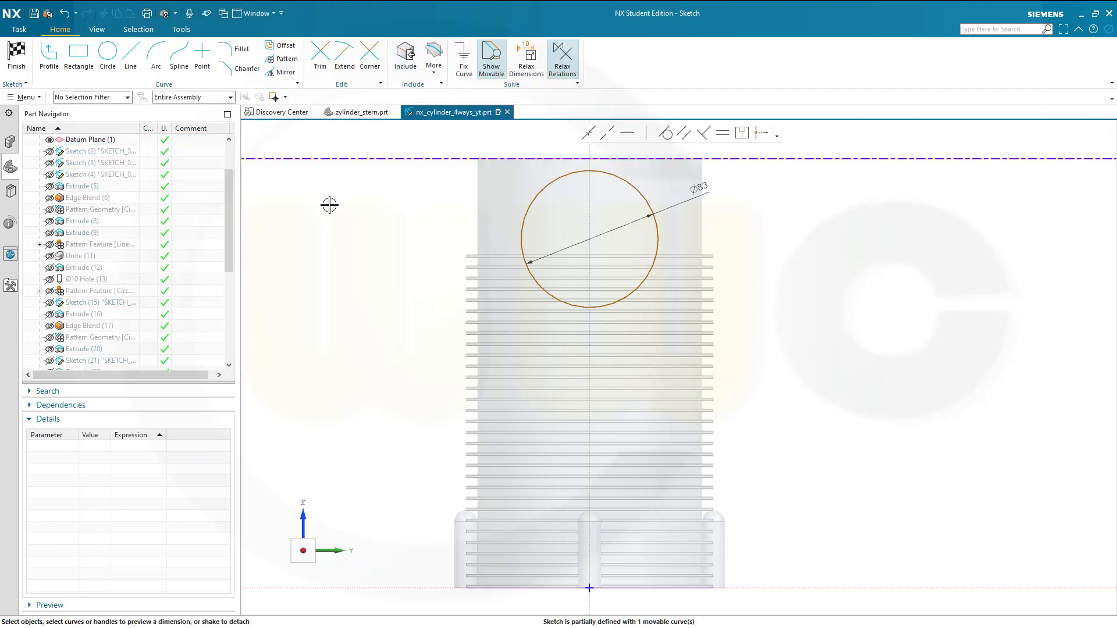
Step: Make the circle's centre coincident with the included datum plane line and finish the sketch
left_click(591, 236)
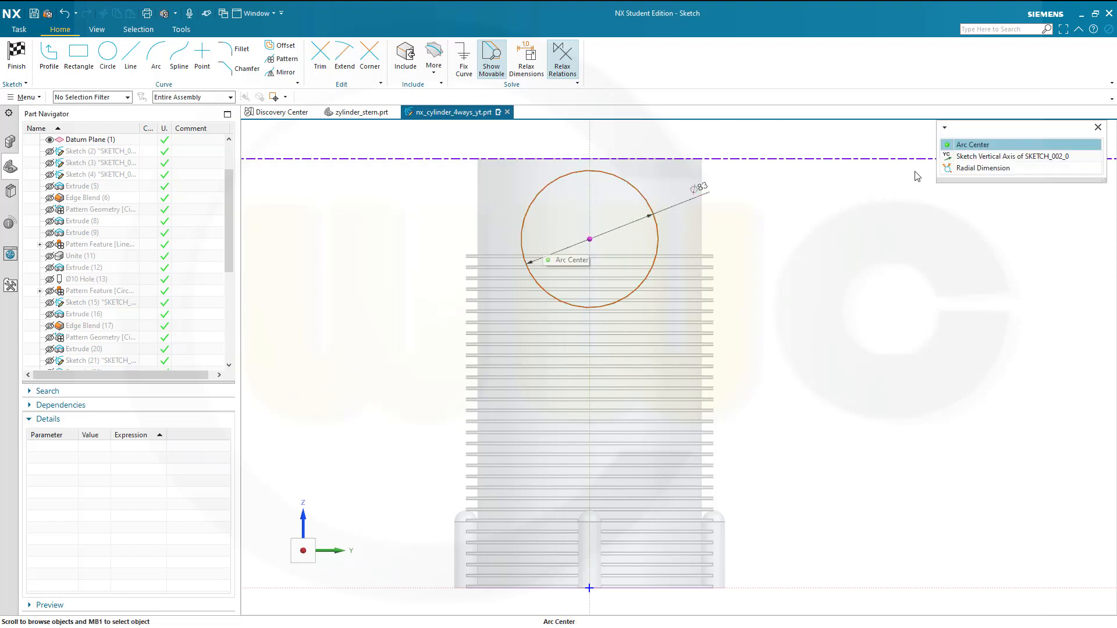
left_click(964, 145)
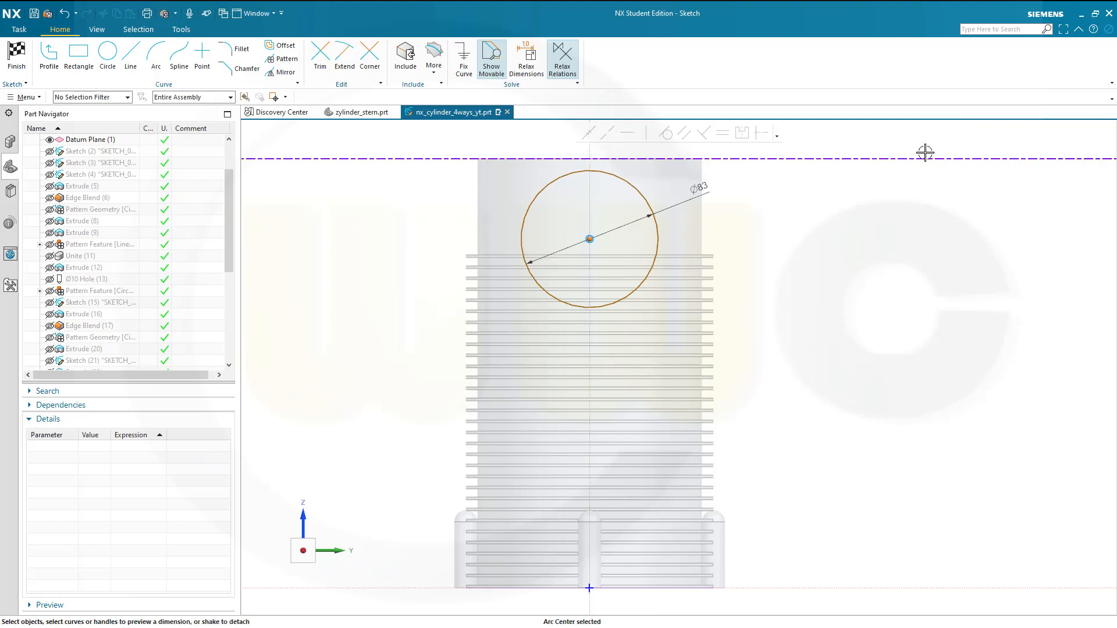
left_click(798, 161)
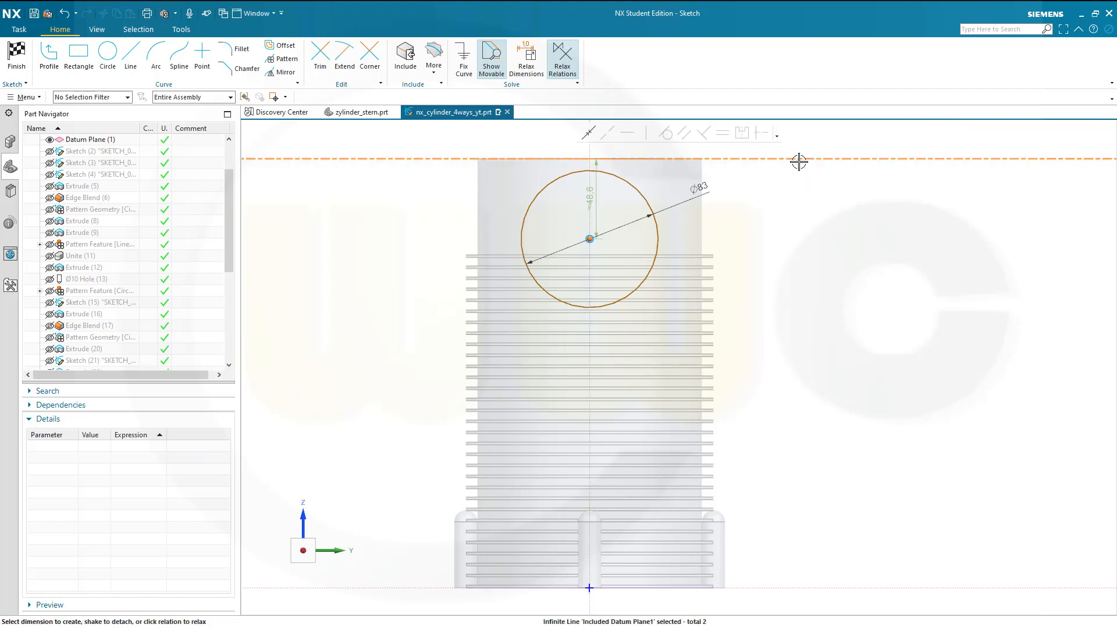
left_click(589, 133)
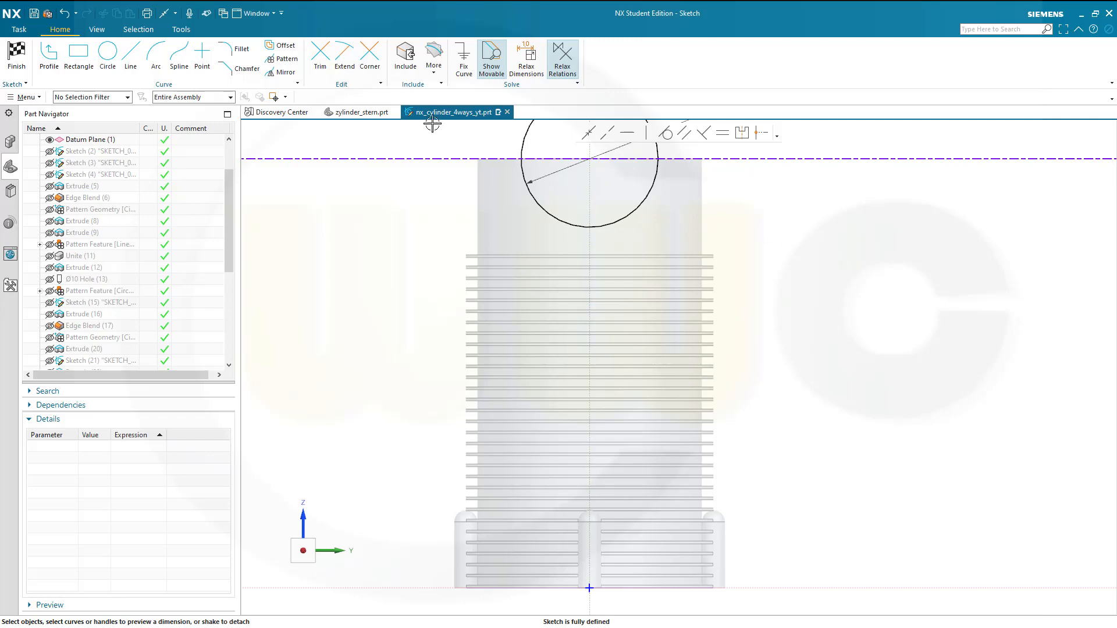
left_click(16, 56)
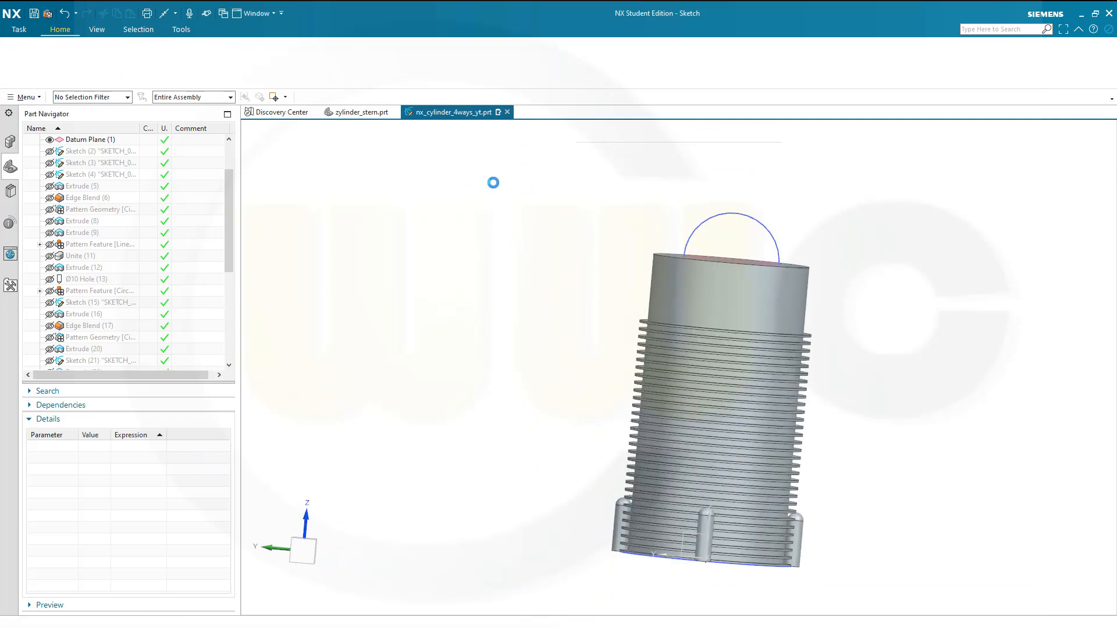
Step: Extrude the circle with a symmetric distance of 200 mm and subtract it from the finned cylinder body
middle_click_drag(521, 211, 571, 244)
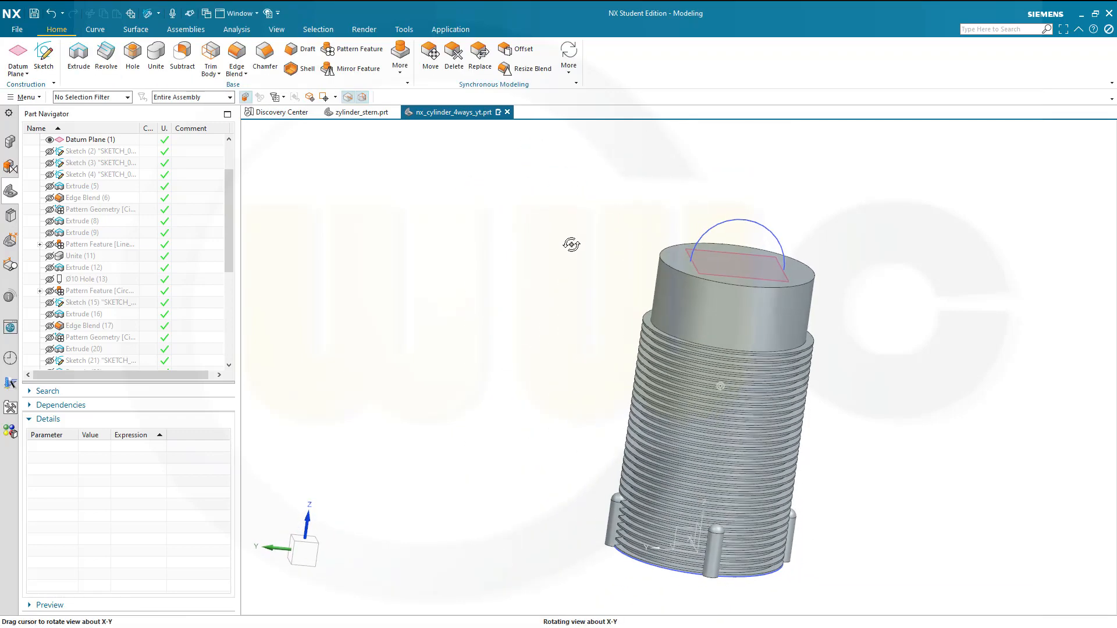
left_click(78, 55)
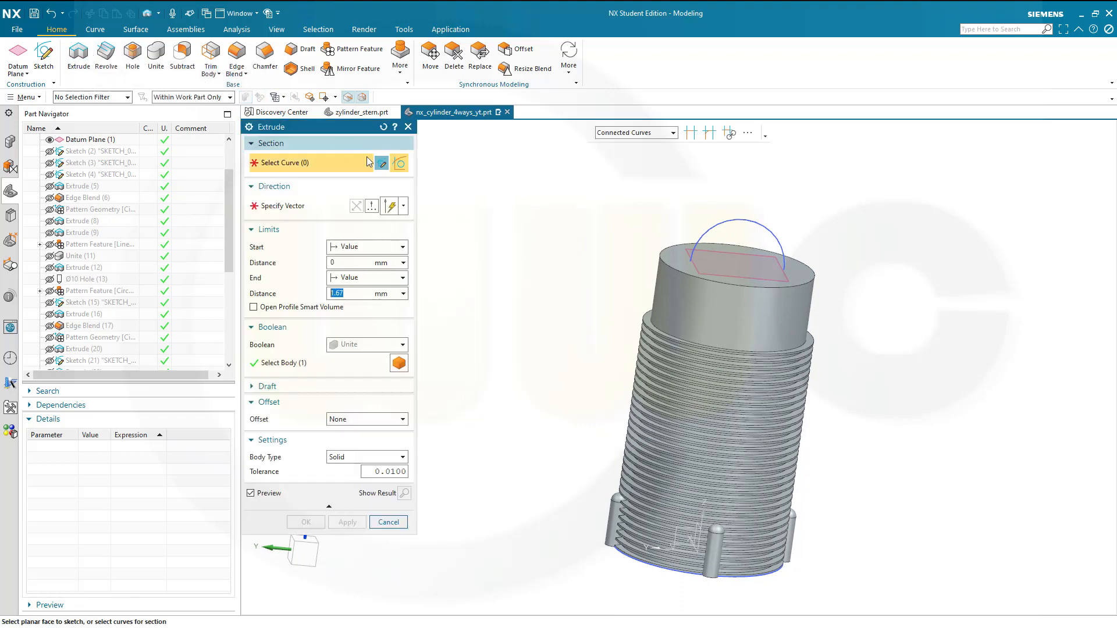
left_click(392, 247)
left_click(373, 273)
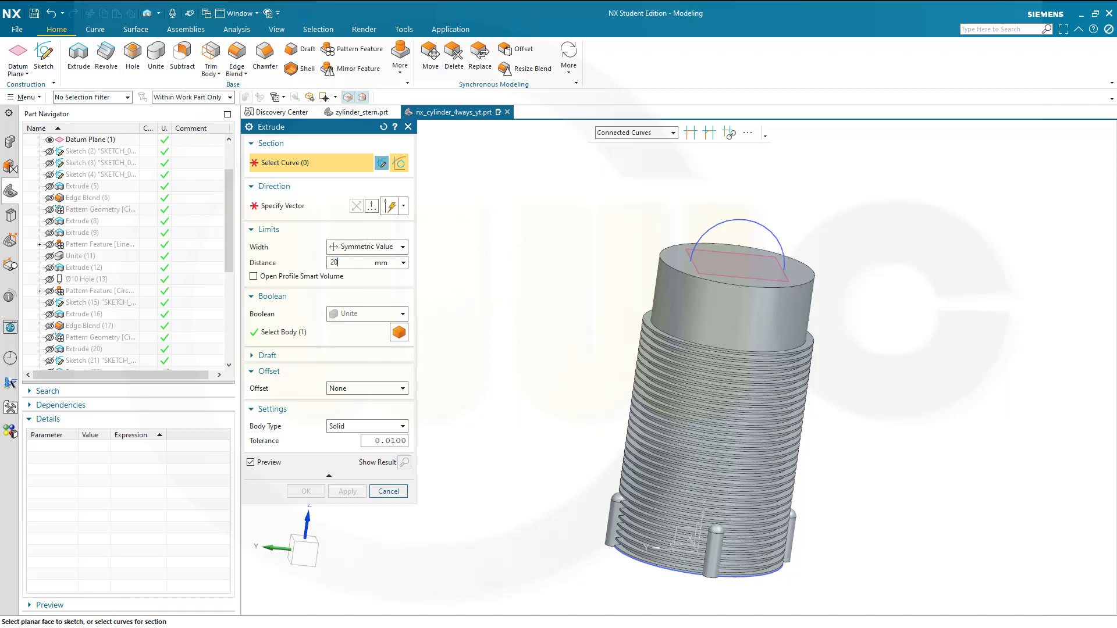
left_click(296, 207)
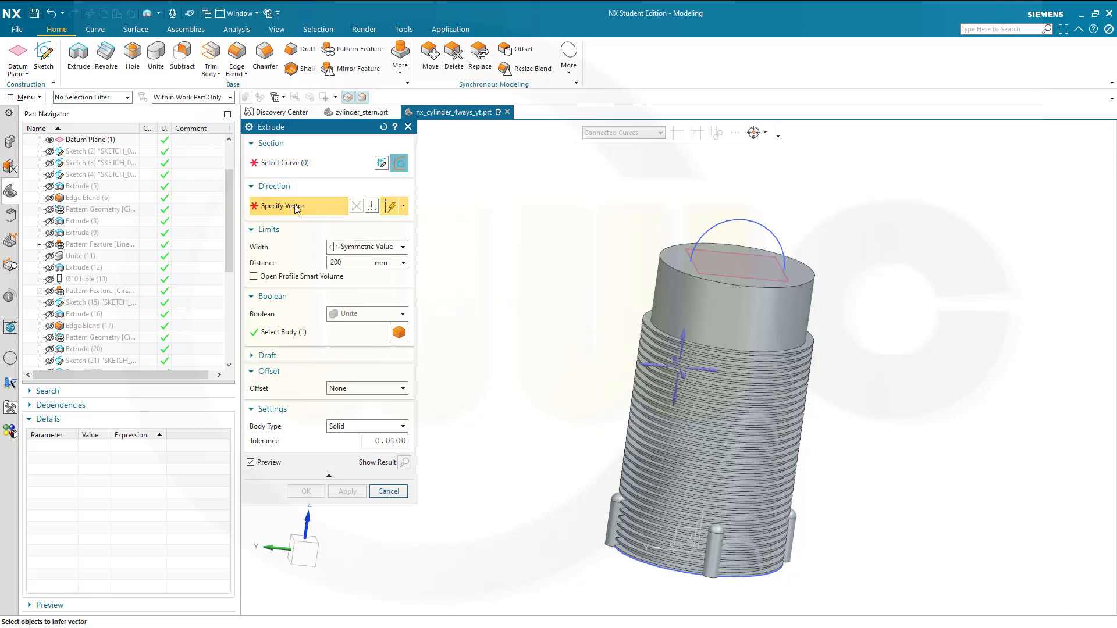
middle_click_drag(543, 323, 588, 326)
left_click(294, 167)
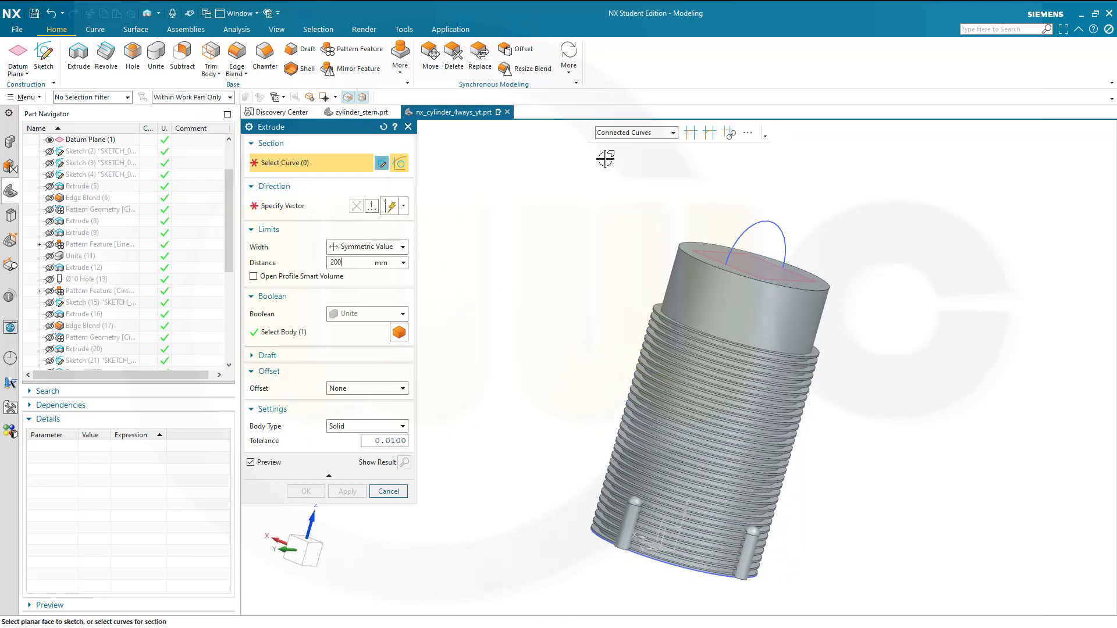
left_click(755, 224)
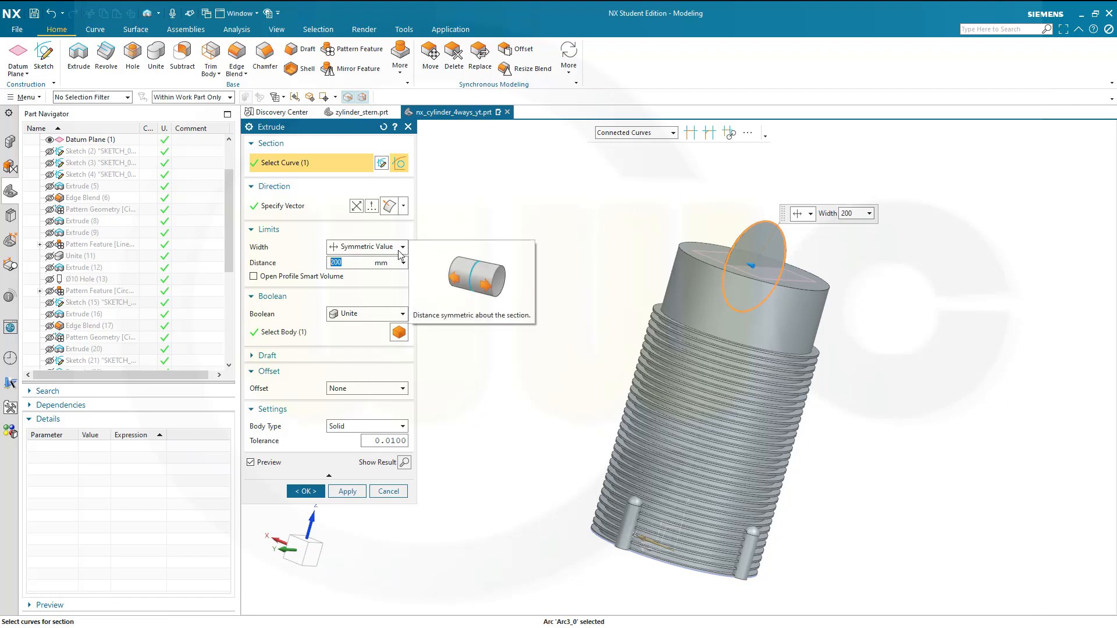
left_click(401, 317)
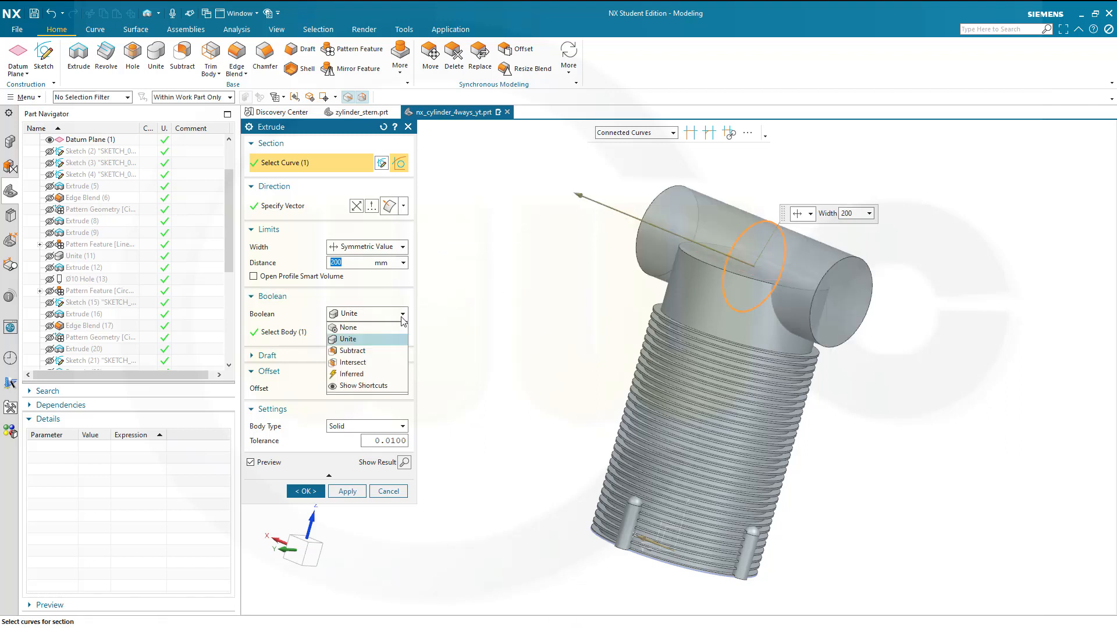
left_click(352, 351)
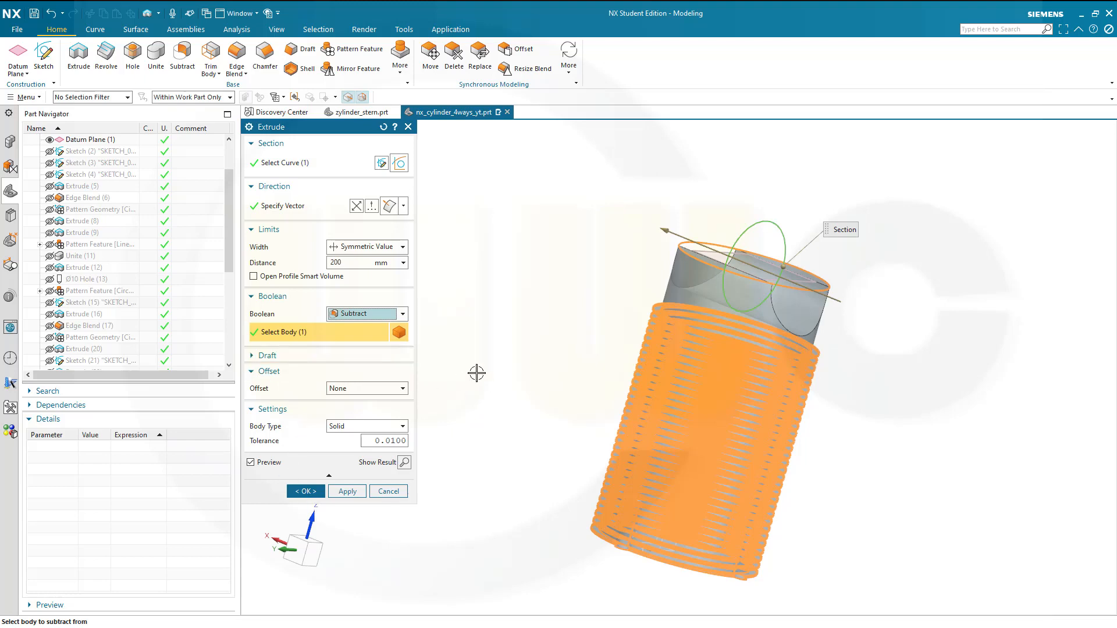
left_click(292, 492)
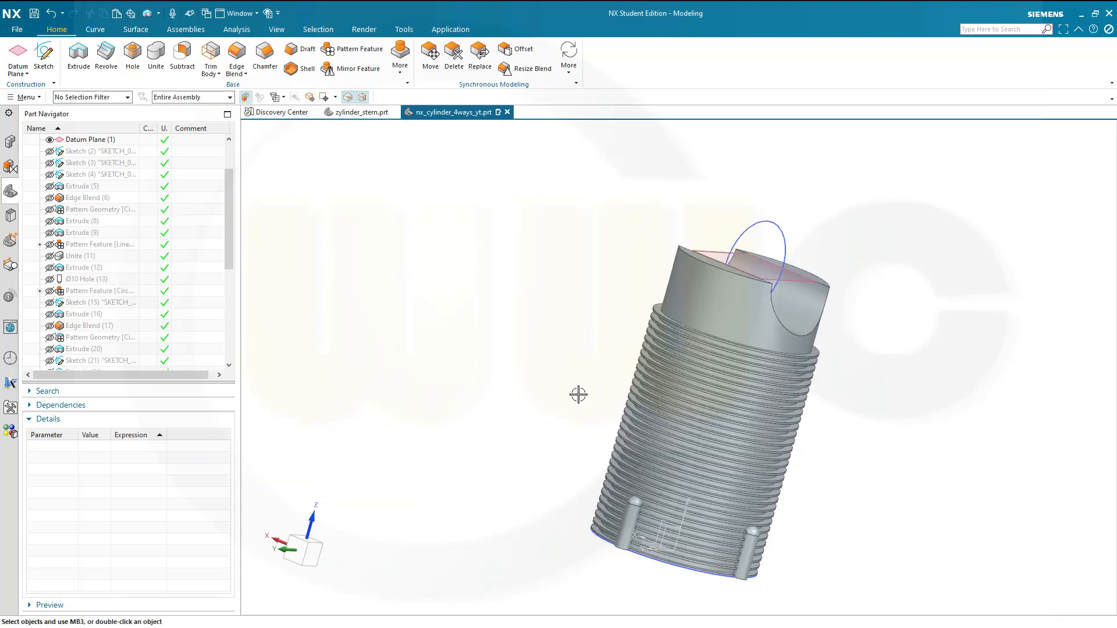
Step: Hide all sketches in the model
middle_click_drag(578, 394, 462, 311)
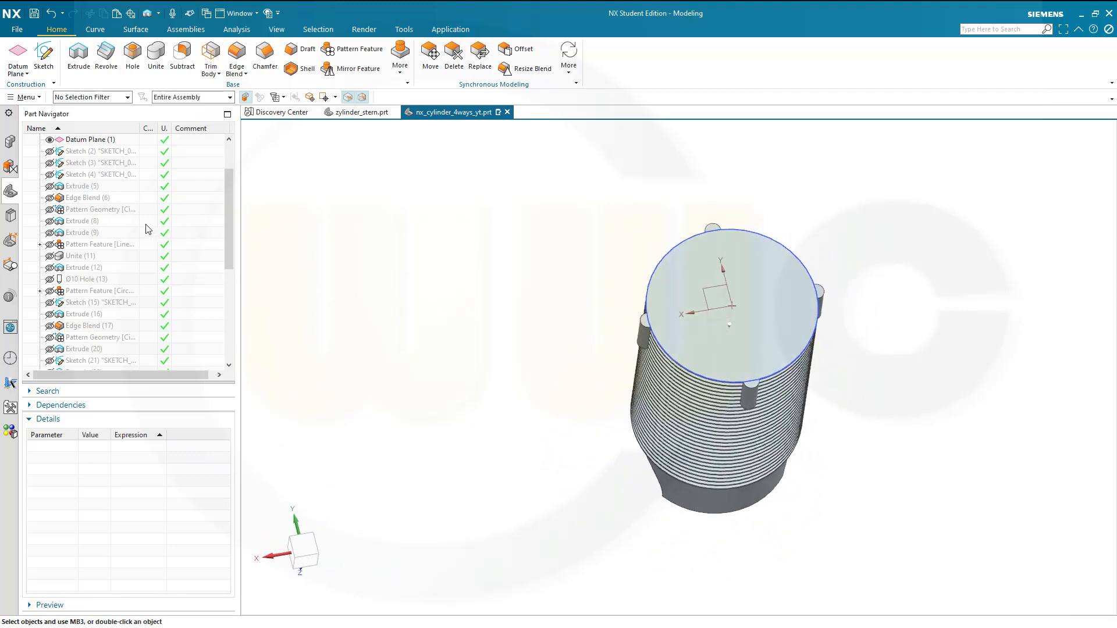
scroll(140, 221, "up", 1)
scroll(174, 221, "down", 4)
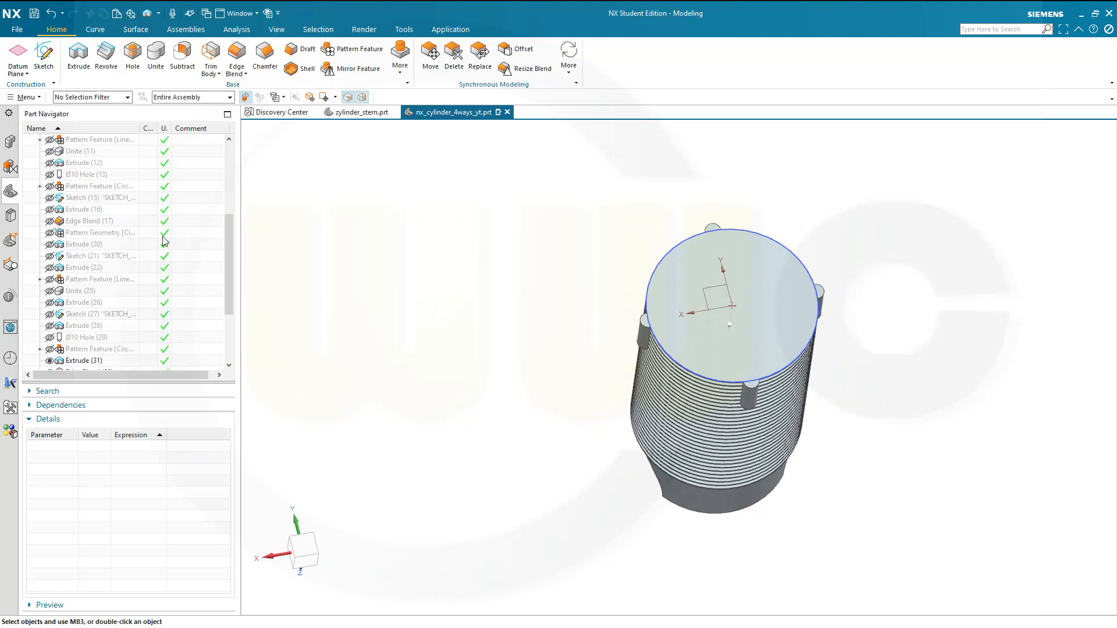
left_click(268, 13)
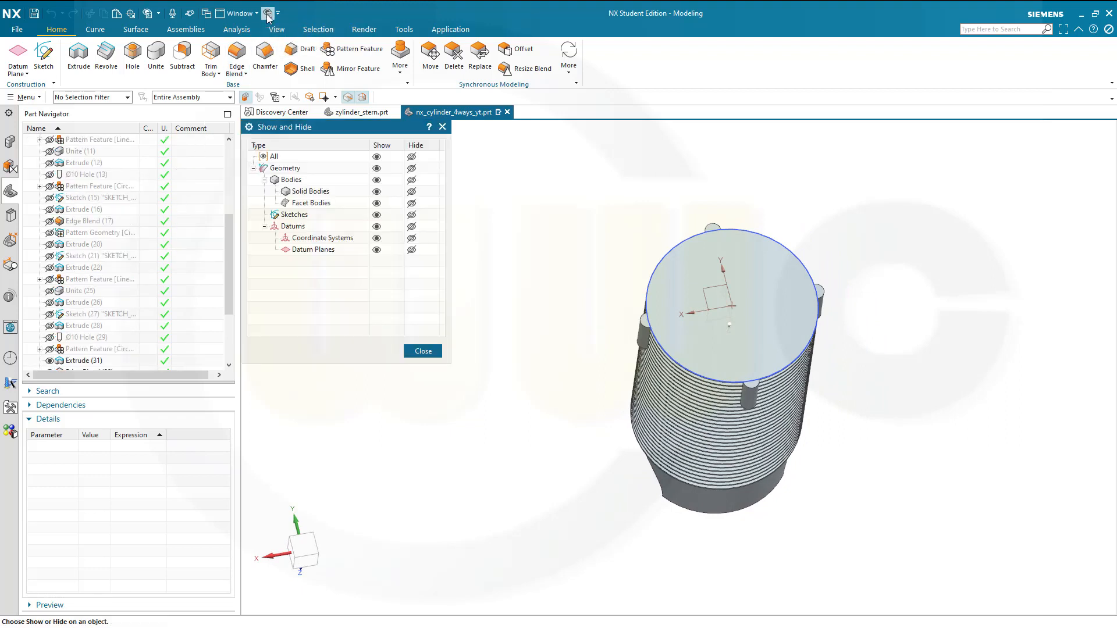
left_click(411, 215)
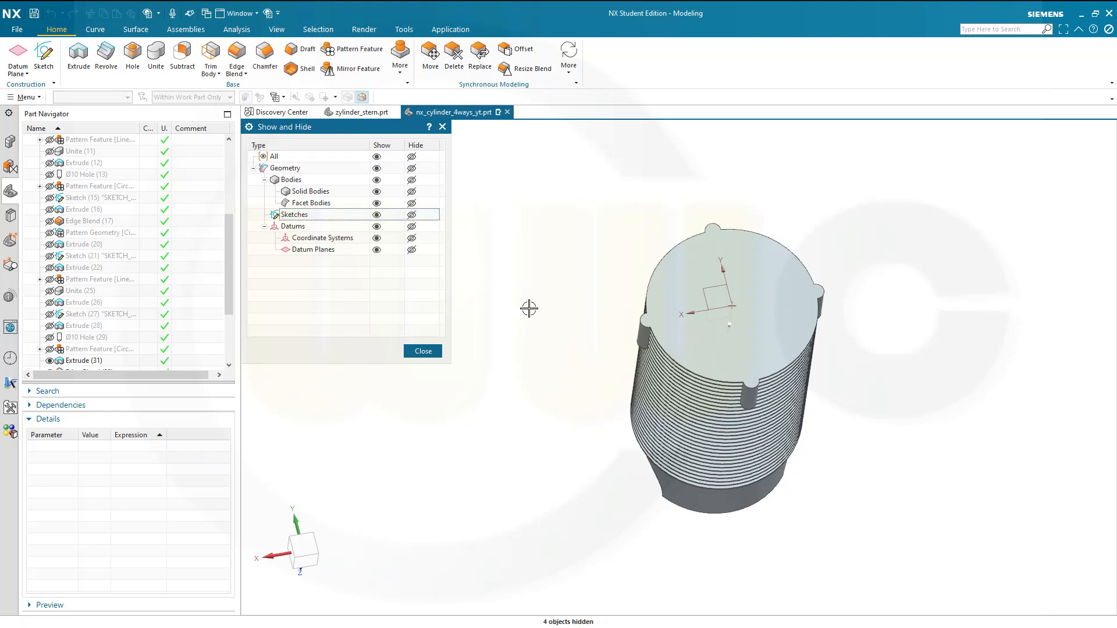
middle_click(576, 218)
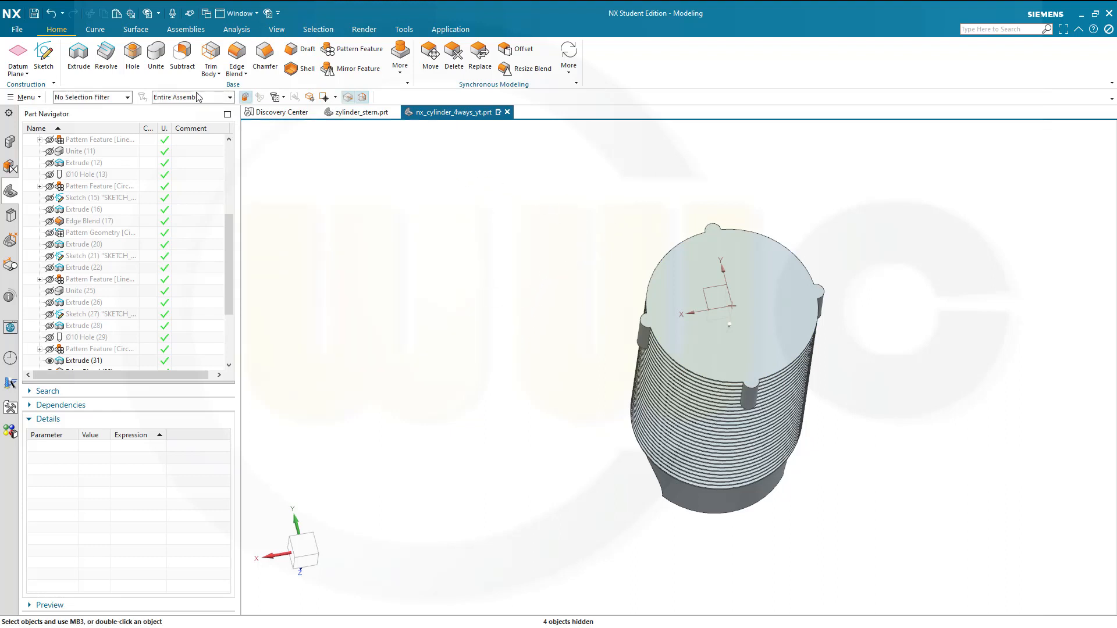
Step: Place a simple hole with a custom diameter of 126 mm at the centre of the cylinder's end face beside the bosses
left_click(131, 52)
scroll(866, 347, "up", 2)
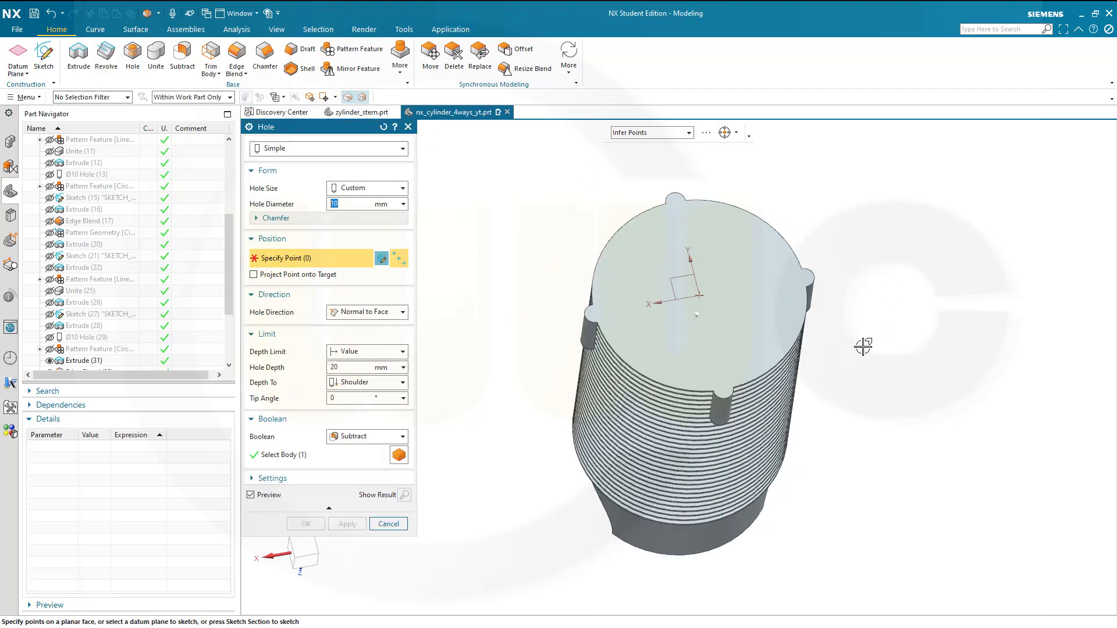
scroll(622, 477, "up", 1)
middle_click_drag(612, 495, 683, 268)
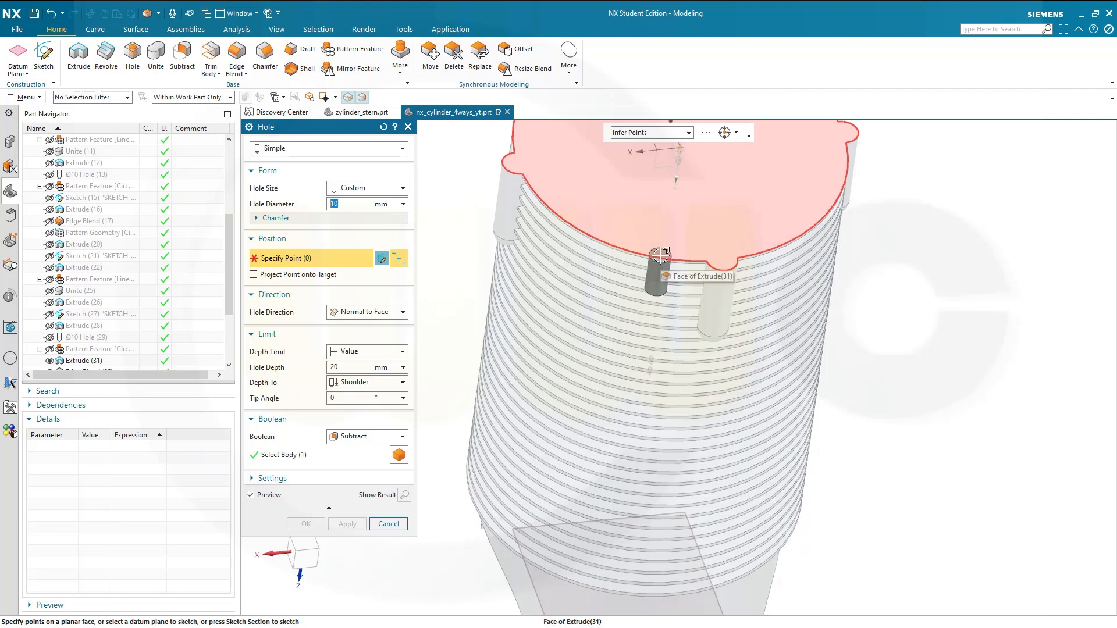
scroll(662, 257, "down", 2)
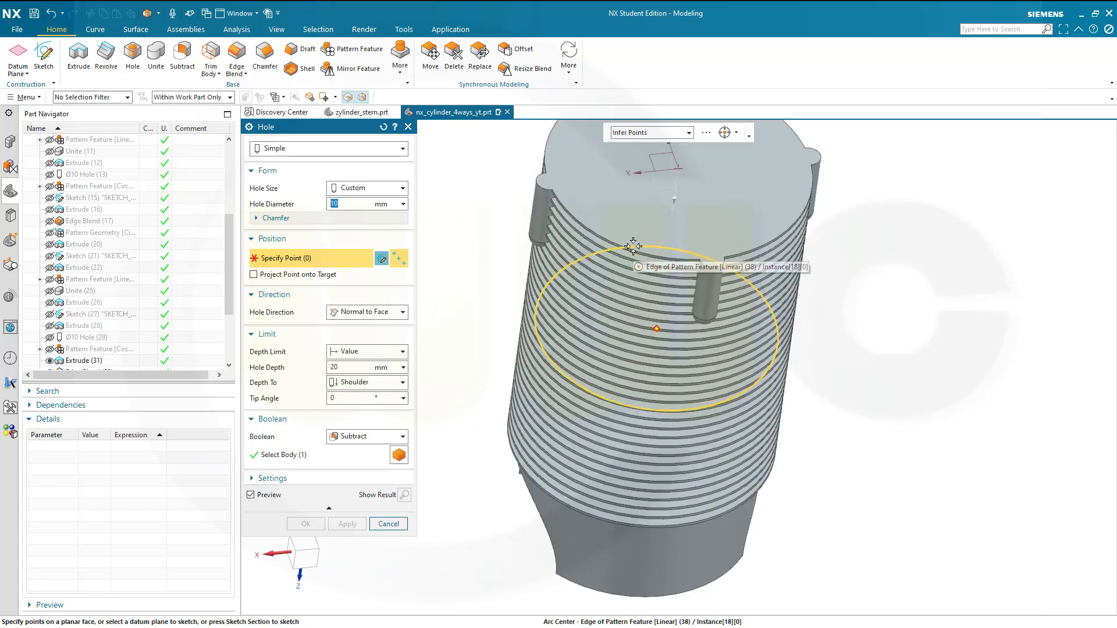
scroll(634, 248, "up", 4)
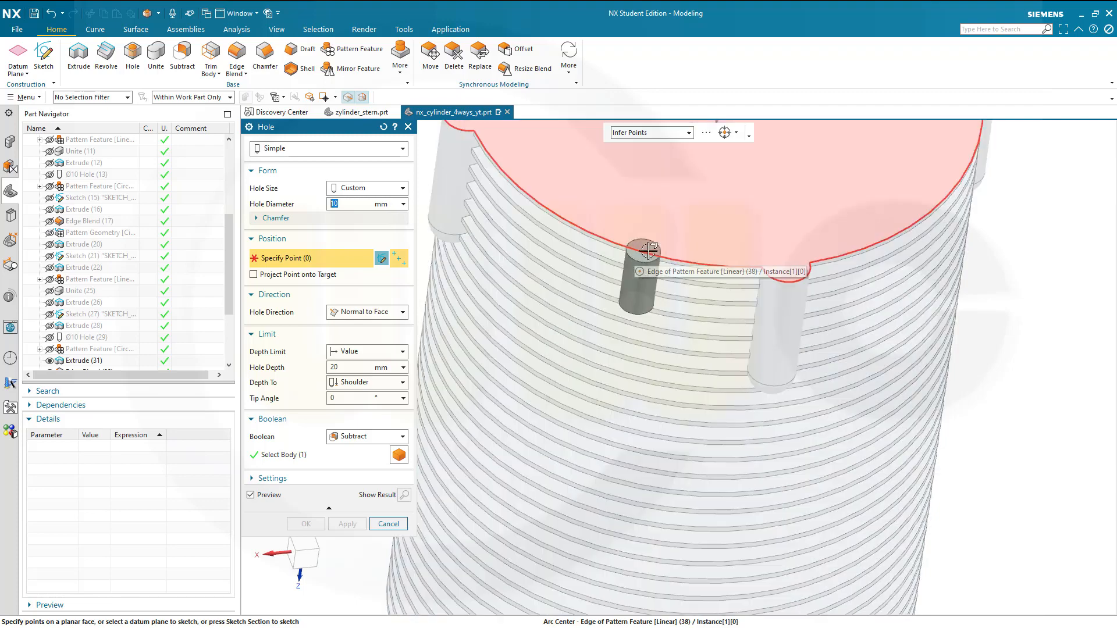
left_click(648, 253)
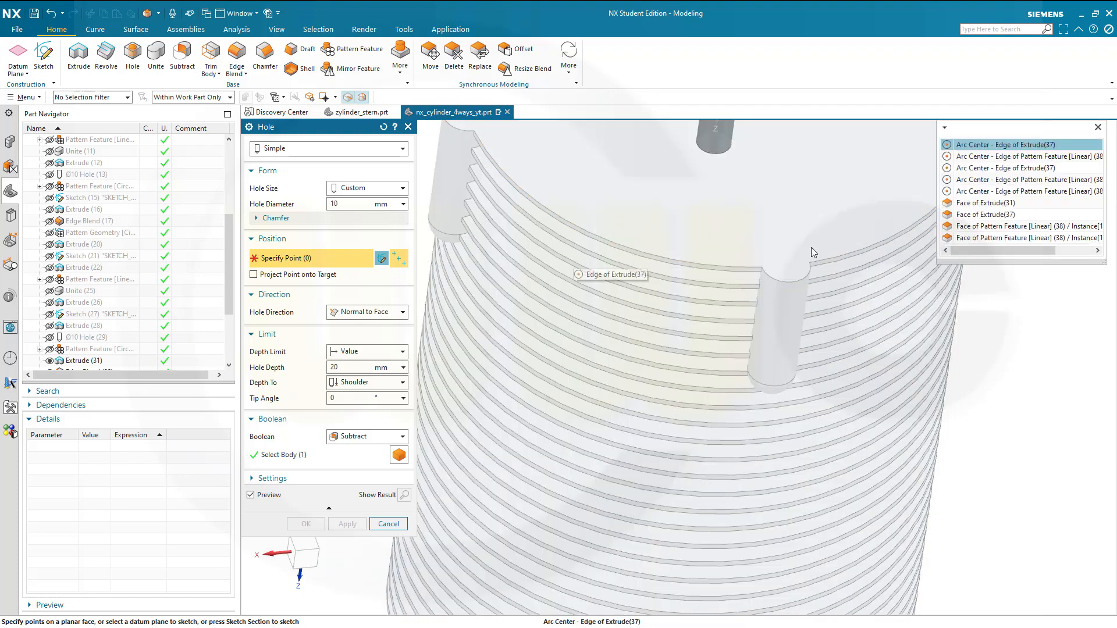
left_click(1005, 144)
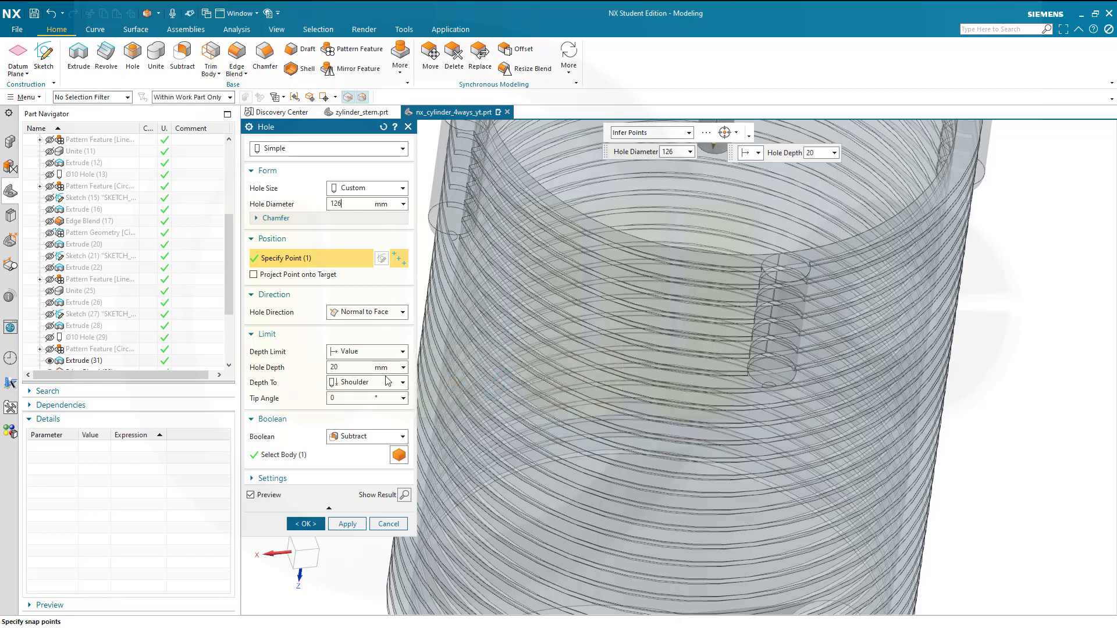
Step: Limit the 126 mm hole's depth until the datum plane at the cylinder's far end and create the subtracted bore
left_click(403, 352)
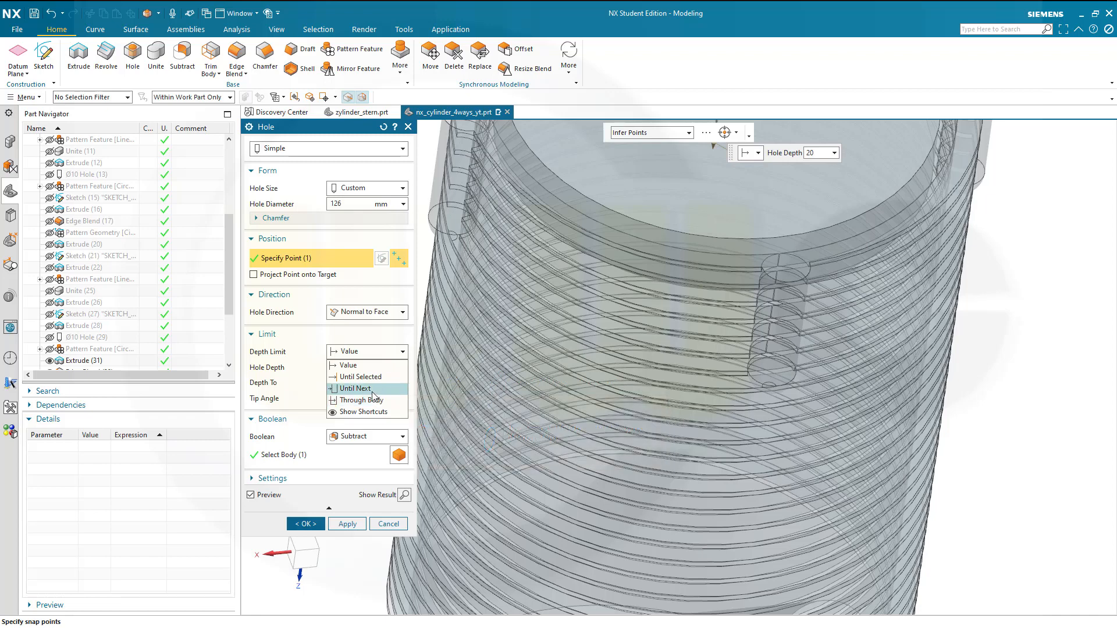
left_click(353, 378)
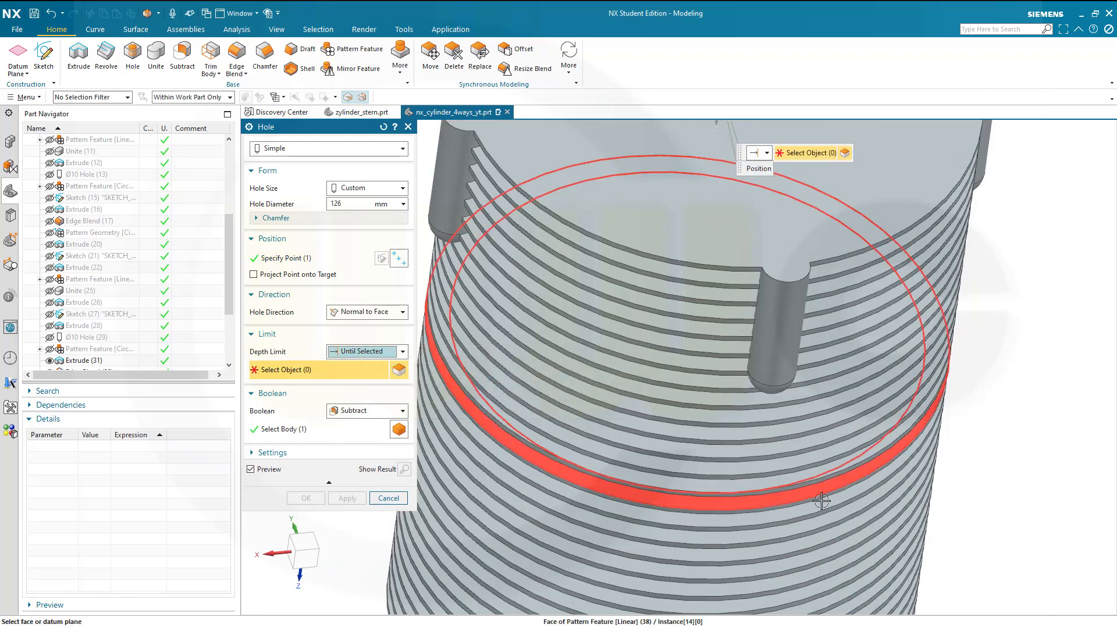
scroll(820, 488, "down", 4)
middle_click_drag(820, 494, 800, 375, "shift")
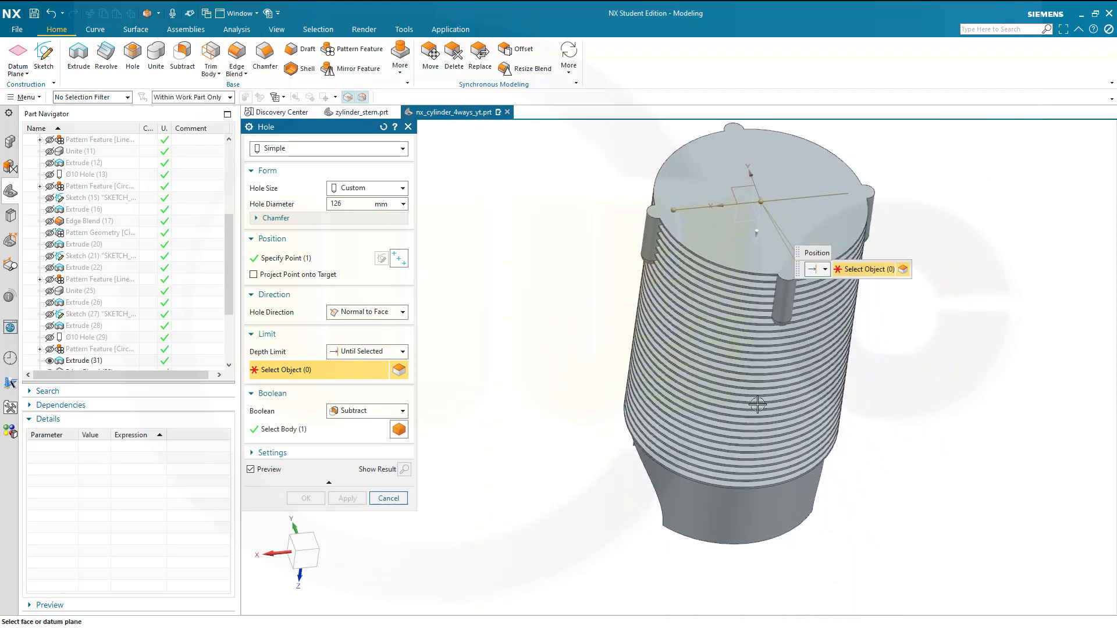
middle_click_drag(647, 481, 675, 476)
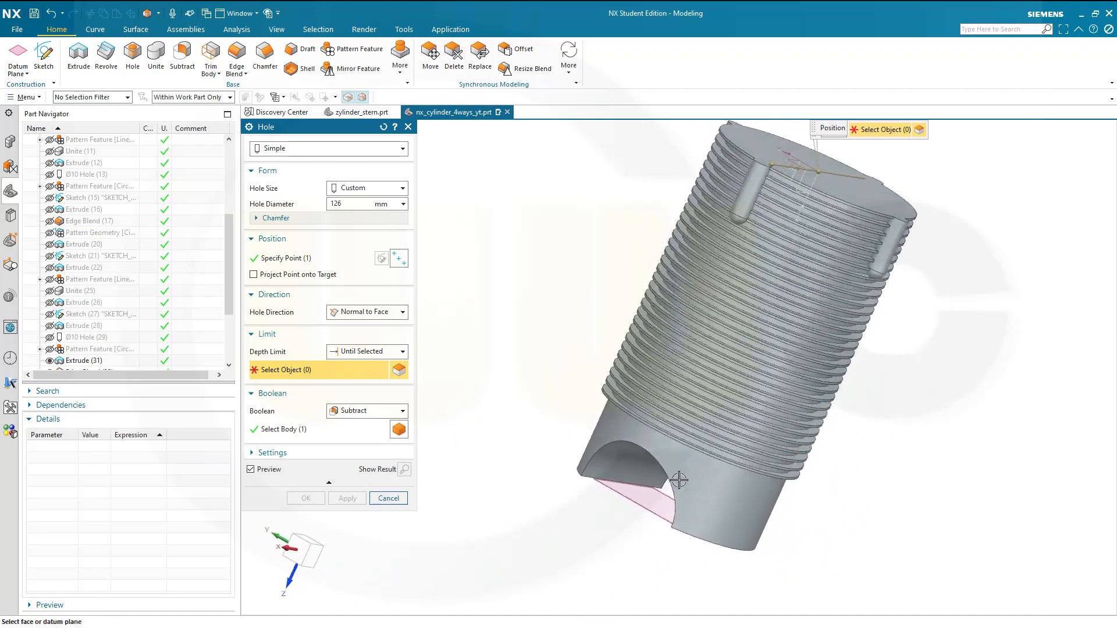
left_click(640, 508)
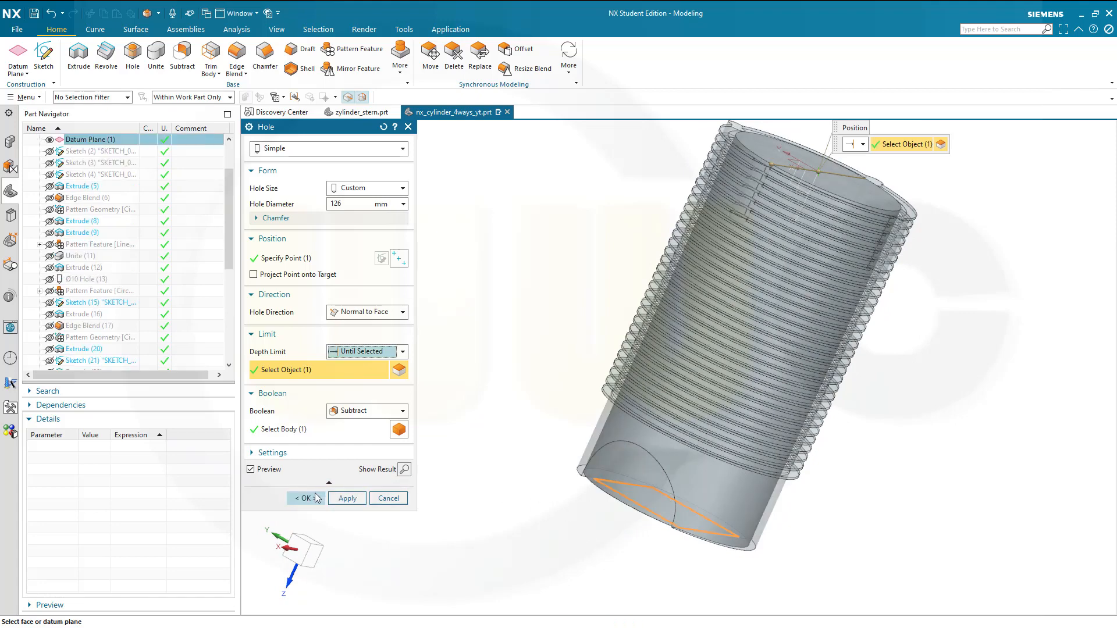
left_click(304, 498)
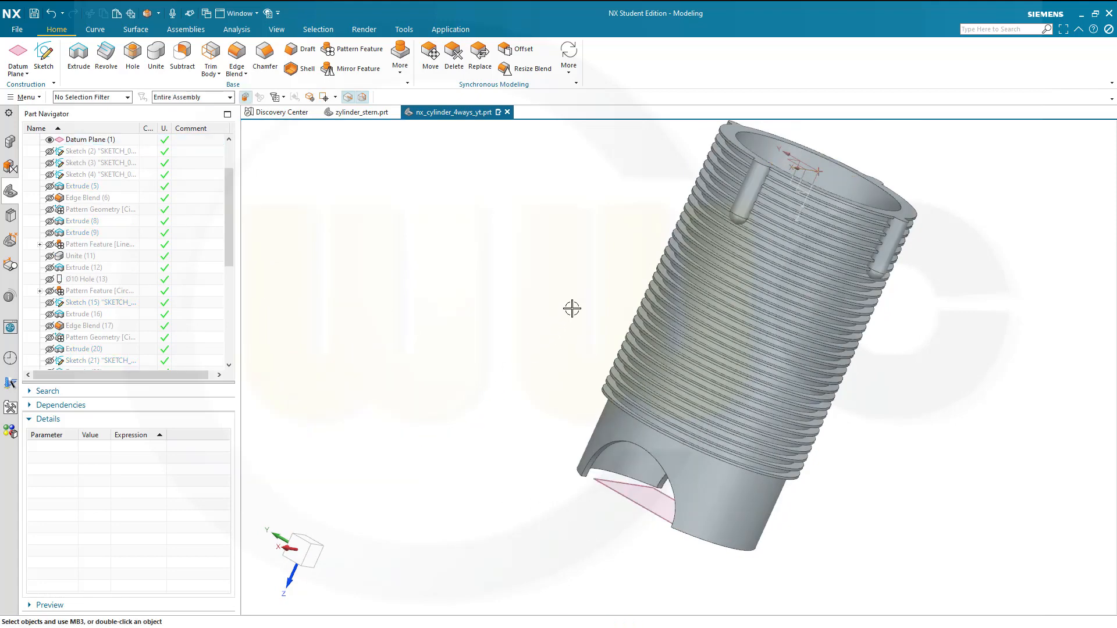
Step: Set up a simple hole with a custom diameter of 10 mm and a depth limited by value to 20 mm
middle_click_drag(572, 309, 476, 240)
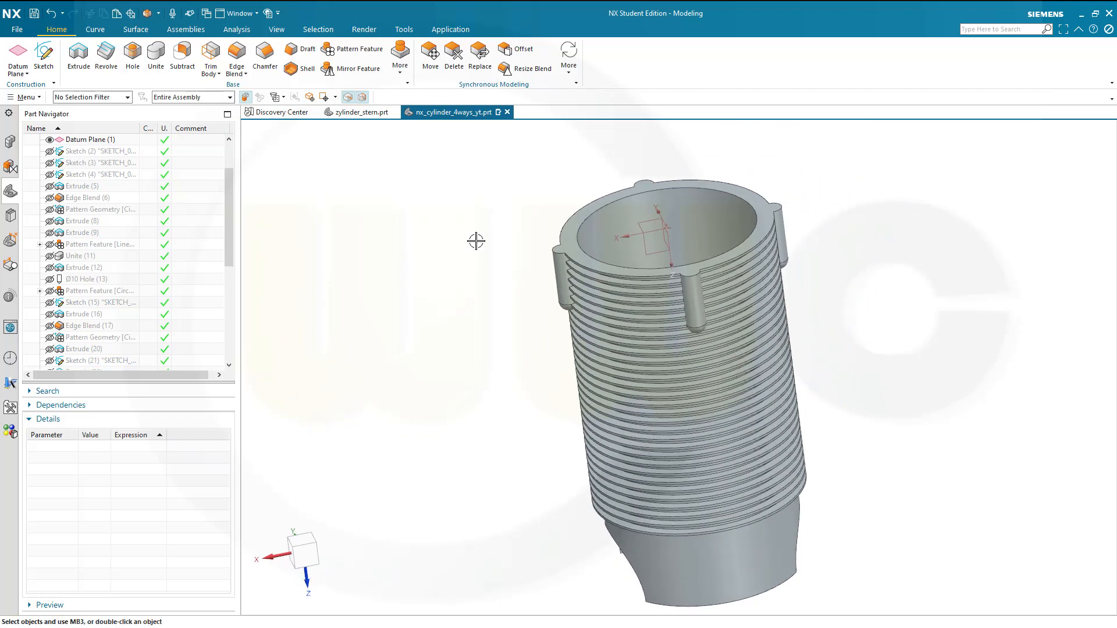
left_click(136, 57)
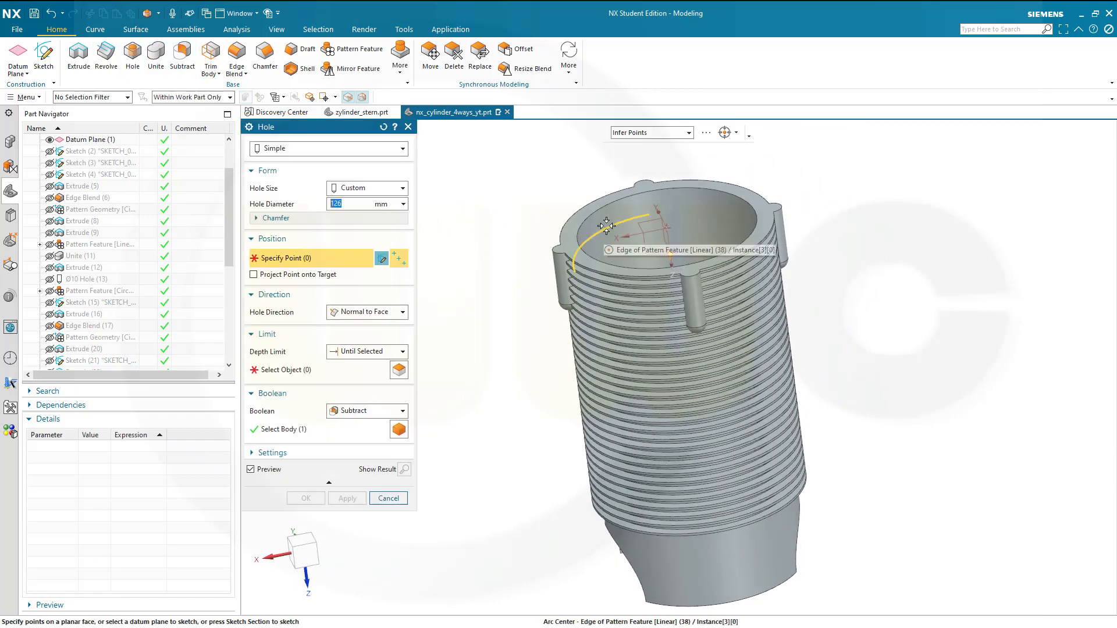
scroll(655, 217, "up", 3)
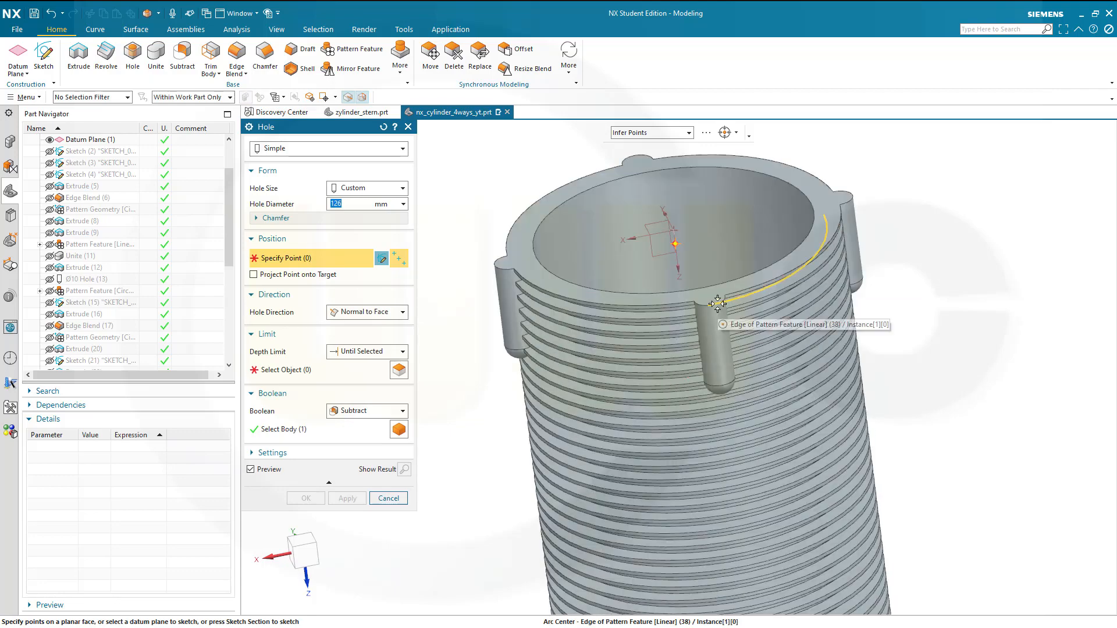
scroll(704, 305, "up", 2)
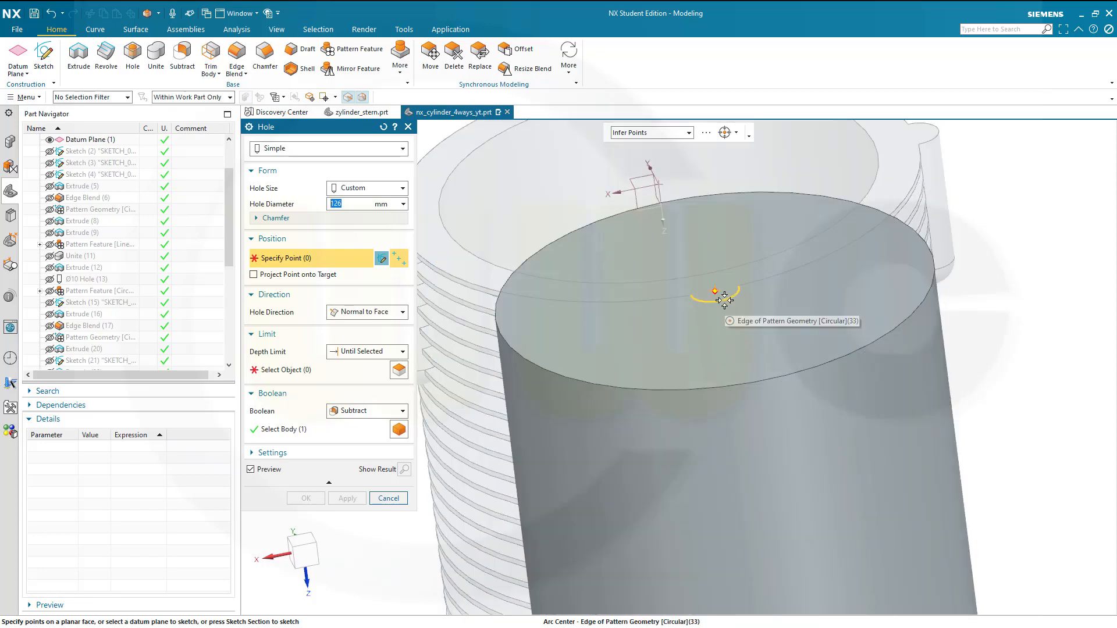
left_click(724, 300)
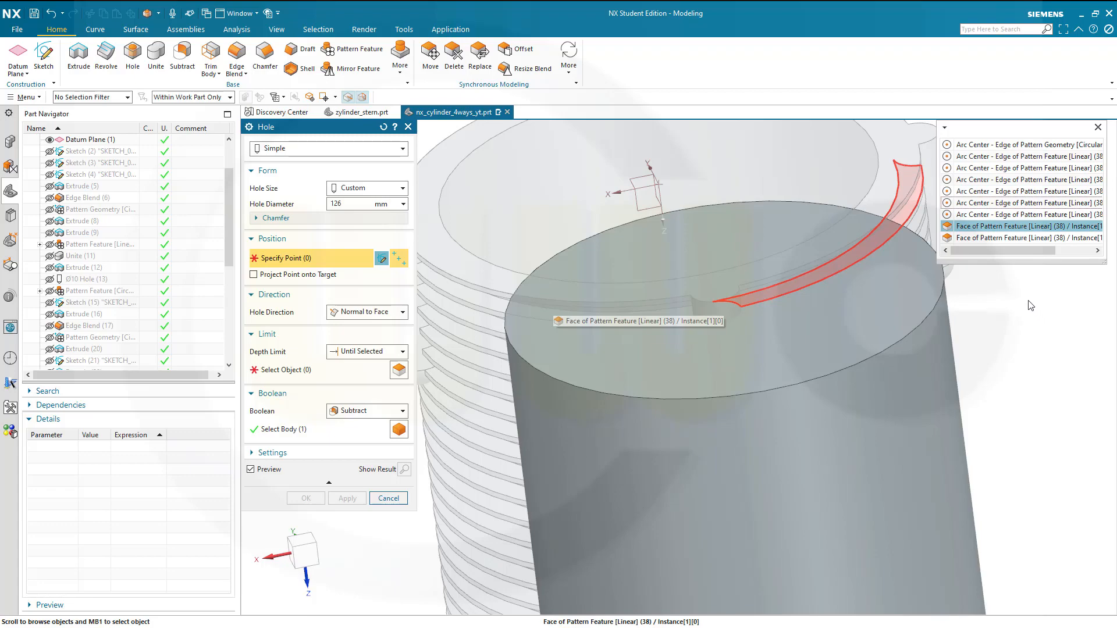
middle_click_drag(1020, 294, 1056, 313)
middle_click_drag(963, 259, 811, 266, "shift")
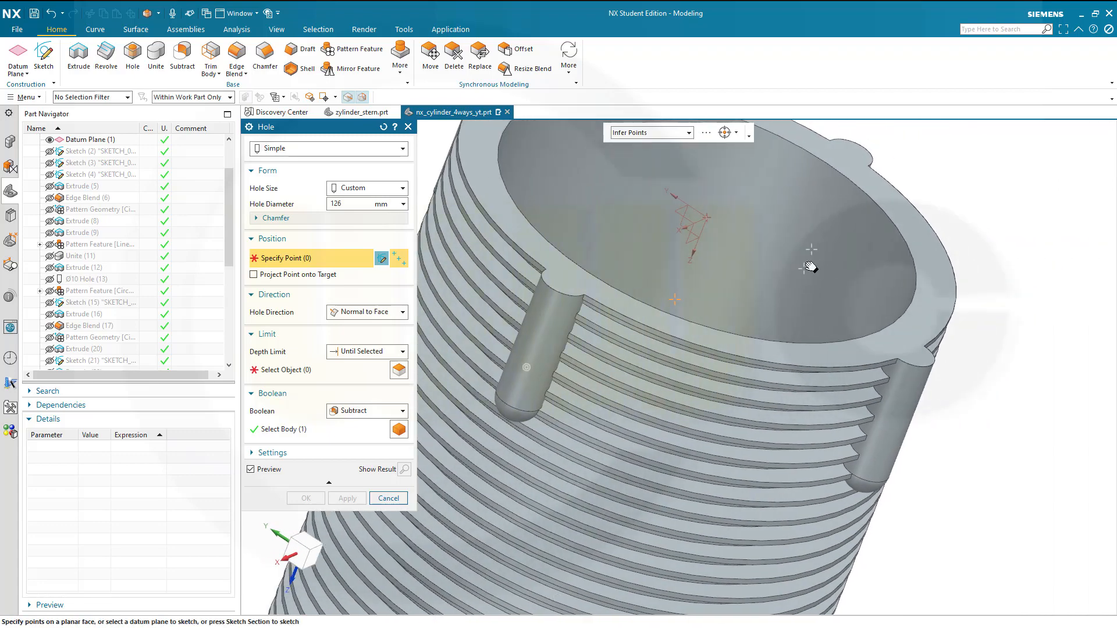
middle_click_drag(725, 237, 680, 242)
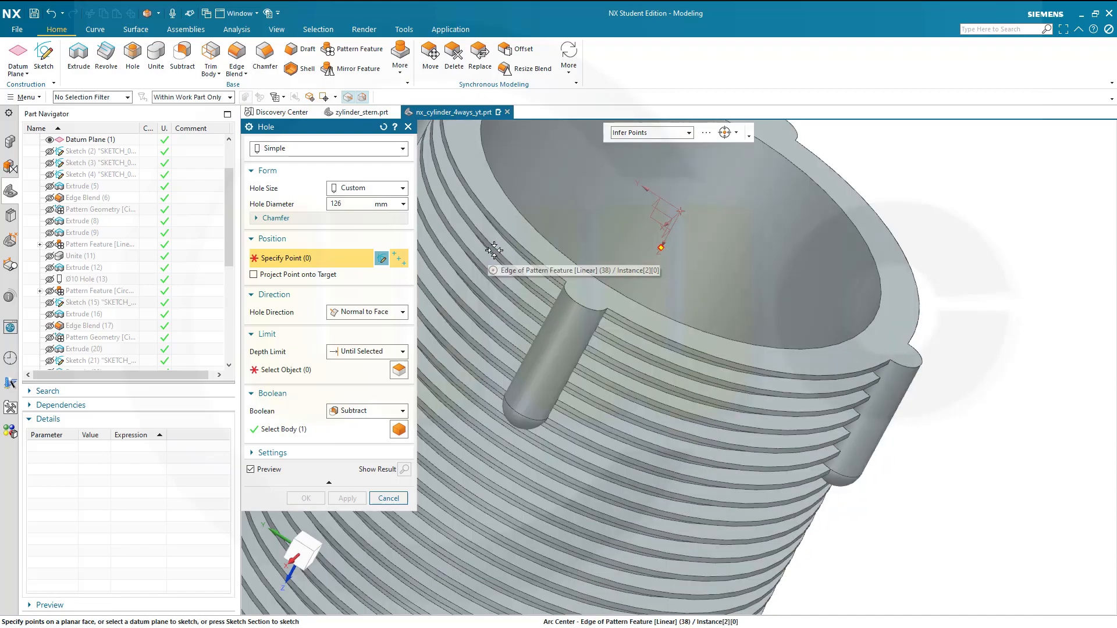
type("1")
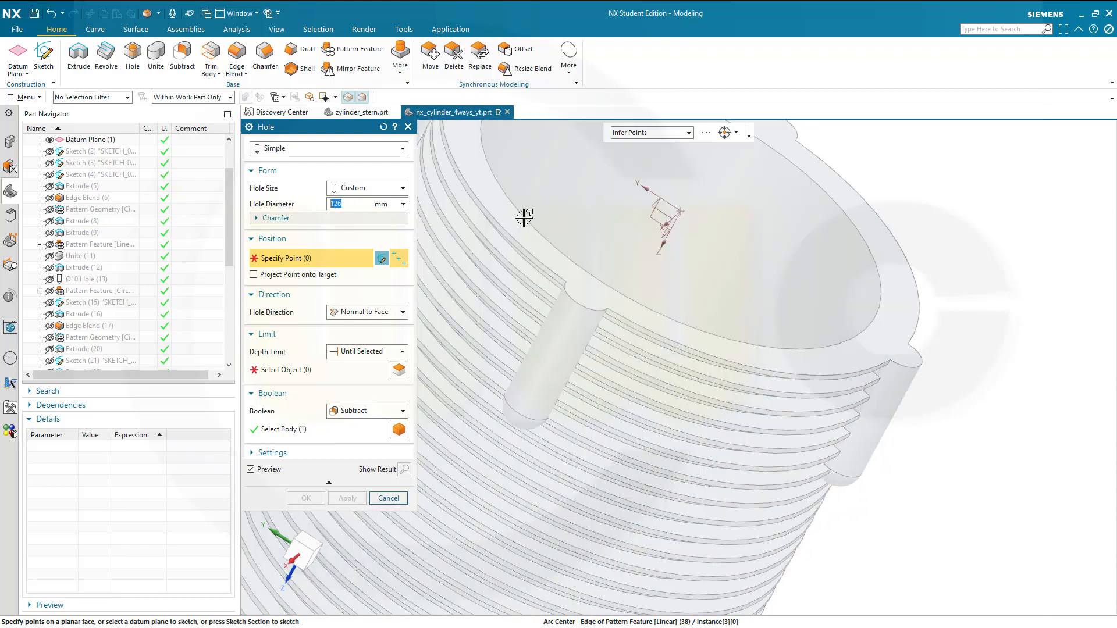
type("0")
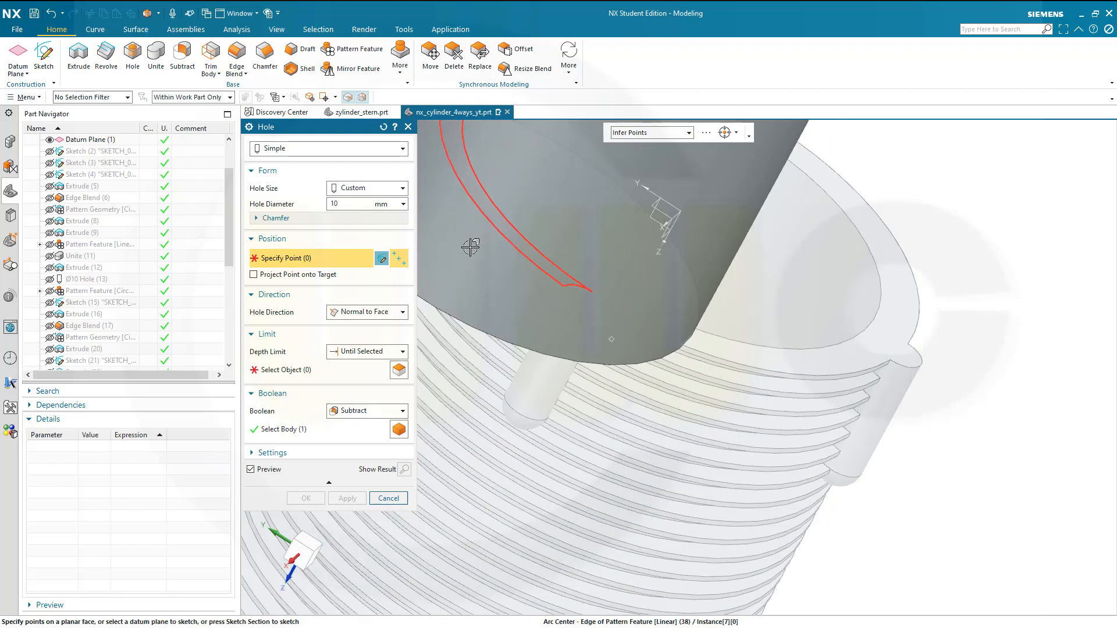
left_click(401, 351)
left_click(362, 367)
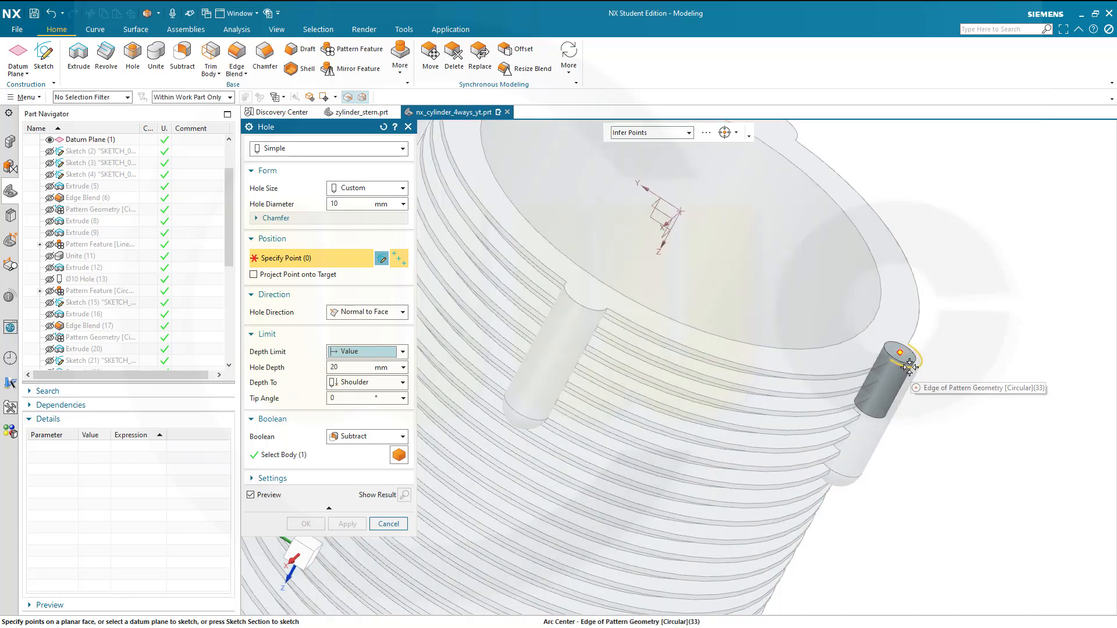
Step: Place the 10 mm hole at the arc centre of one boss's end face and create it as a subtracted hole
left_click(909, 366)
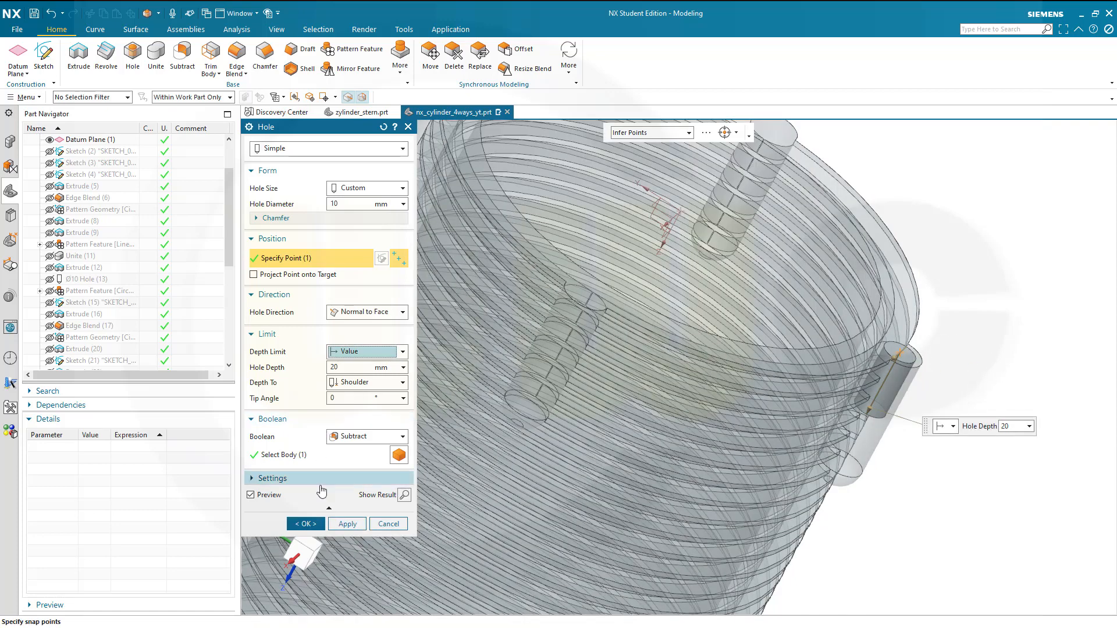
left_click(306, 524)
mouse_move(949, 326)
middle_mouse_down()
mouse_move(915, 321)
mouse_move(951, 313)
middle_mouse_up()
scroll(951, 314, "down", 2)
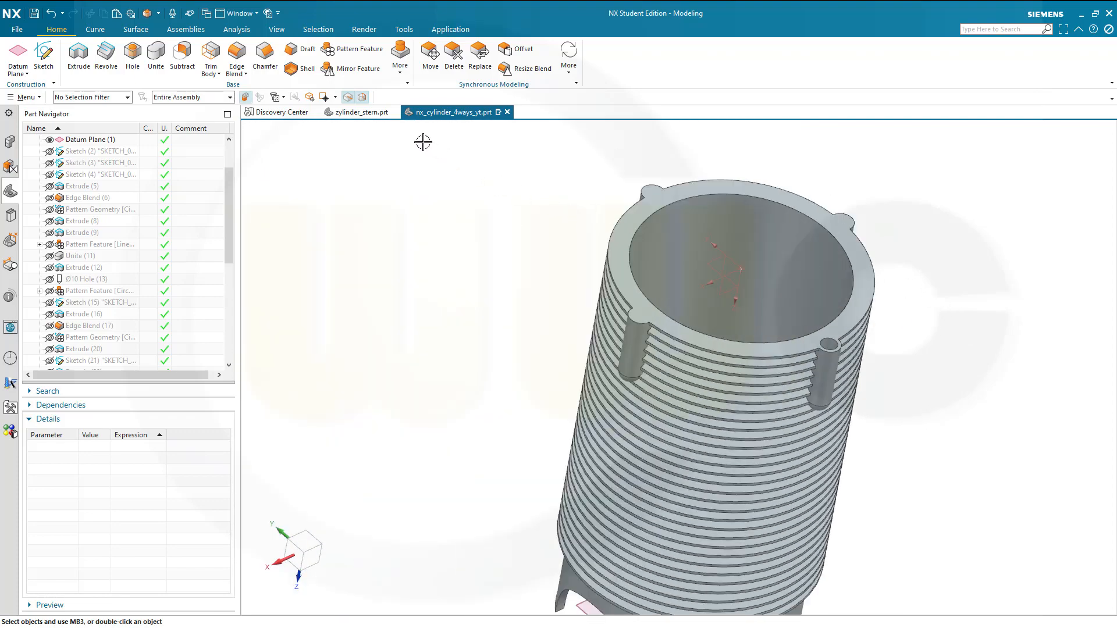
Step: Start a feature pattern of the new 10 mm boss hole with a circular layout
mouse_move(357, 107)
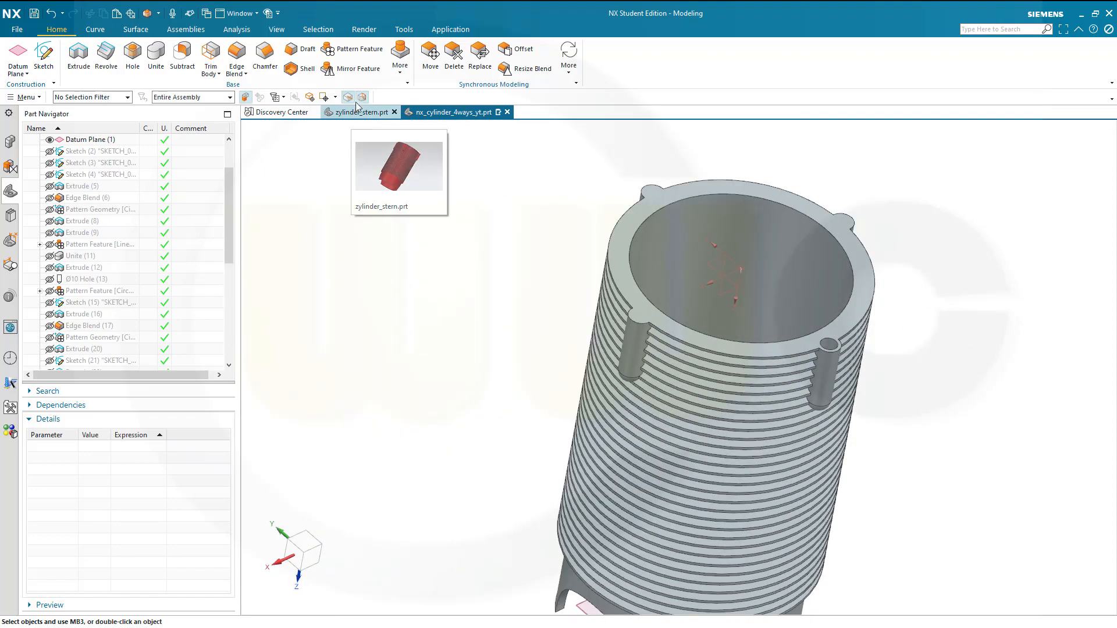
left_click(367, 48)
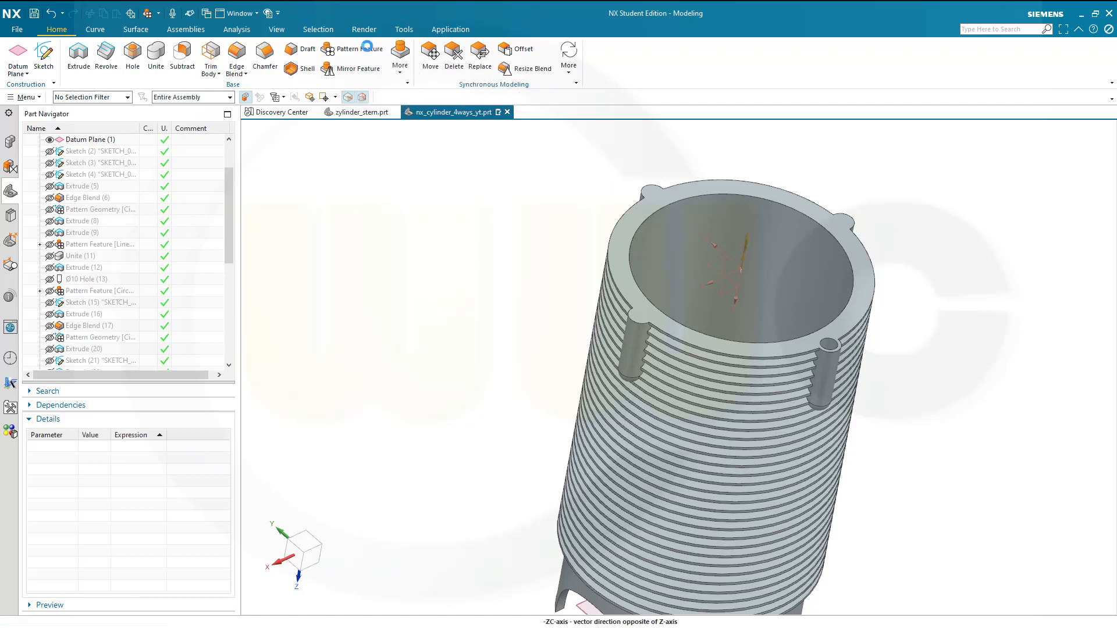
scroll(181, 279, "down", 6)
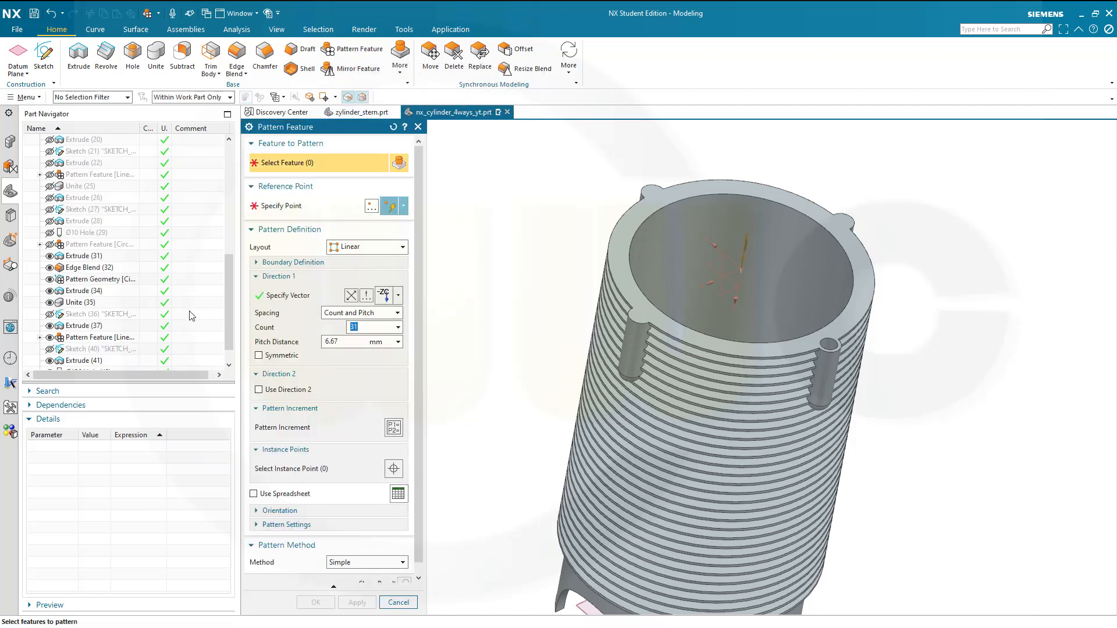
scroll(74, 288, "down", 1)
left_click(90, 361)
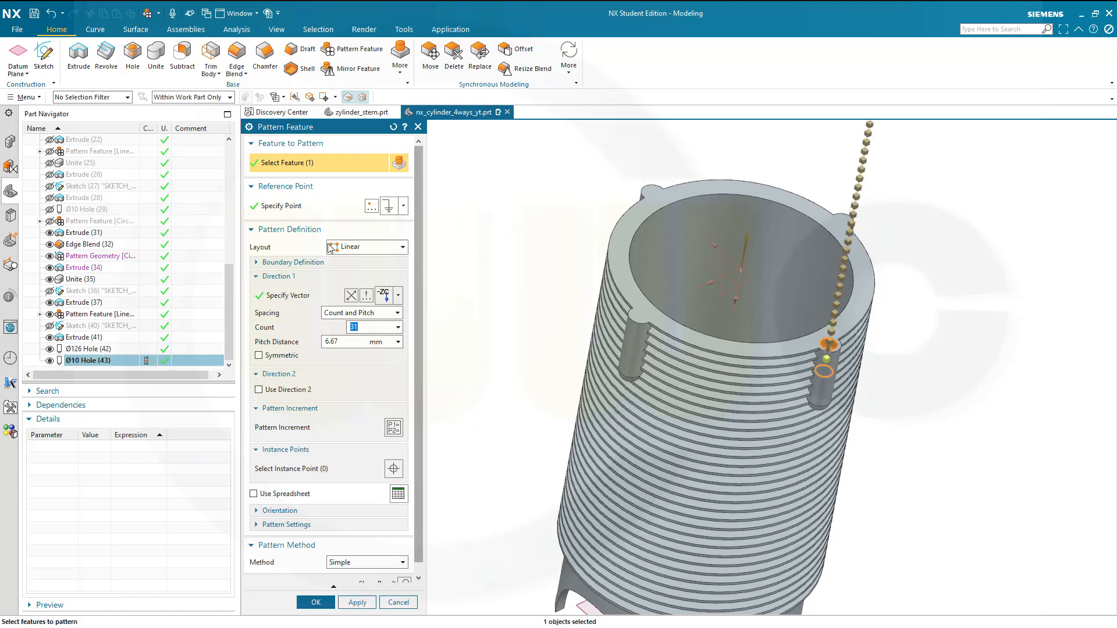
left_click(393, 251)
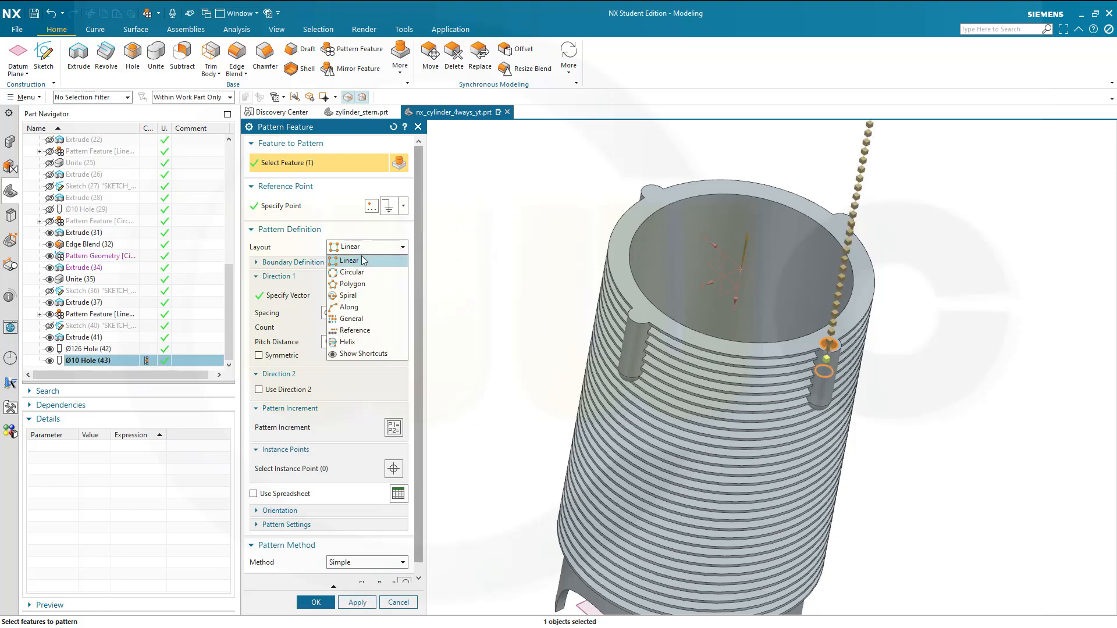
left_click(358, 267)
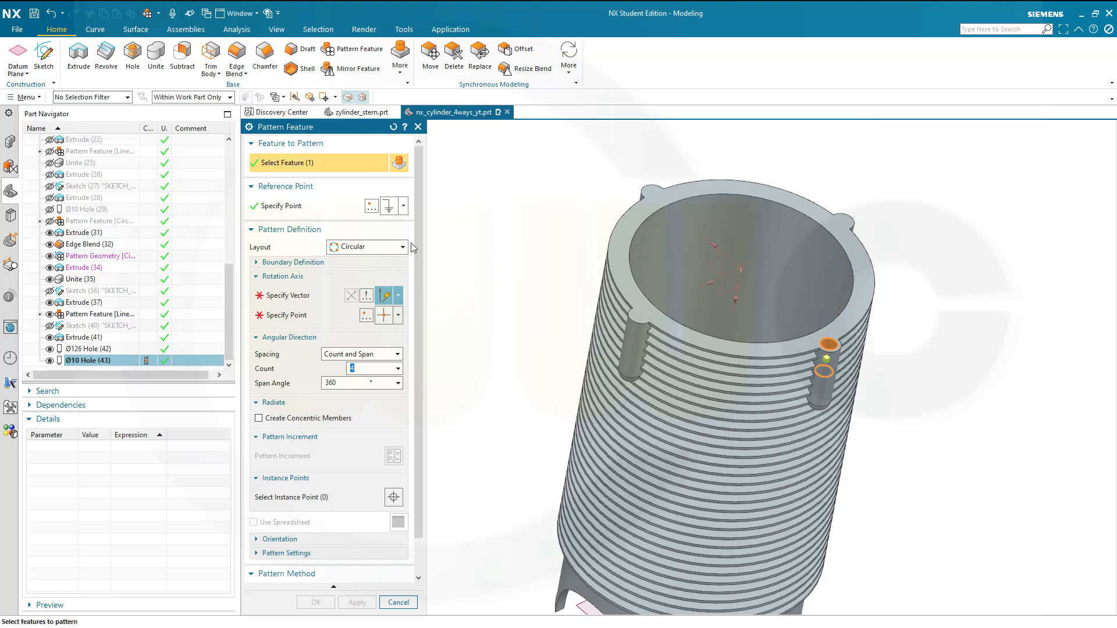
Step: Pattern the hole around the cylinder's lengthwise axis with a count of 4 over a 360° span
left_click(286, 295)
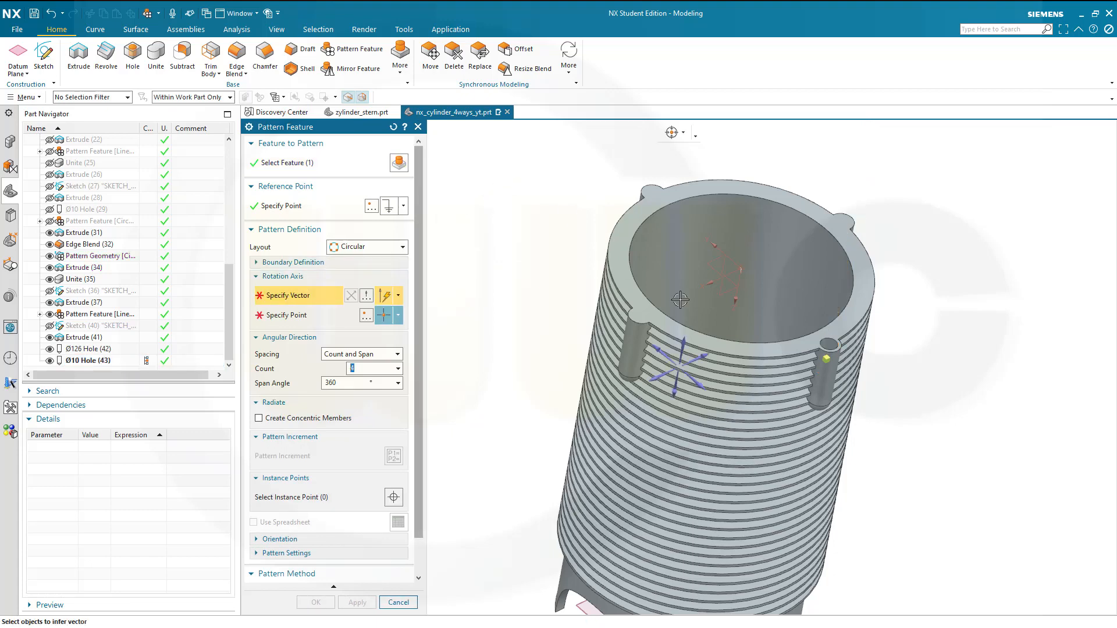
left_click(683, 340)
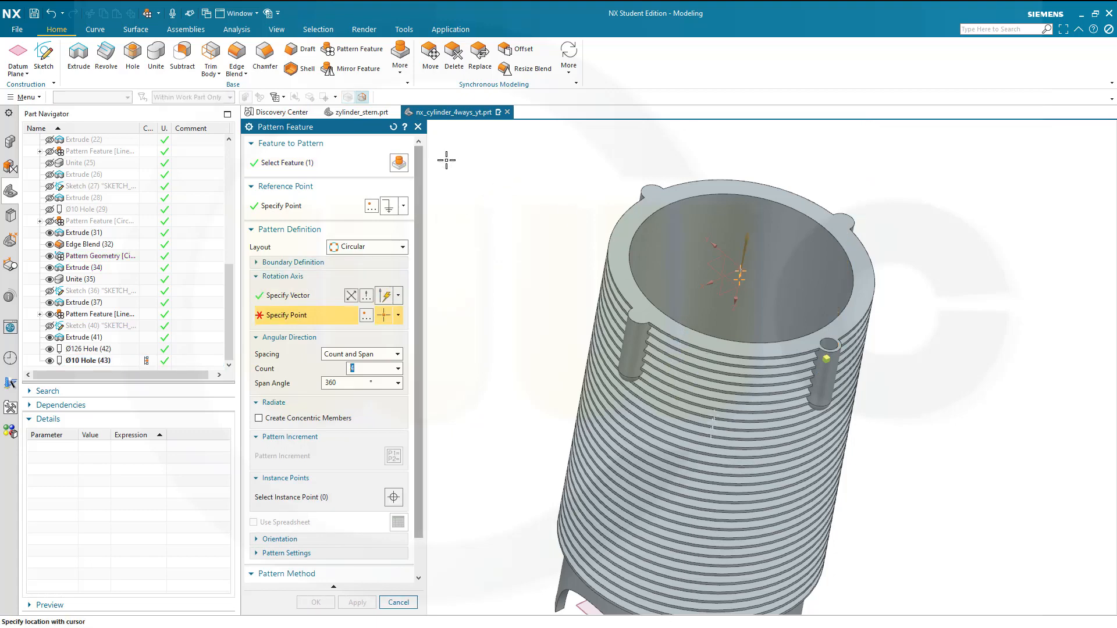
left_click(367, 315)
left_click(347, 344)
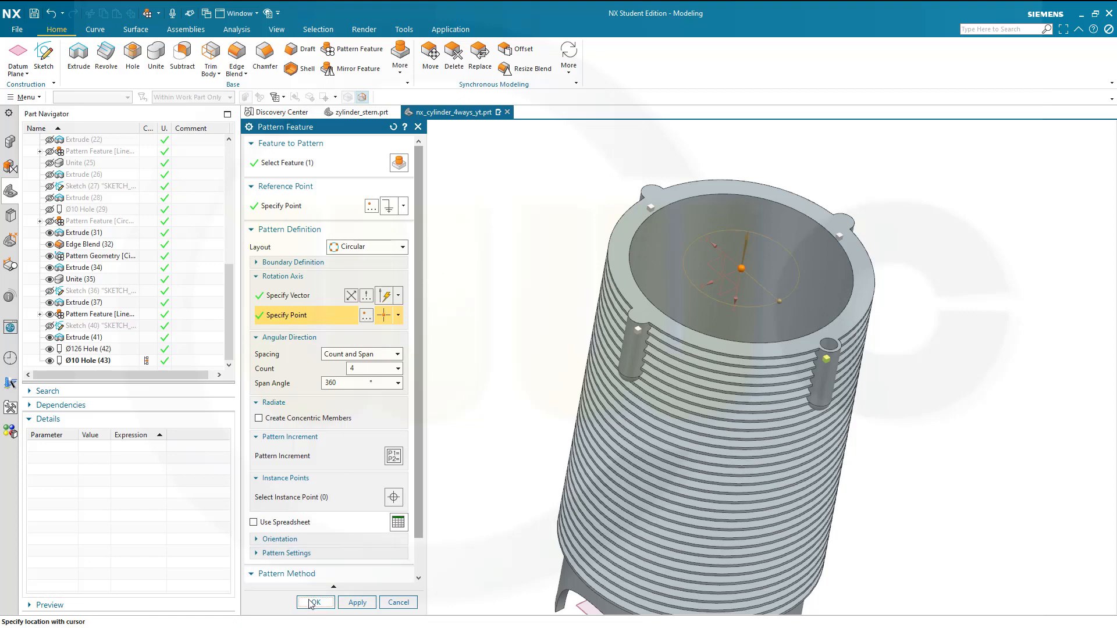
left_click(313, 602)
scroll(524, 393, "down", 2)
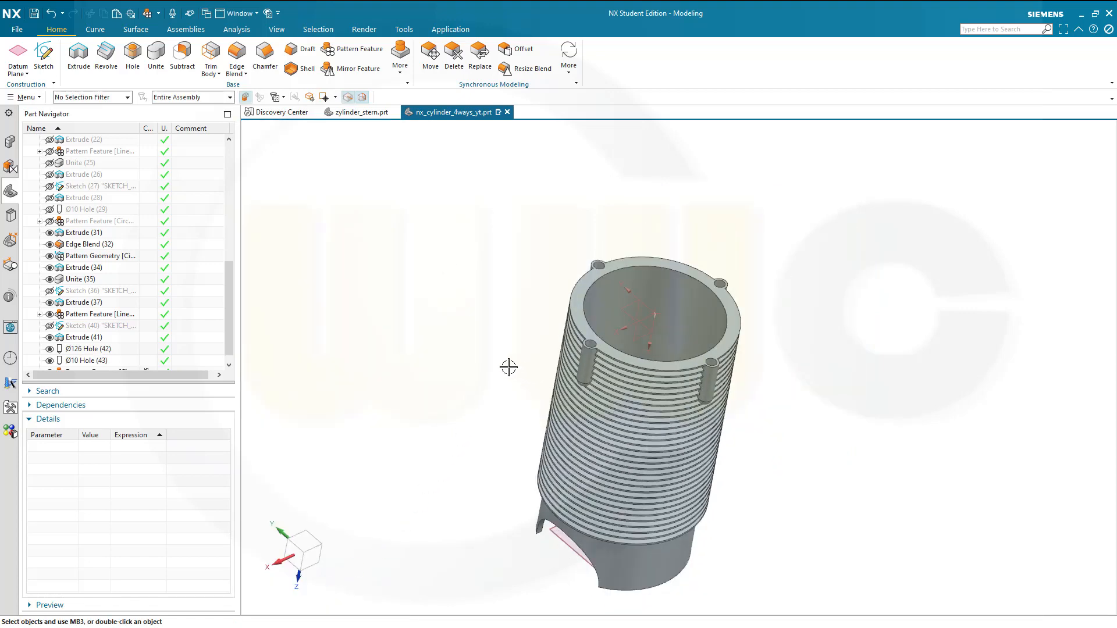